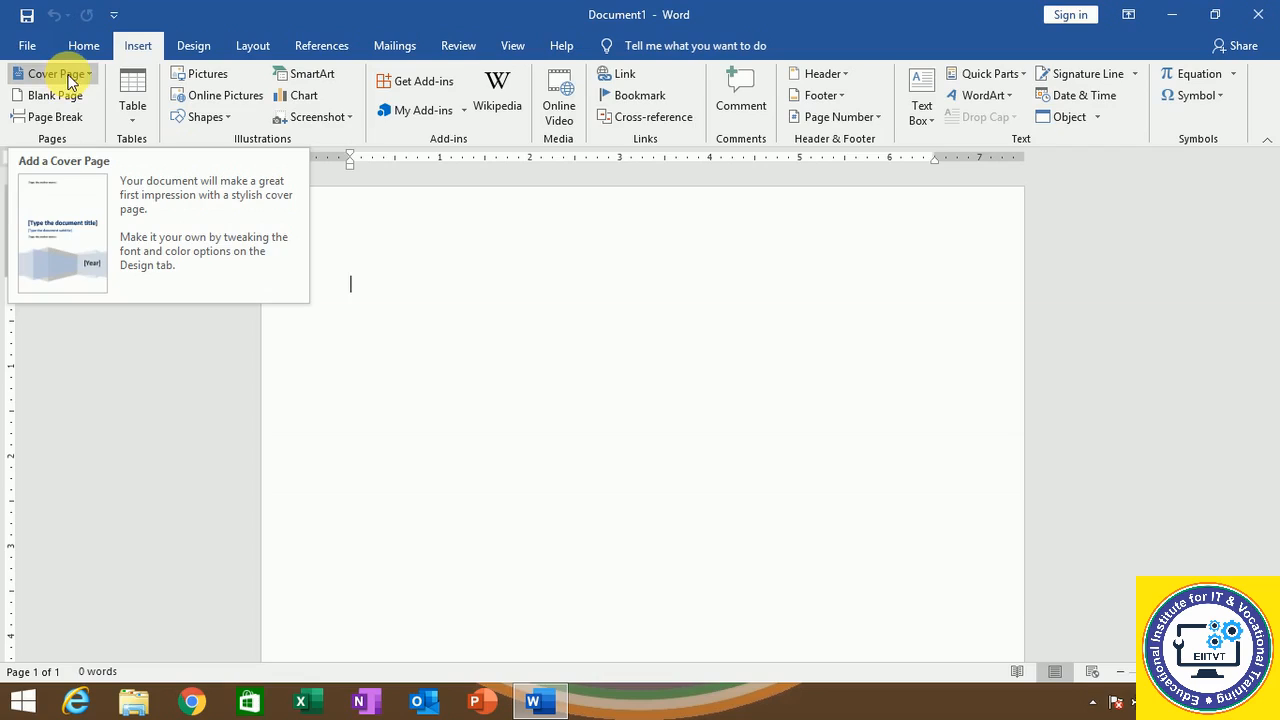
Insert the built-in Filigree cover page into the blank document.
left_click(70, 80)
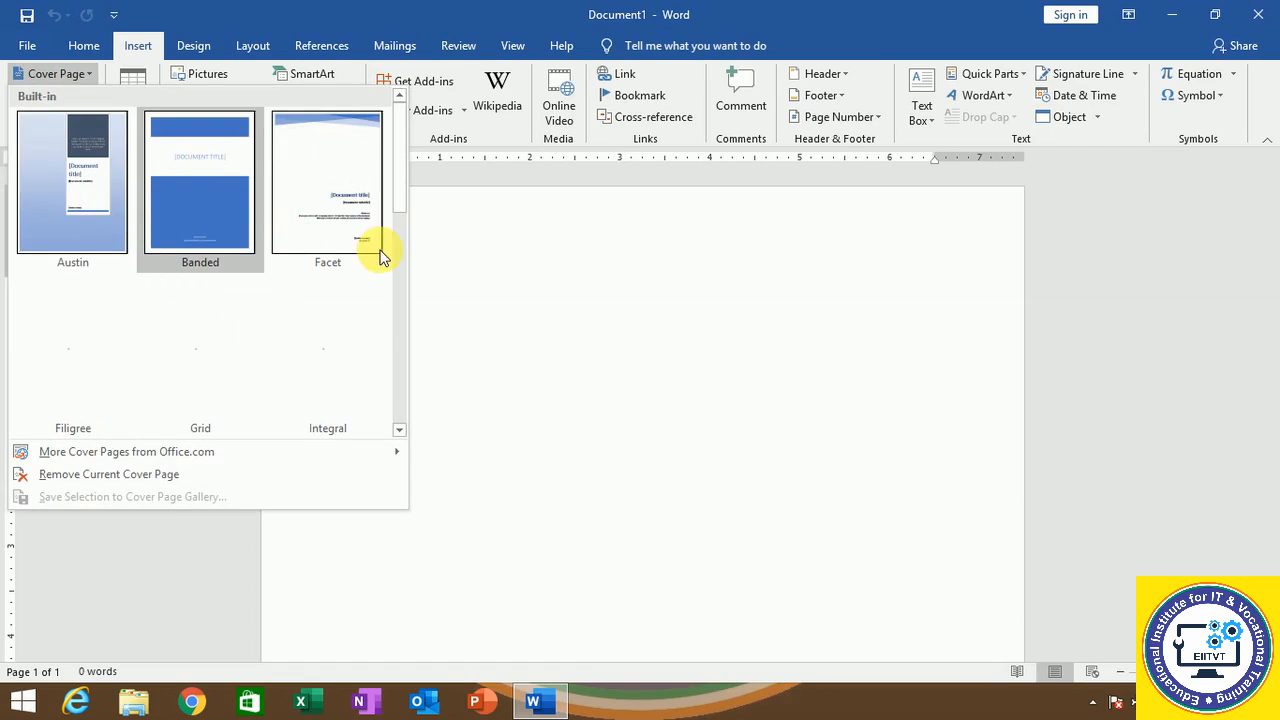
mouse_move(395, 167)
left_mouse_down()
mouse_move(400, 228)
mouse_move(390, 153)
left_mouse_up()
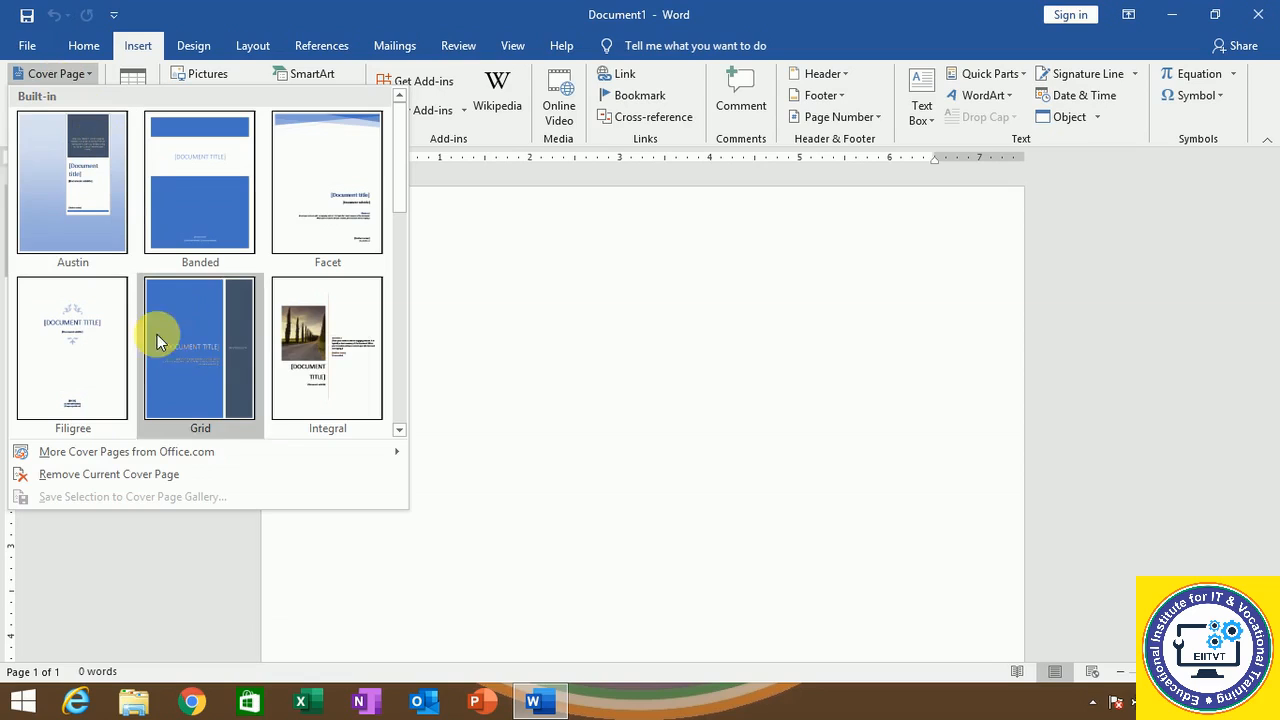
left_click(80, 330)
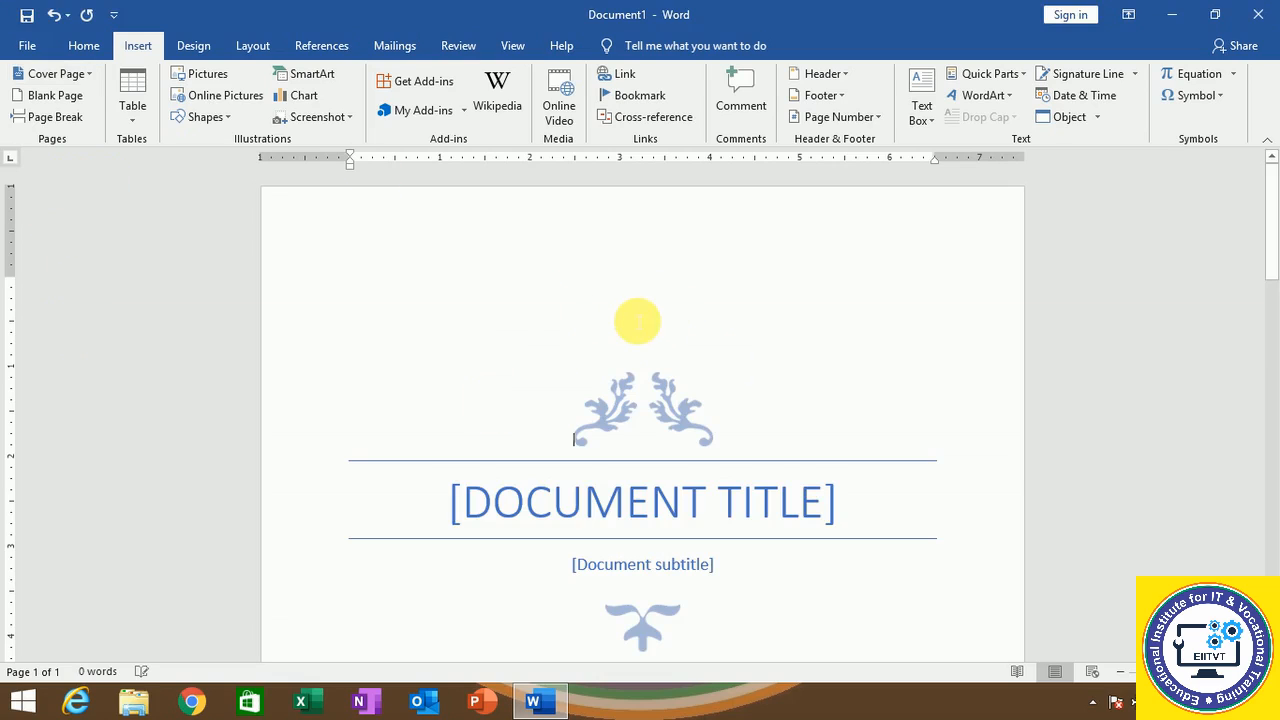
scroll(549, 398, "down", 3)
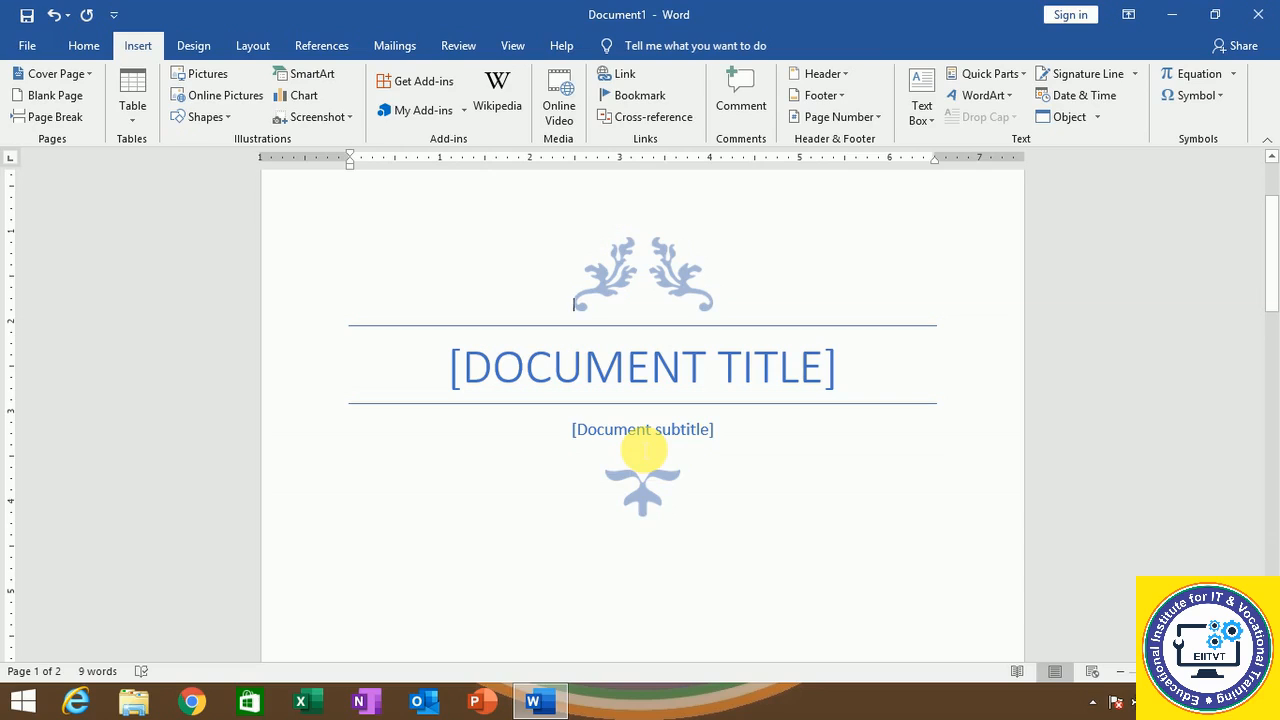
scroll(644, 452, "down", 8)
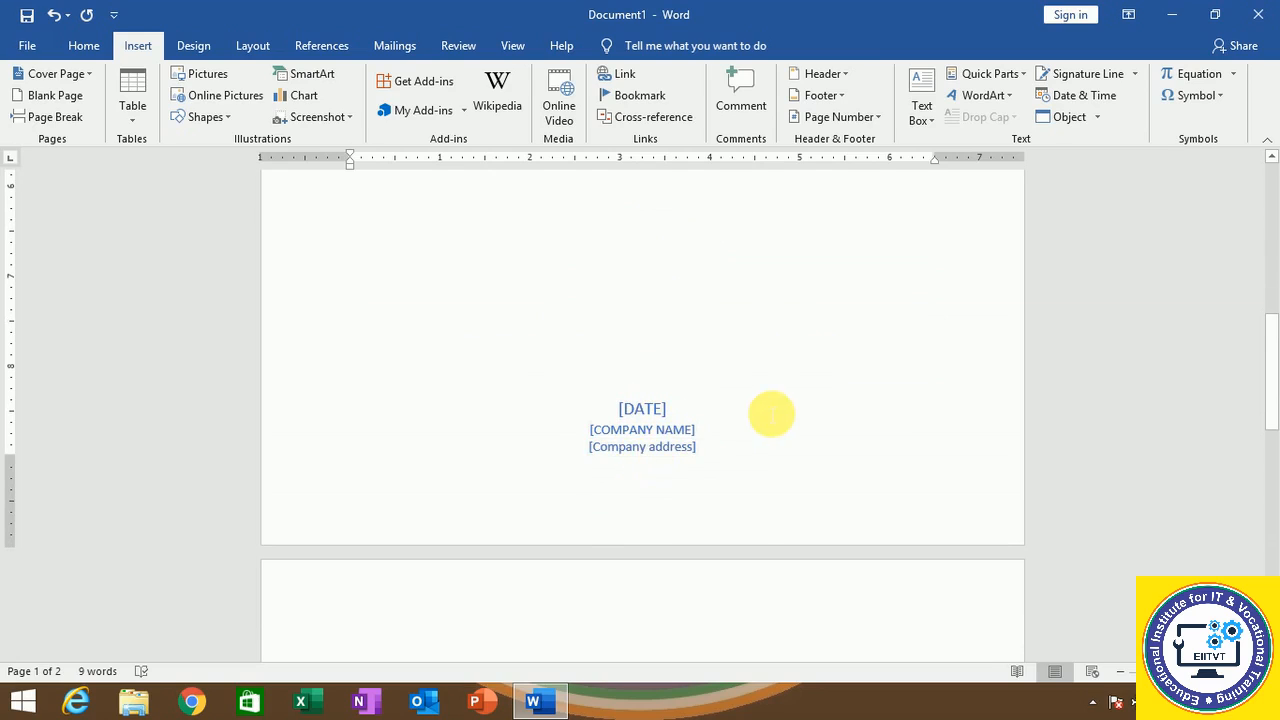
scroll(766, 414, "up", 8)
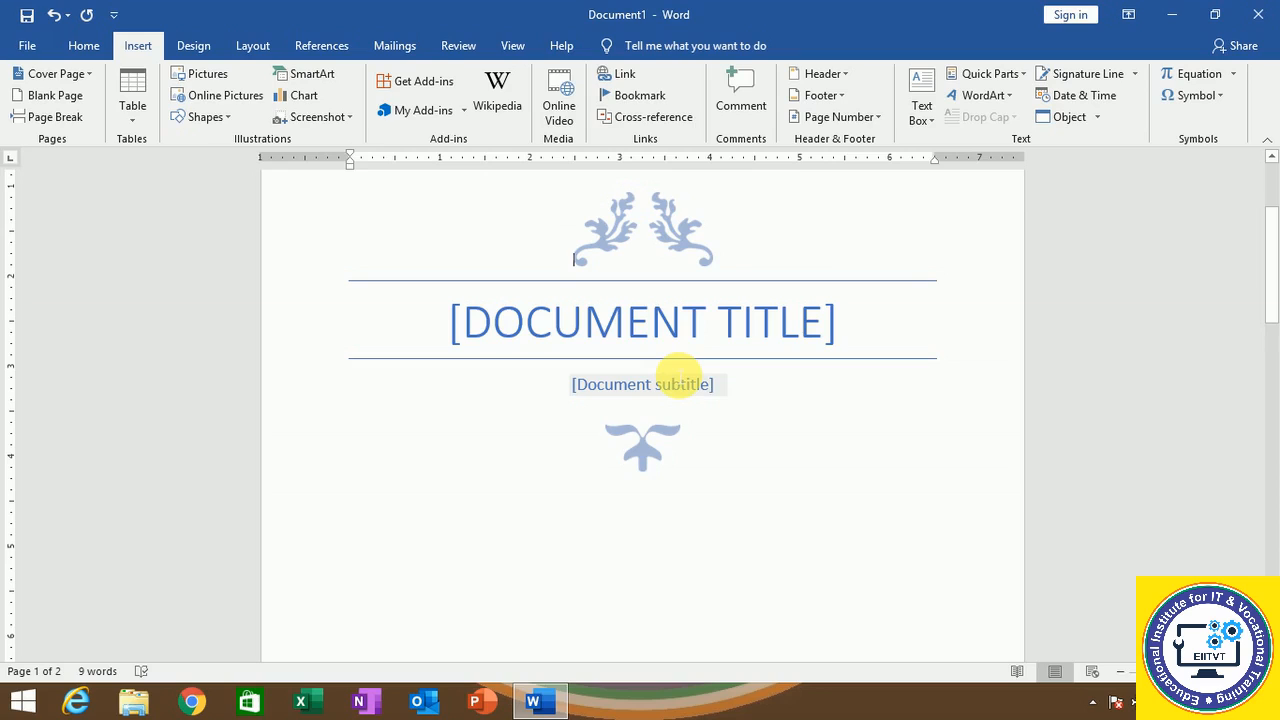
scroll(680, 400, "down", 5)
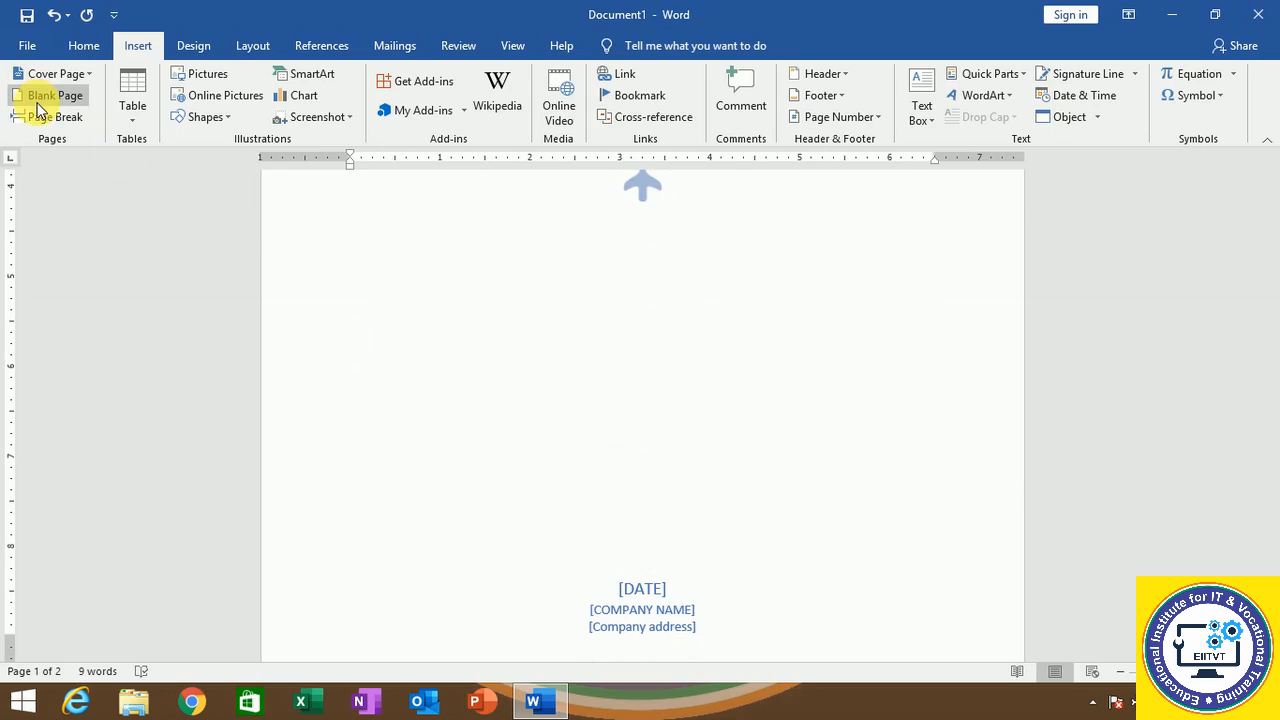
Generate sample paragraphs on the page after the cover with =rand() and remove the empty line after them.
scroll(432, 357, "down", 5)
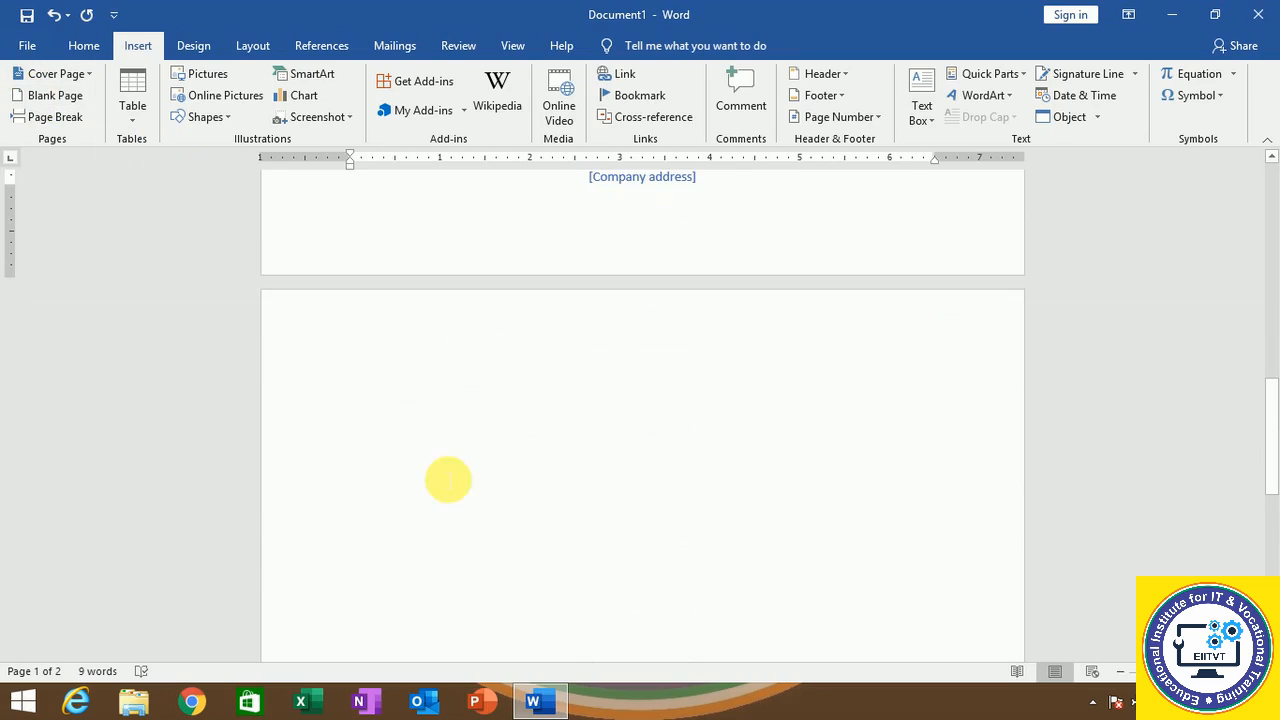
left_click(362, 400)
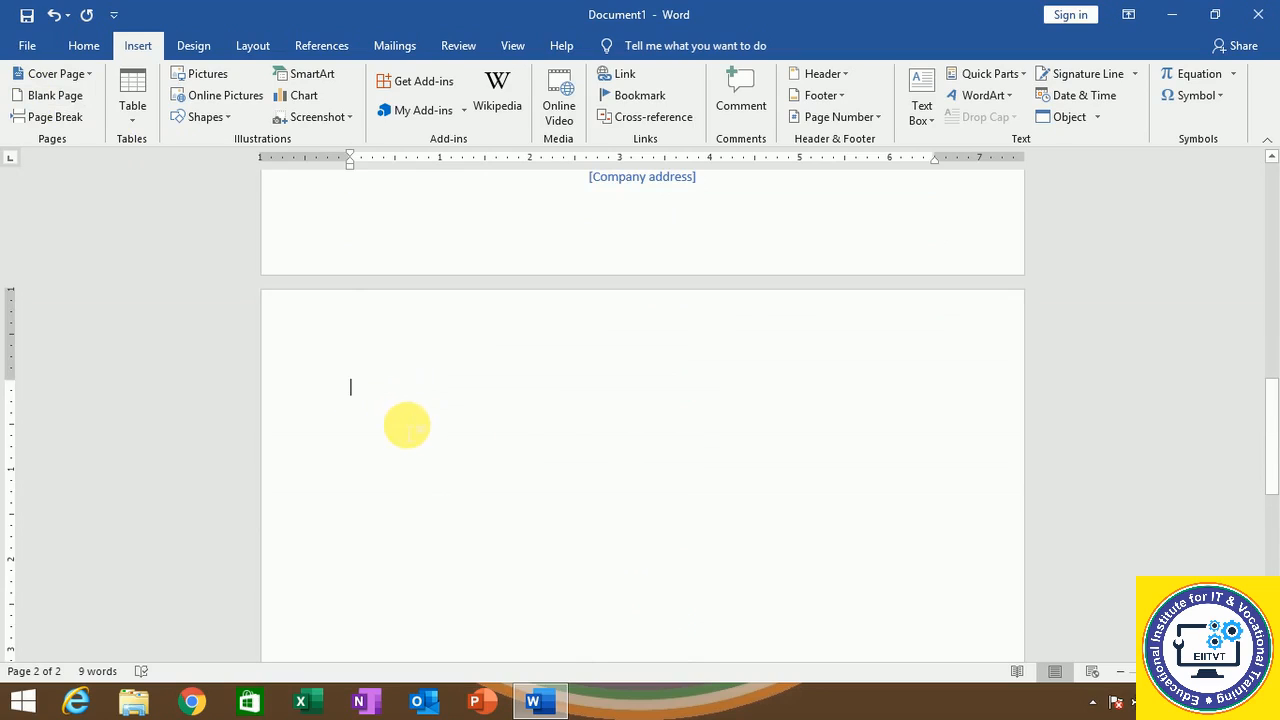
scroll(400, 423, "down", 4)
scroll(410, 415, "up", 4)
scroll(659, 514, "down", 4)
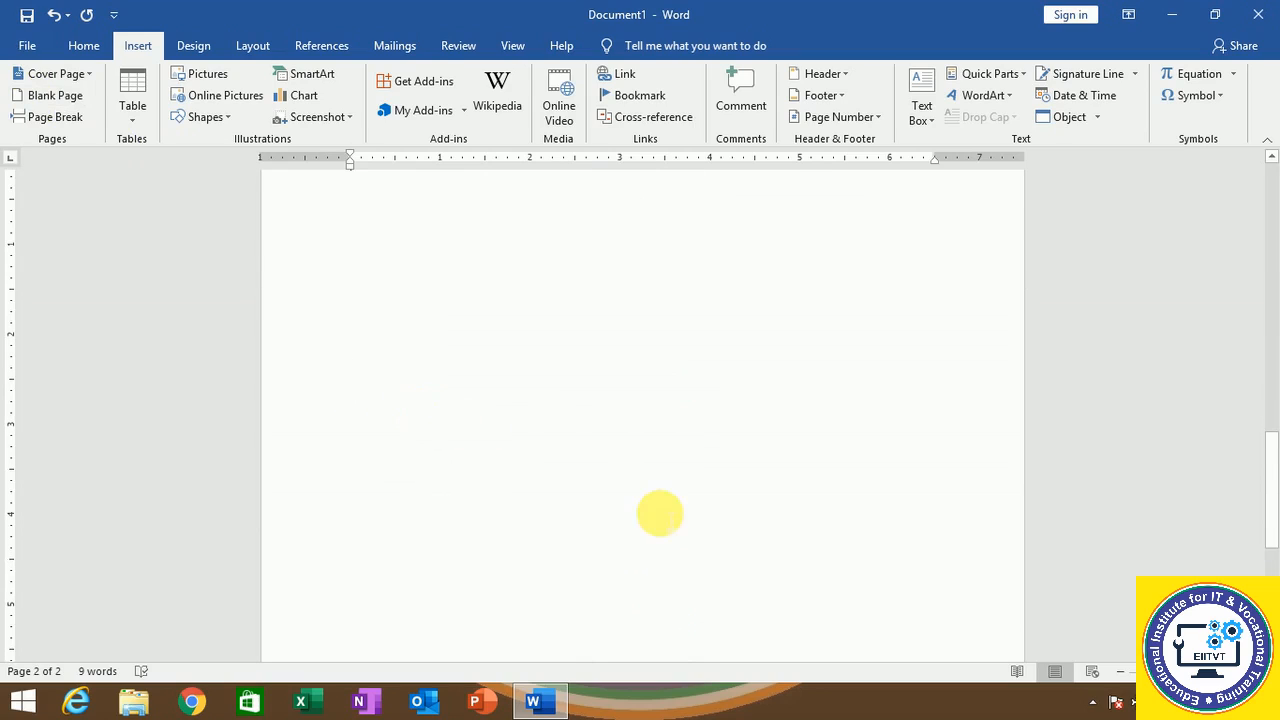
left_click(47, 104)
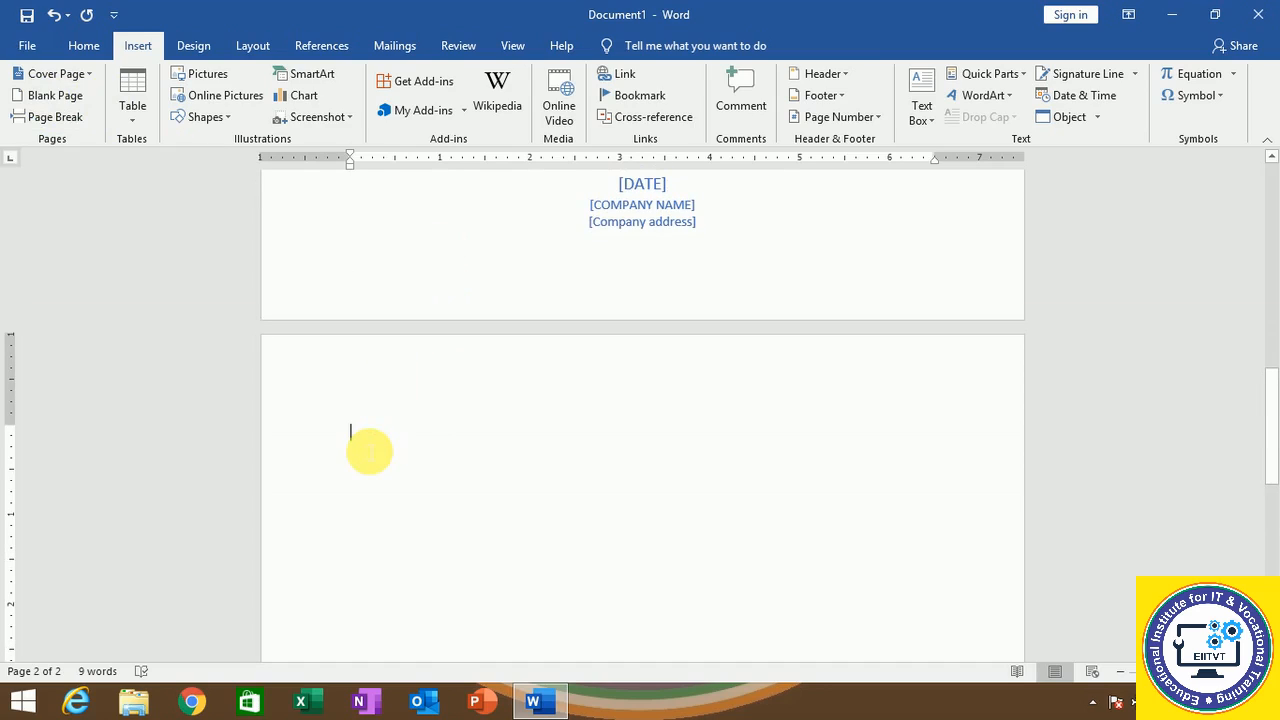
type("=r")
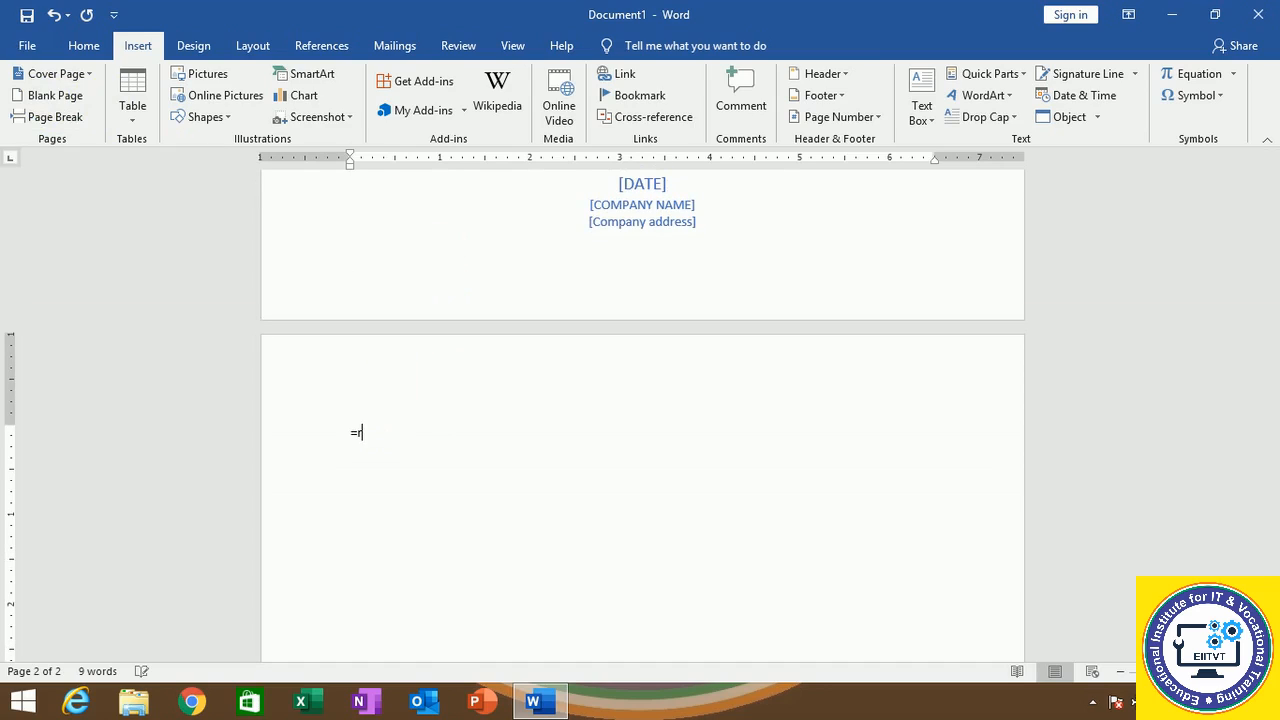
type("and()")
key("Return")
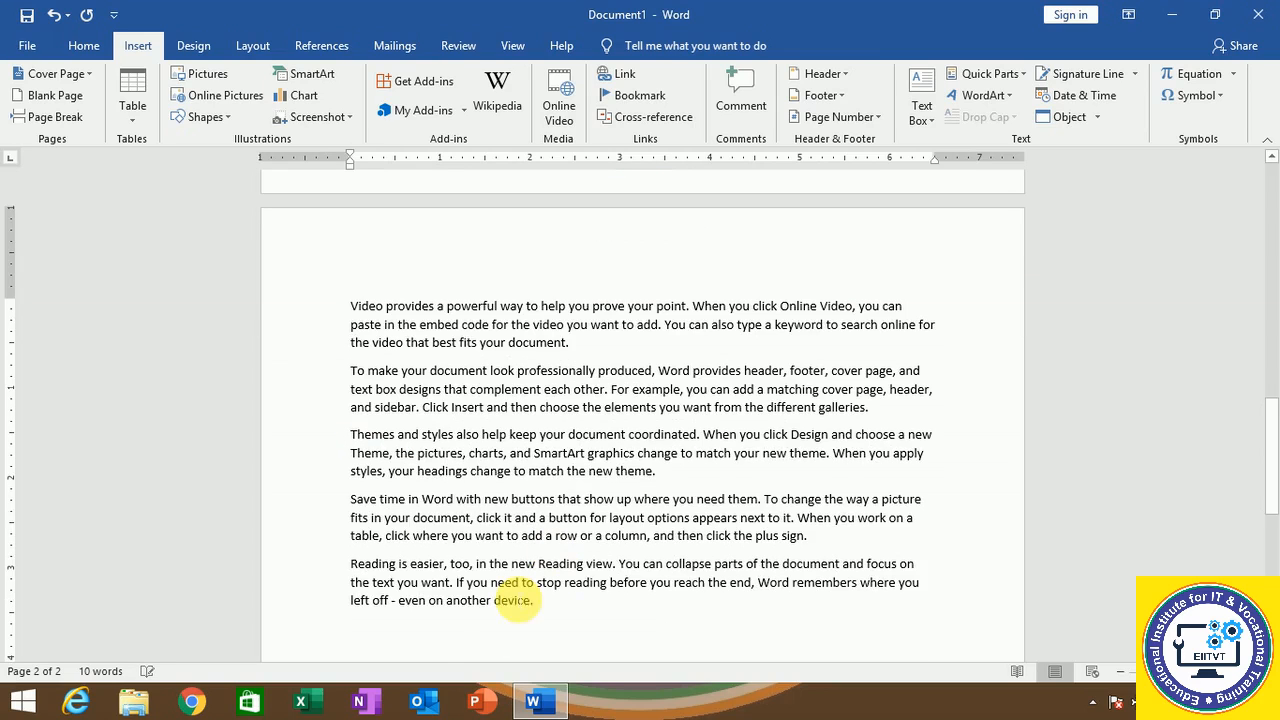
key("BackSpace")
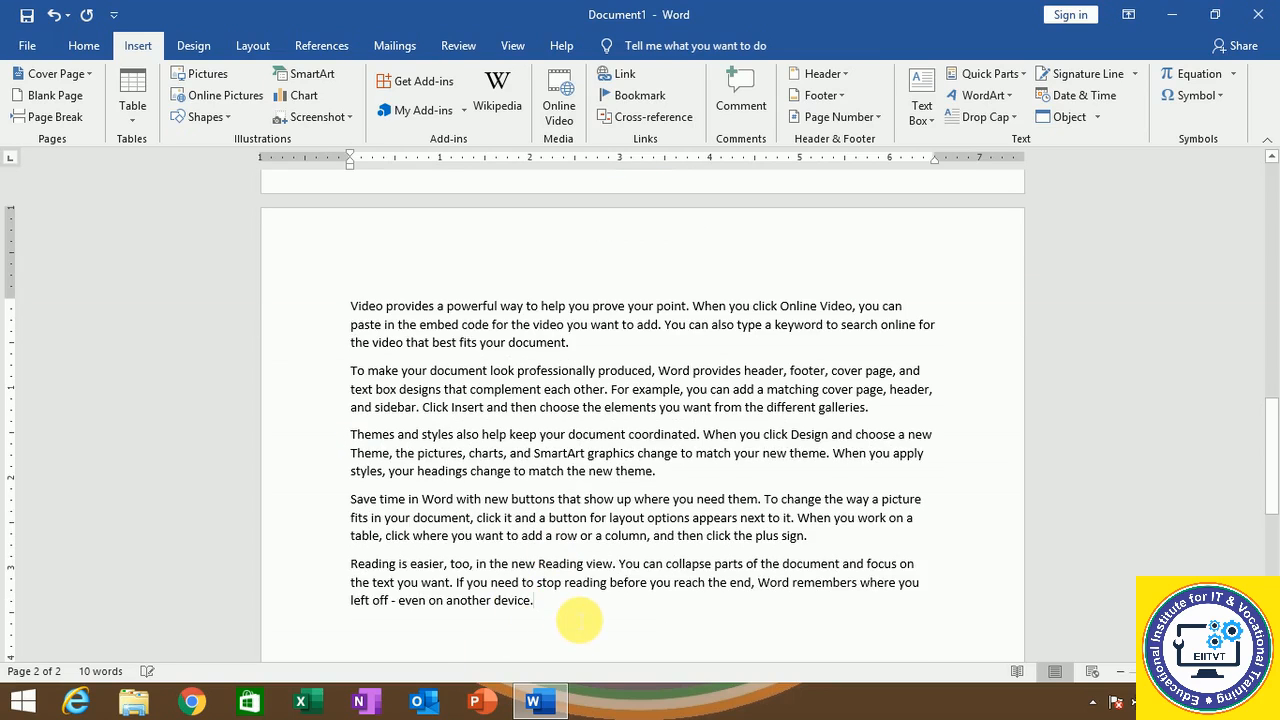
Insert a blank page after the last sample paragraph, which ends with "even on another device.".
scroll(560, 605, "down", 6)
scroll(550, 535, "down", 3)
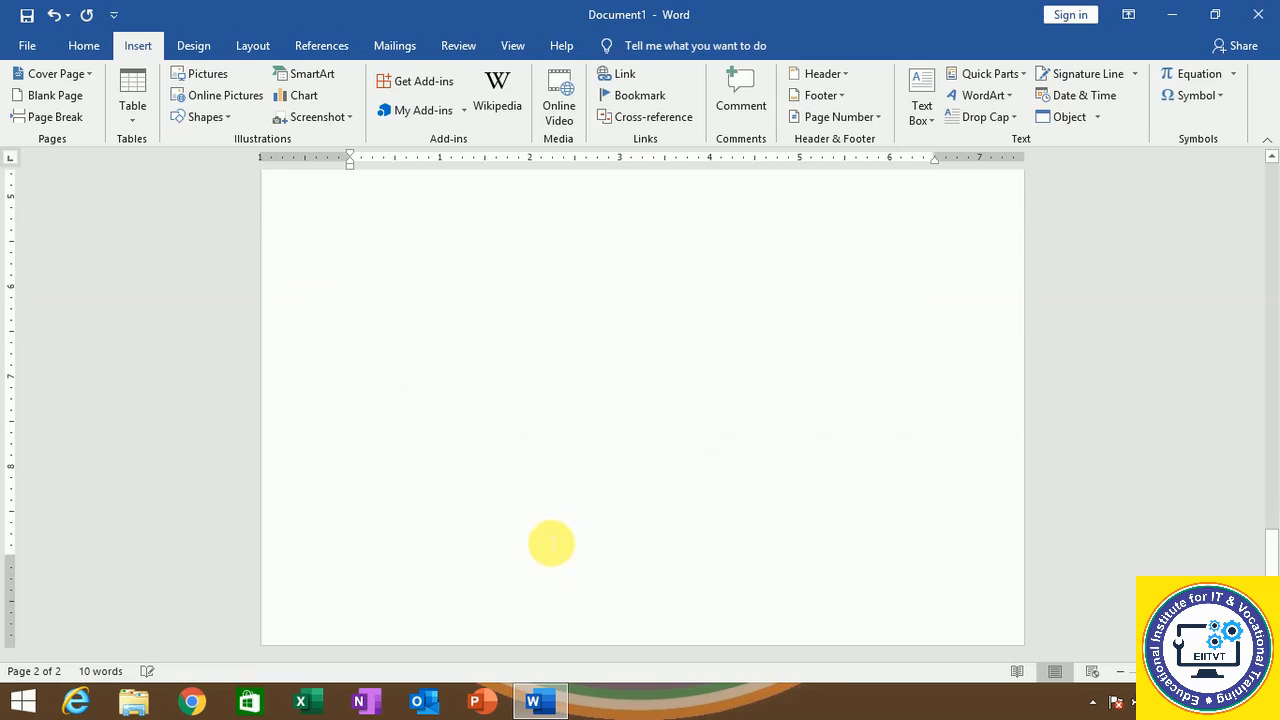
scroll(480, 603, "up", 5)
scroll(516, 547, "up", 3)
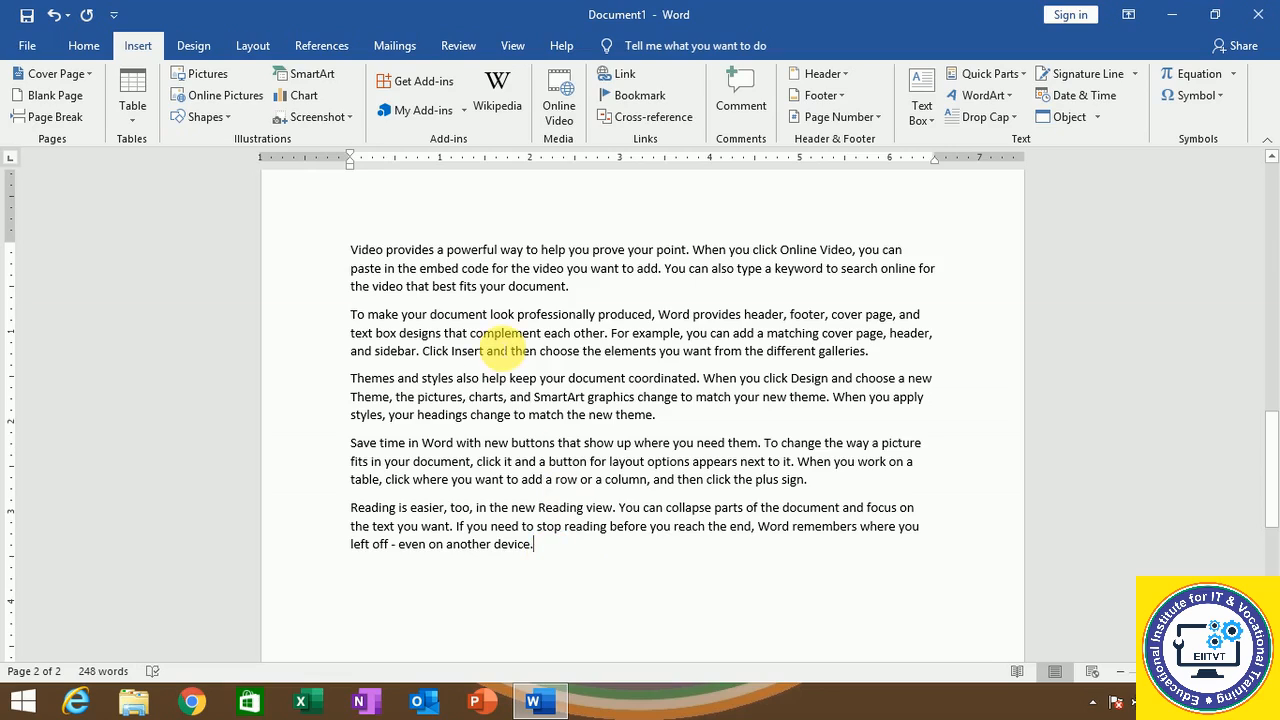
left_click(542, 553)
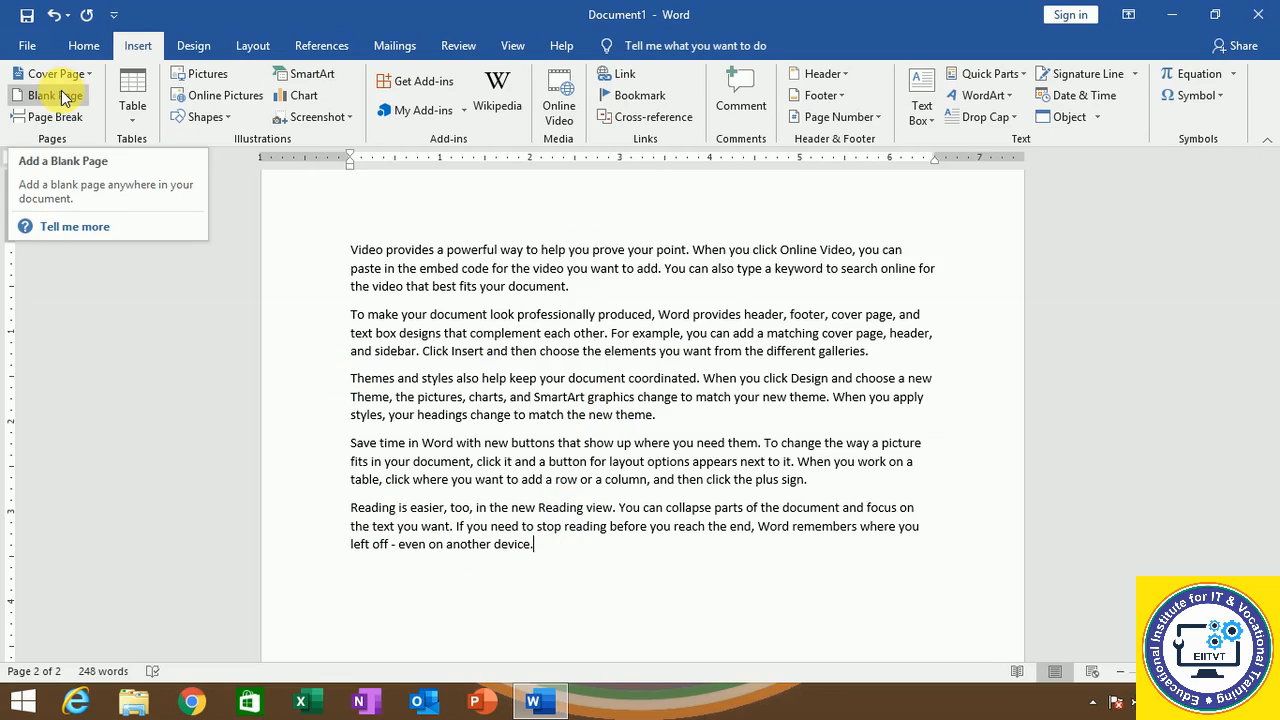
scroll(554, 380, "down", 7)
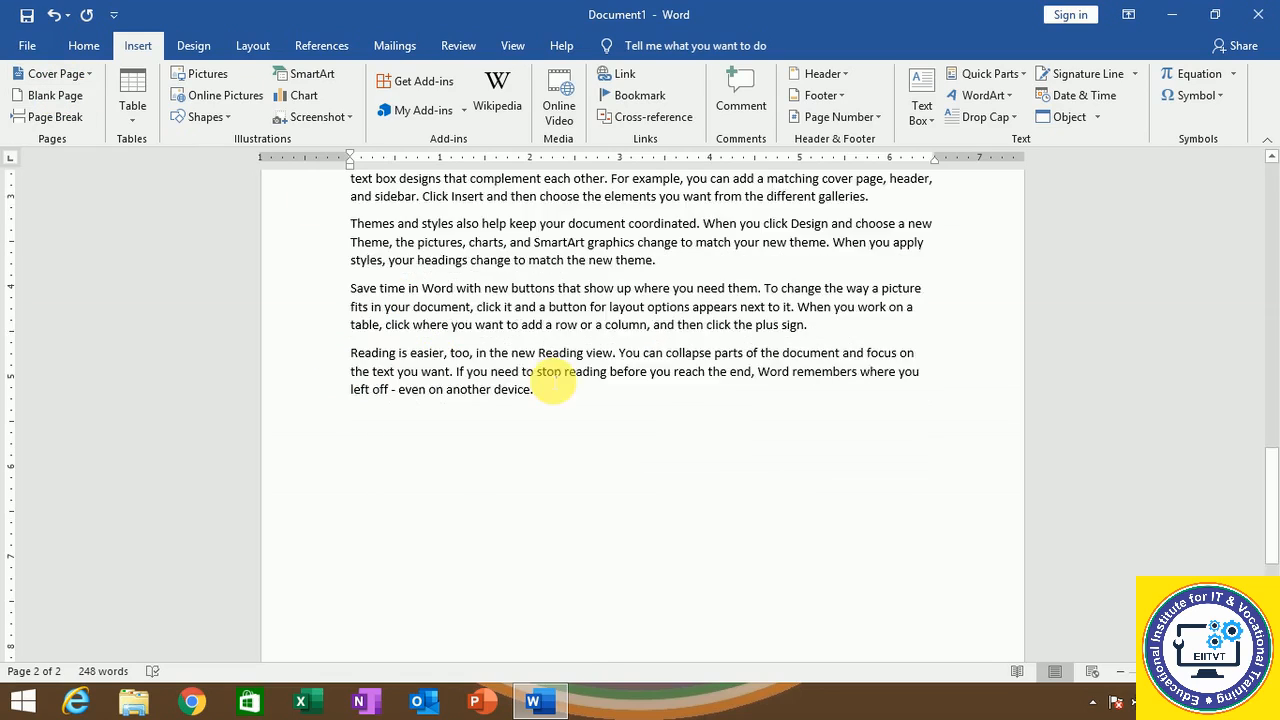
scroll(431, 366, "up", 3)
left_click(86, 98)
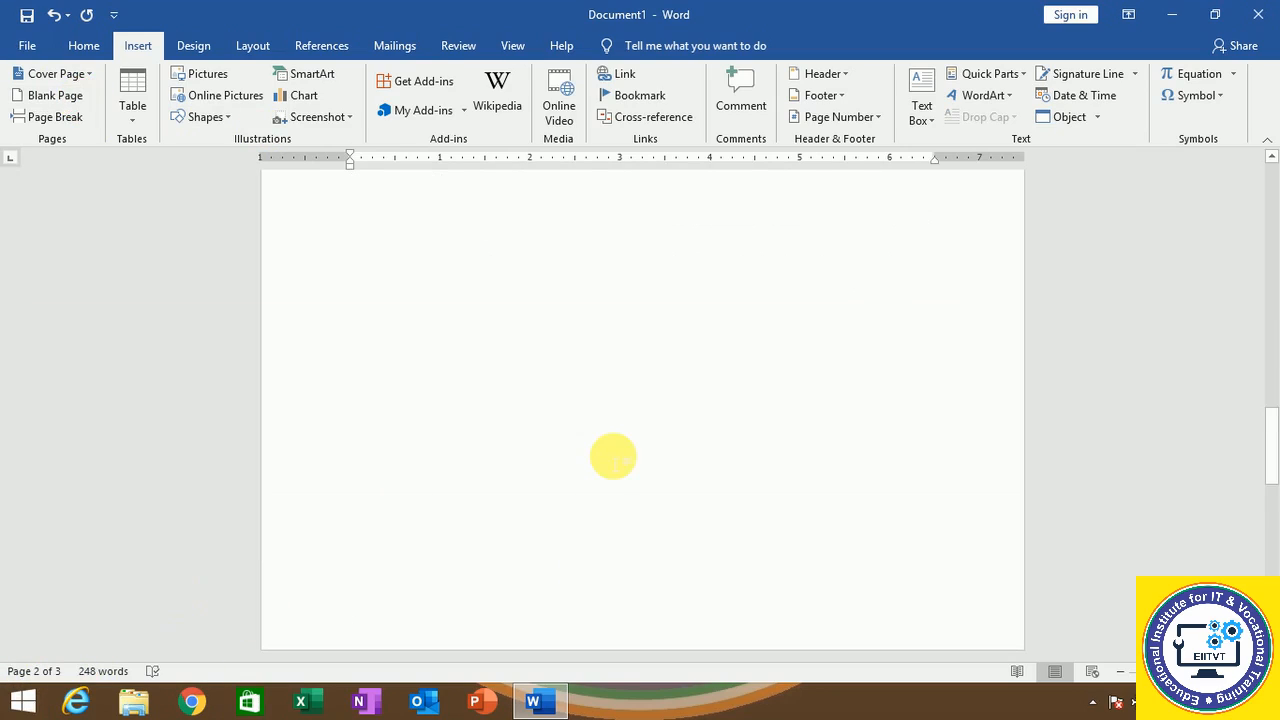
scroll(613, 458, "up", 2)
scroll(611, 466, "down", 3)
scroll(611, 467, "up", 3)
scroll(610, 465, "down", 8)
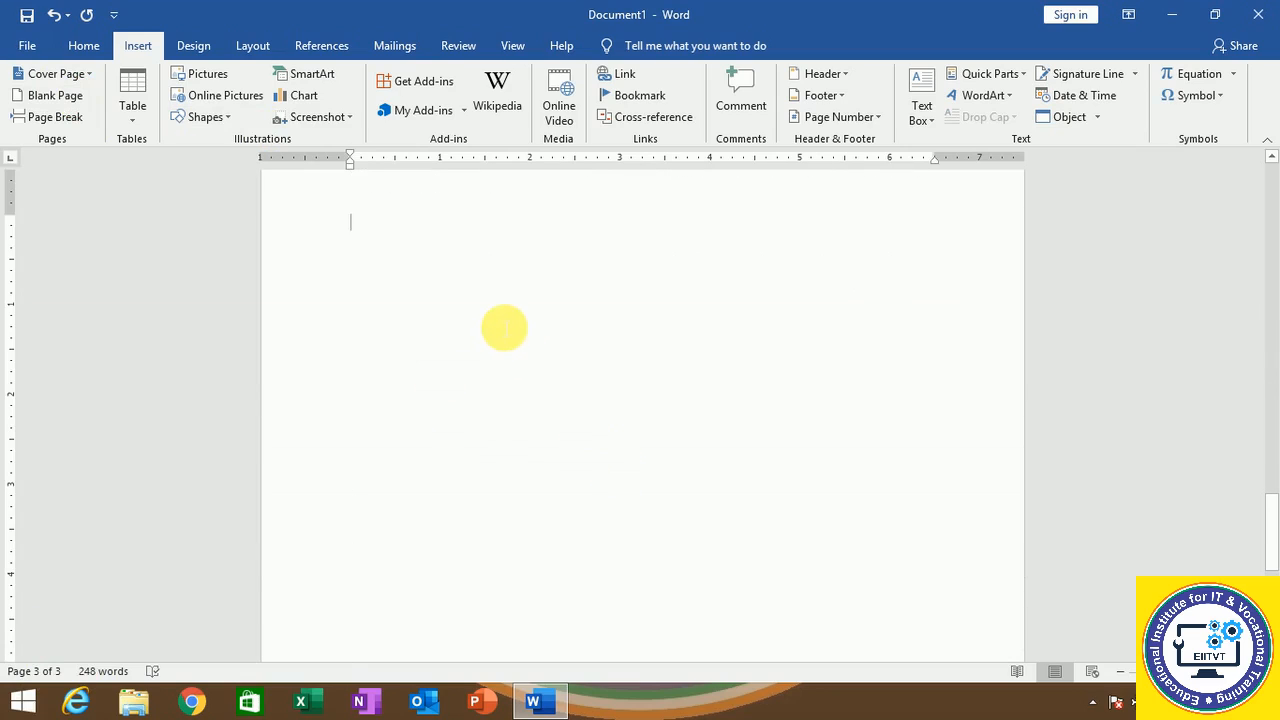
Insert a page break before the paragraph starting with "Themes and styles".
scroll(517, 326, "up", 3)
scroll(422, 307, "up", 3)
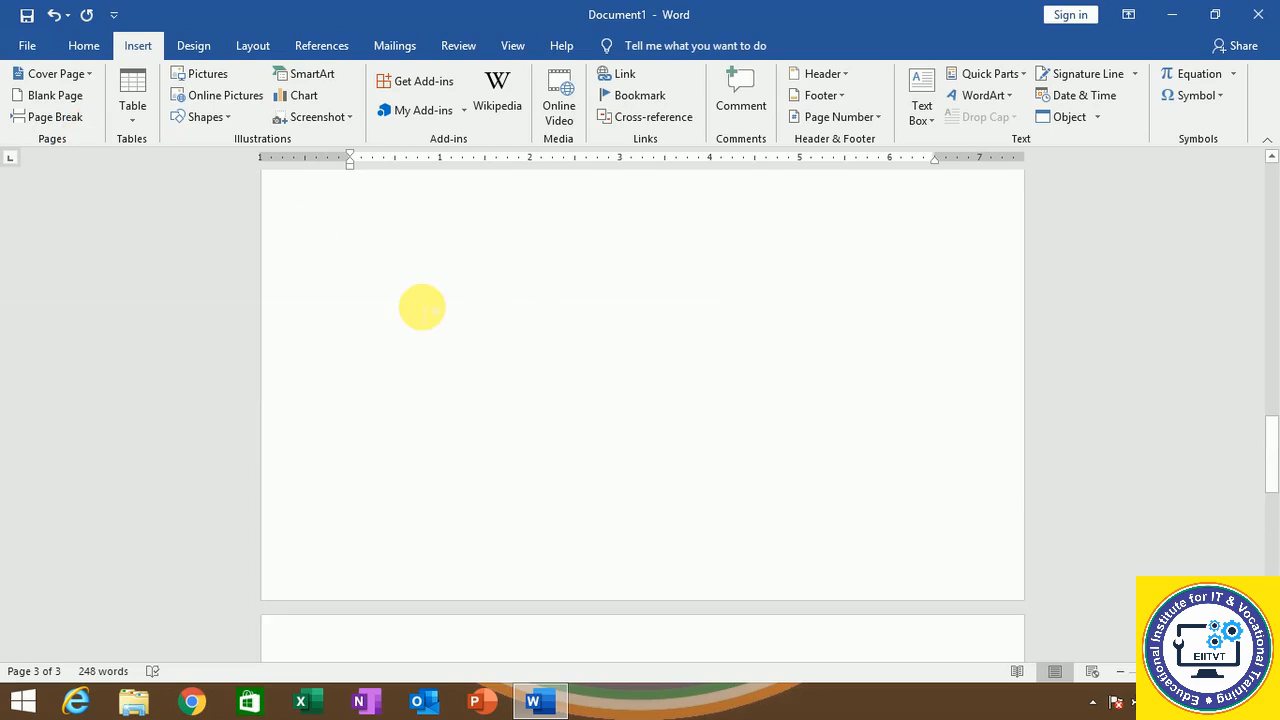
scroll(422, 307, "up", 6)
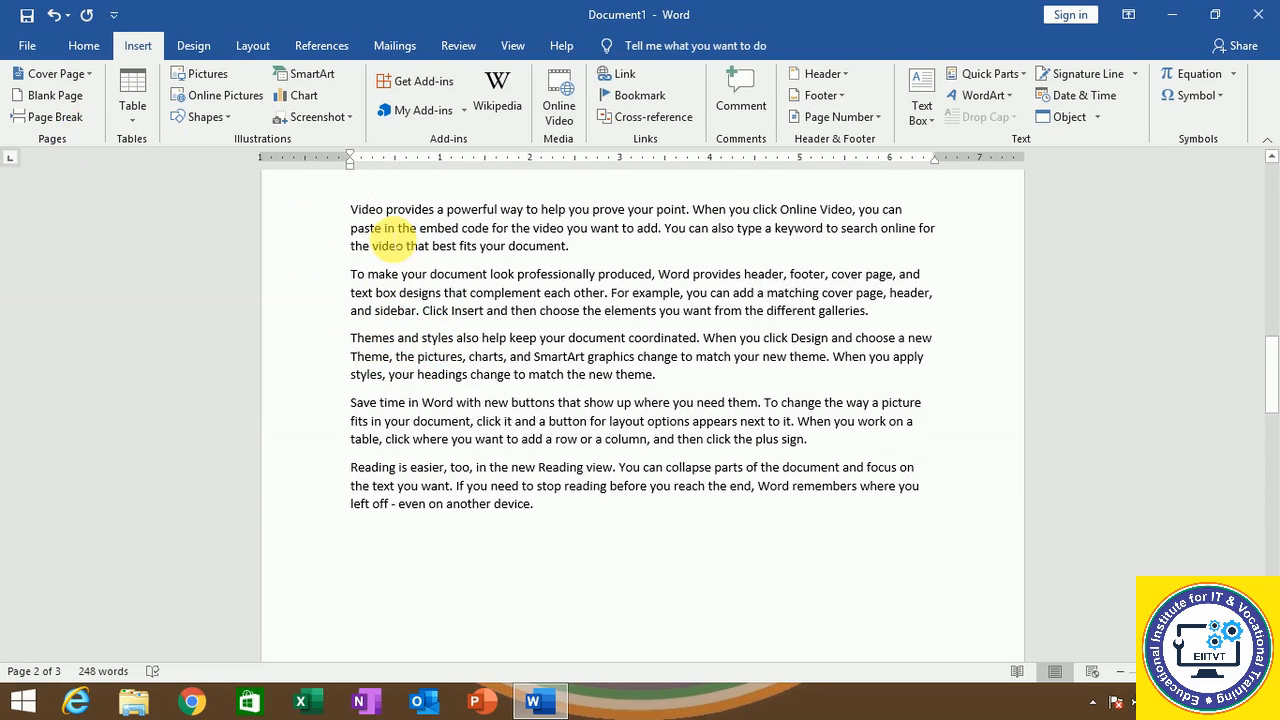
left_click(352, 338)
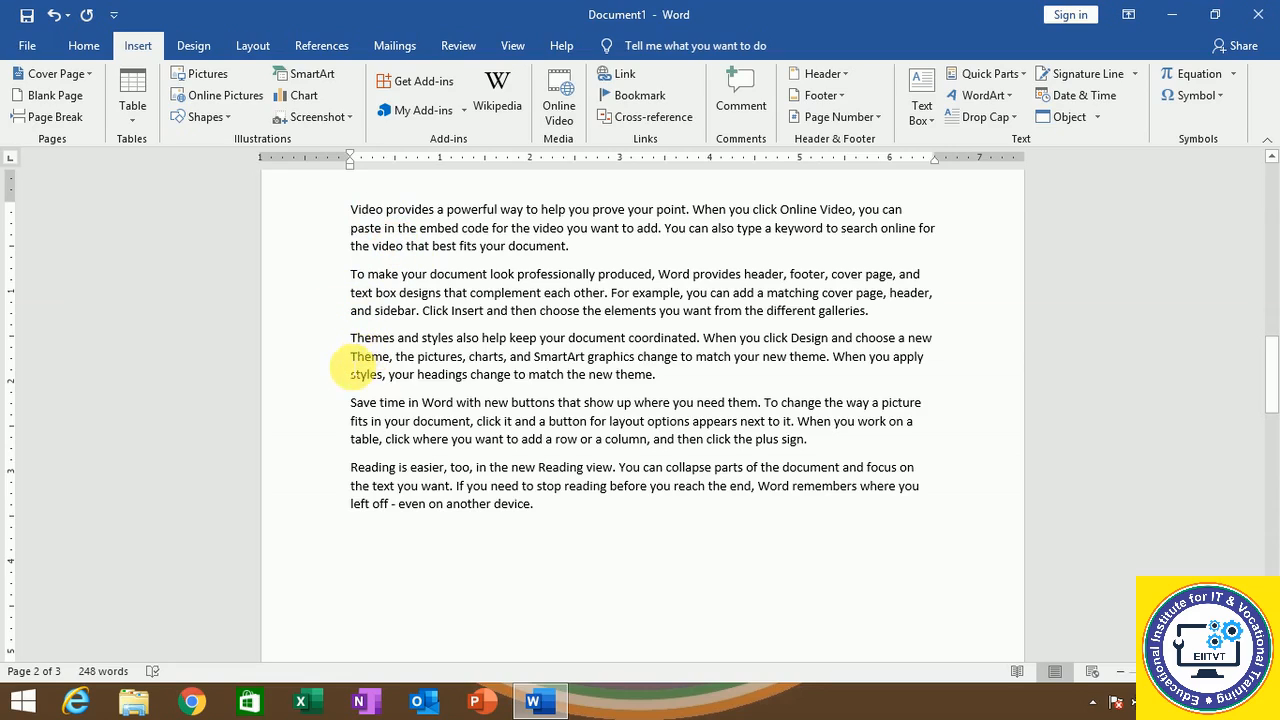
left_click(351, 342)
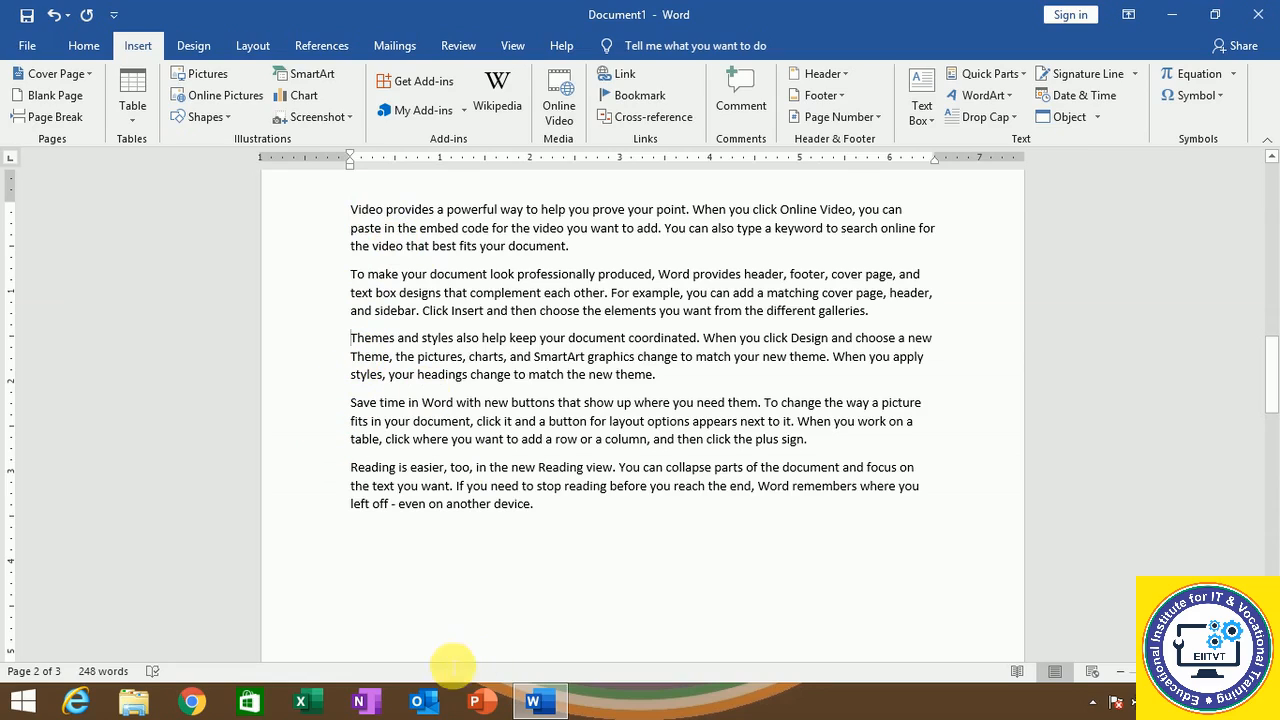
left_click(30, 121)
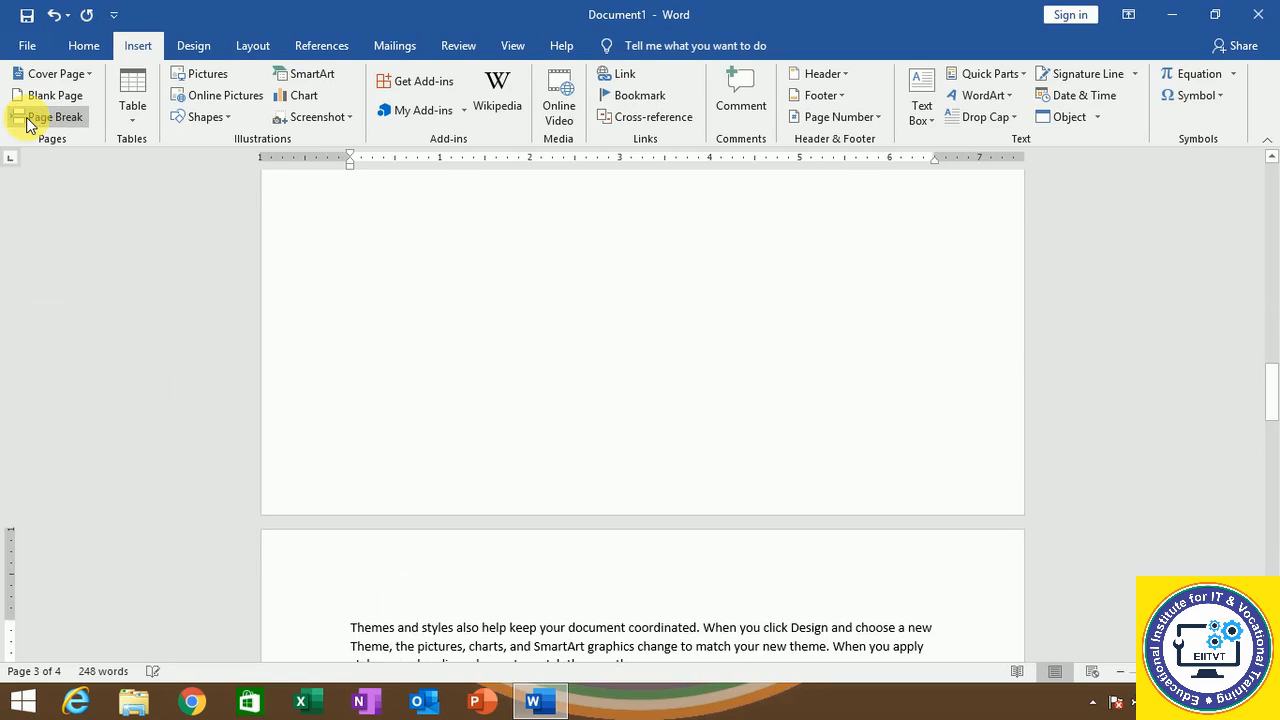
scroll(498, 427, "up", 10)
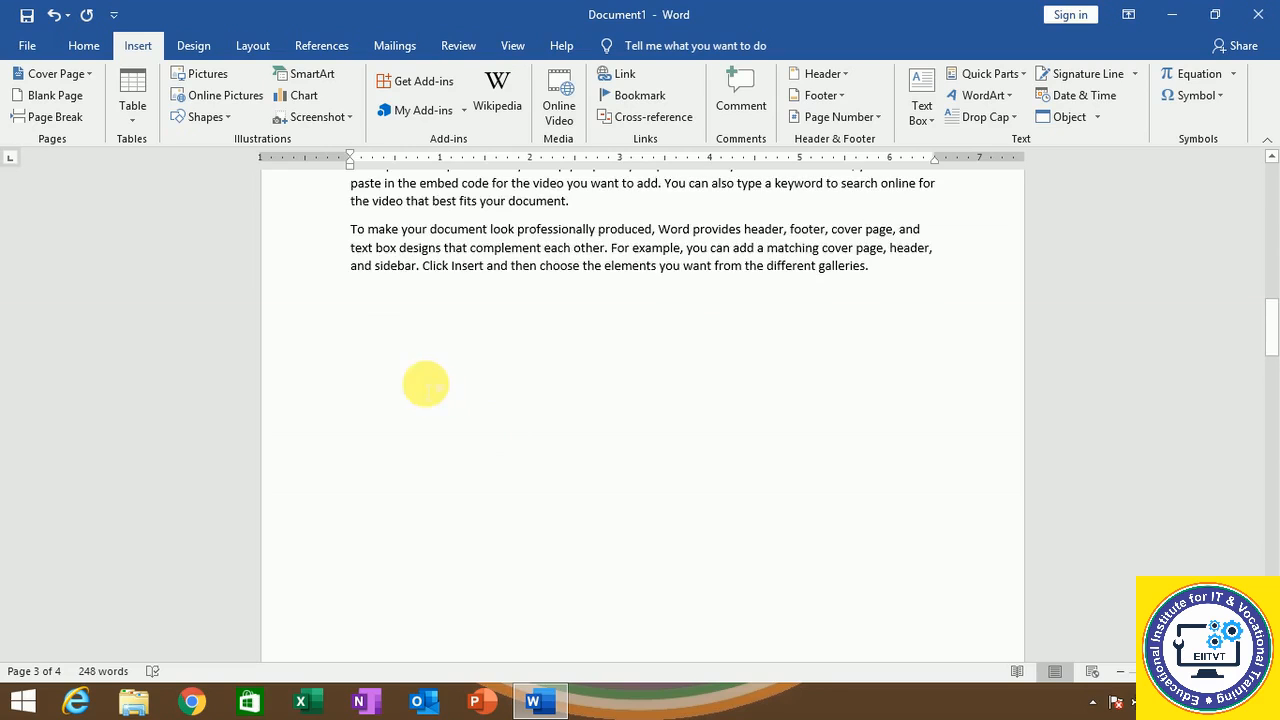
scroll(424, 371, "down", 8)
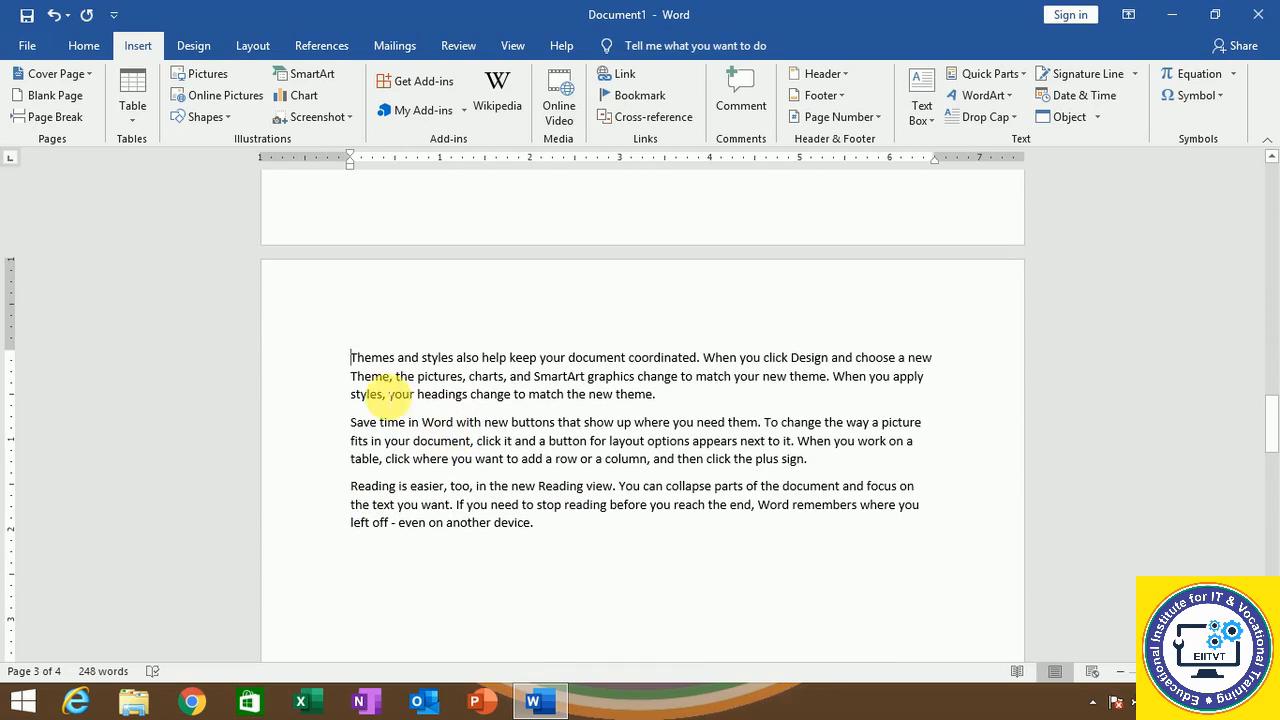
Insert a table with five columns and six rows on the empty line below the "To make your document look professionally produced" paragraph.
scroll(443, 363, "up", 5)
left_click(355, 252)
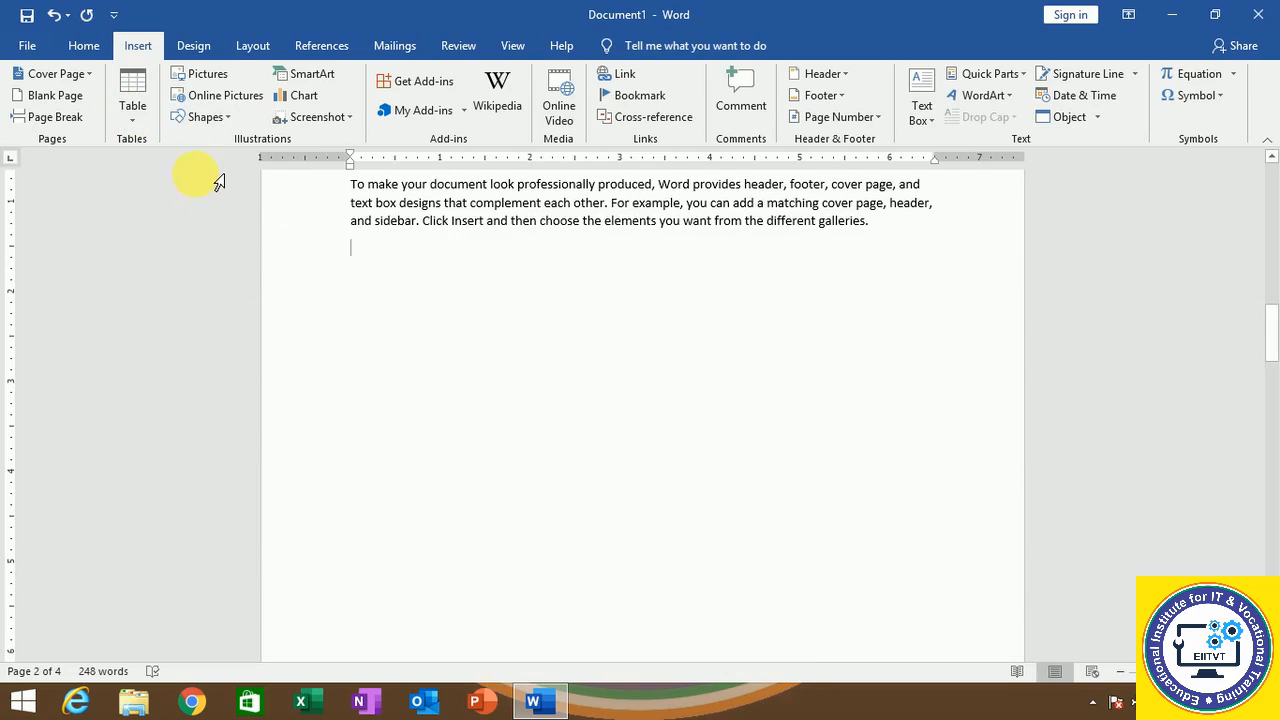
left_click(130, 114)
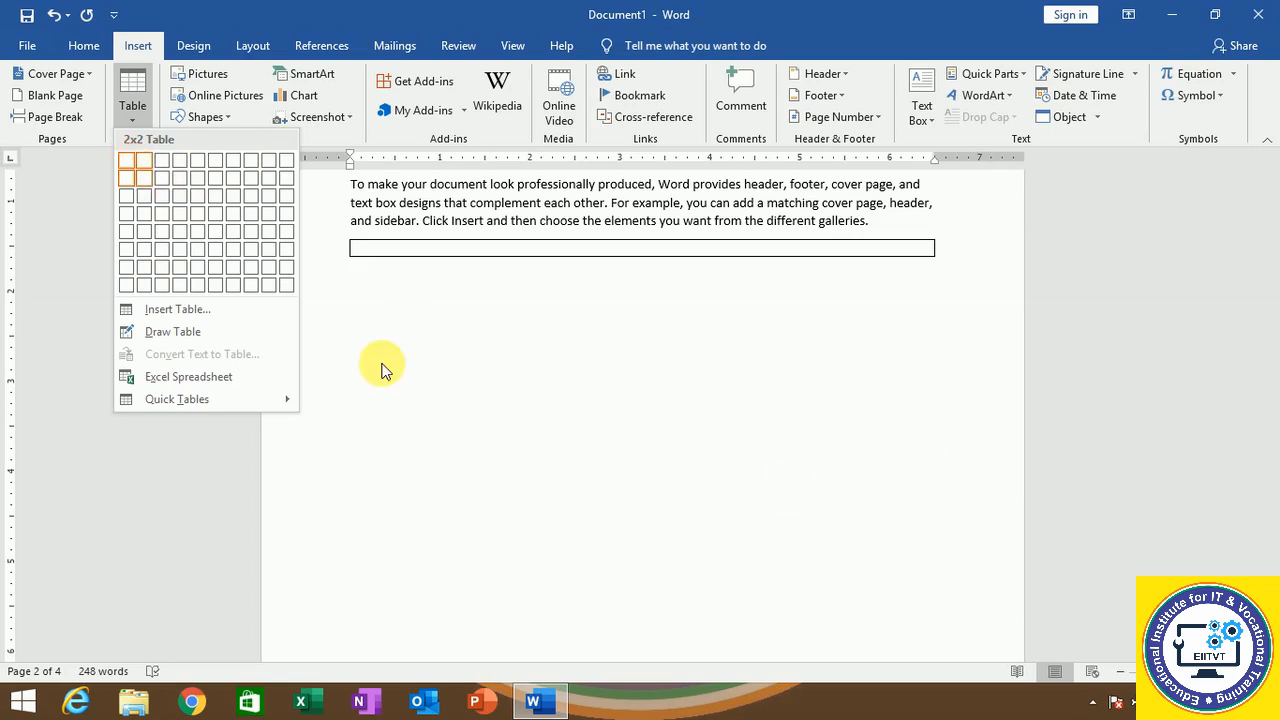
left_click(875, 255)
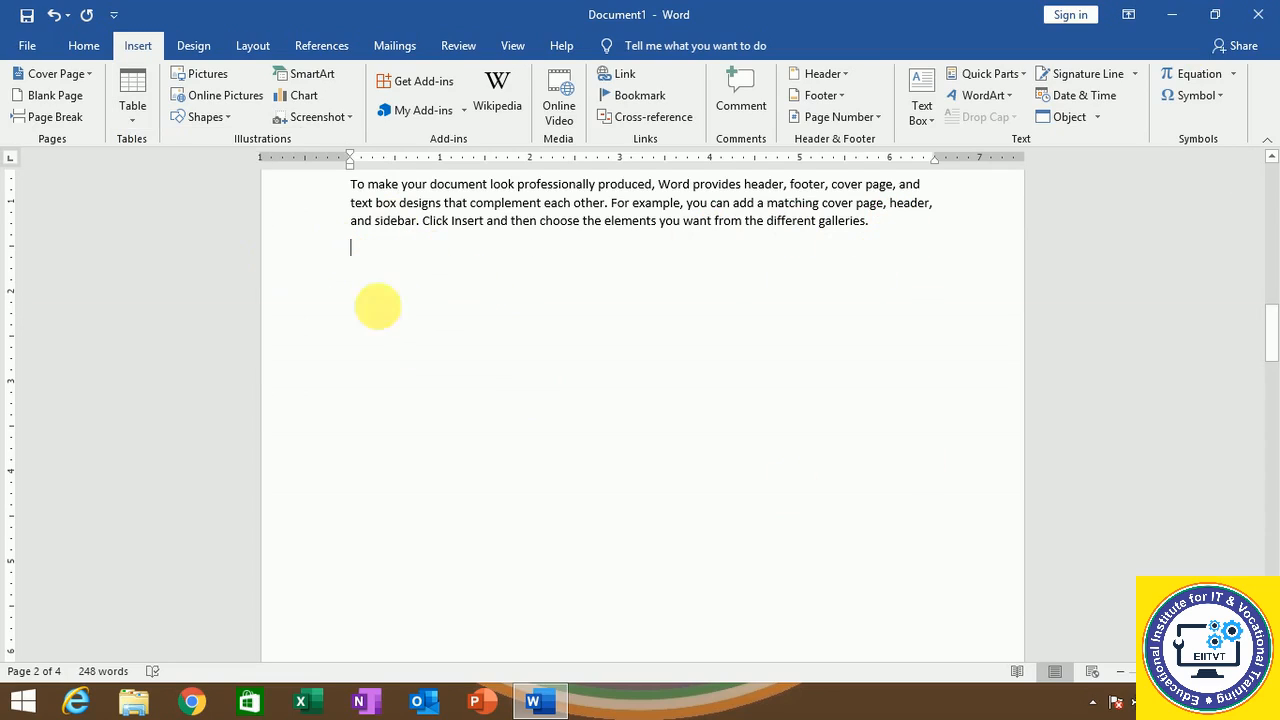
left_click(133, 100)
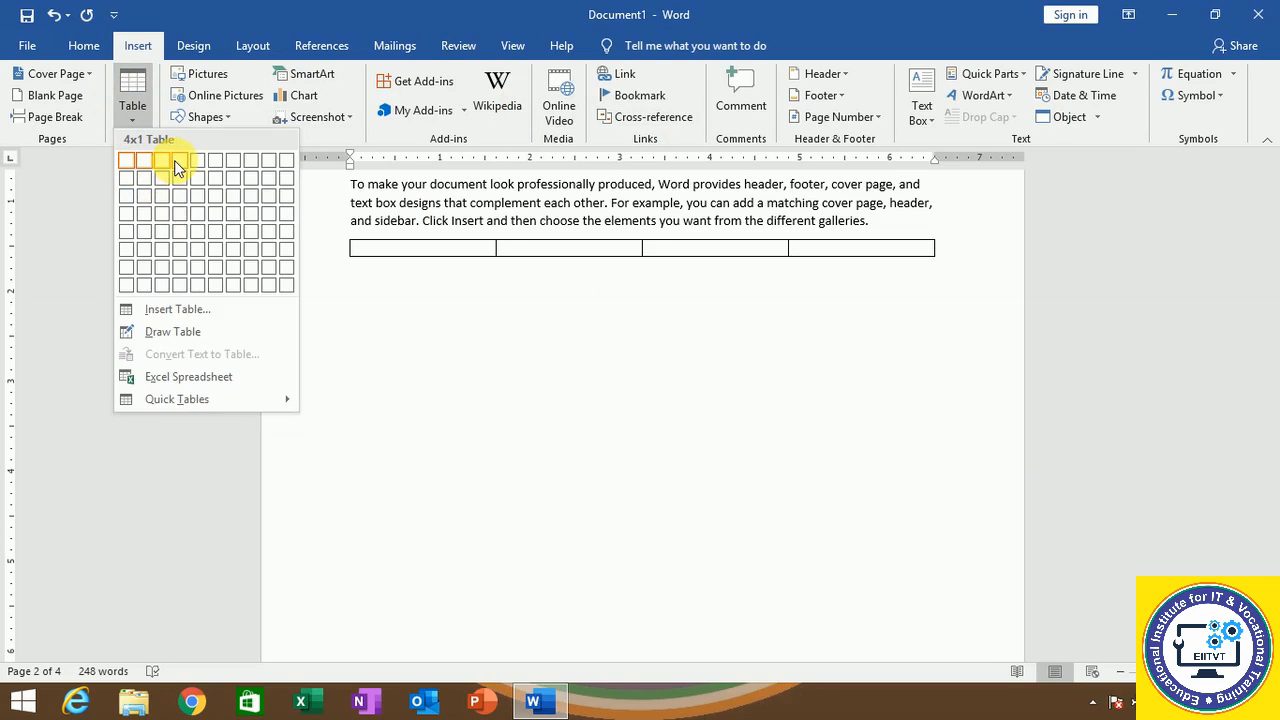
left_click(201, 245)
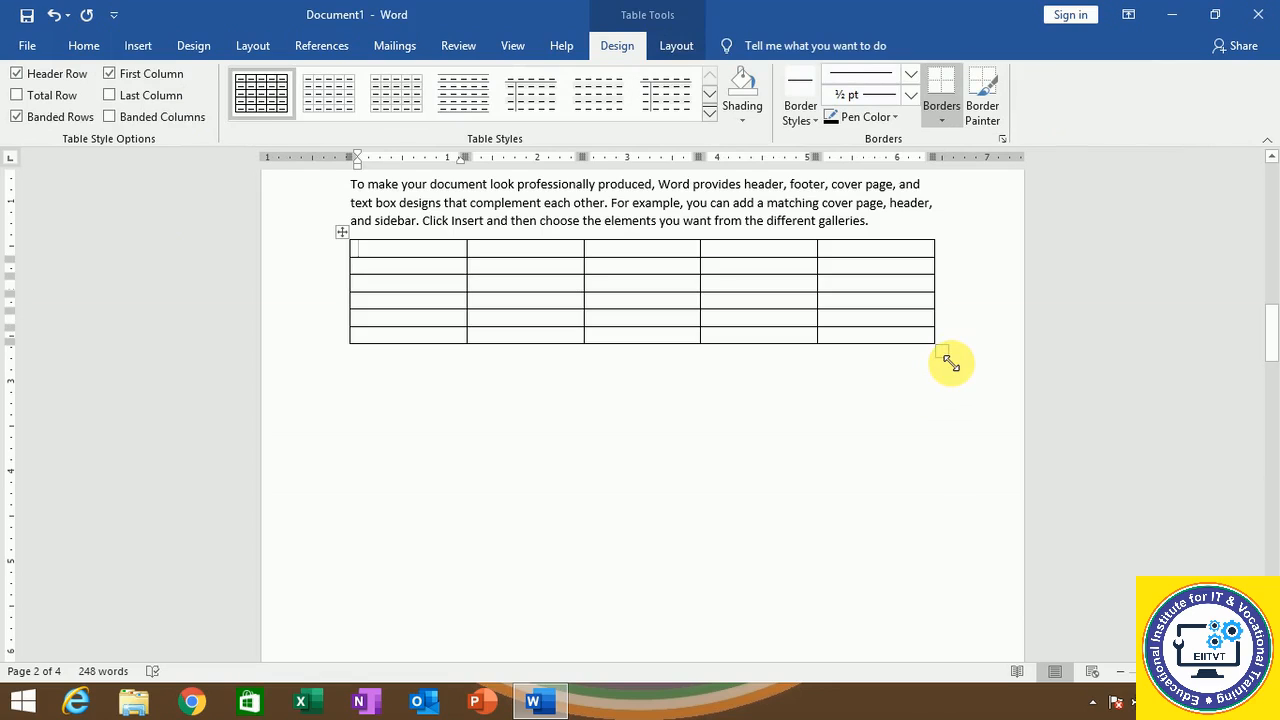
Resize the table to about 5.8 inches wide with taller rows, and reposition it directly beneath the paragraph.
left_click_drag(950, 364, 866, 364)
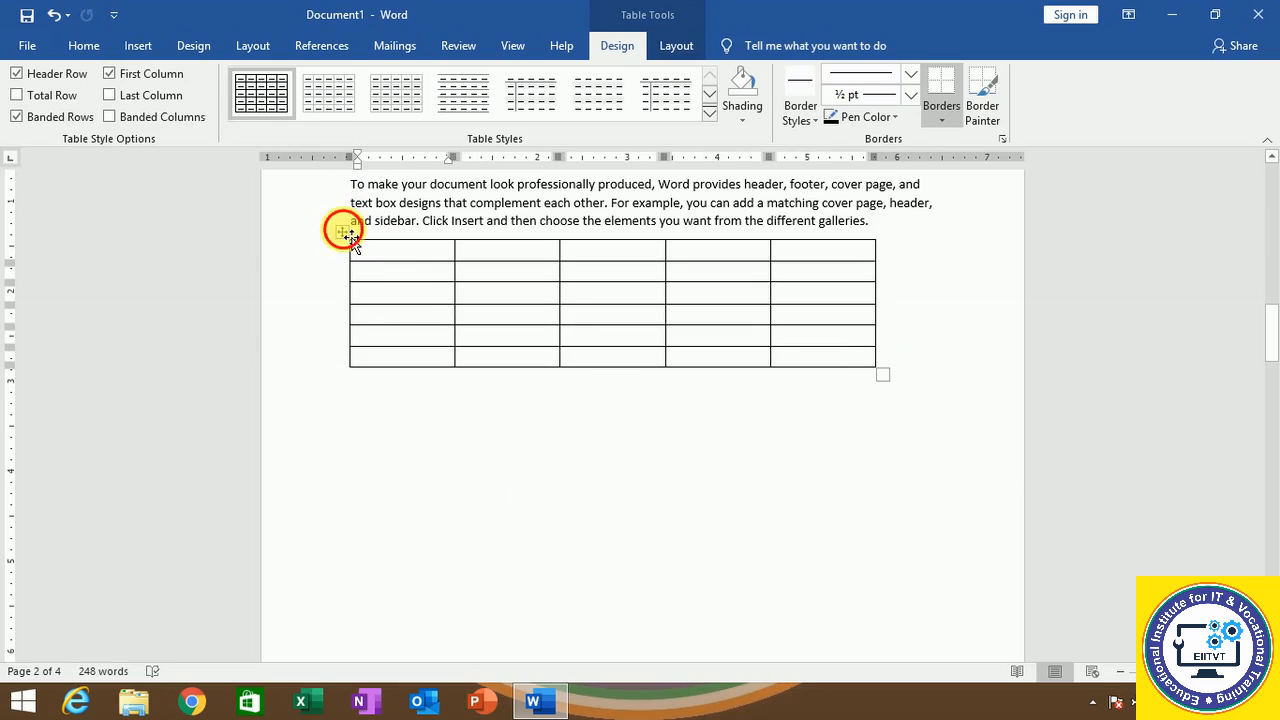
left_click_drag(345, 233, 347, 341)
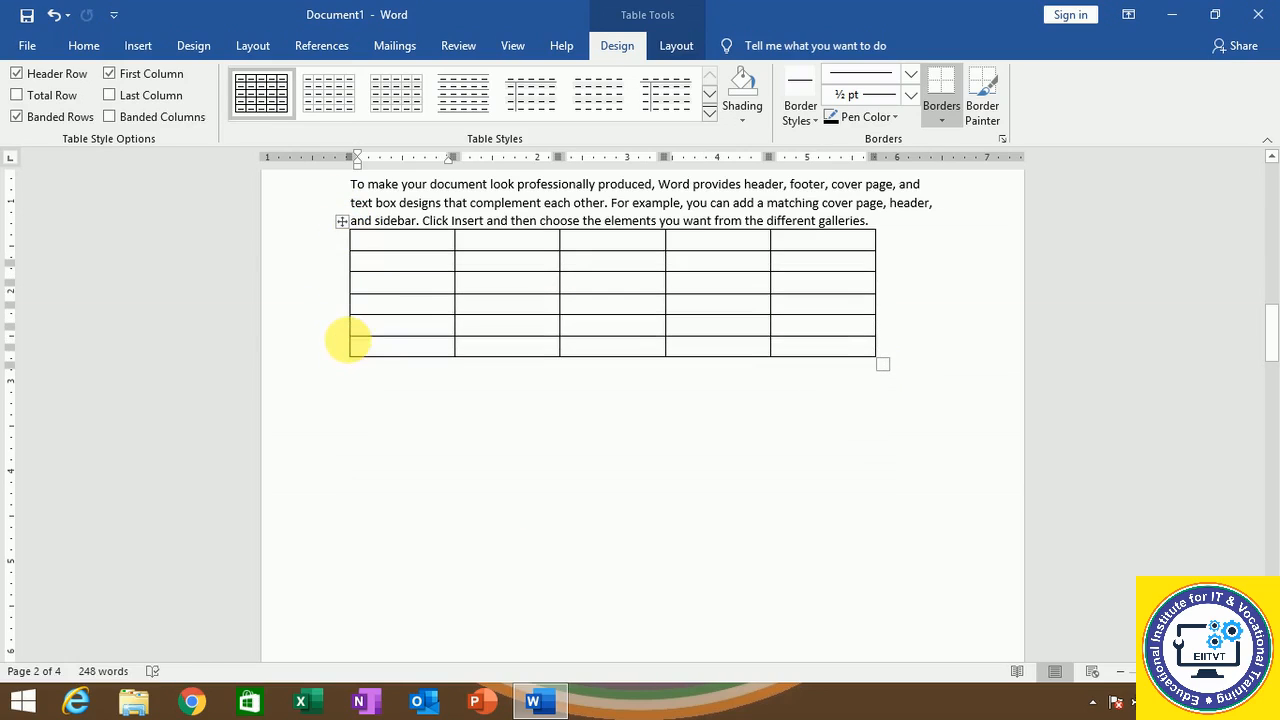
left_click(133, 47)
left_click(134, 114)
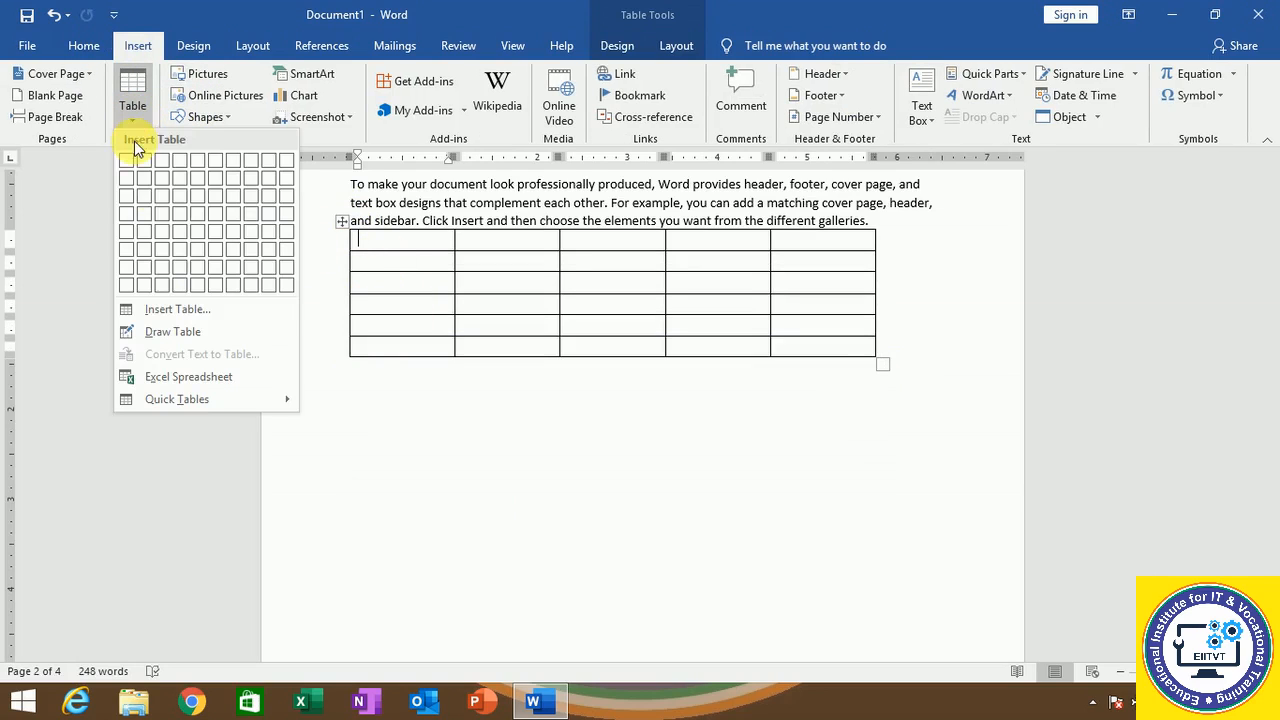
left_click(165, 310)
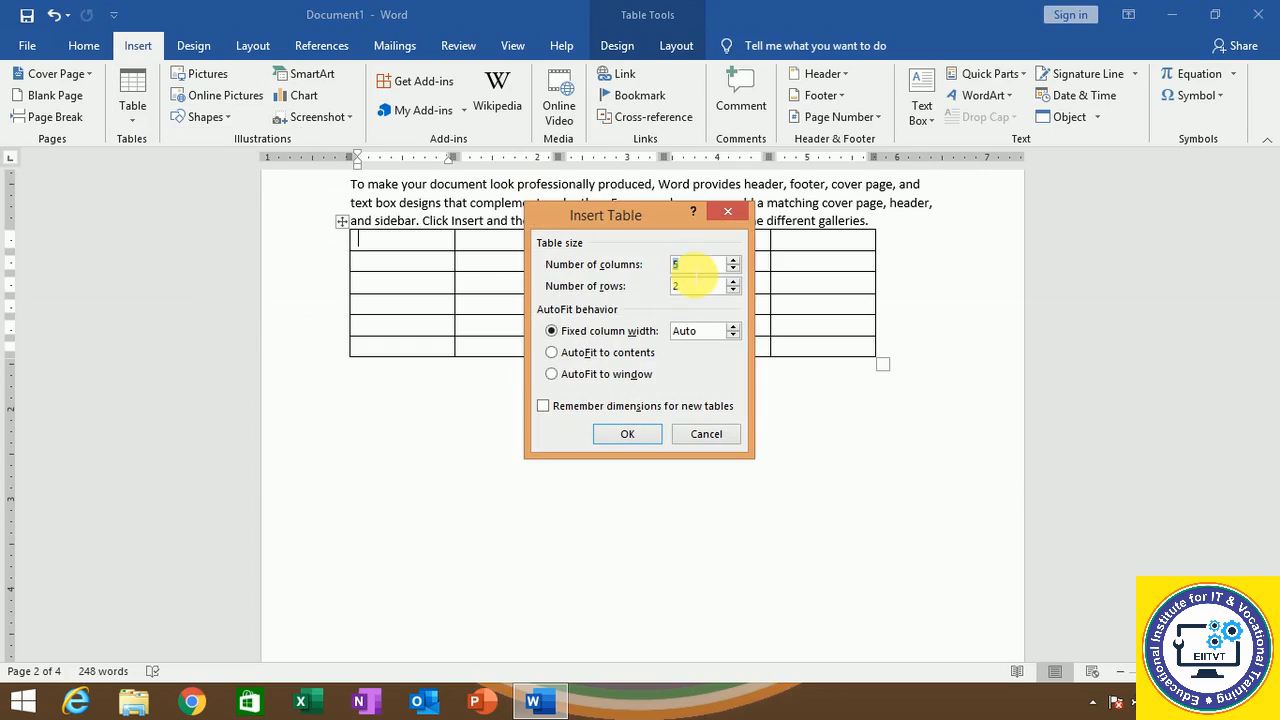
left_click(712, 273)
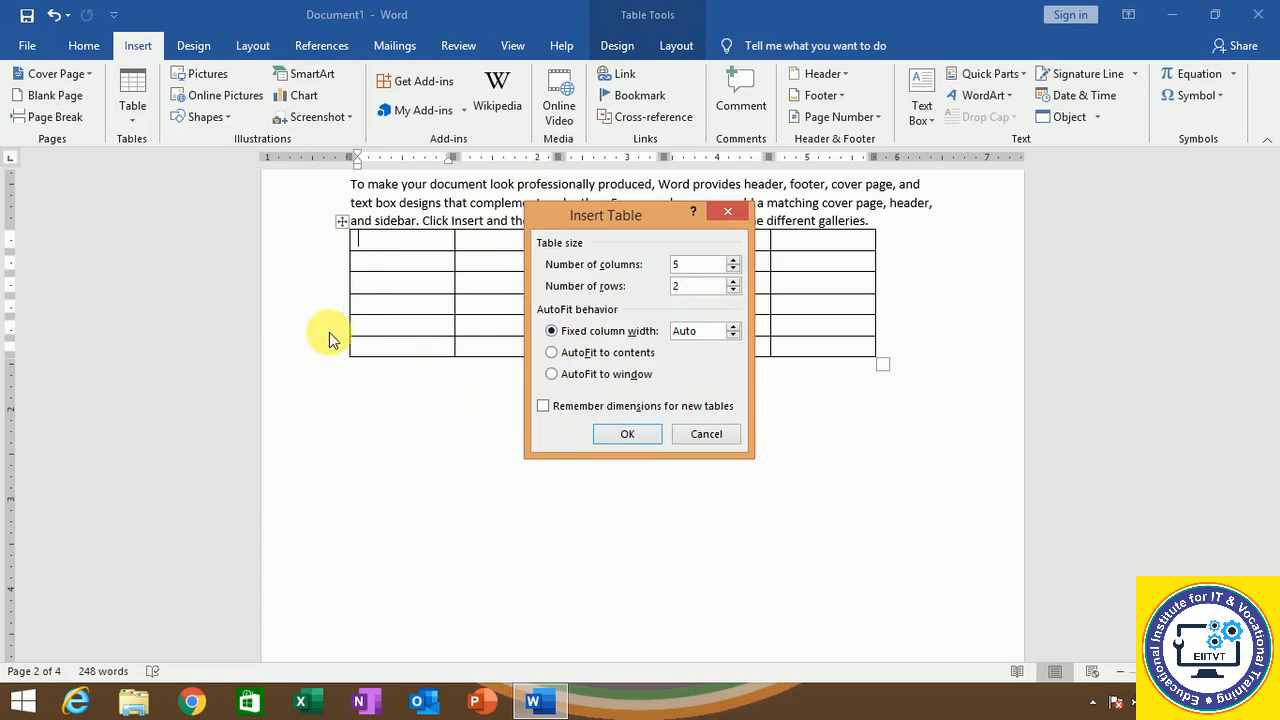
left_click(729, 210)
Use Draw Table to add full-height vertical lines that split the table's first and second columns in two.
left_click(137, 107)
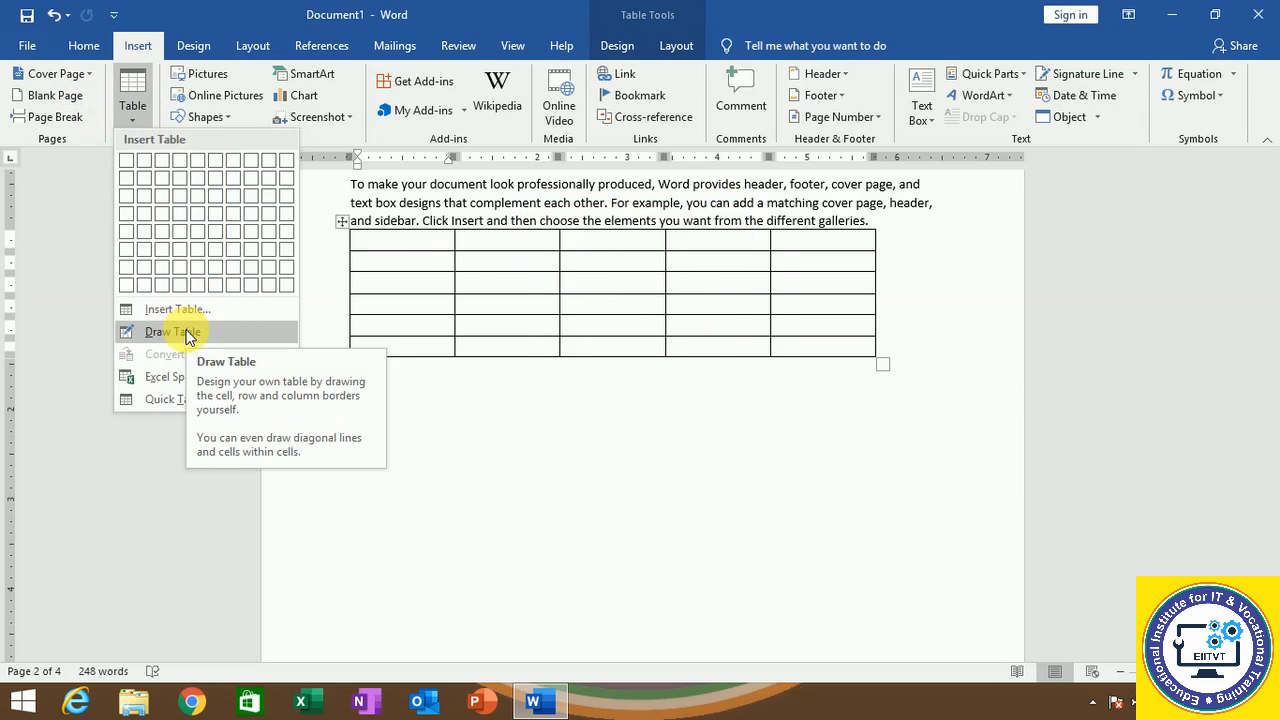
left_click(184, 332)
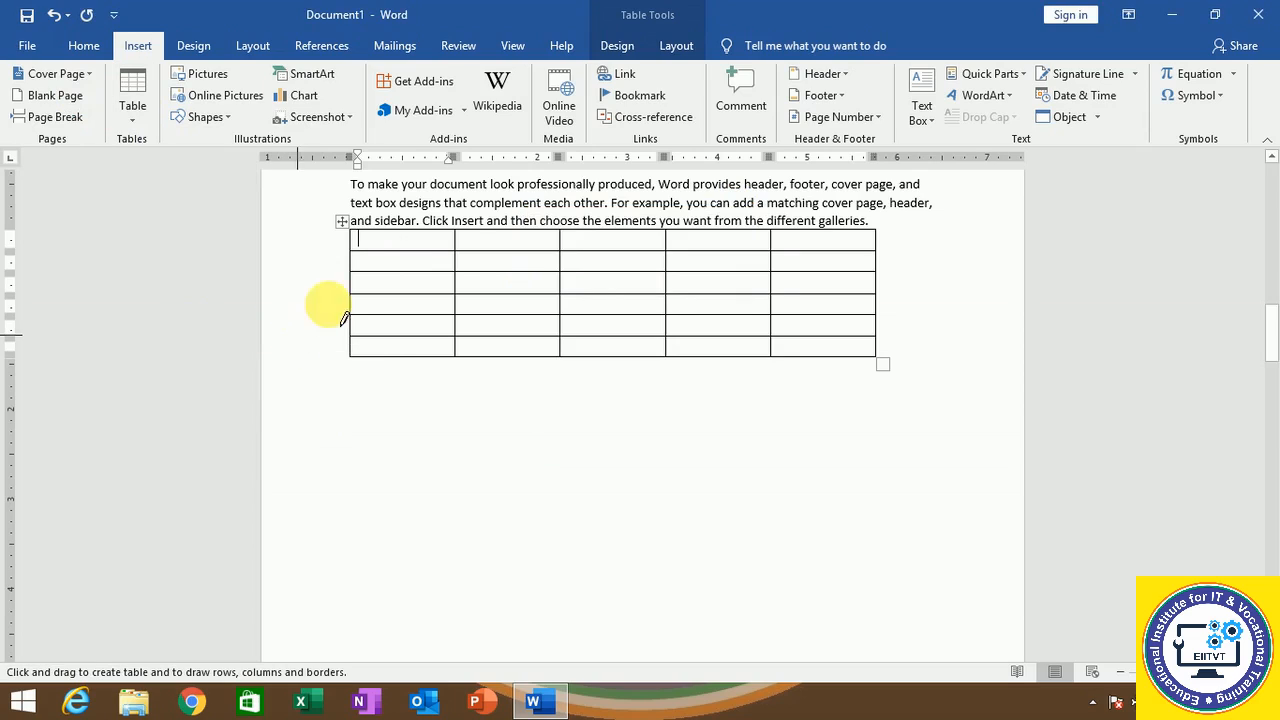
left_click(405, 243)
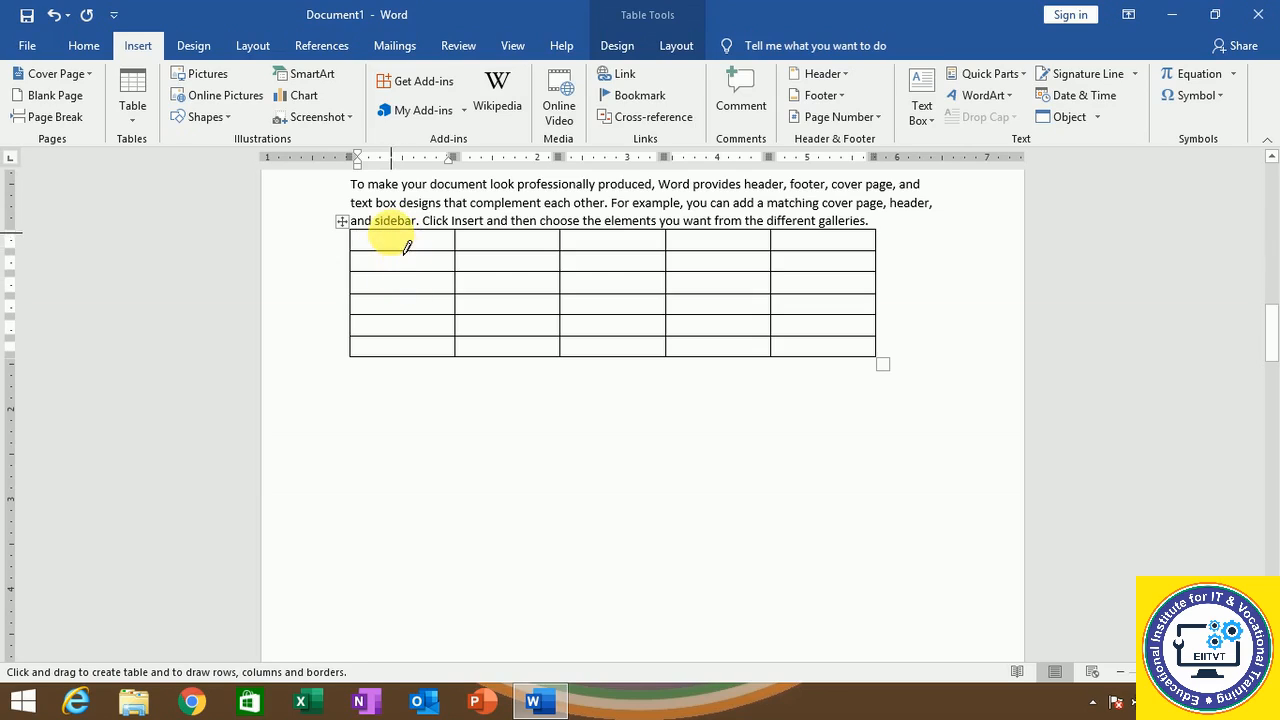
left_click_drag(398, 230, 398, 350)
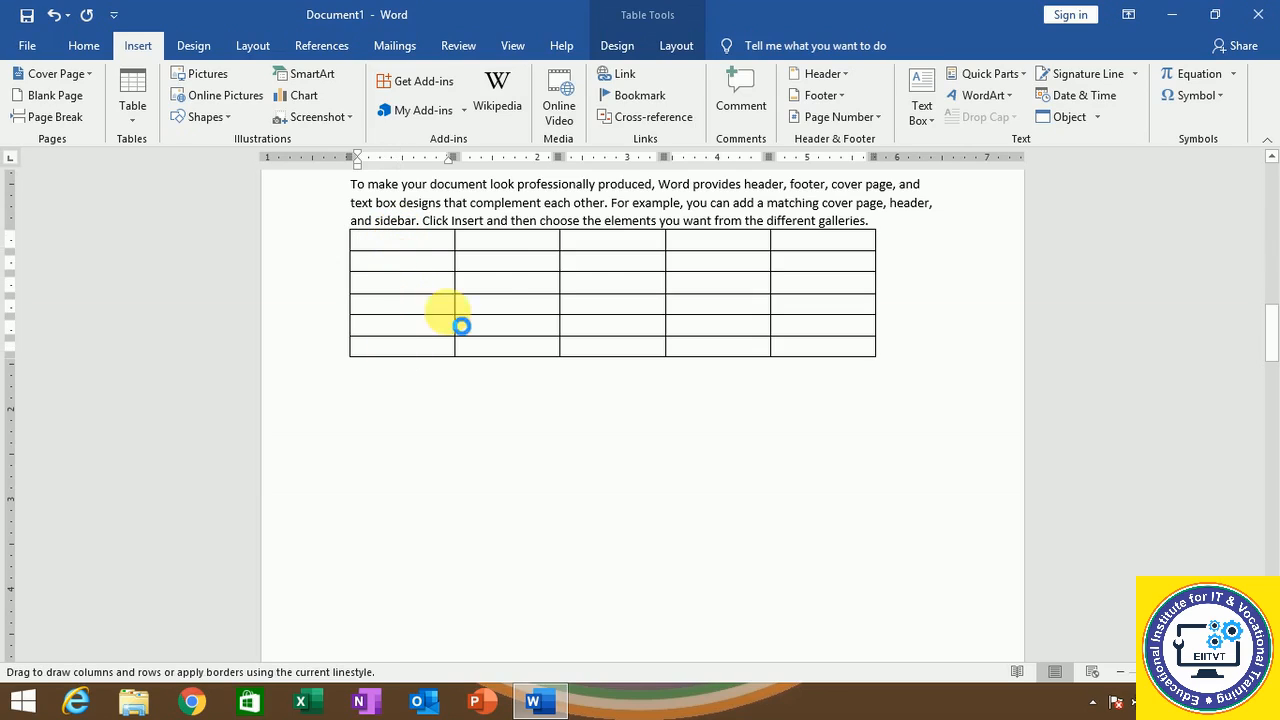
mouse_move(517, 234)
left_mouse_down()
mouse_move(527, 366)
mouse_move(514, 343)
left_mouse_up()
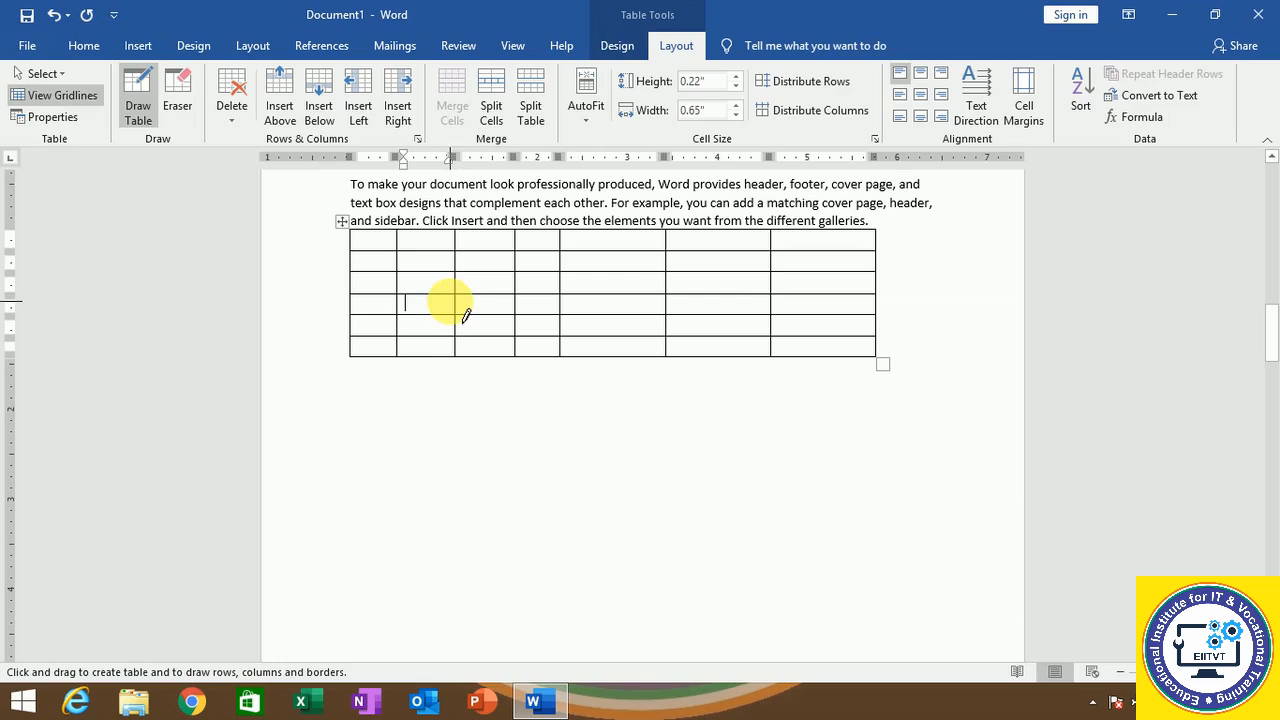
Stop drawing borders and delete the entire table below the "To make your document look professionally produced" paragraph.
left_click(229, 113)
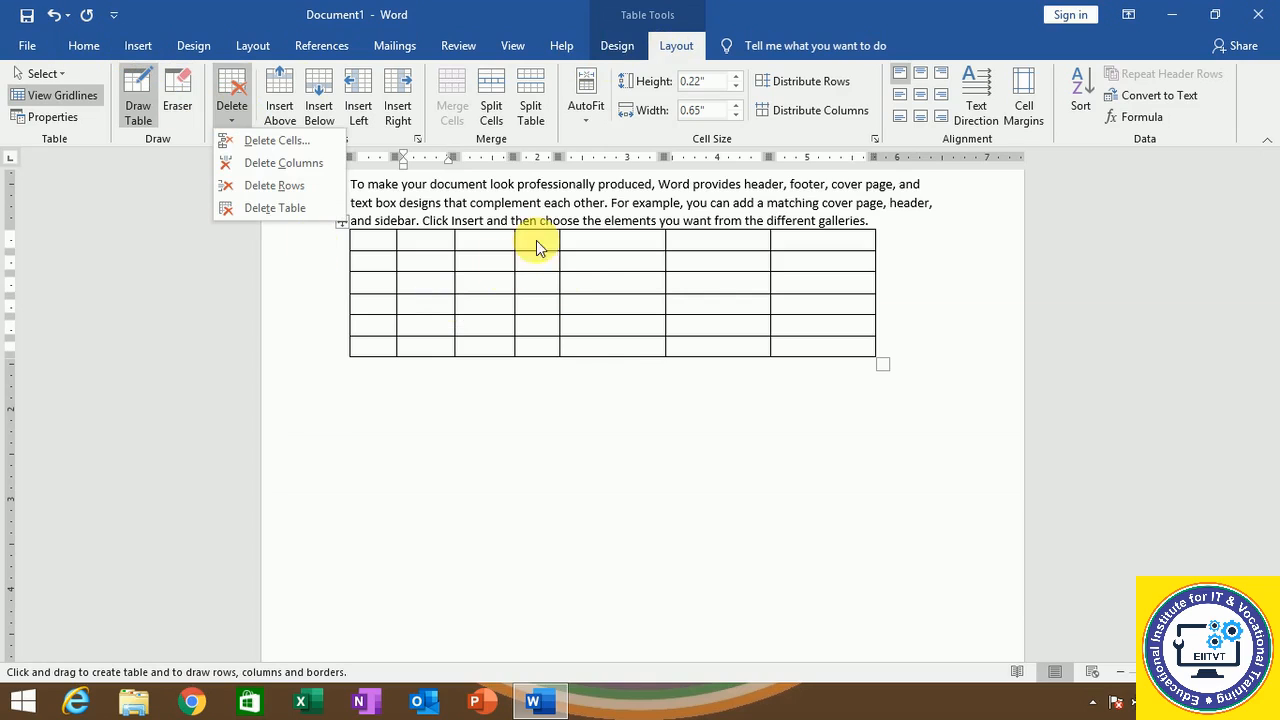
left_click(640, 45)
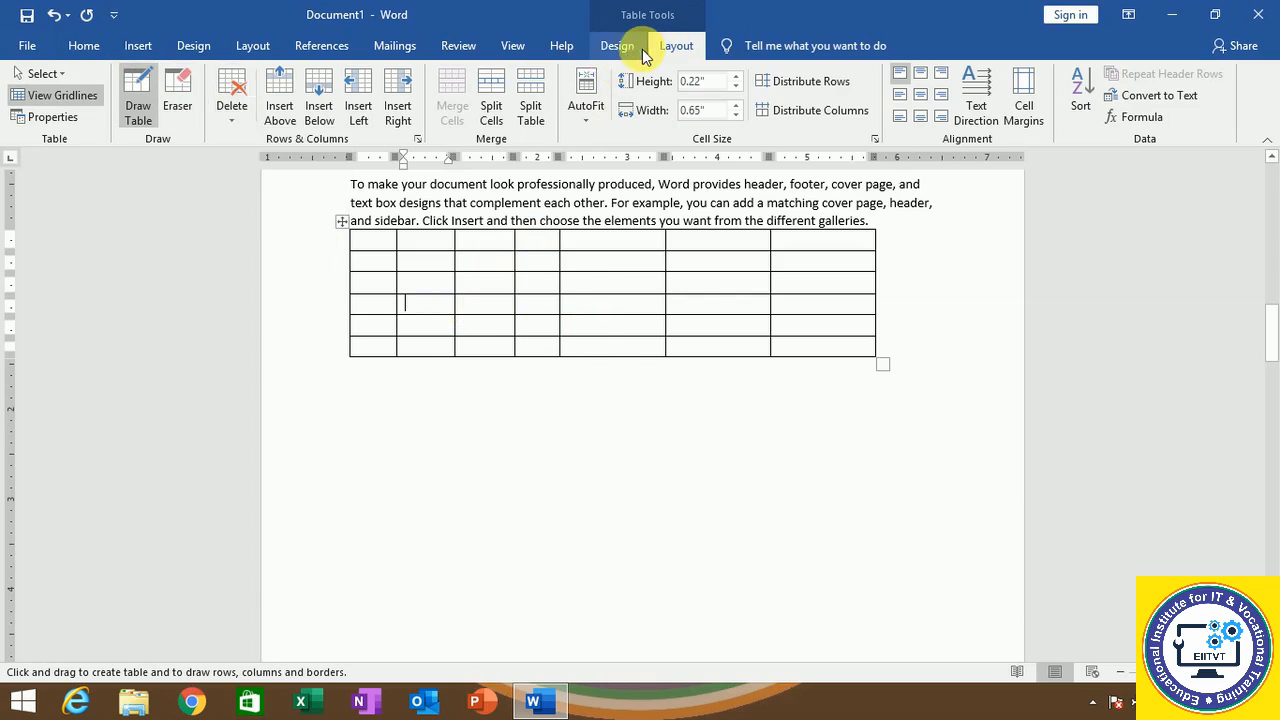
left_click(630, 45)
left_click(665, 47)
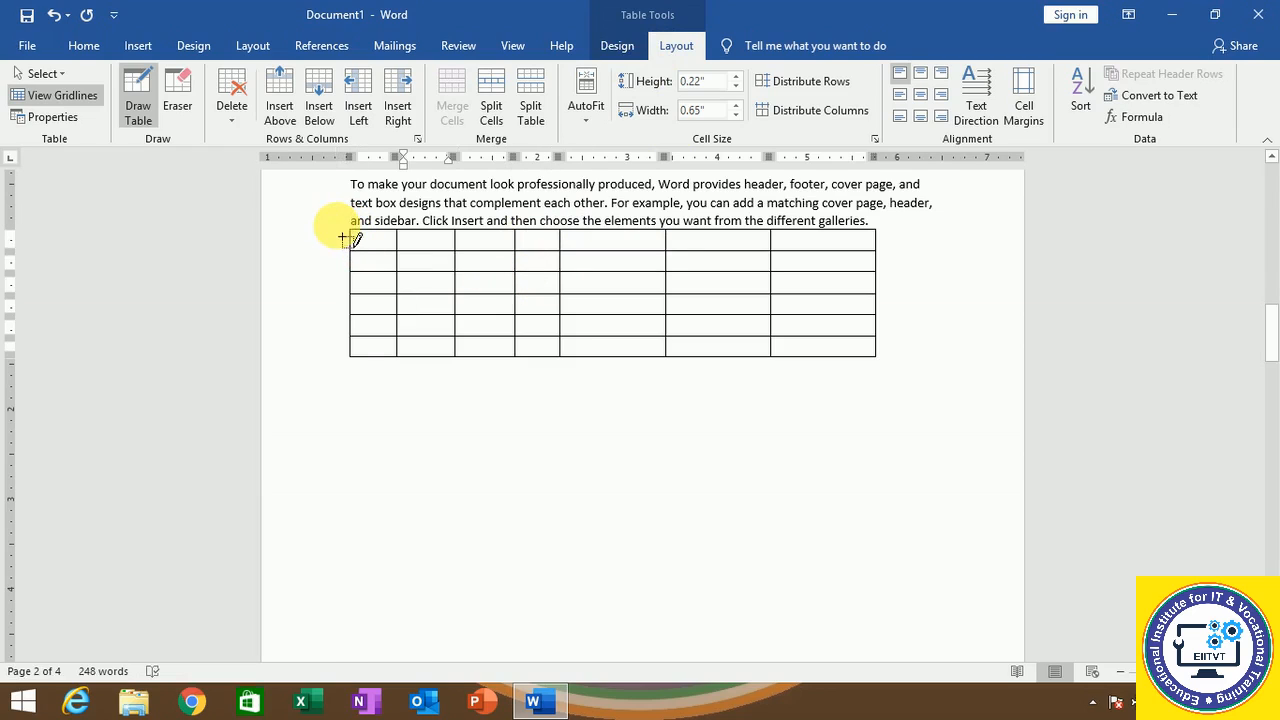
key("Escape")
left_click(231, 112)
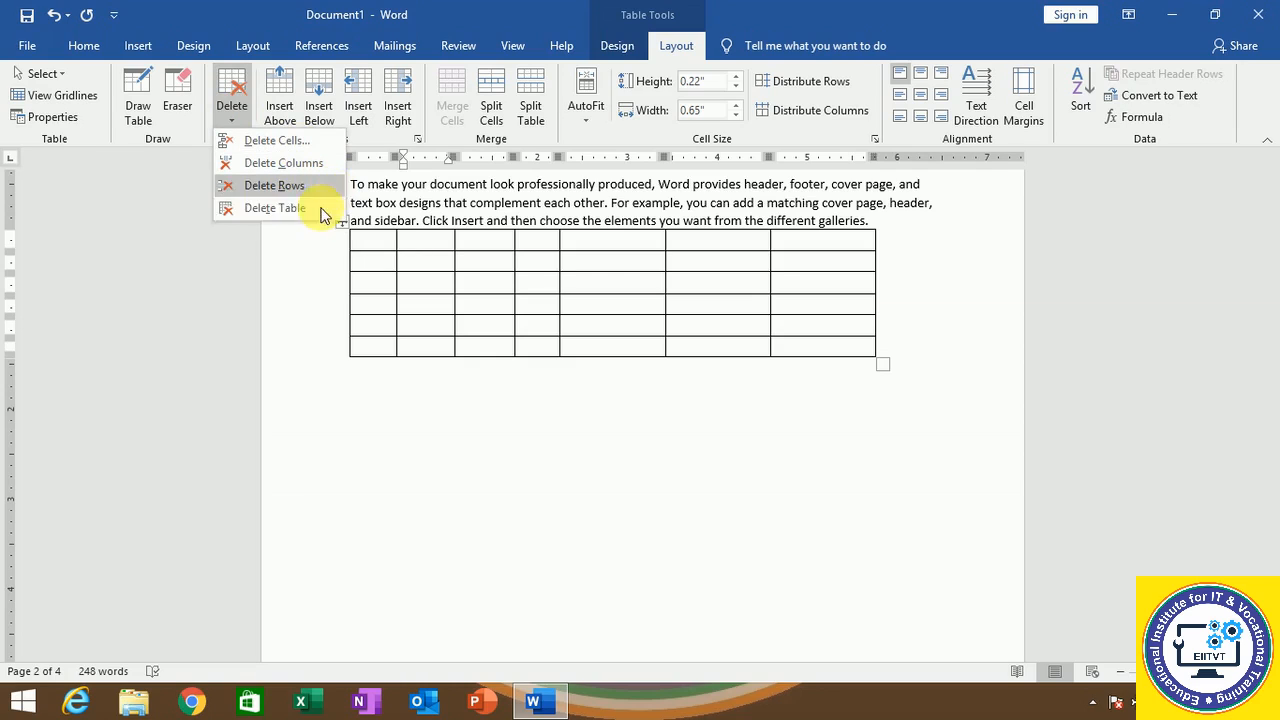
left_click(274, 208)
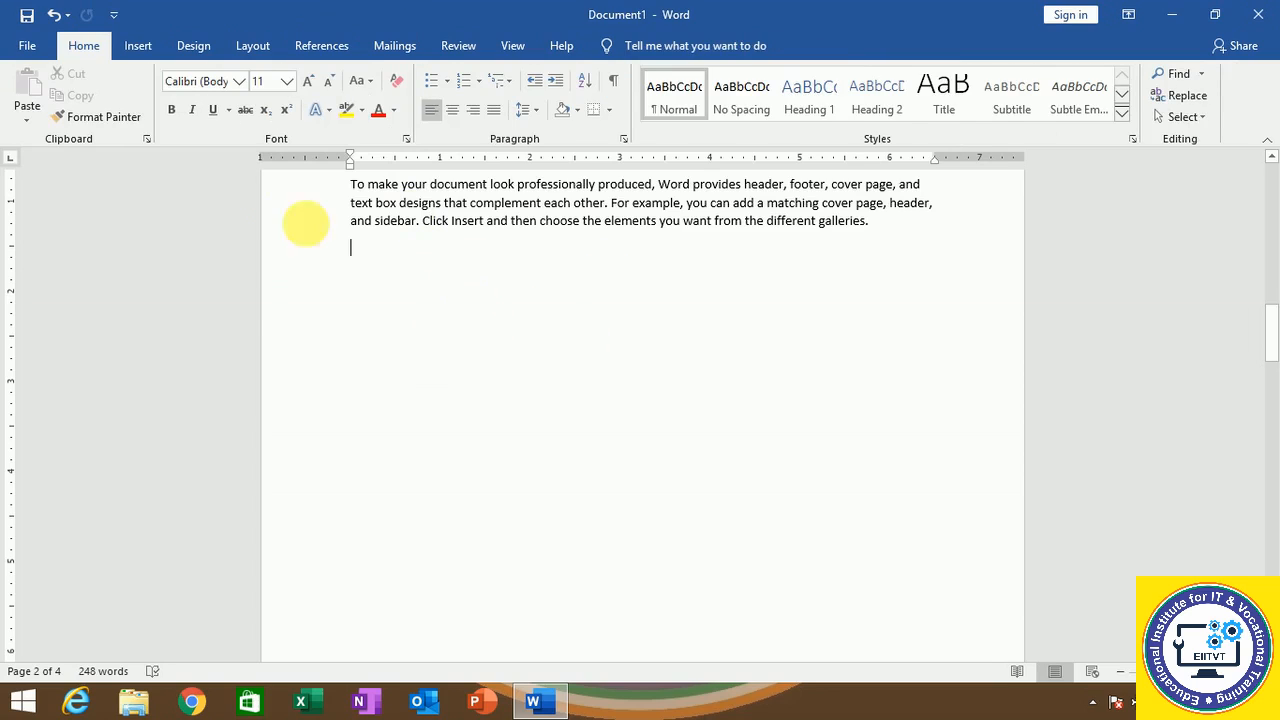
Insert the logo2 picture from Local Disk (D:) on the empty line below the paragraph.
left_click(140, 46)
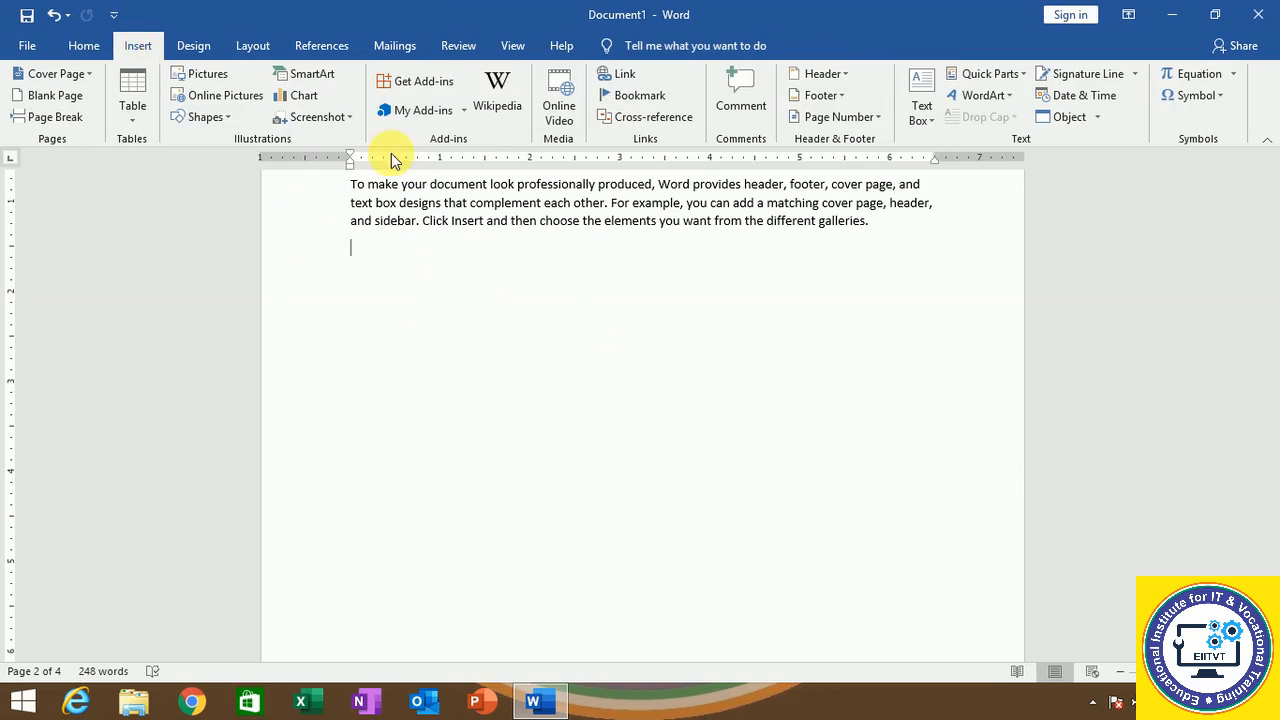
left_click(213, 76)
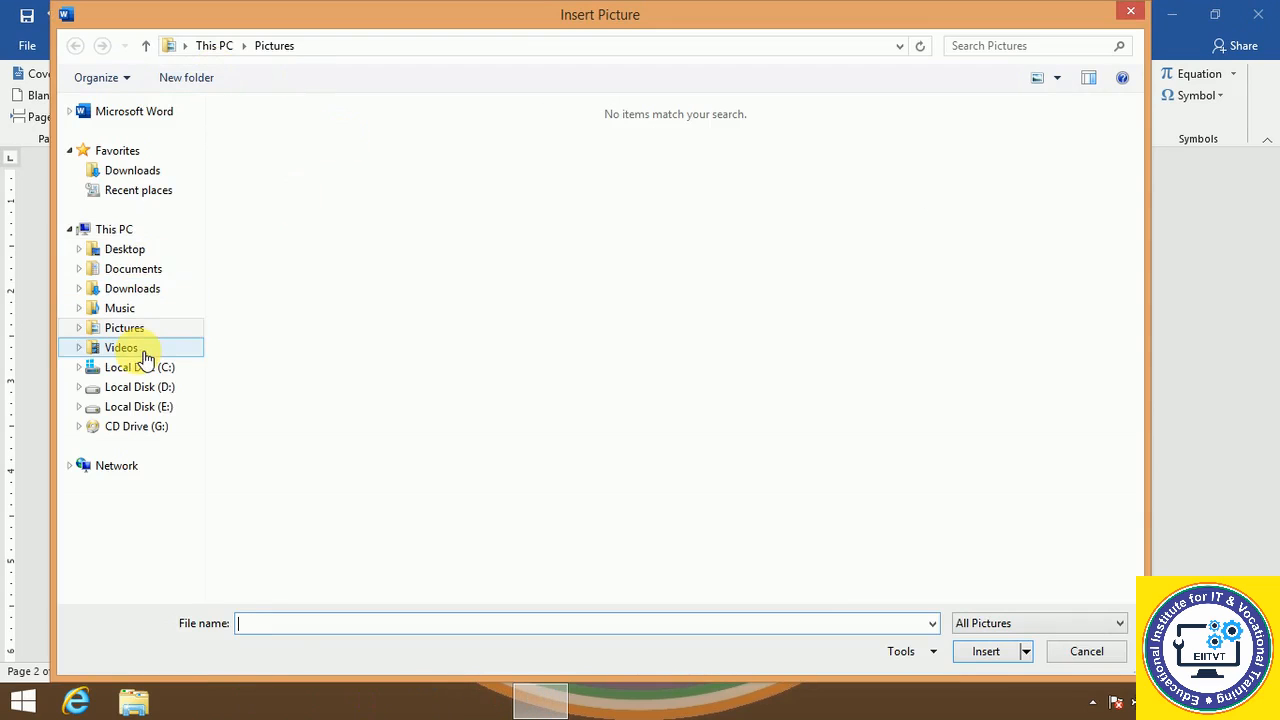
left_click(112, 345)
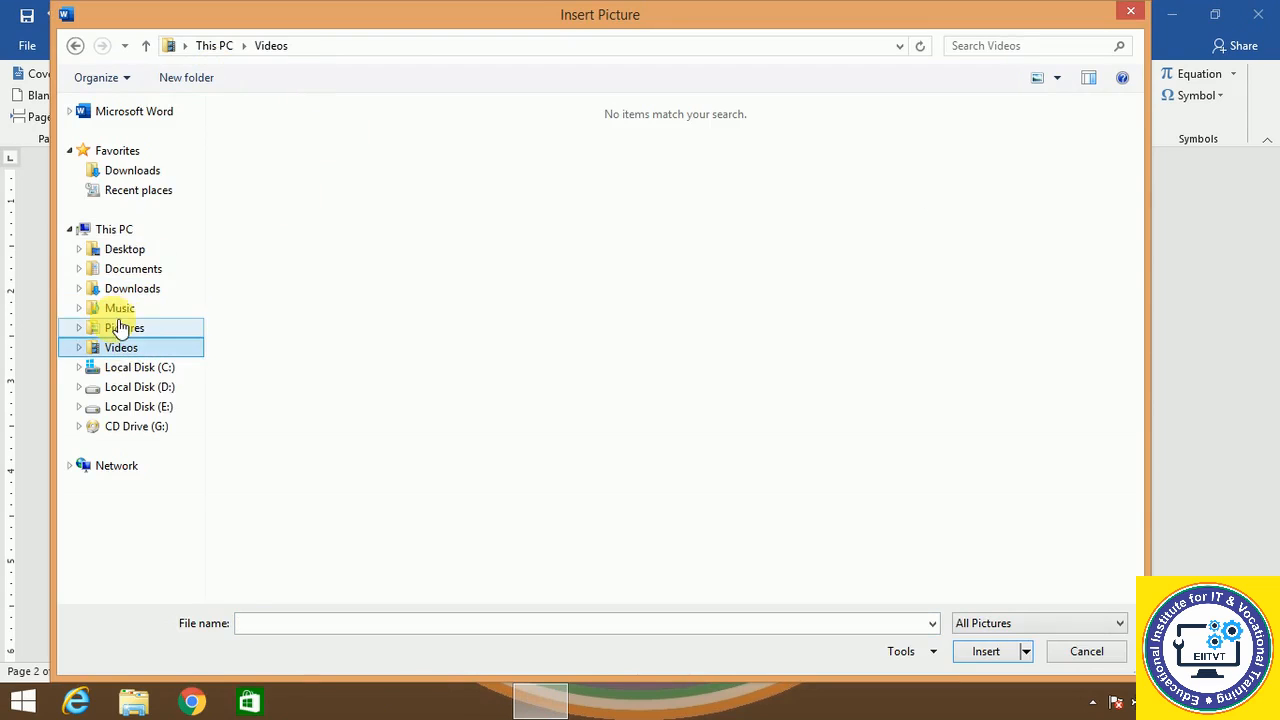
left_click(113, 306)
left_click(128, 389)
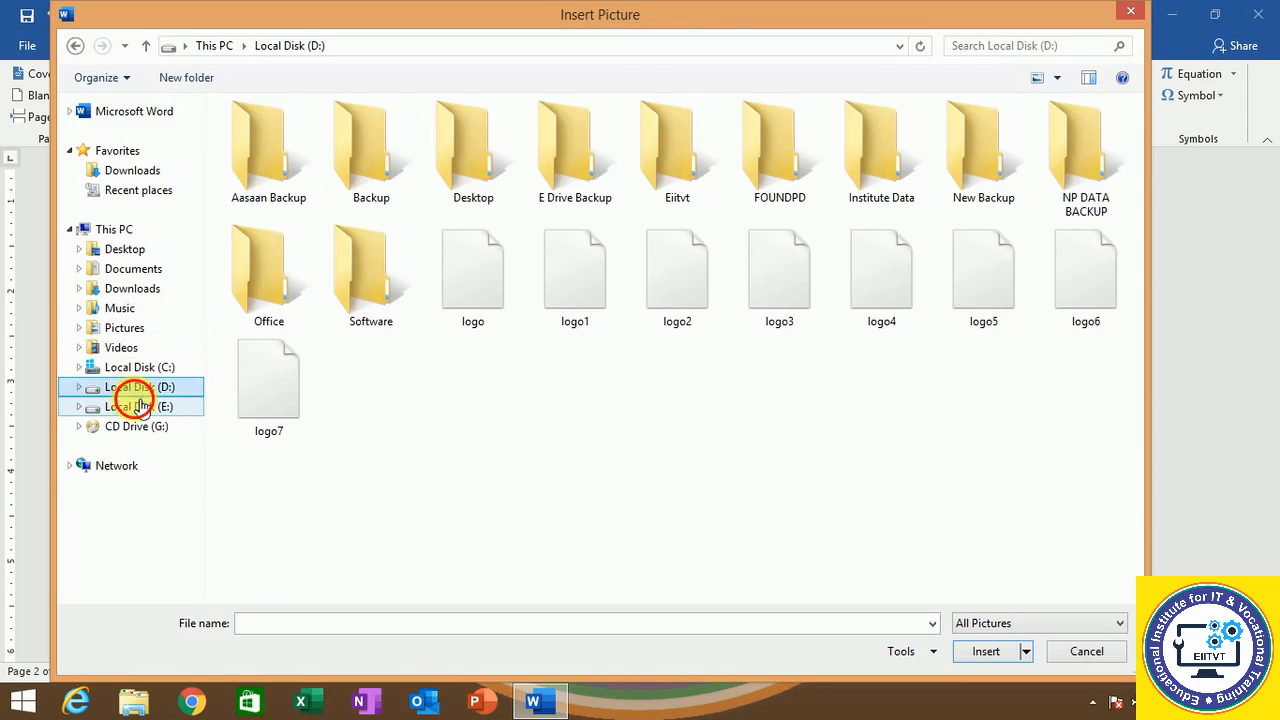
left_click(137, 407)
left_click(135, 388)
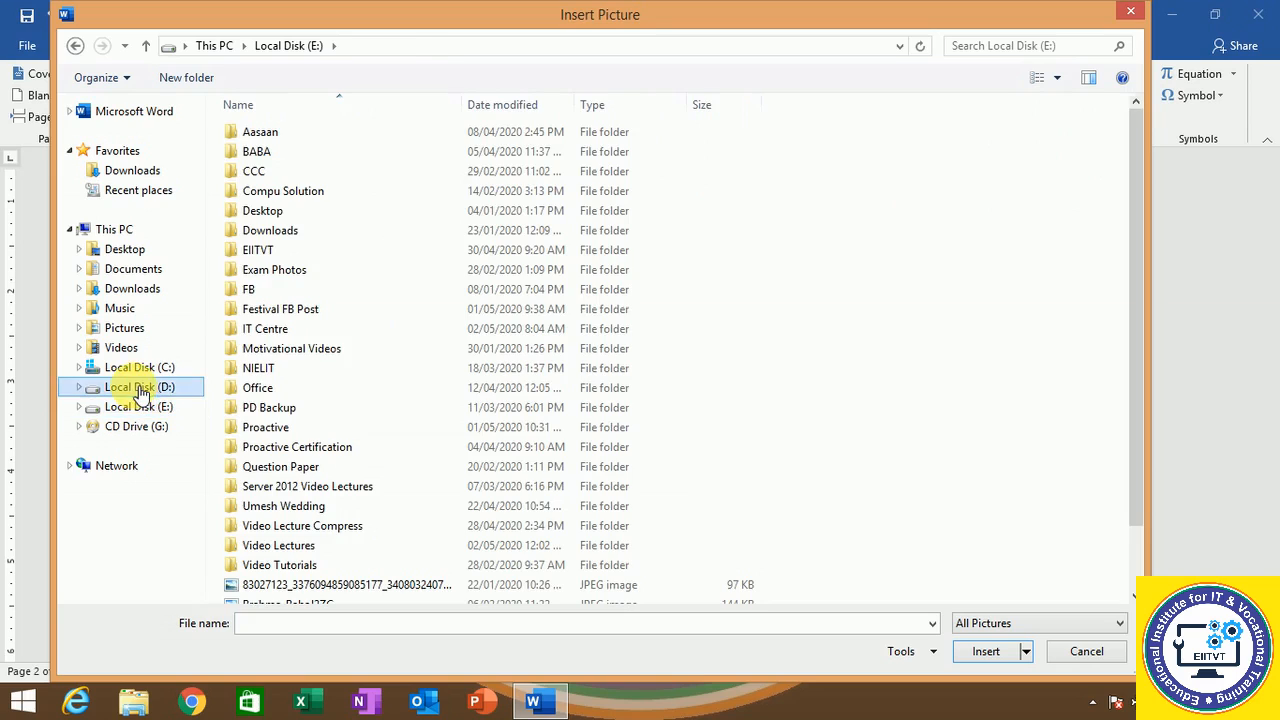
double_click(682, 274)
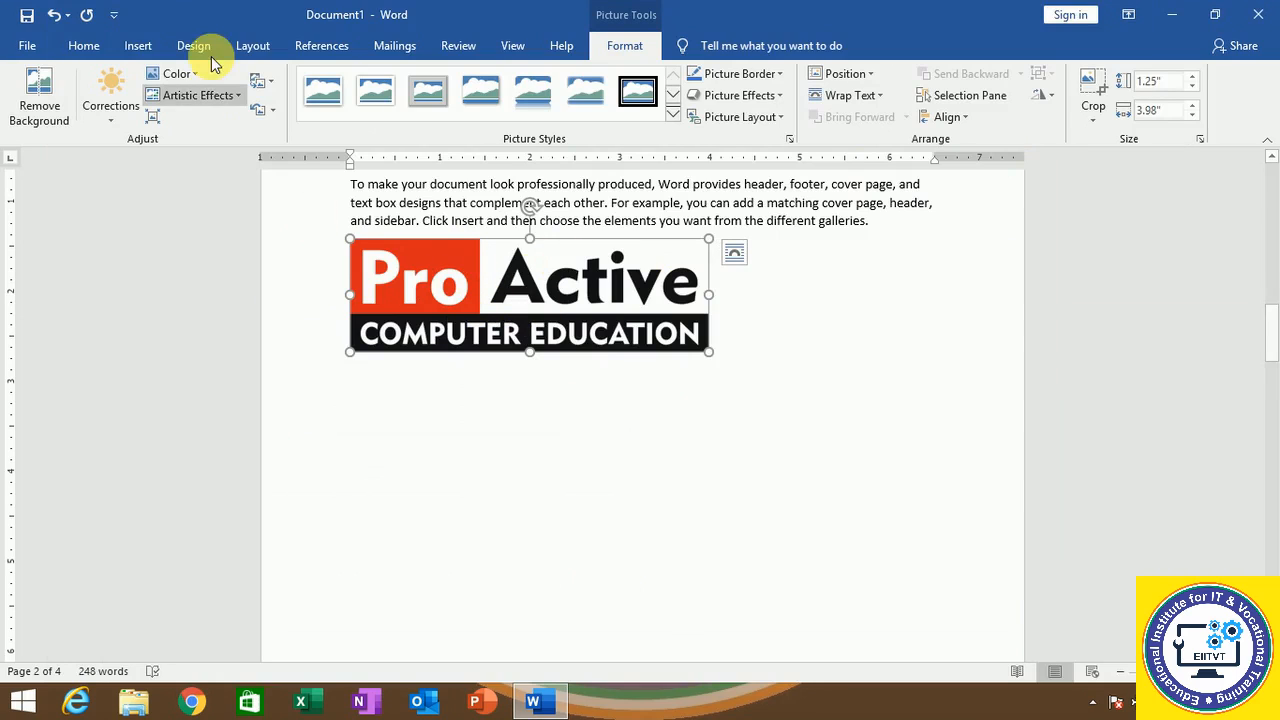
Delete the inserted logo picture and try to insert an online picture instead.
left_click(145, 48)
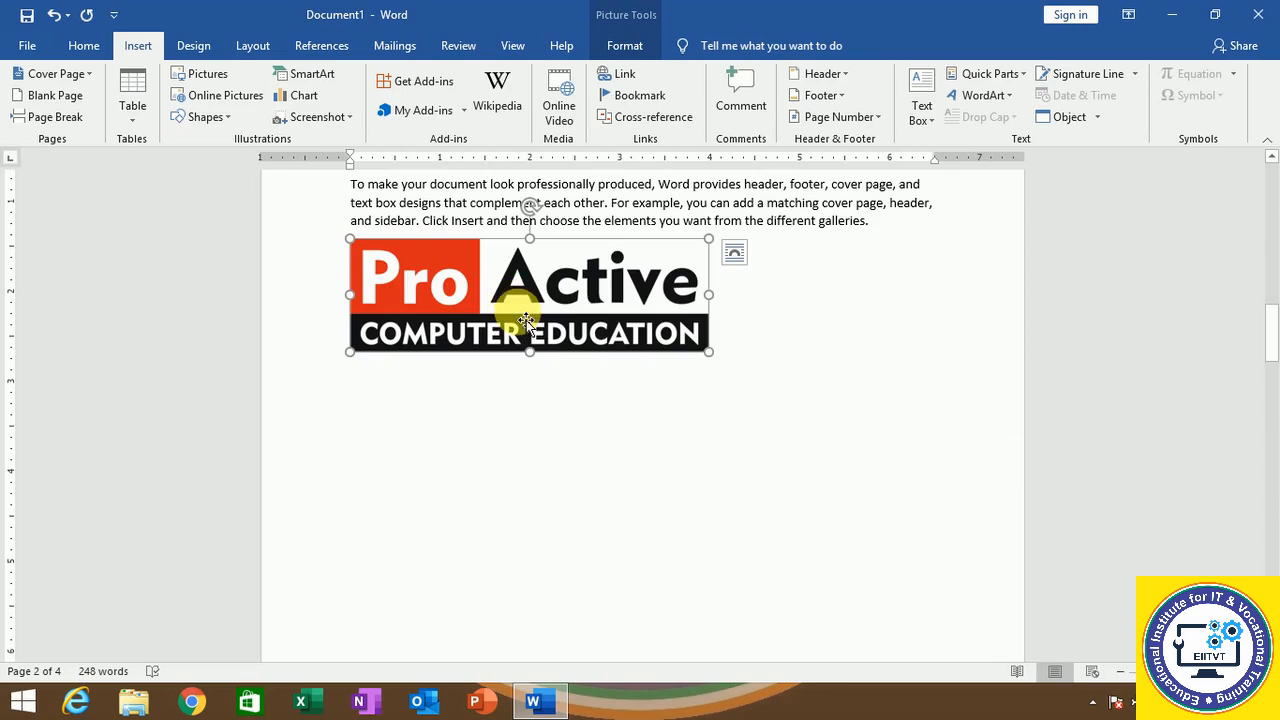
key("Delete")
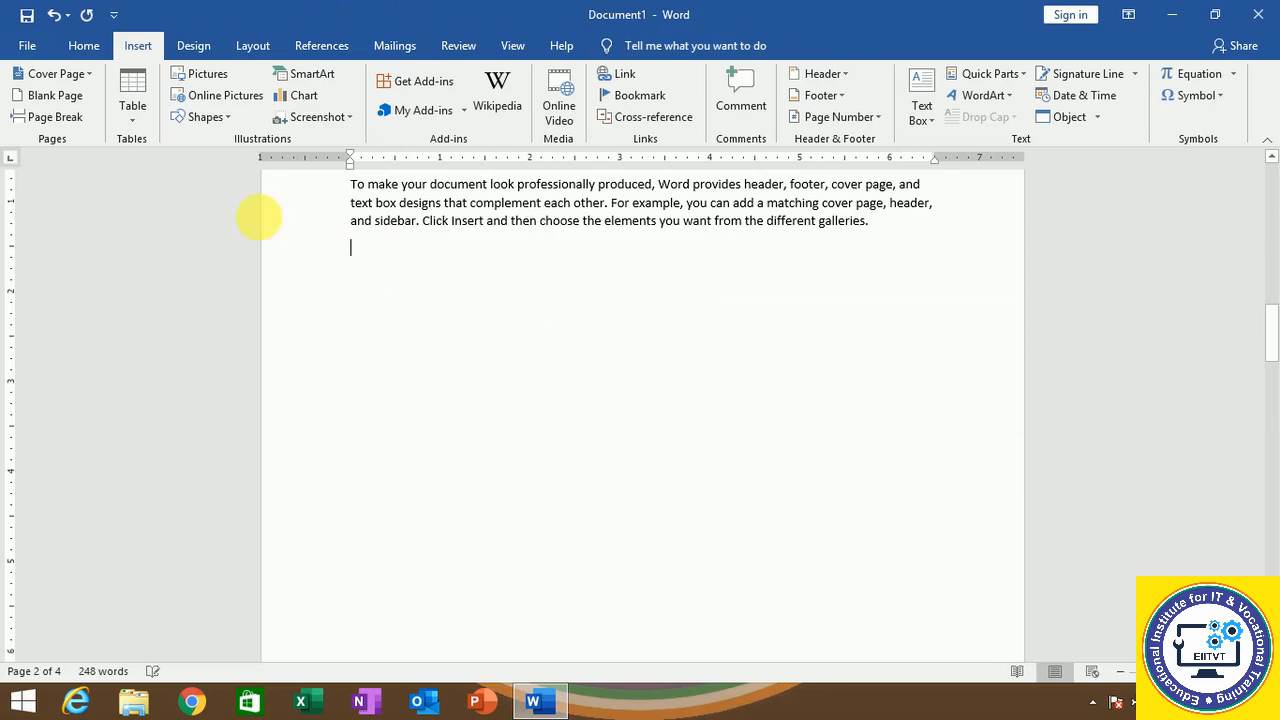
left_click(224, 96)
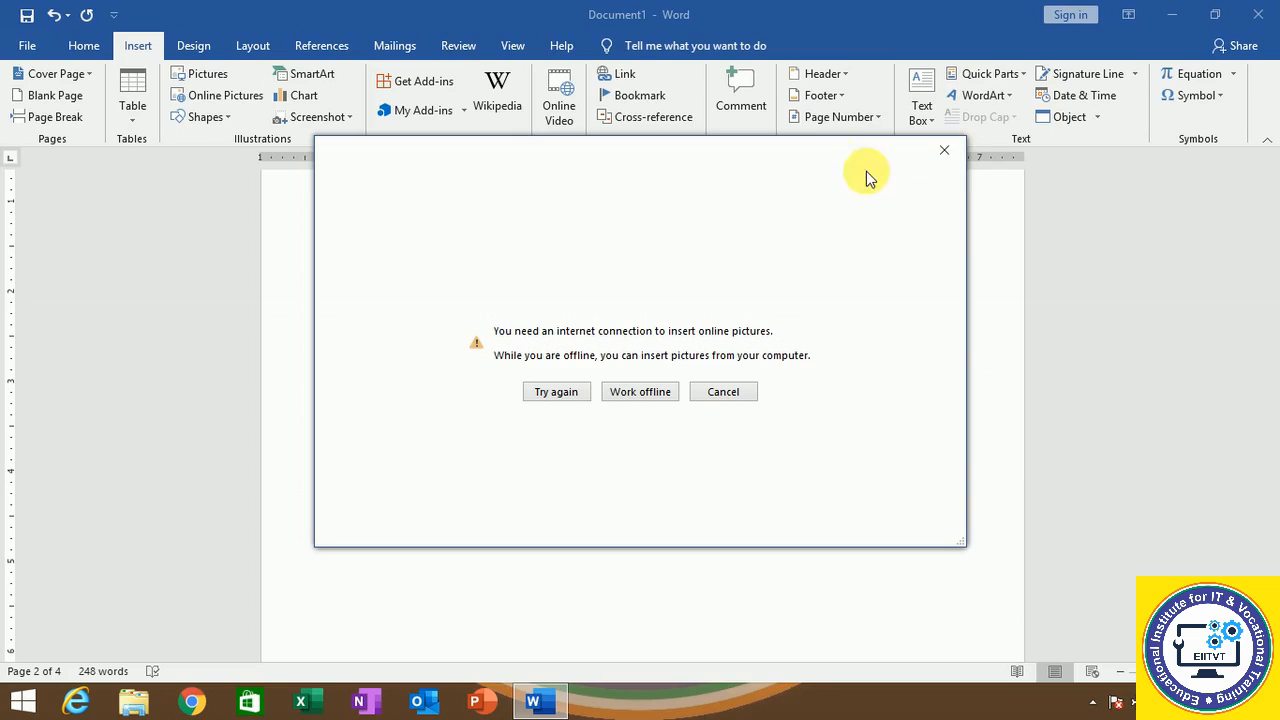
left_click(944, 151)
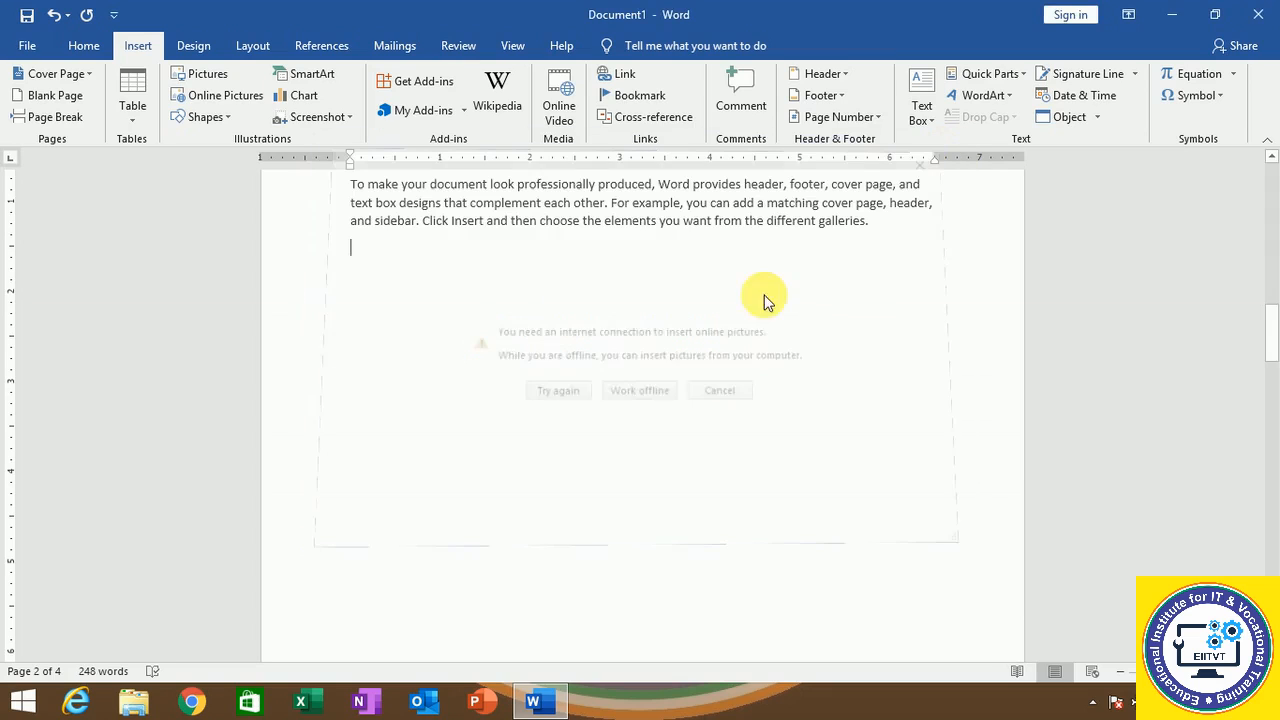
Draw a five-point star about 3 inches wide and 2.3 inches tall below the paragraph, and make its points narrower.
left_click(210, 117)
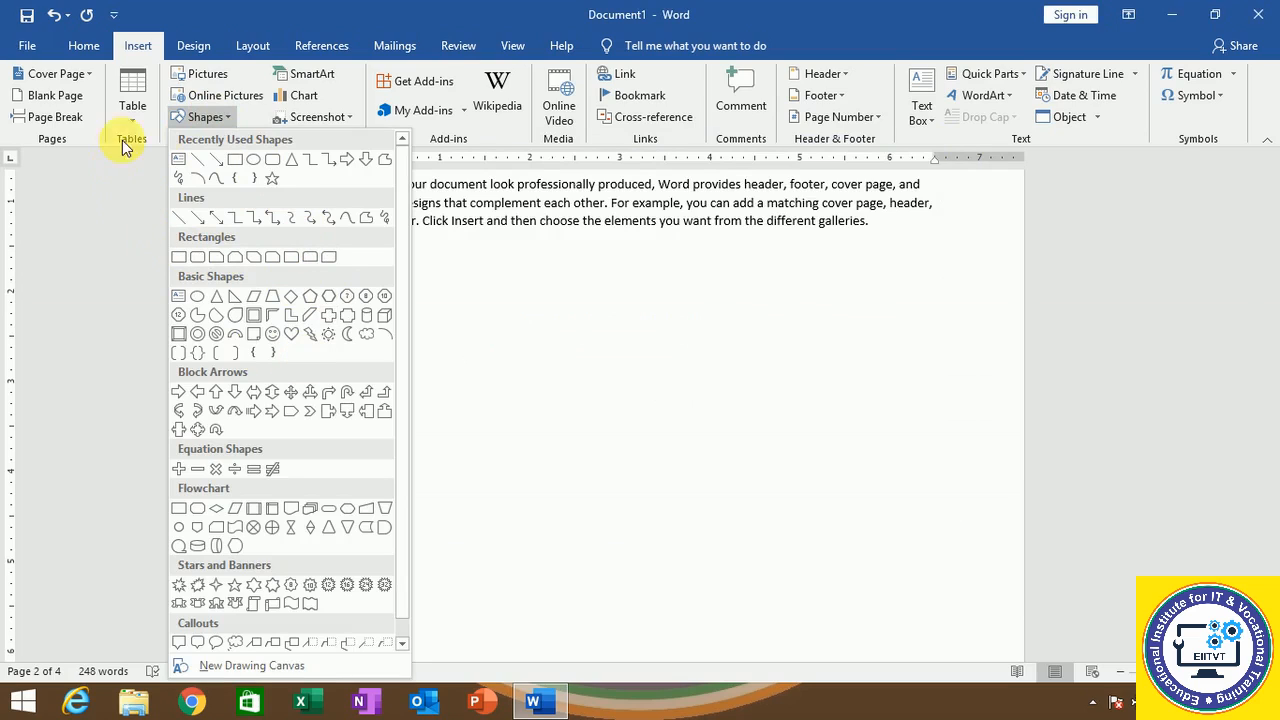
left_click(272, 178)
left_click_drag(434, 298, 706, 506)
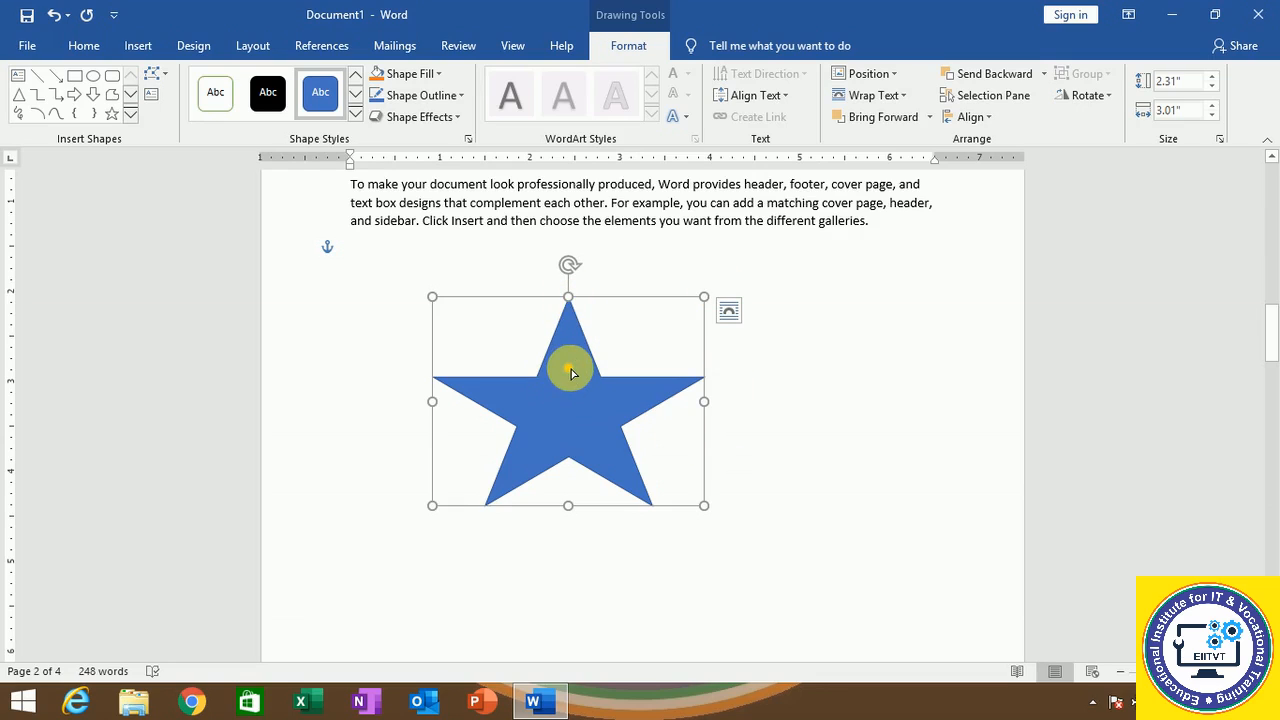
mouse_move(572, 372)
left_mouse_down()
mouse_move(600, 400)
mouse_move(517, 349)
mouse_move(620, 408)
mouse_move(537, 346)
mouse_move(594, 397)
mouse_move(563, 374)
mouse_move(568, 386)
left_mouse_up()
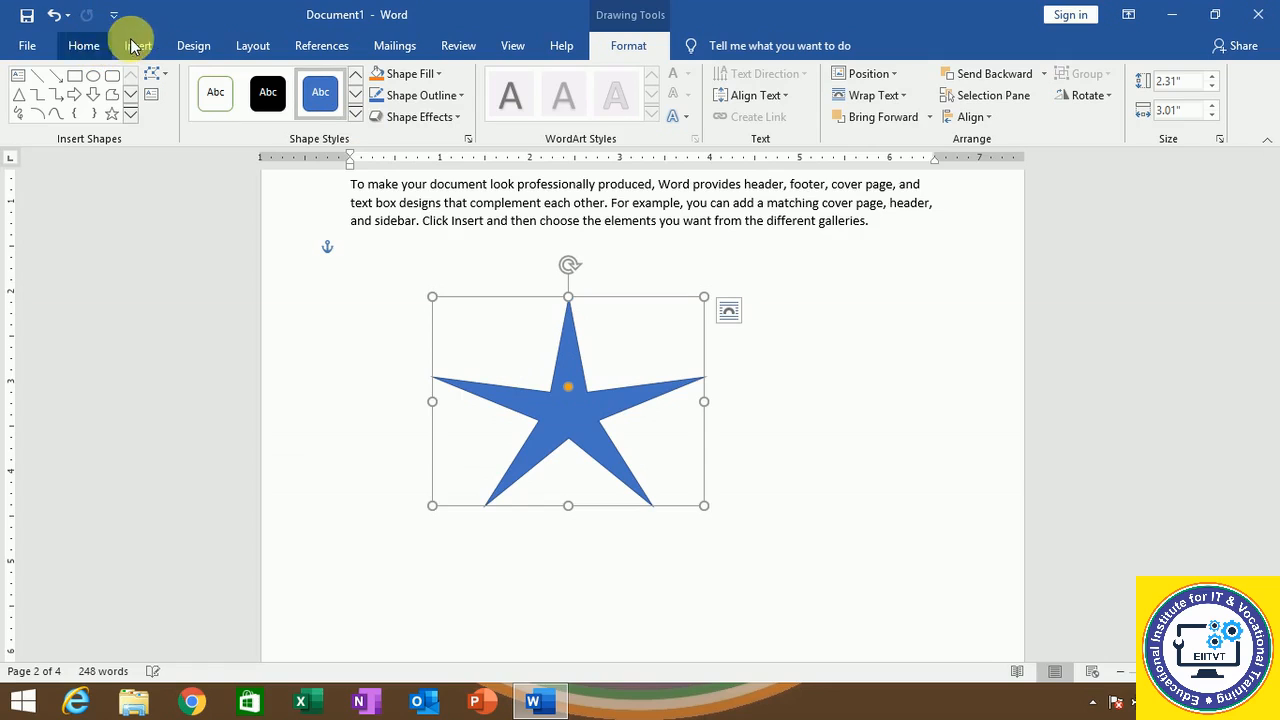
Draw a lightning bolt shape to the right of the star at about the same height, and select it.
left_click(136, 46)
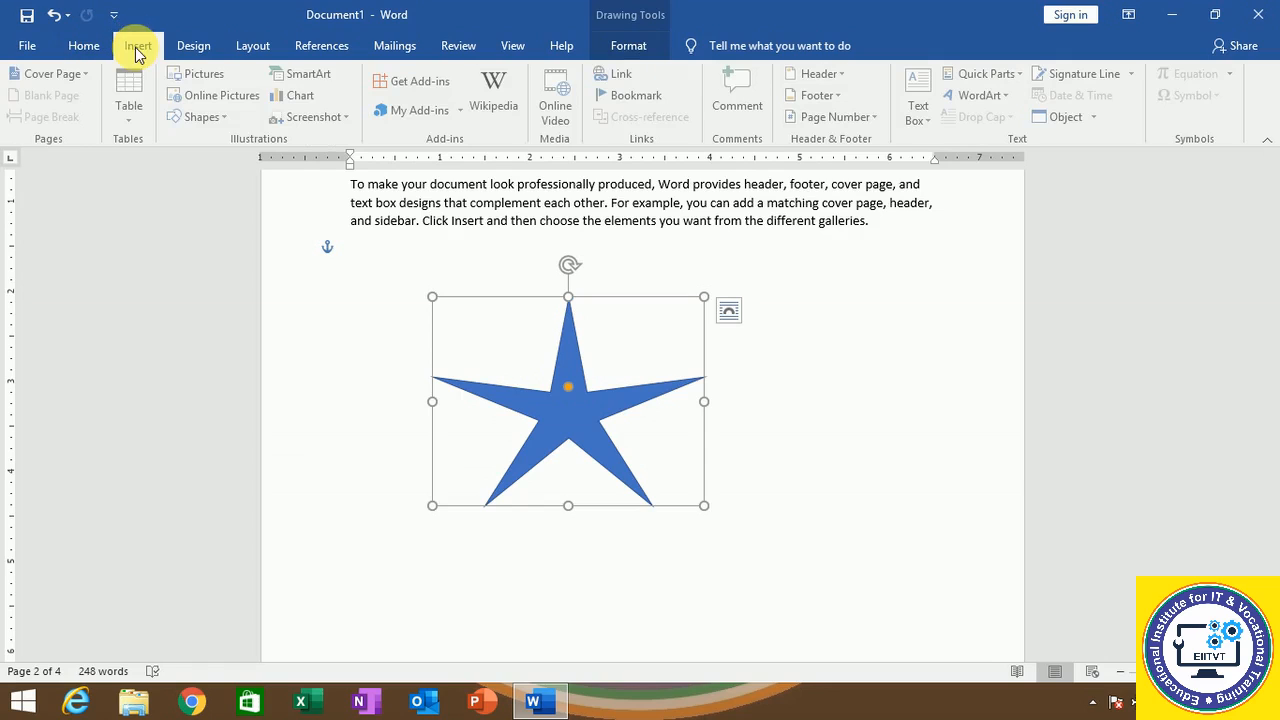
left_click(220, 117)
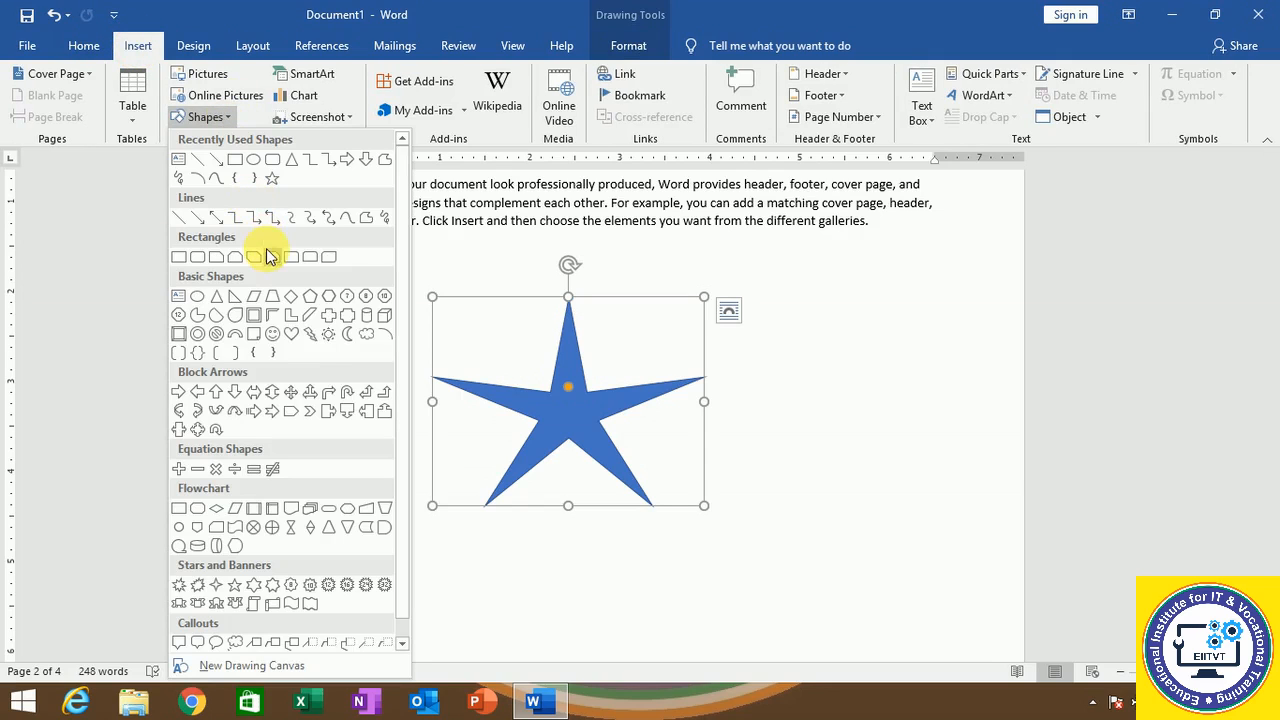
left_click(316, 337)
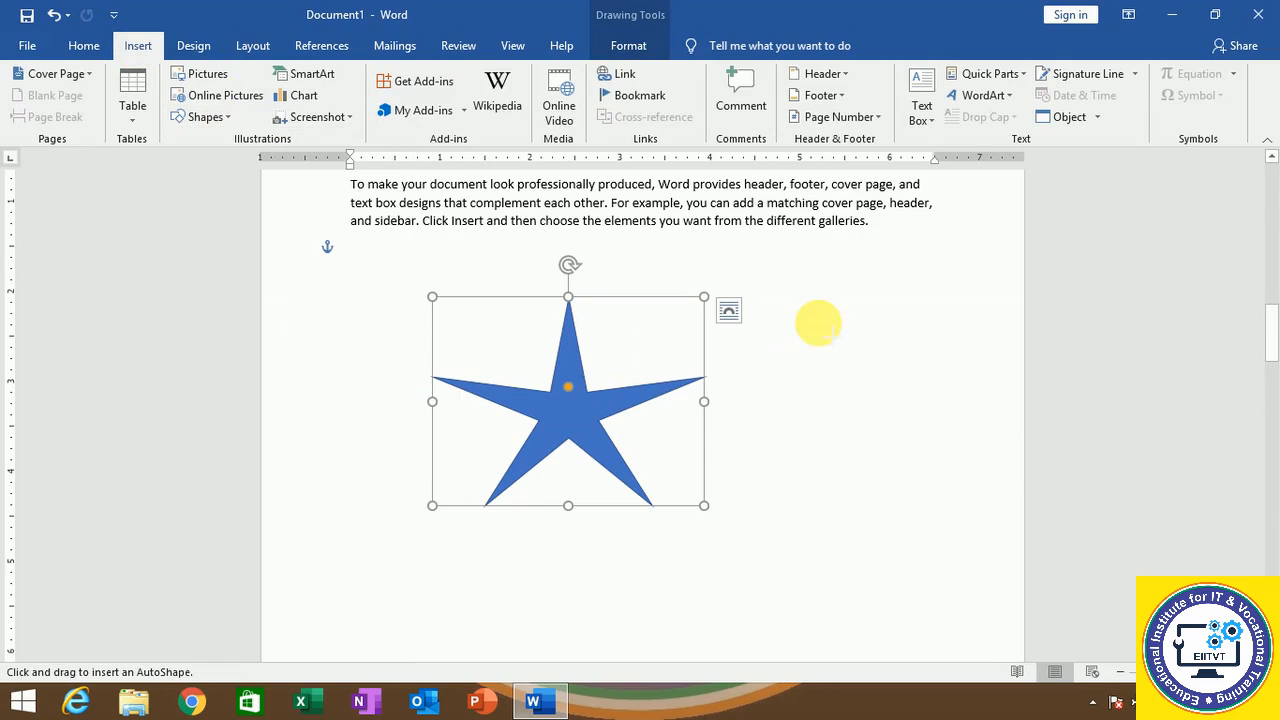
left_click_drag(806, 299, 942, 504)
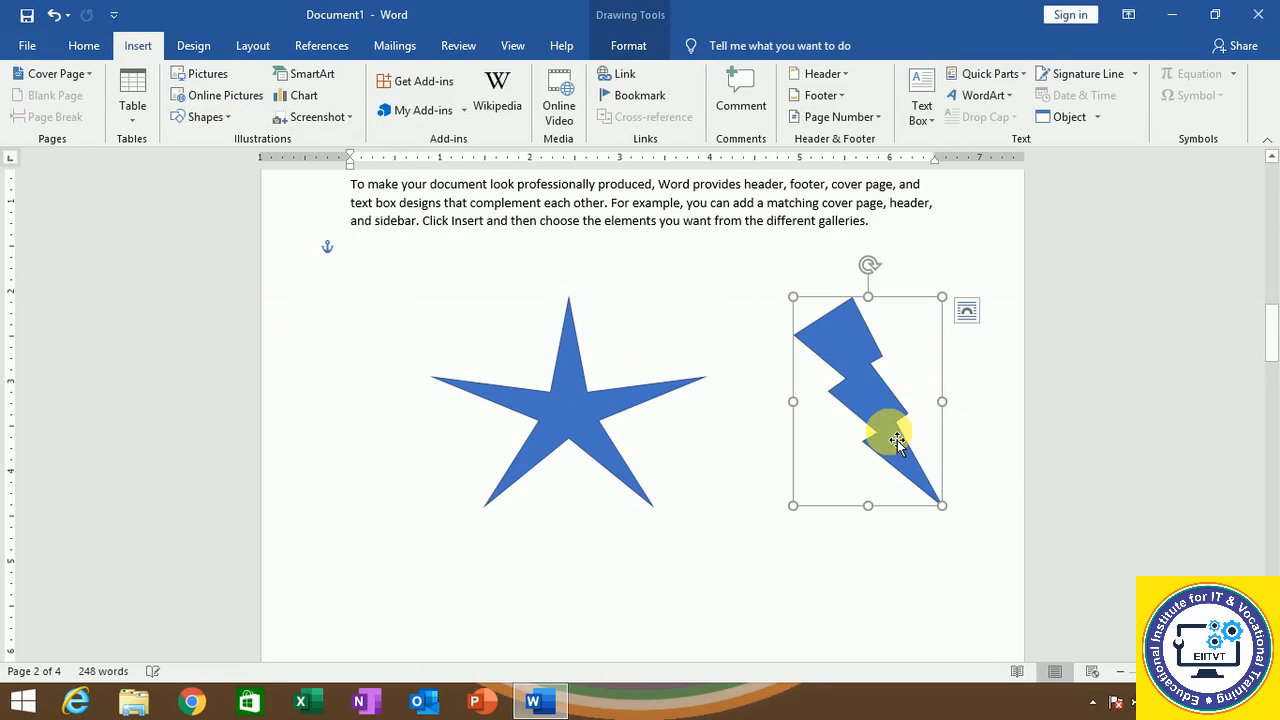
left_click(668, 370)
left_click(834, 357)
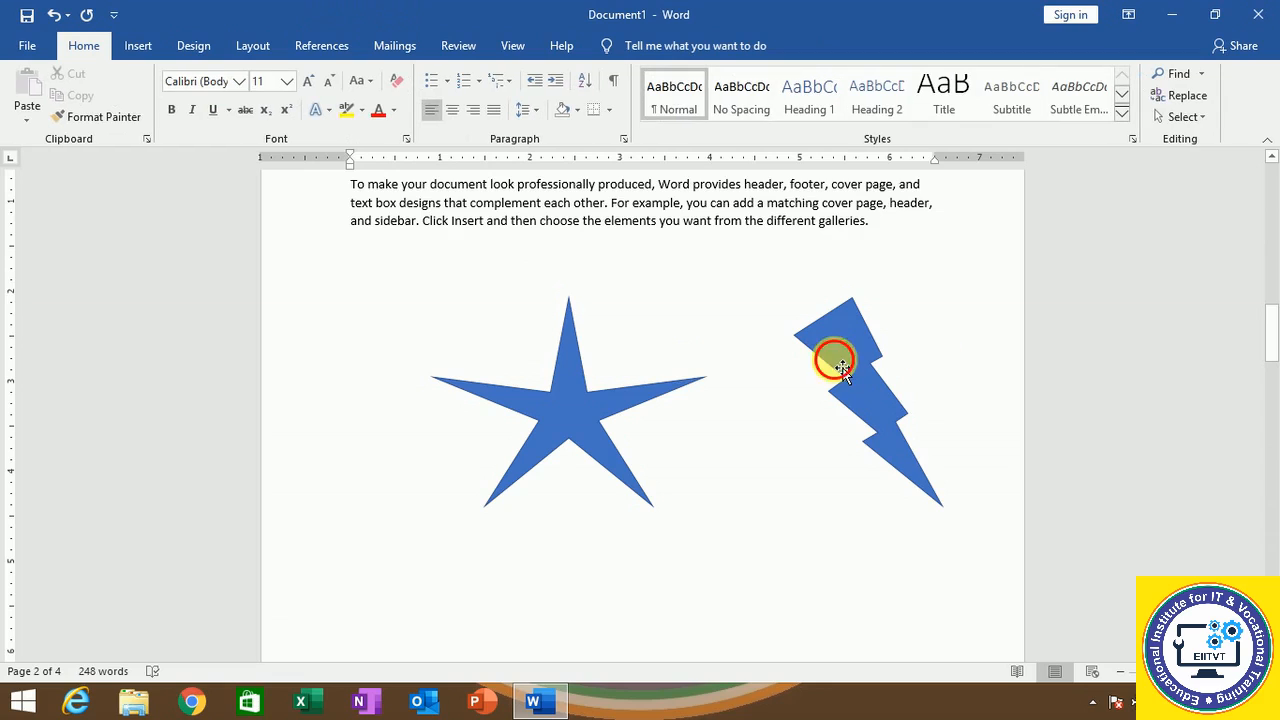
Draw a smiley face about 2.5 inches wide and 1.9 inches tall in the blank area below the star.
left_click(136, 42)
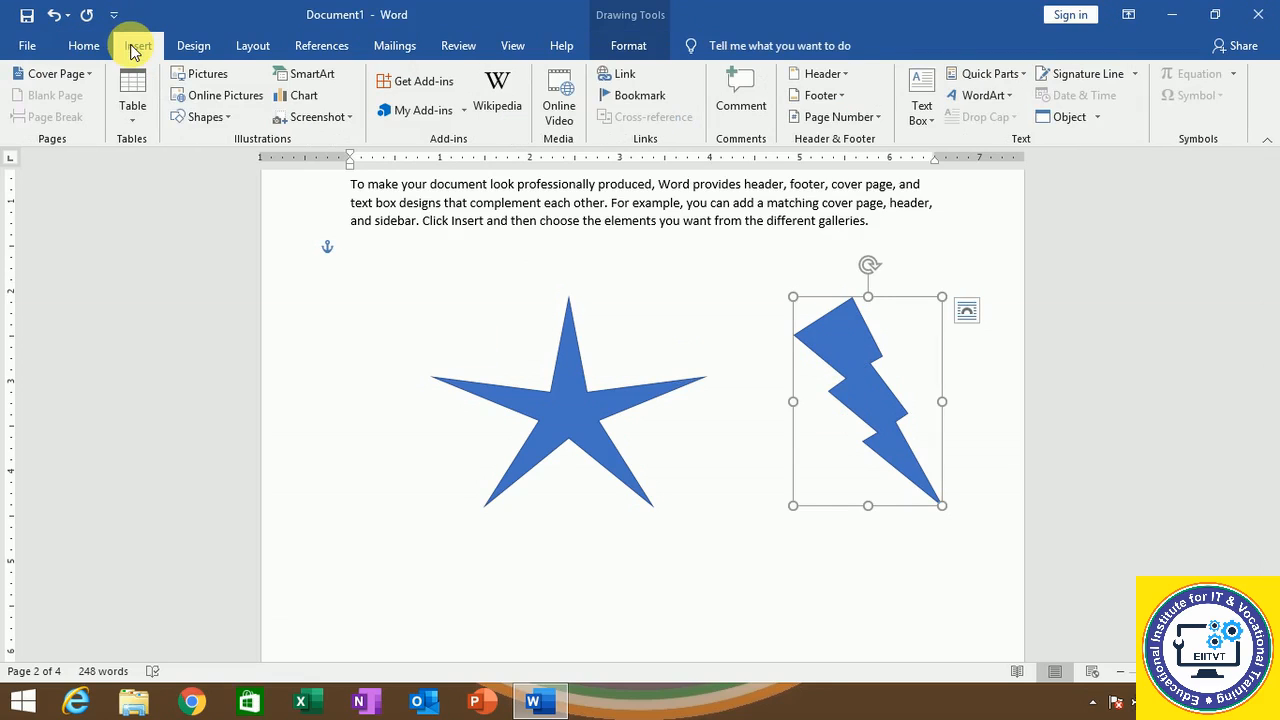
left_click(178, 117)
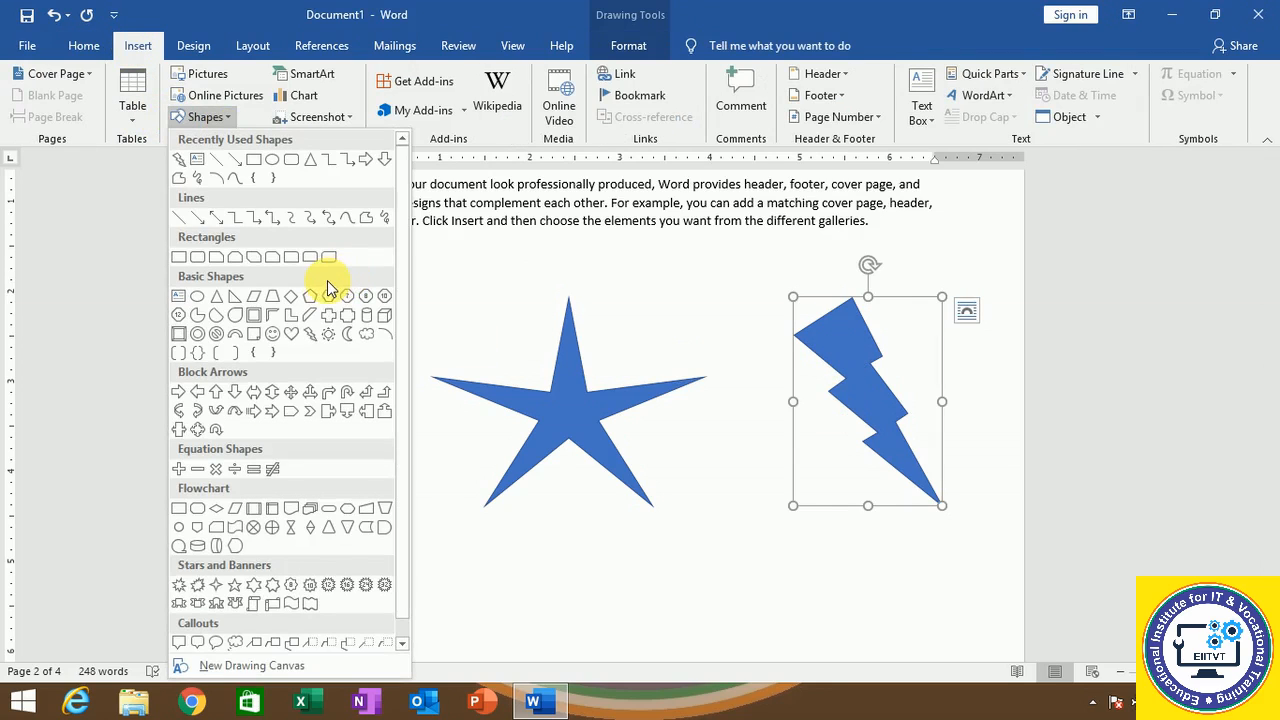
left_click(272, 336)
scroll(600, 380, "down", 6)
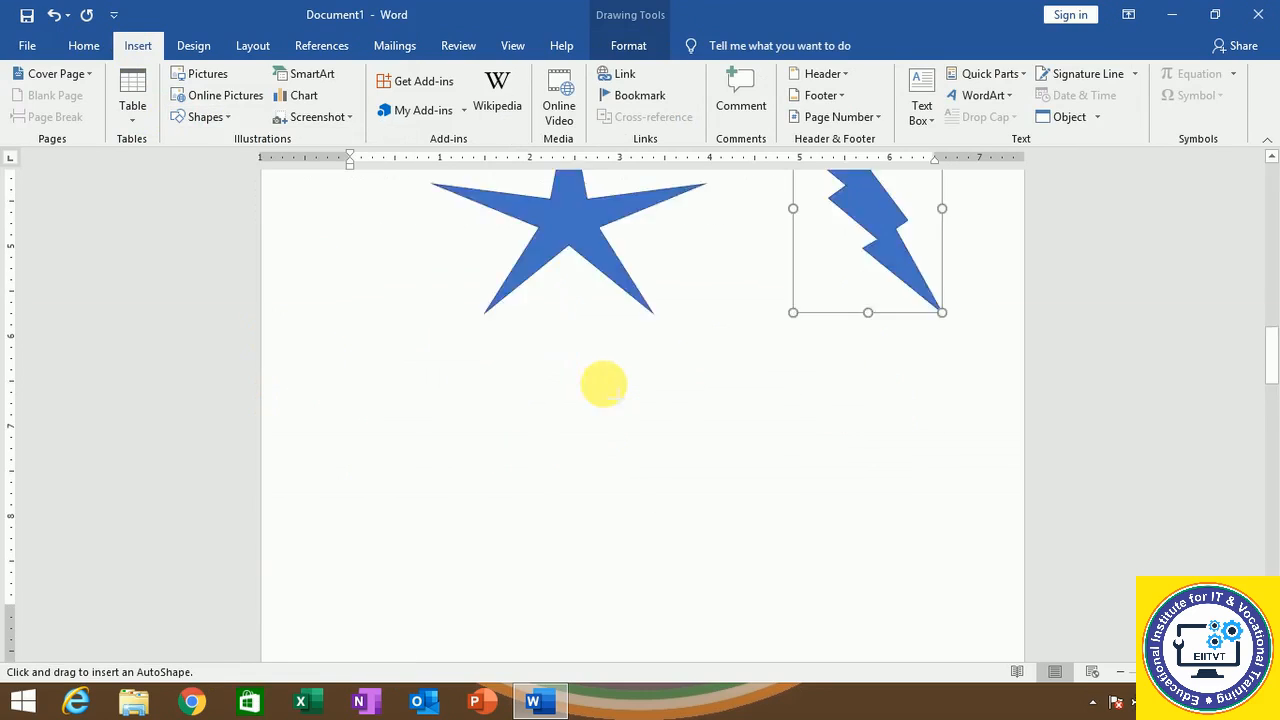
mouse_move(460, 372)
left_mouse_down()
mouse_move(660, 540)
mouse_move(686, 540)
left_mouse_up()
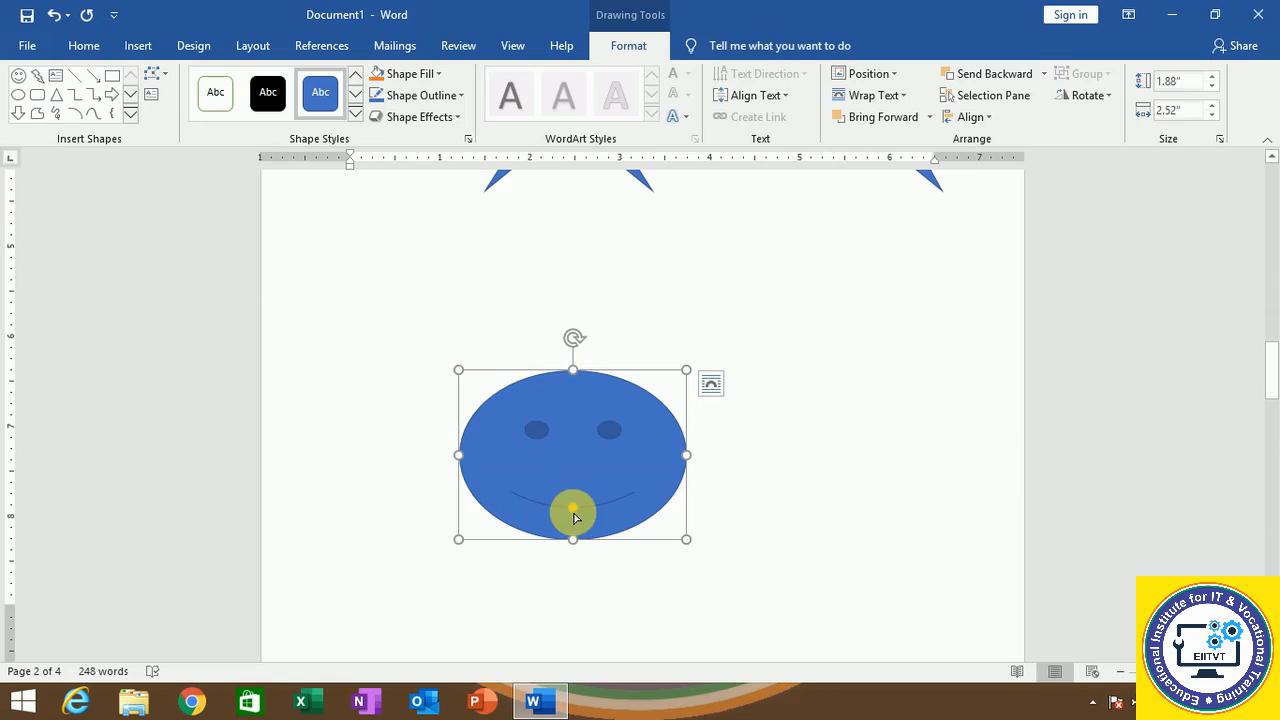
Bend the smiley face's mouth into a frown and delete the shape.
left_click_drag(574, 514, 575, 465)
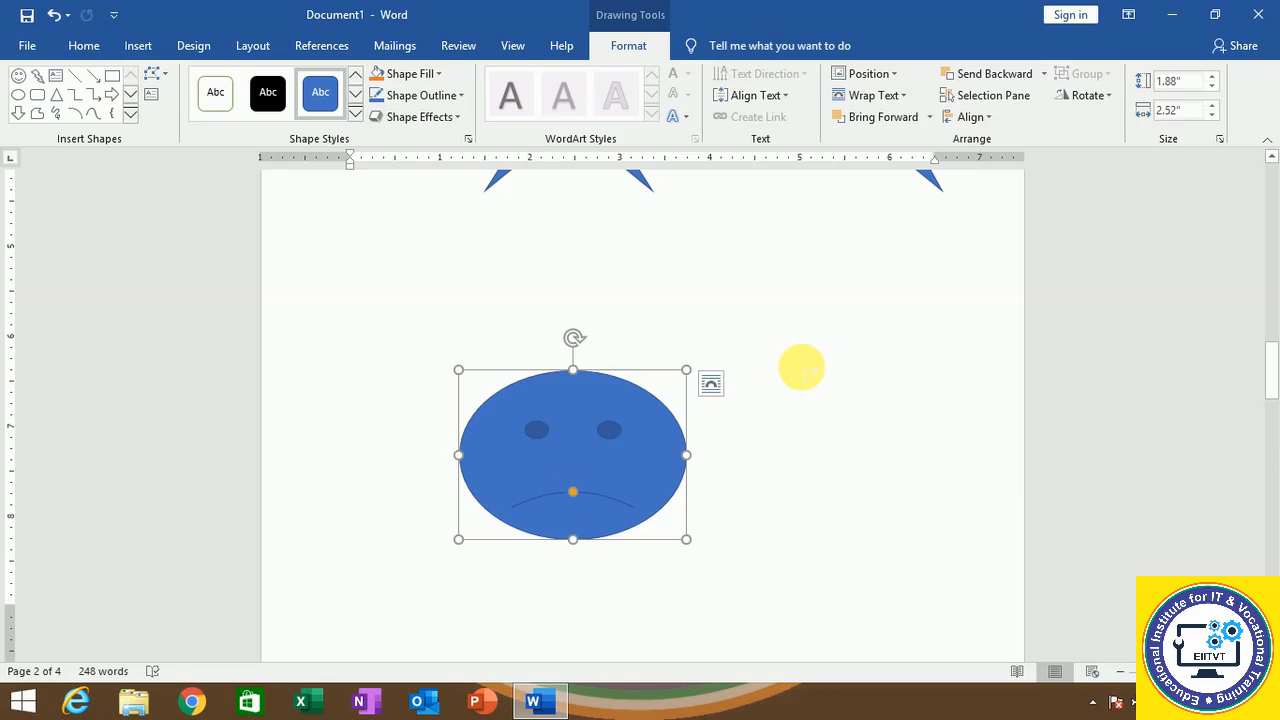
key("Delete")
left_click(127, 50)
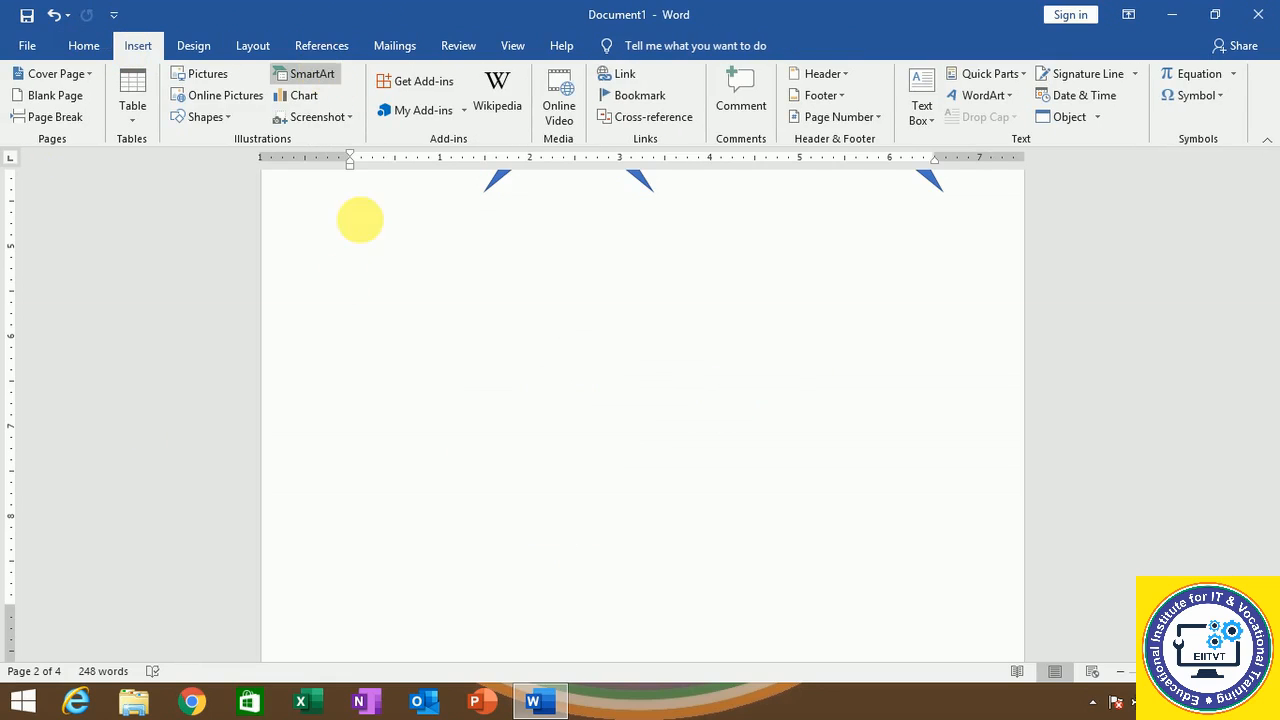
Delete the star and the lightning bolt shapes below the paragraphs.
scroll(343, 289, "up", 5)
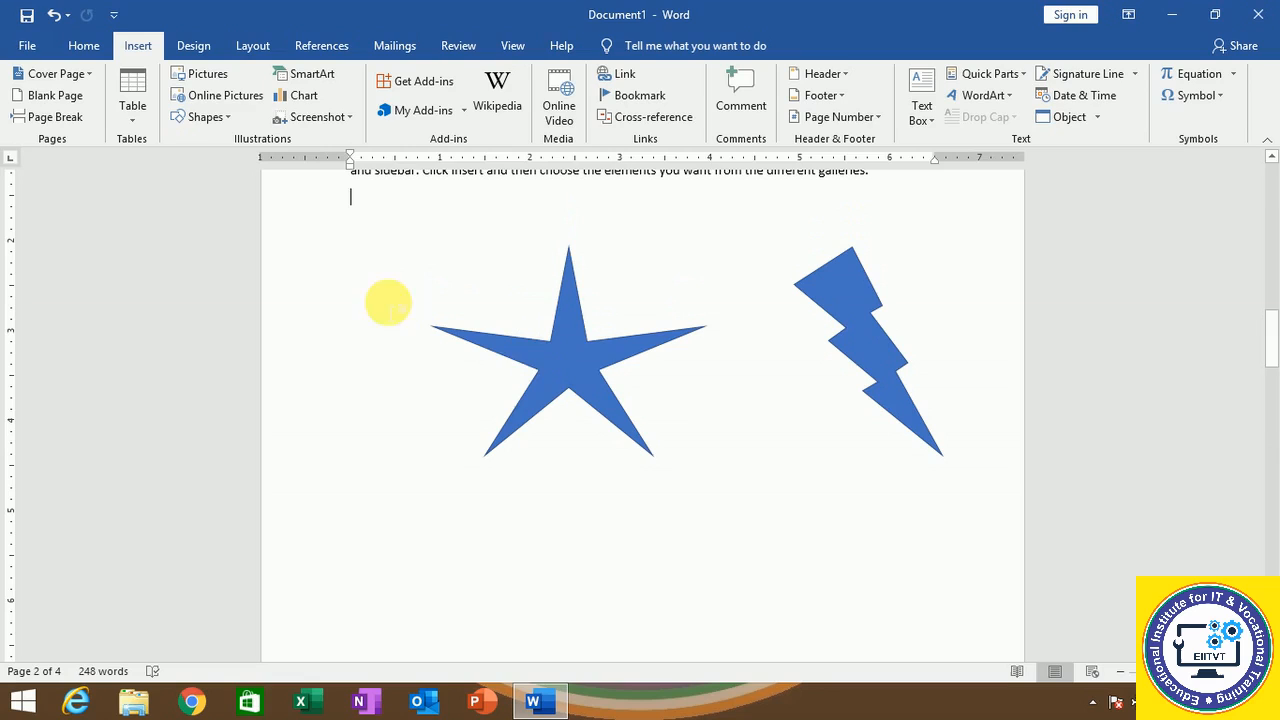
left_click(534, 372)
key("Delete")
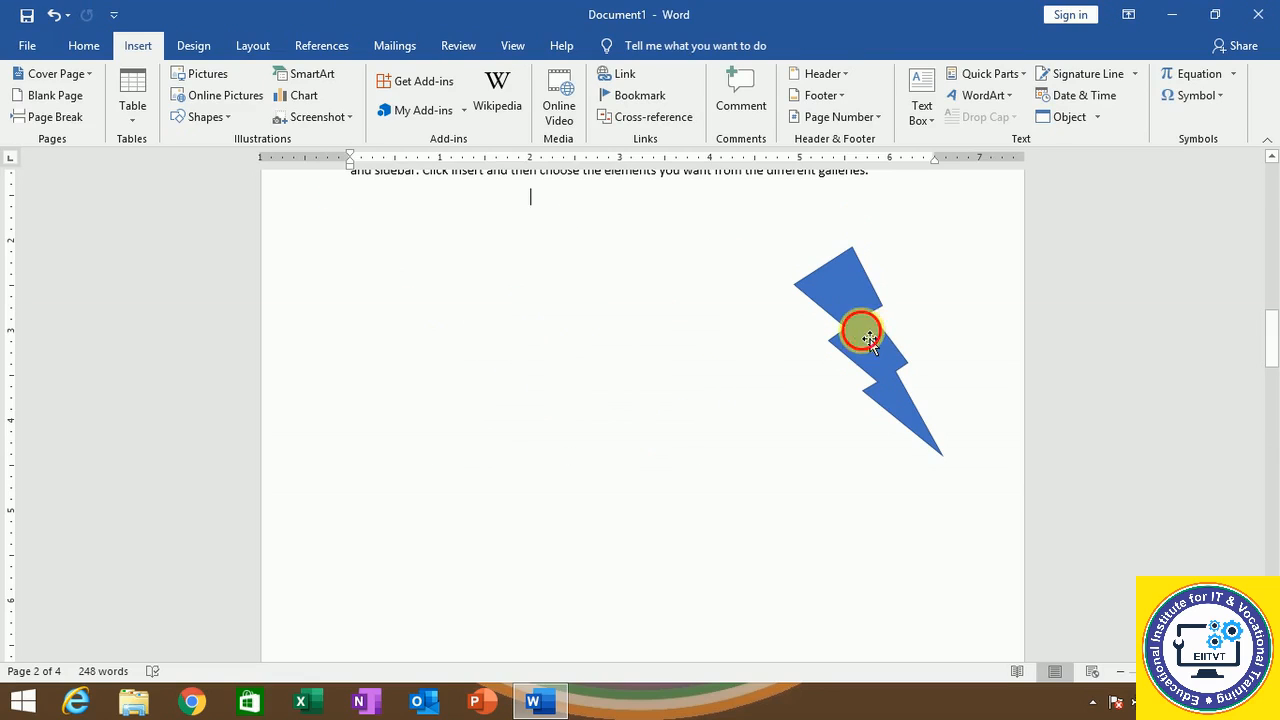
left_click(862, 335)
key("Delete")
scroll(417, 243, "up", 3)
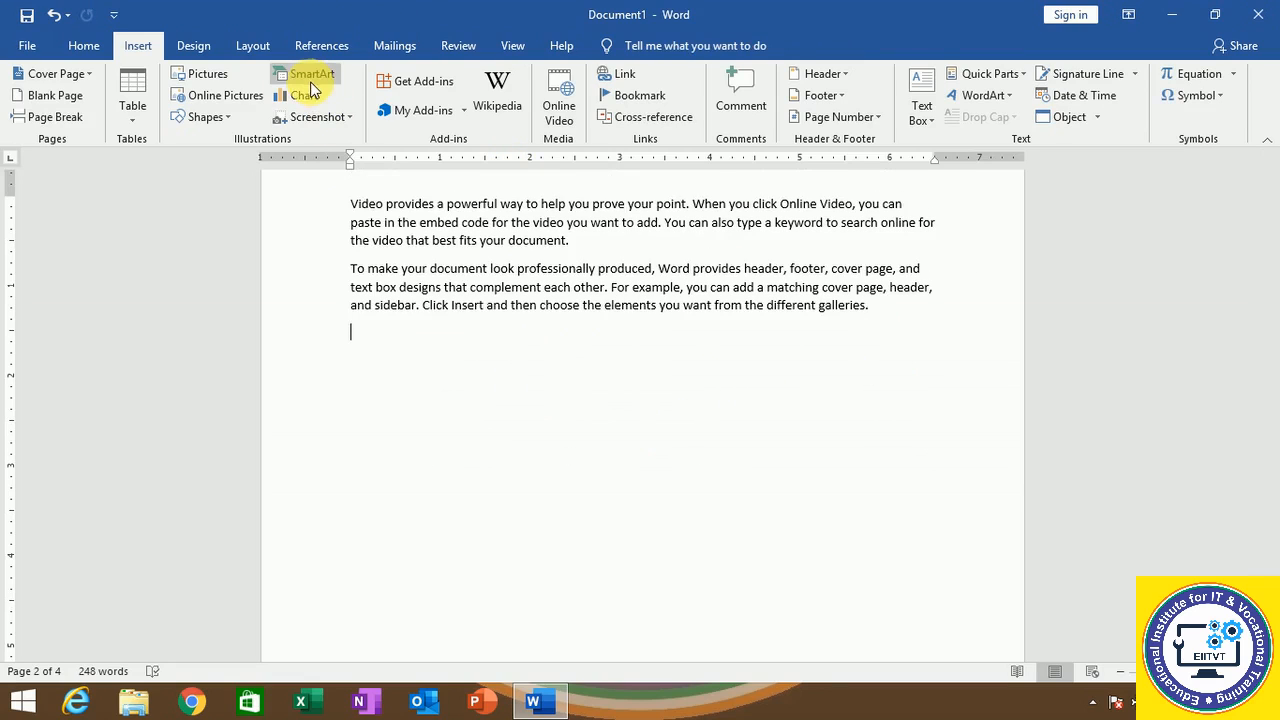
Insert a Basic Process SmartArt graphic below the second paragraph.
left_click(311, 82)
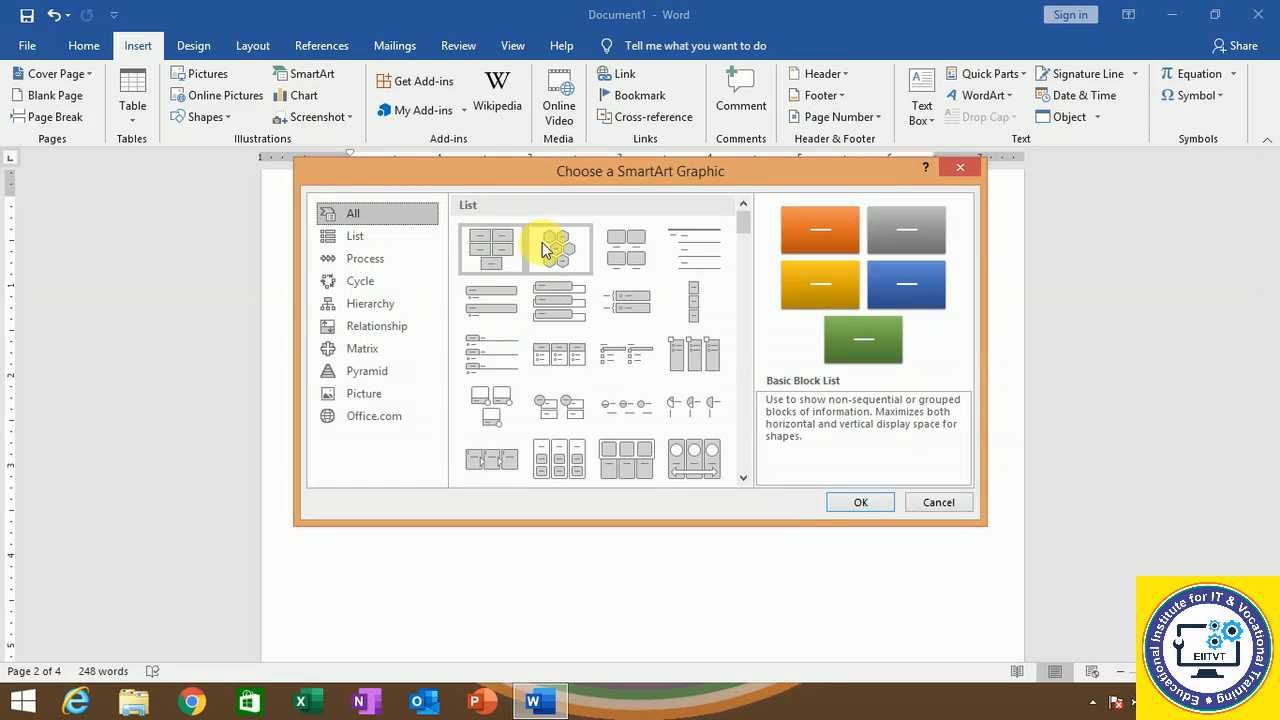
left_click(361, 236)
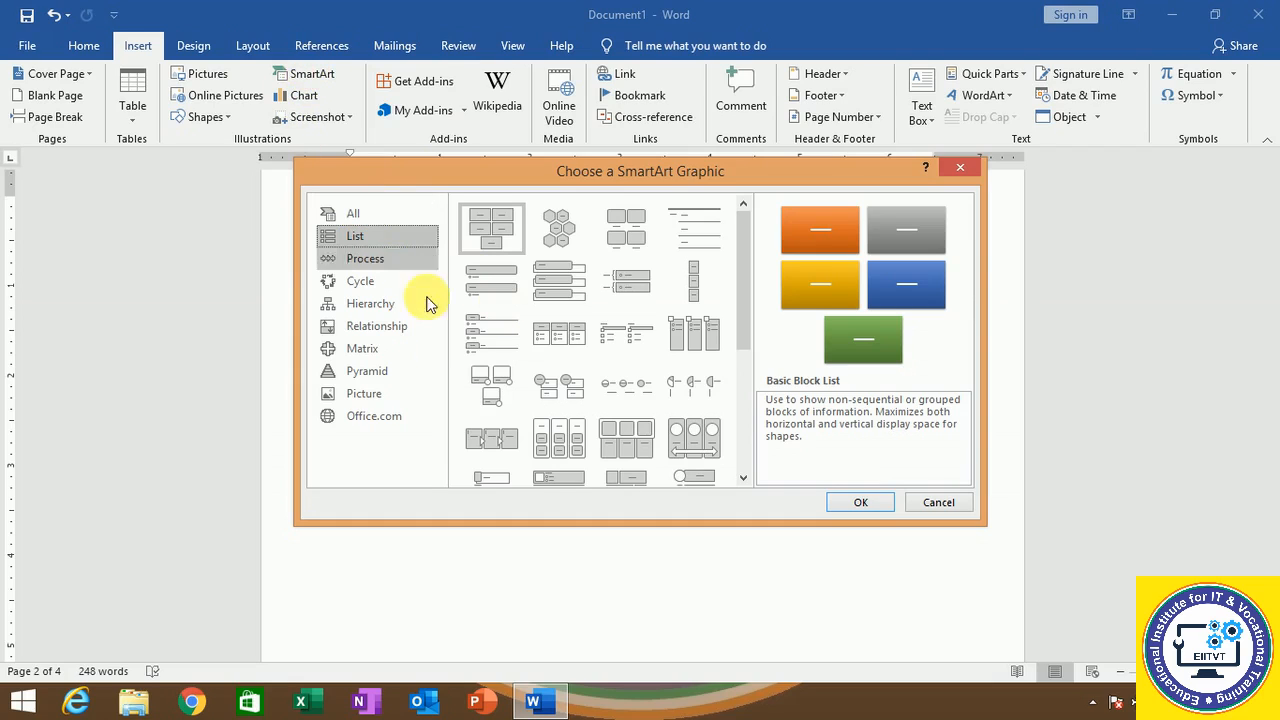
left_click(365, 259)
left_click(488, 220)
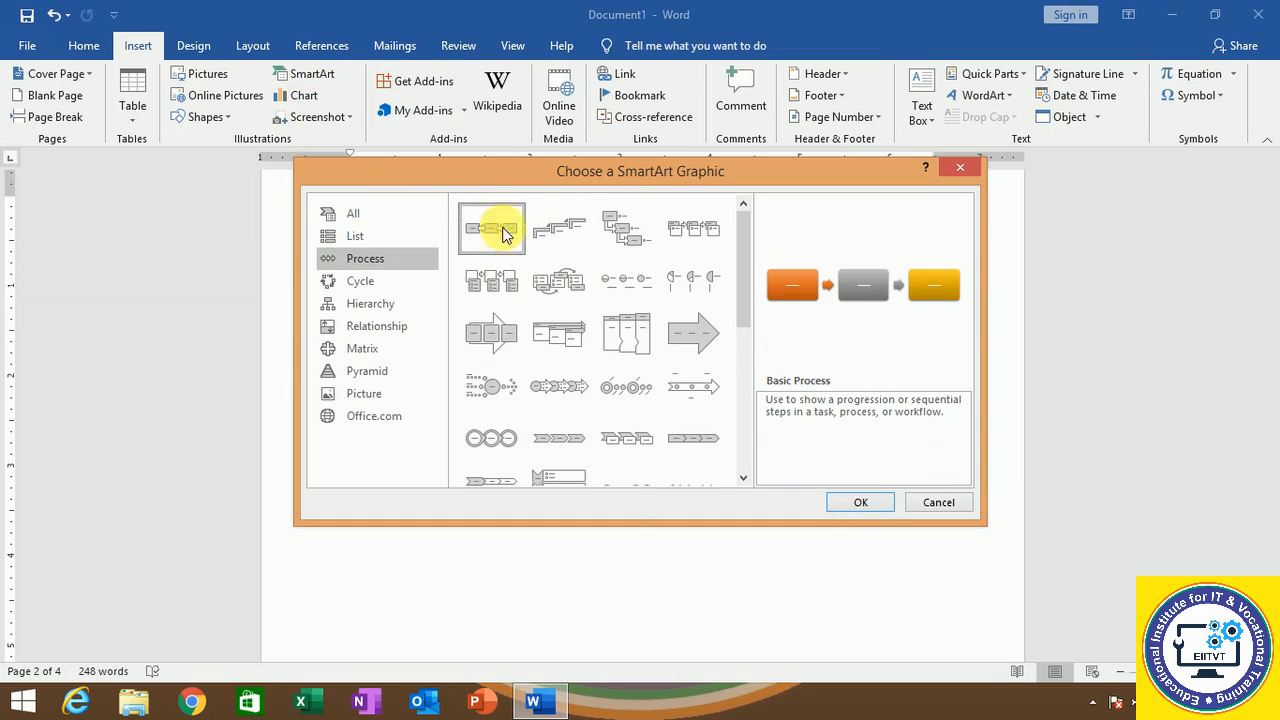
left_click(858, 501)
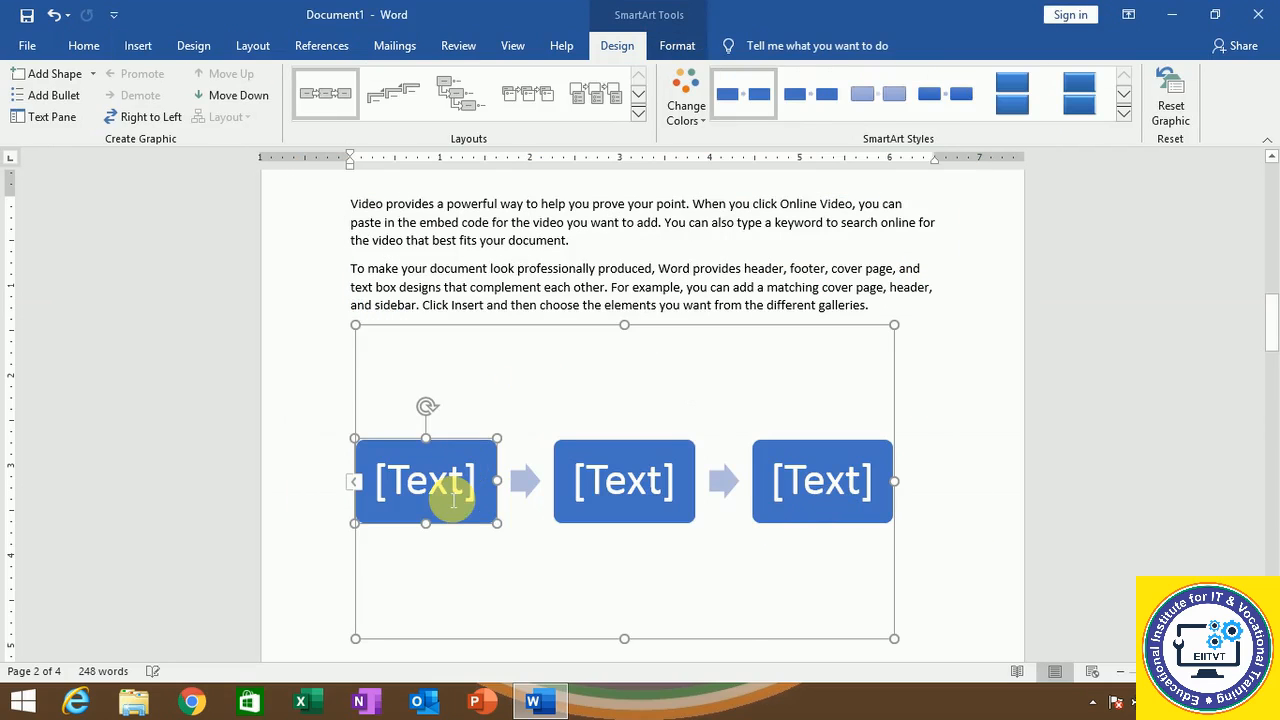
Label the three boxes of the process graphic "input", "process" and "output" in order.
left_click(452, 498)
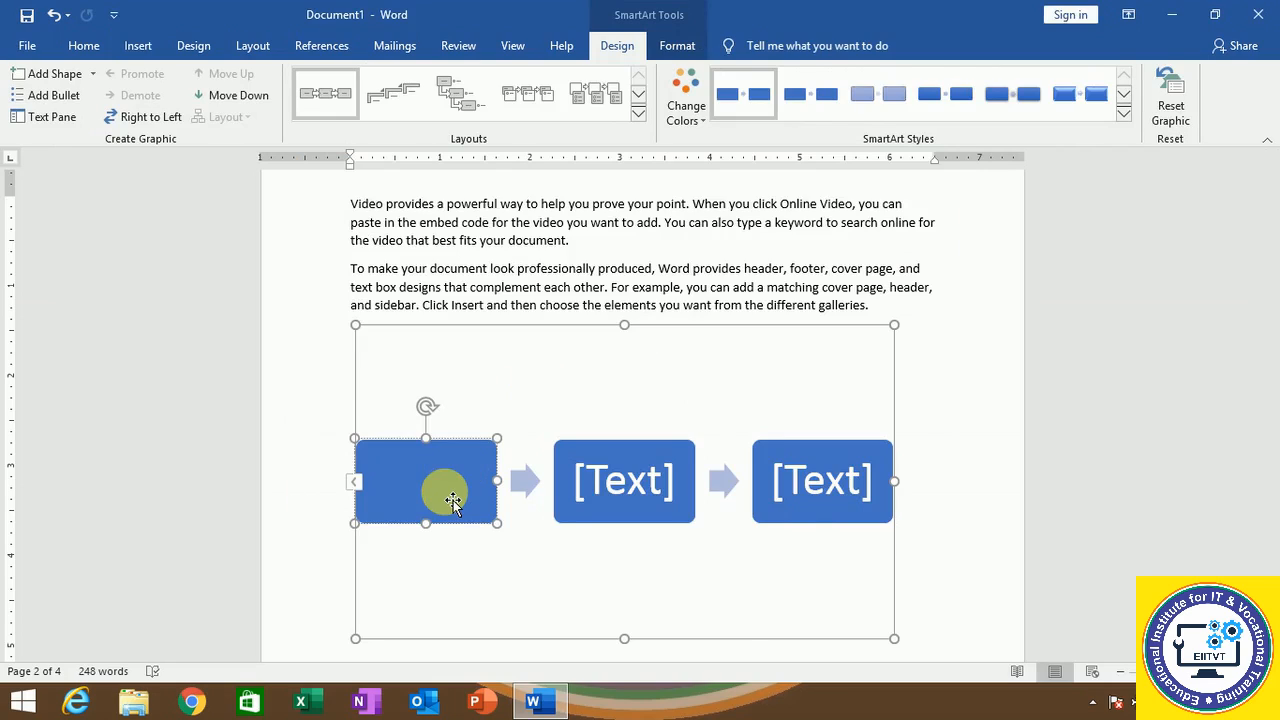
type("input")
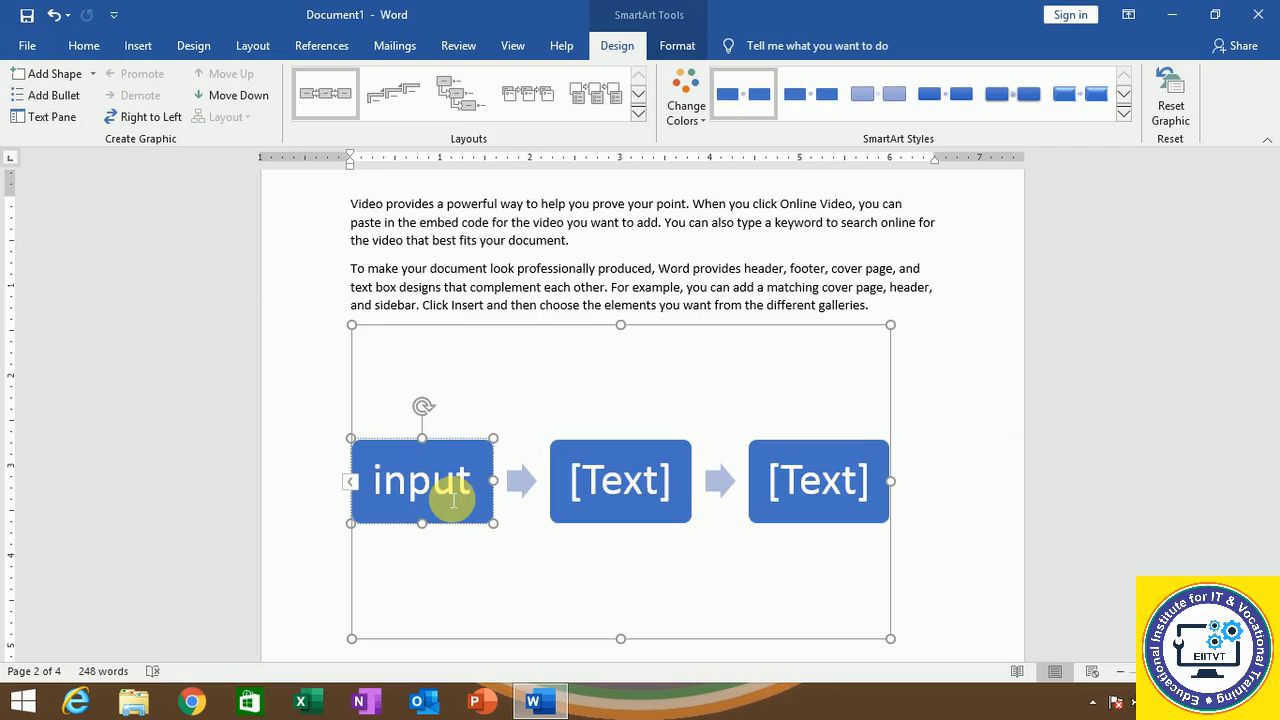
left_click(586, 488)
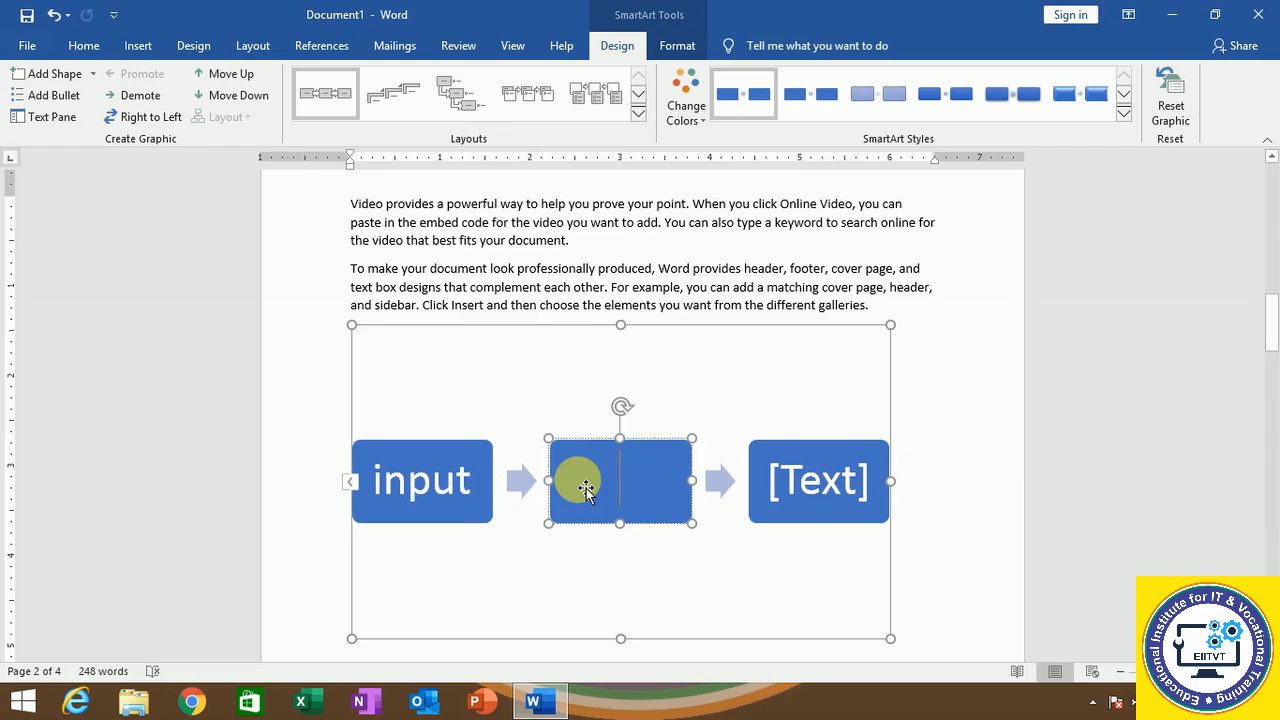
type("process")
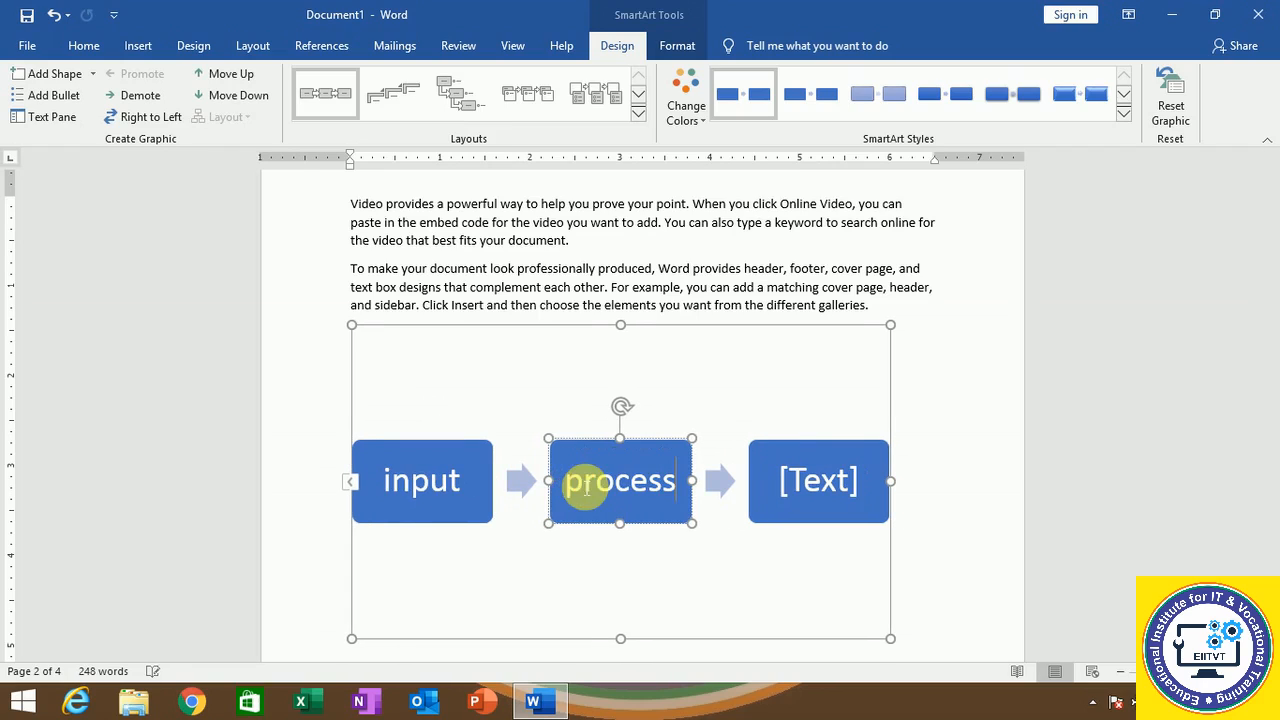
left_click(802, 475)
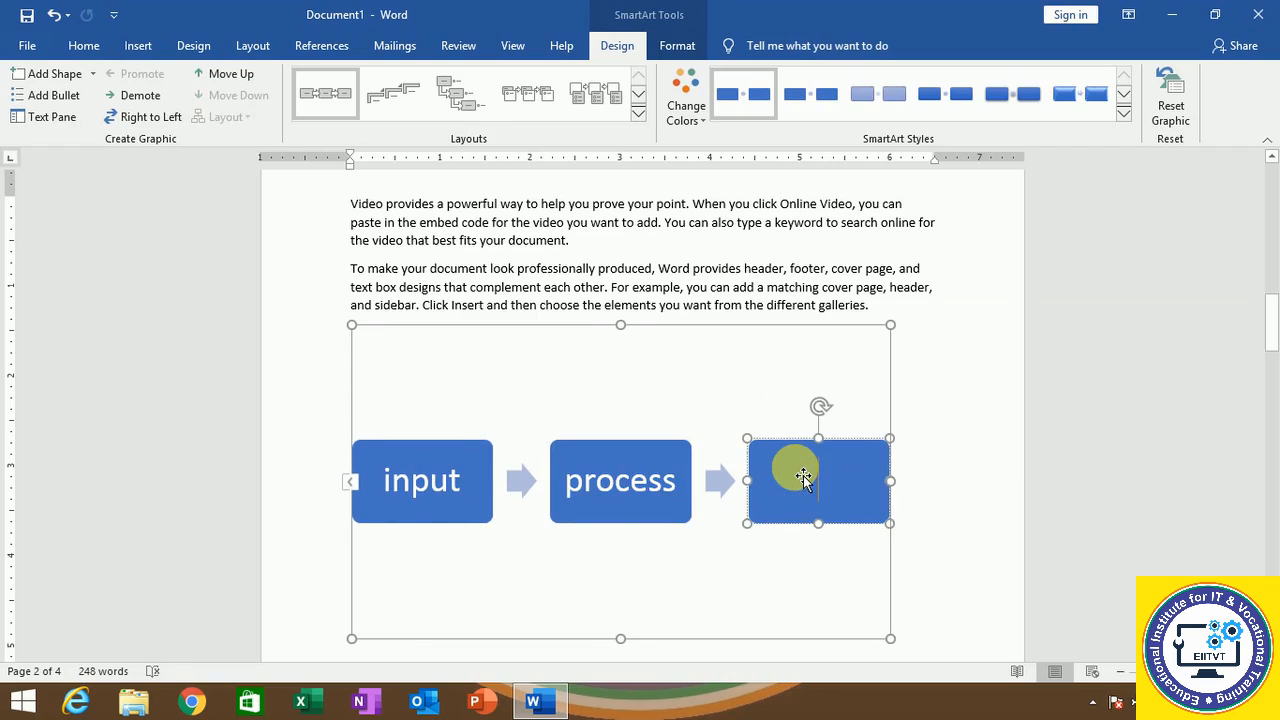
type("outpi")
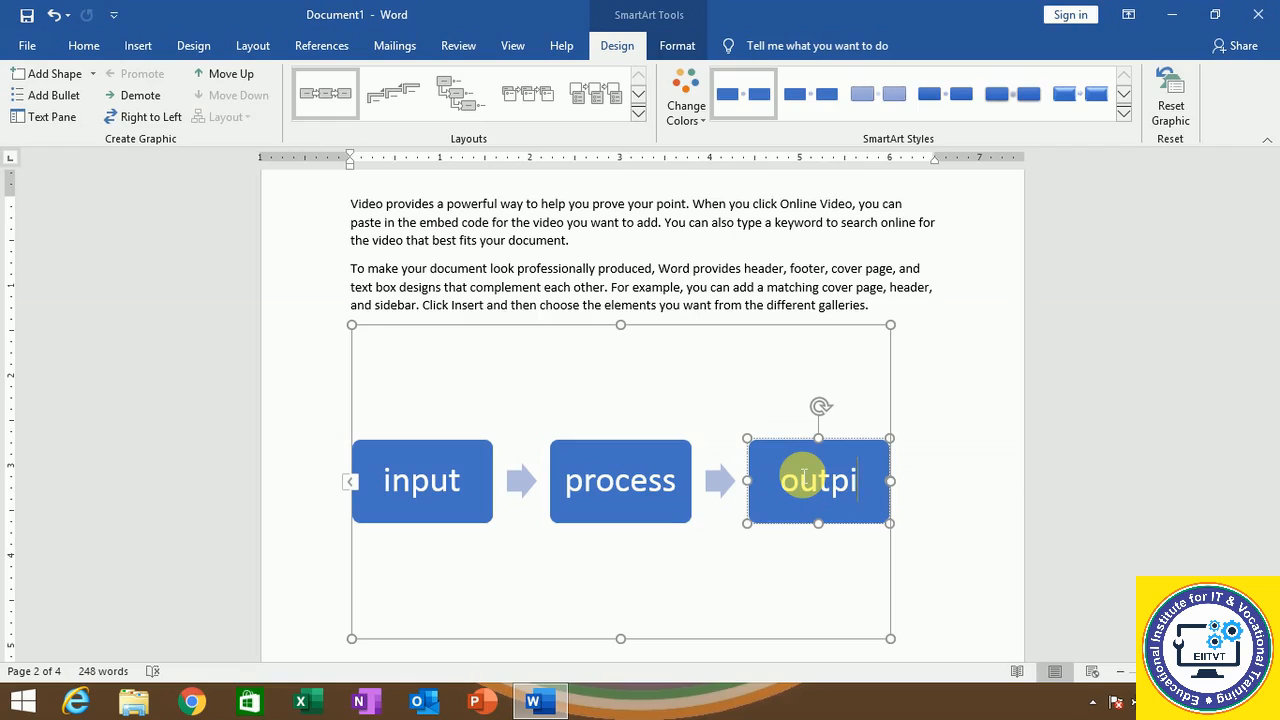
key("BackSpace")
type("ut")
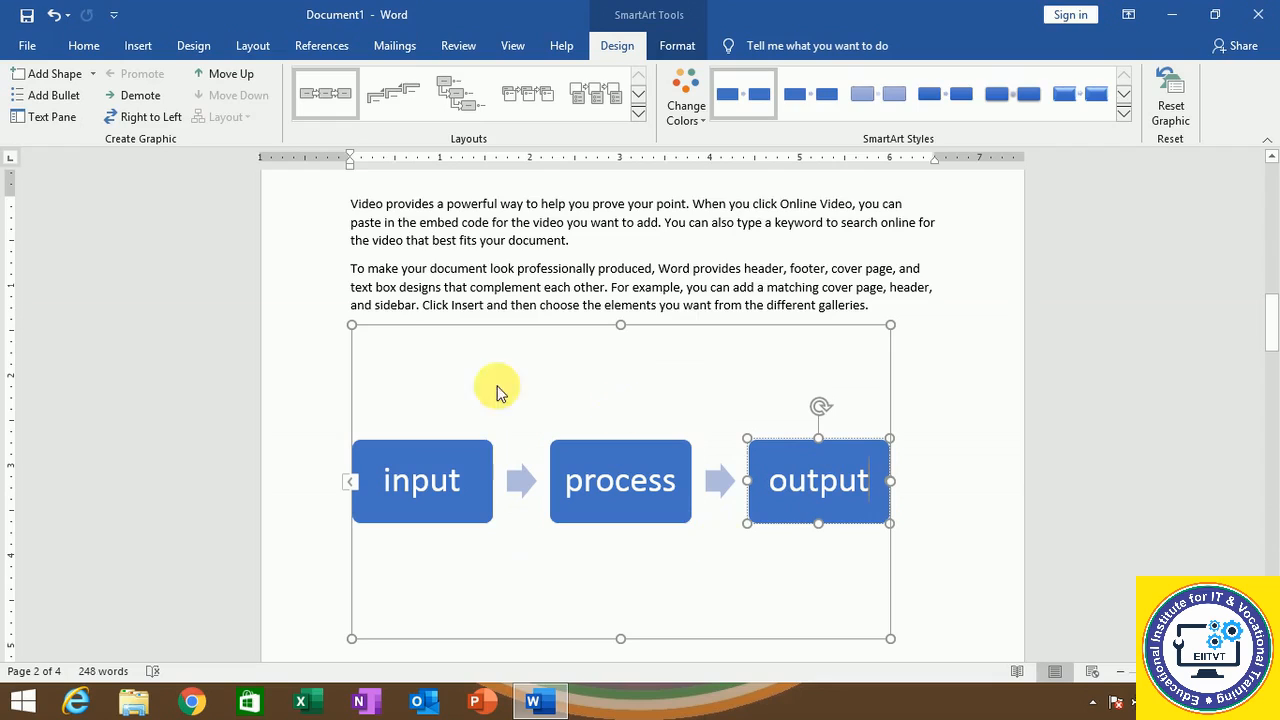
Delete the whole SmartArt process graphic from the page.
left_click(138, 50)
left_click(577, 387)
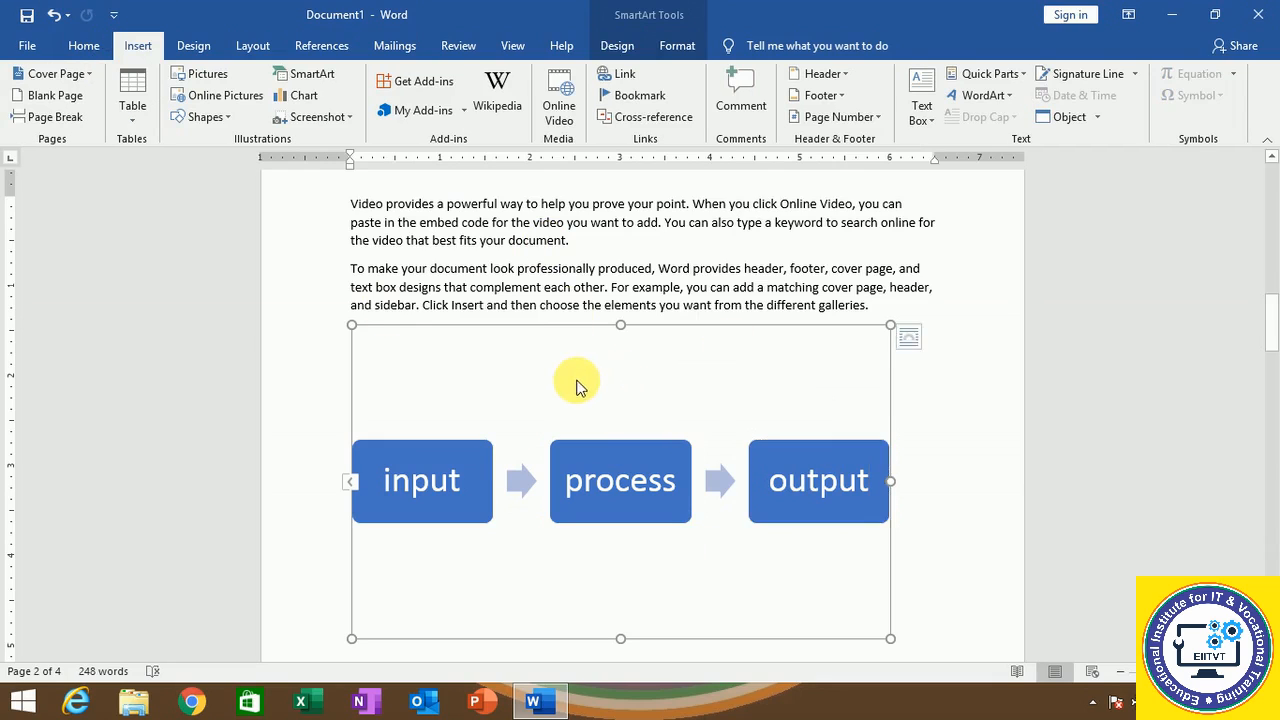
key("Delete")
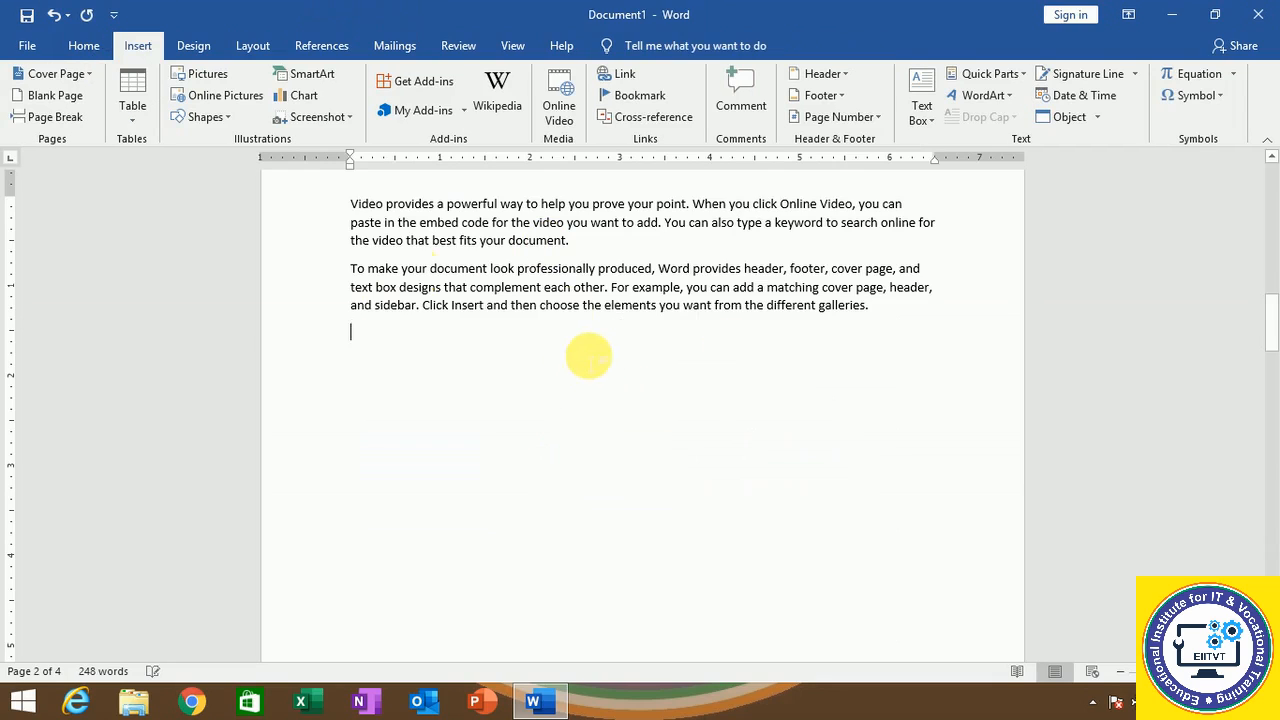
Insert the default clustered column chart below the paragraphs, and set its Series 1 value for Category 1 to 7.
left_click(316, 103)
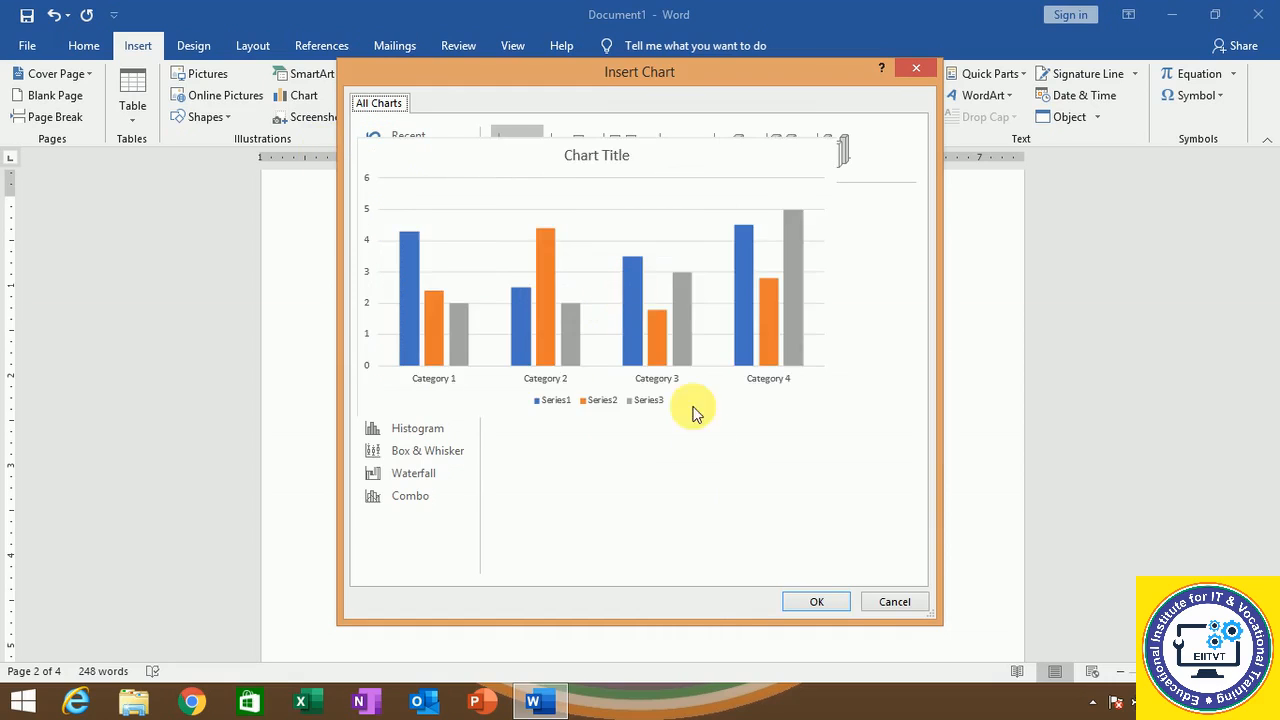
left_click(814, 598)
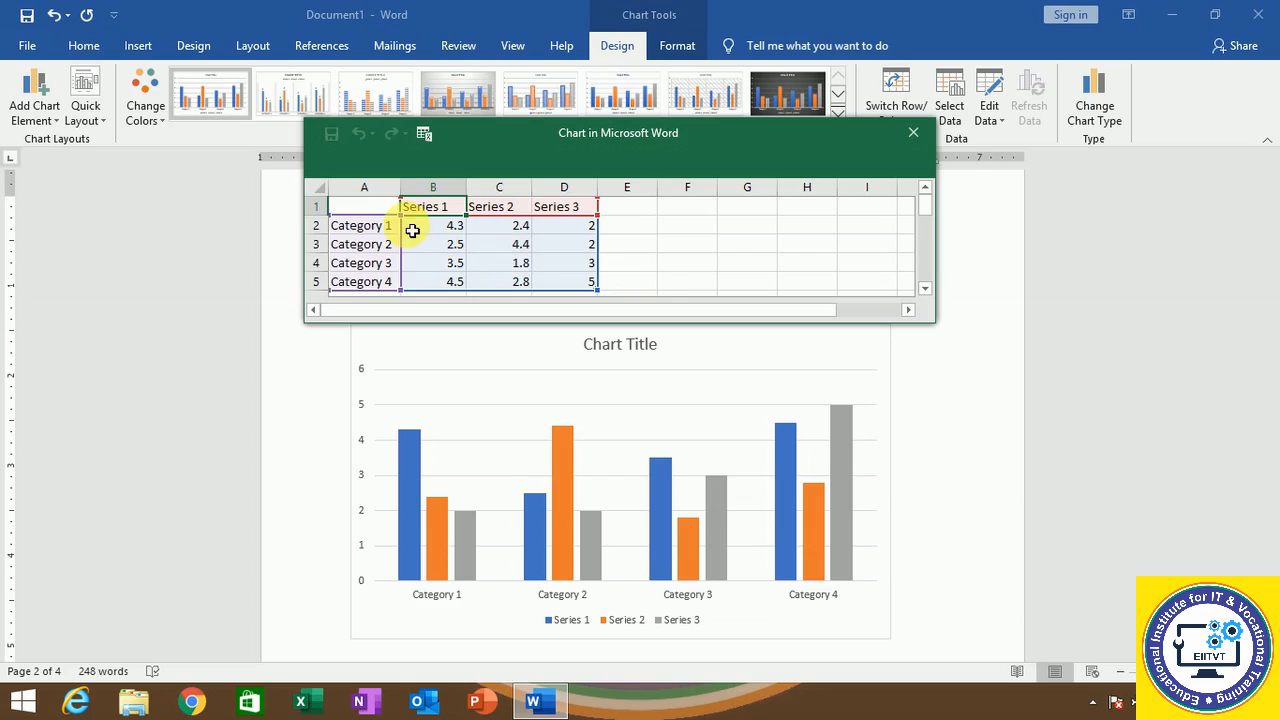
left_click(366, 260)
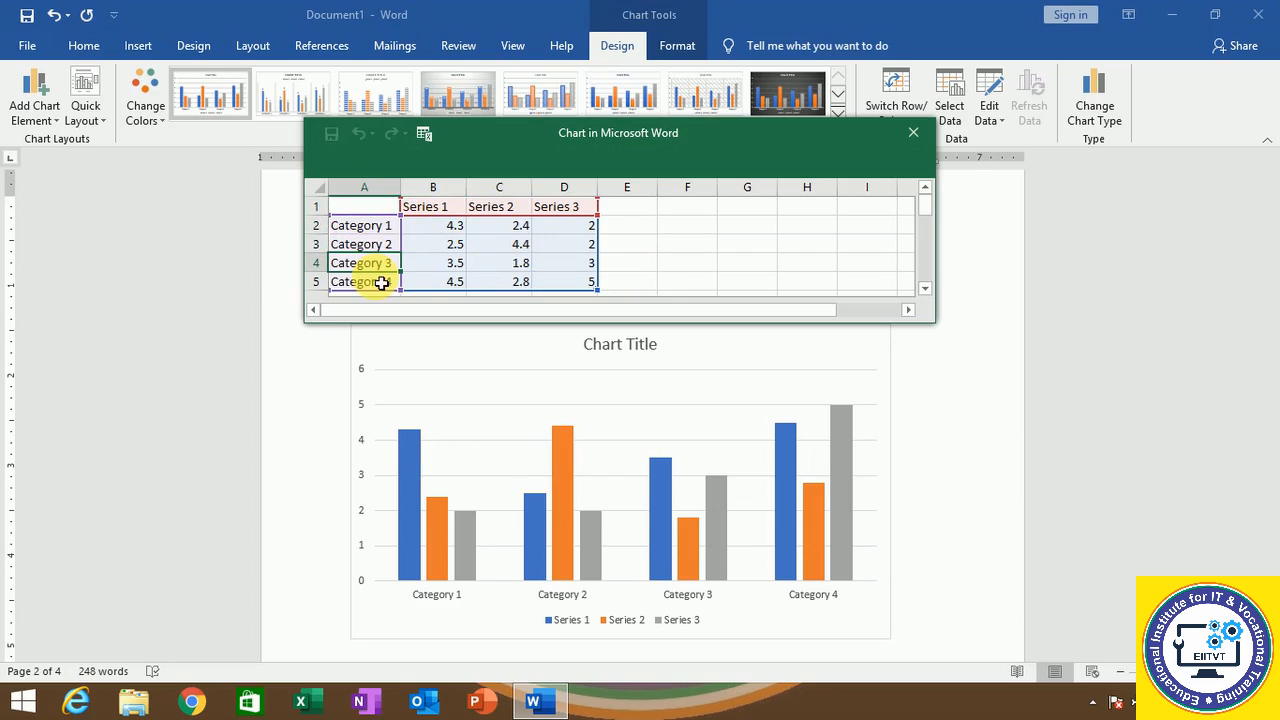
left_click(381, 283)
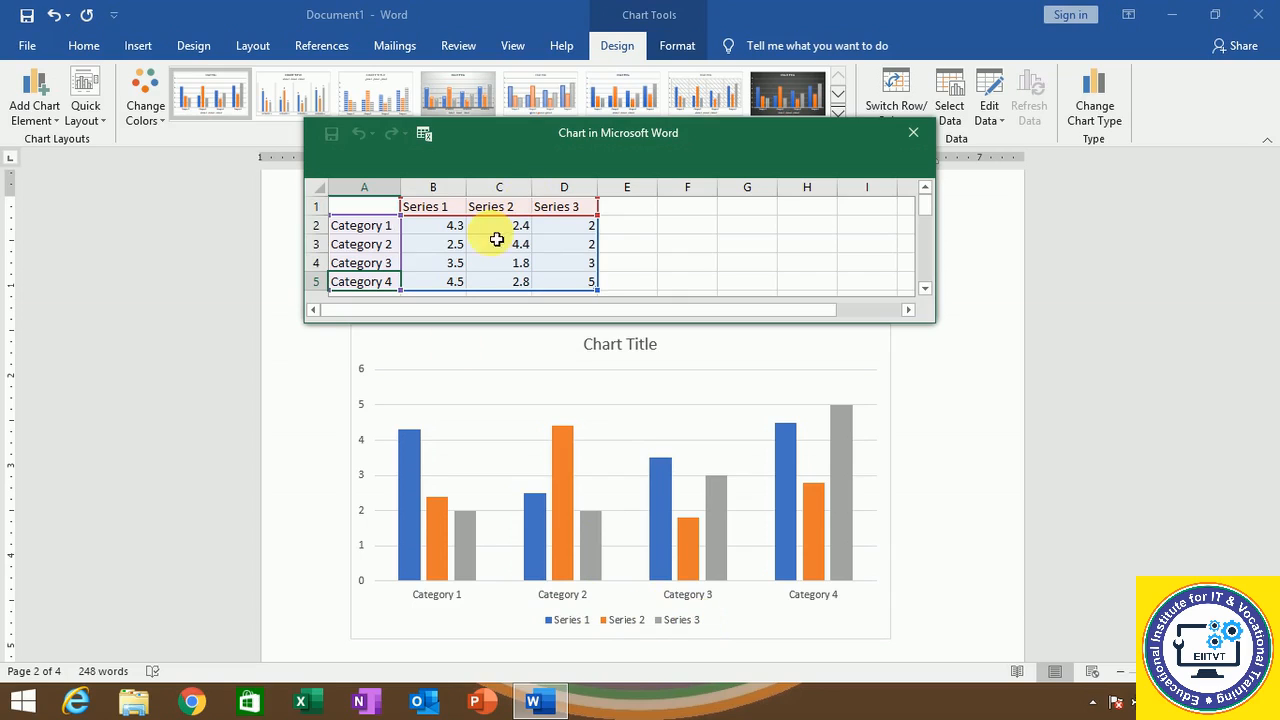
left_click_drag(455, 226, 455, 244)
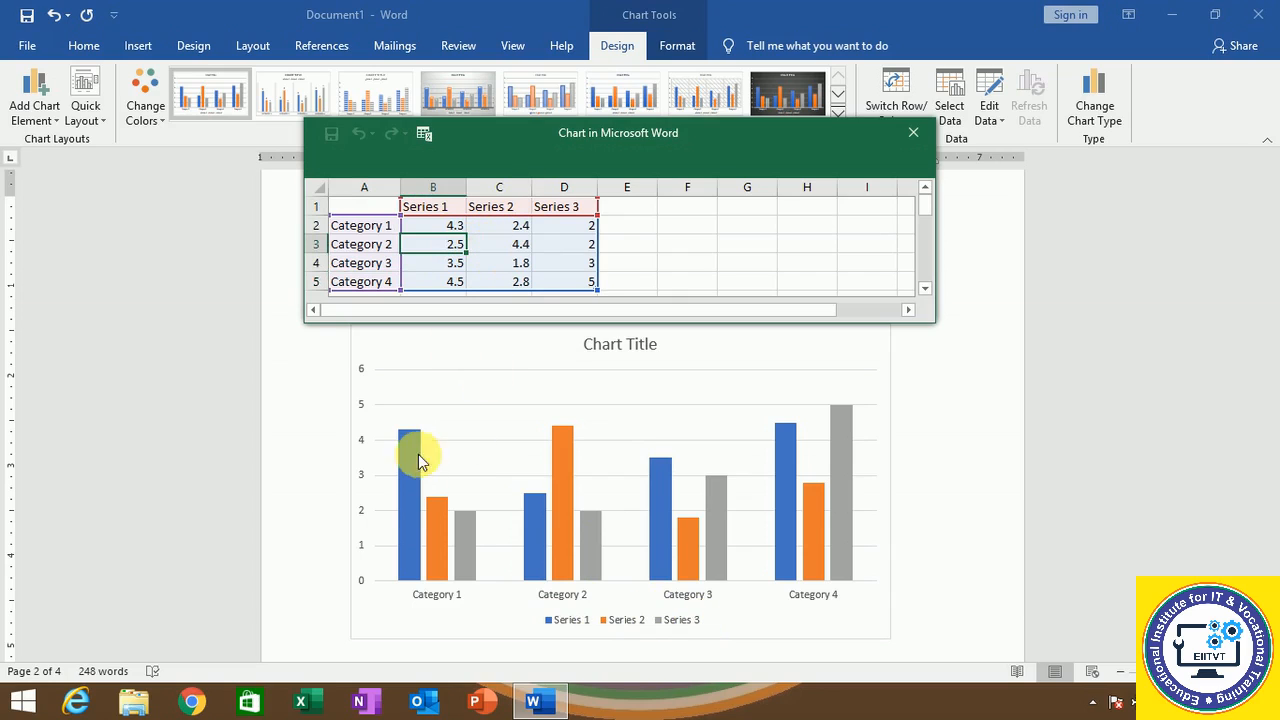
left_click(440, 226)
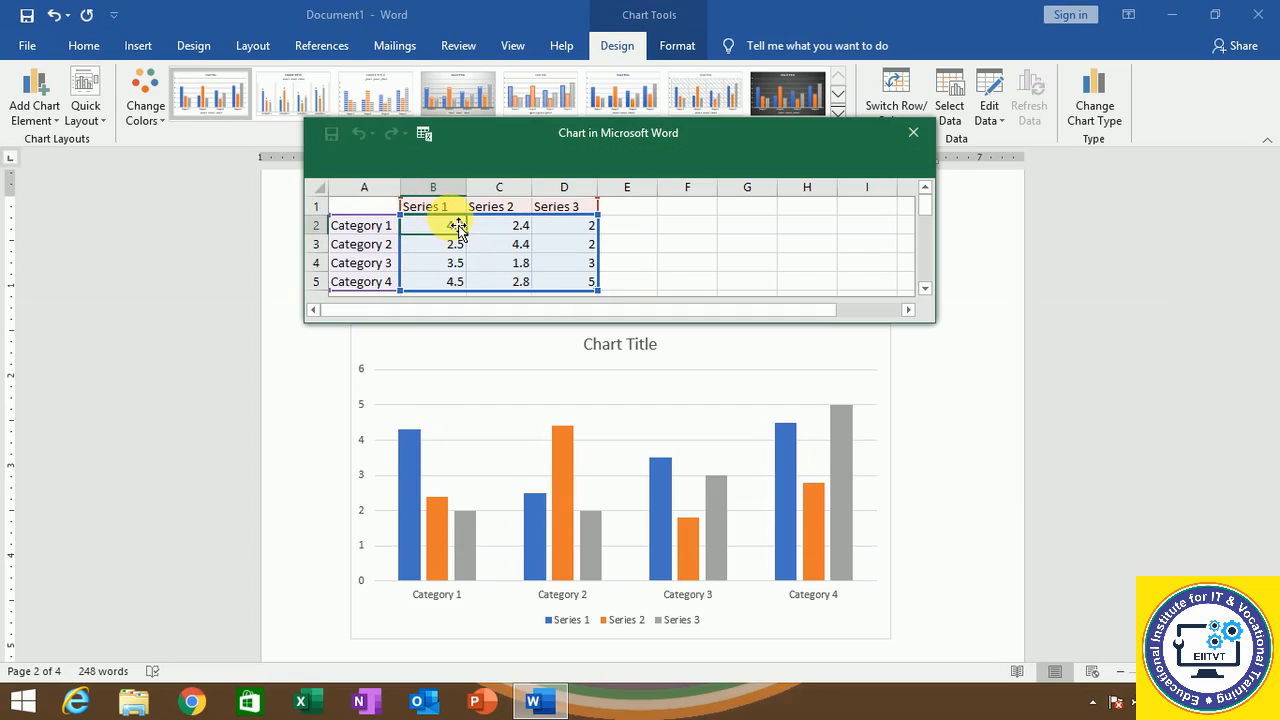
type("7")
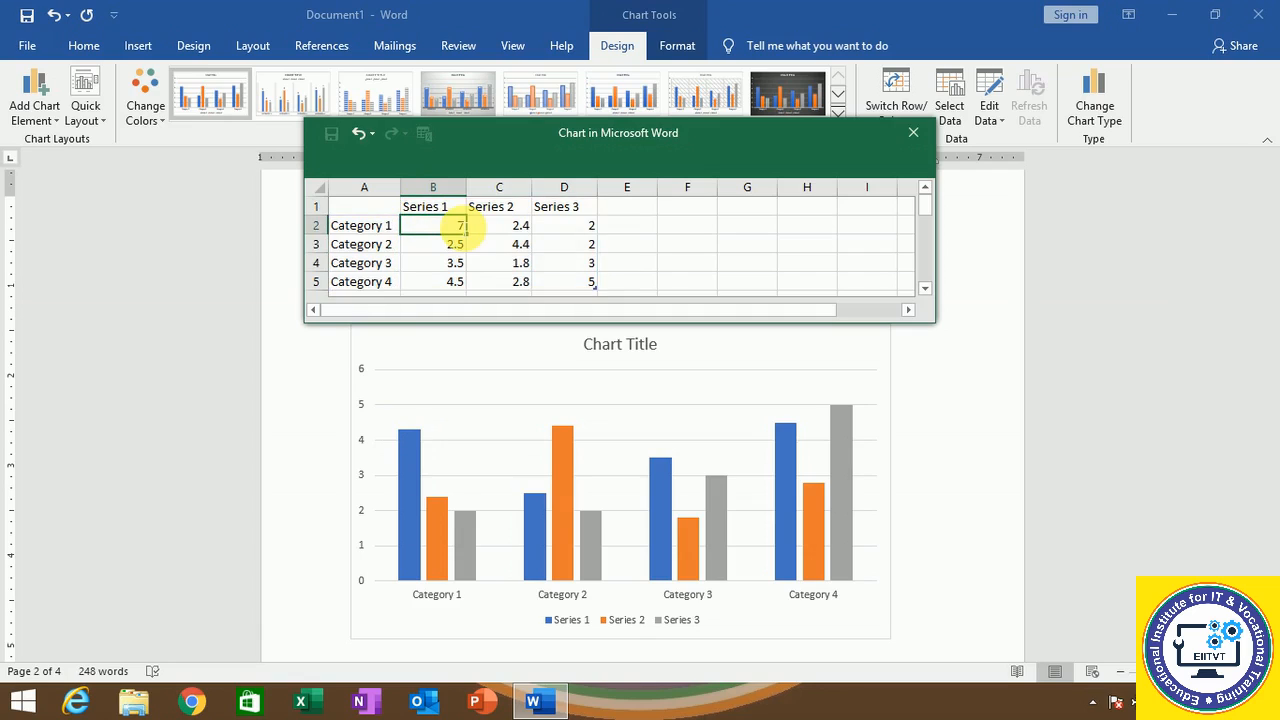
key("Return")
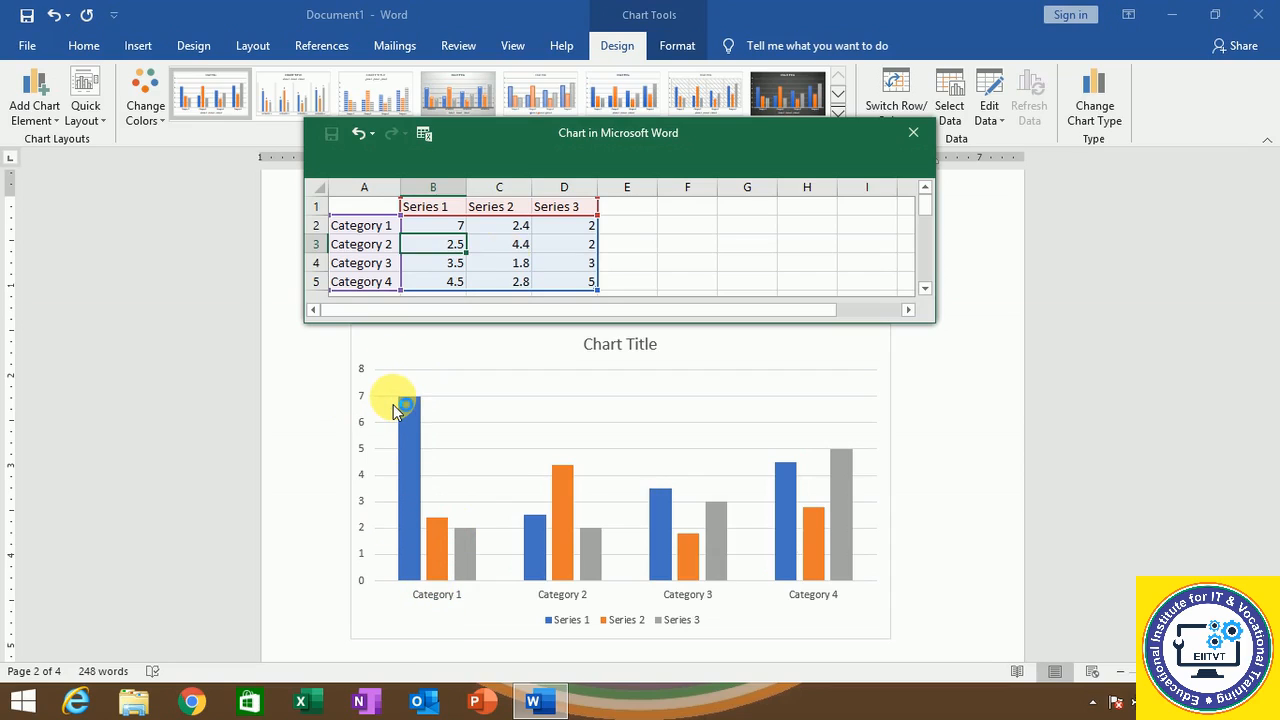
left_click(499, 244)
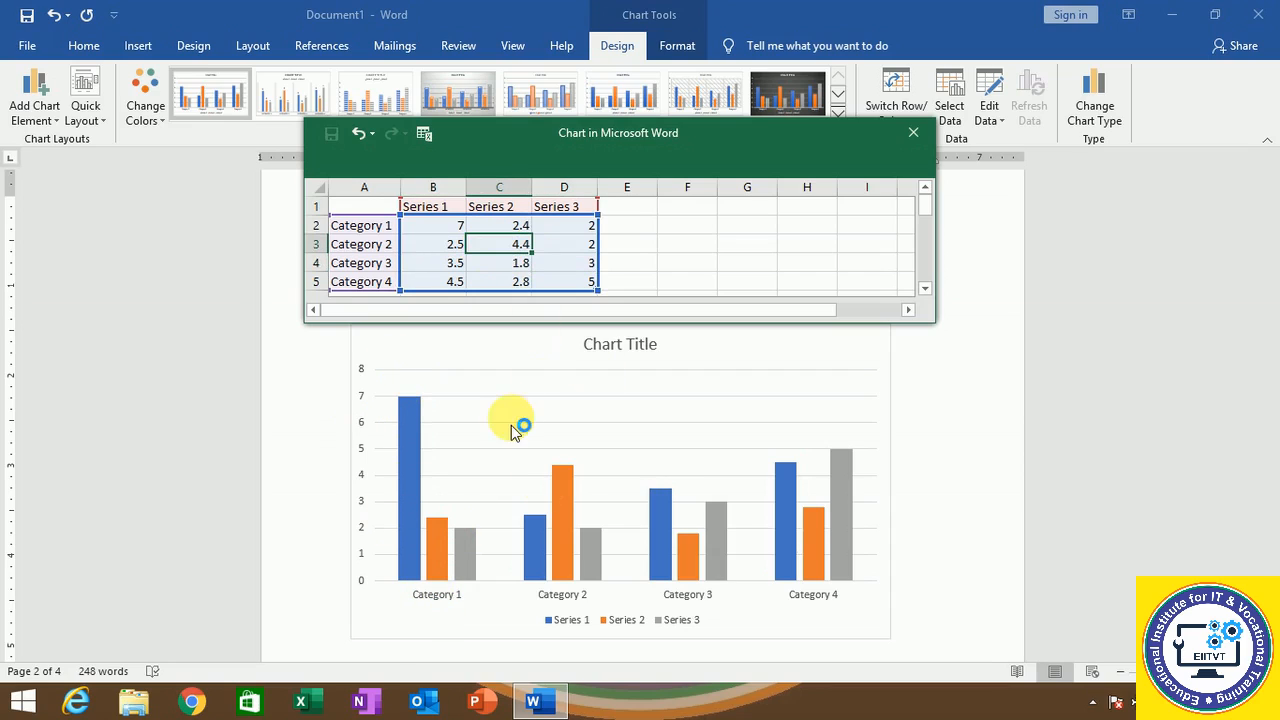
left_click(917, 134)
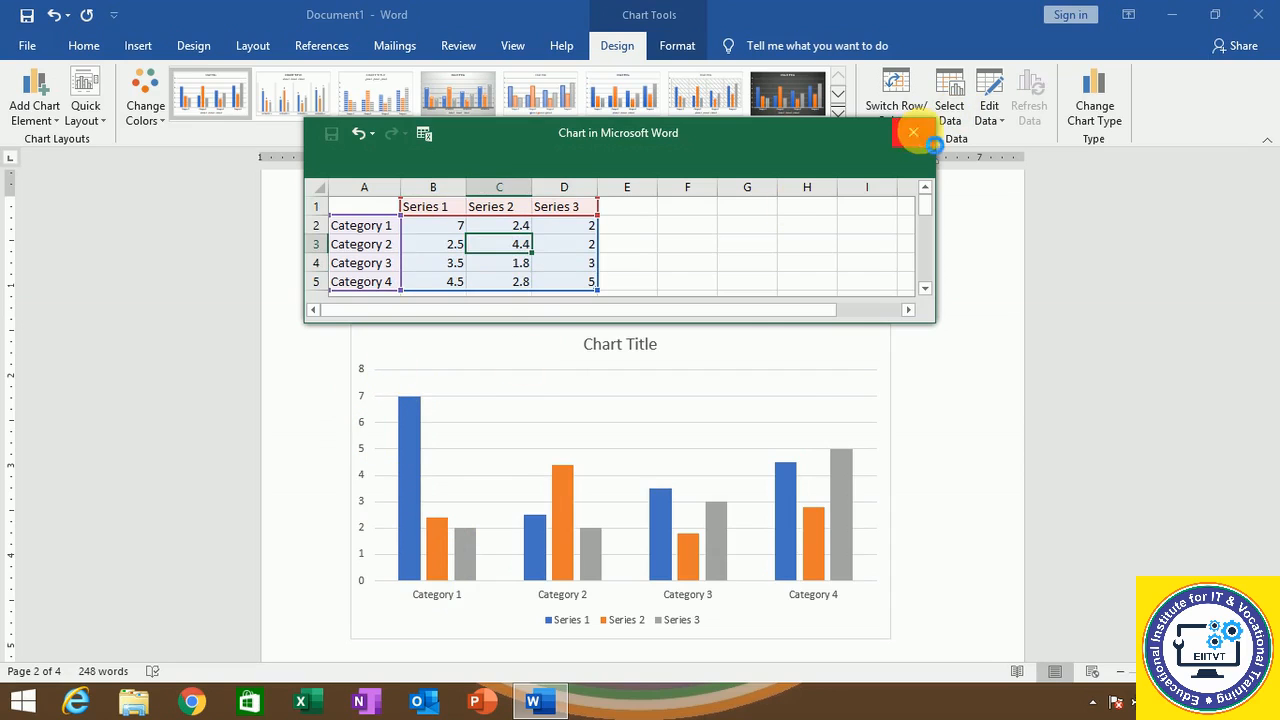
Delete the column chart from the page.
left_click(694, 346)
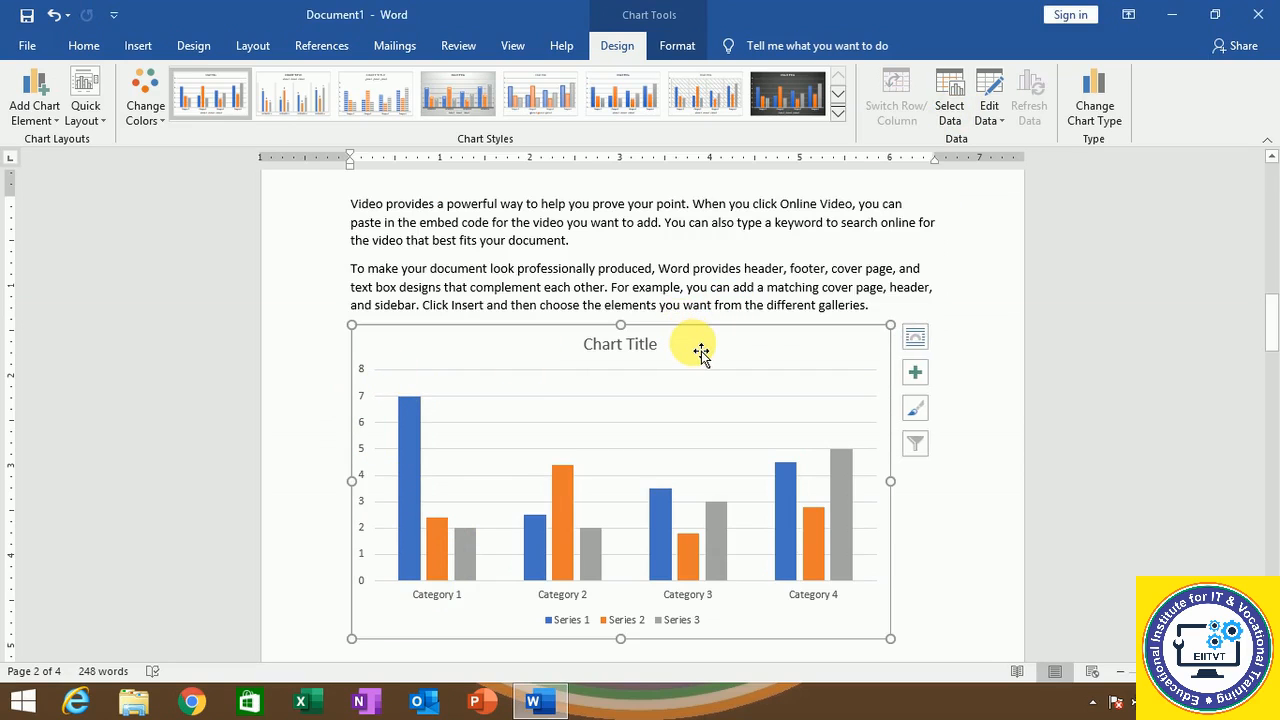
key("Delete")
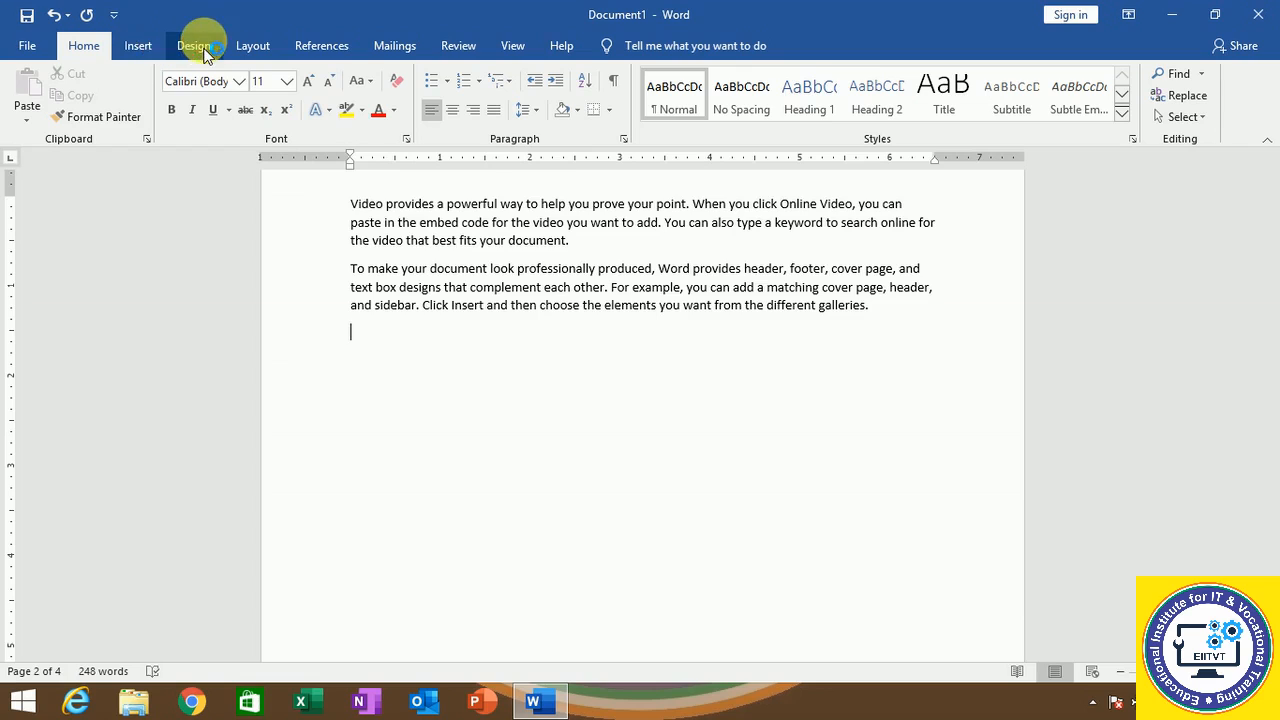
left_click(153, 46)
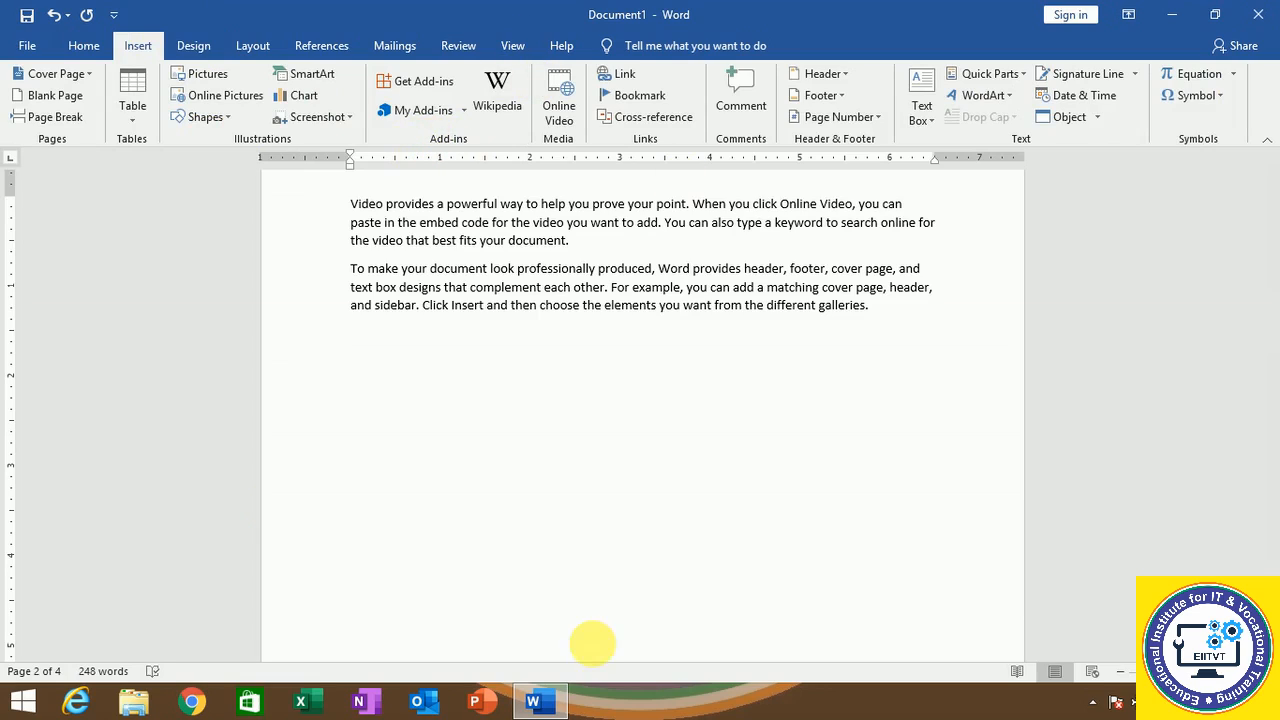
left_click(425, 109)
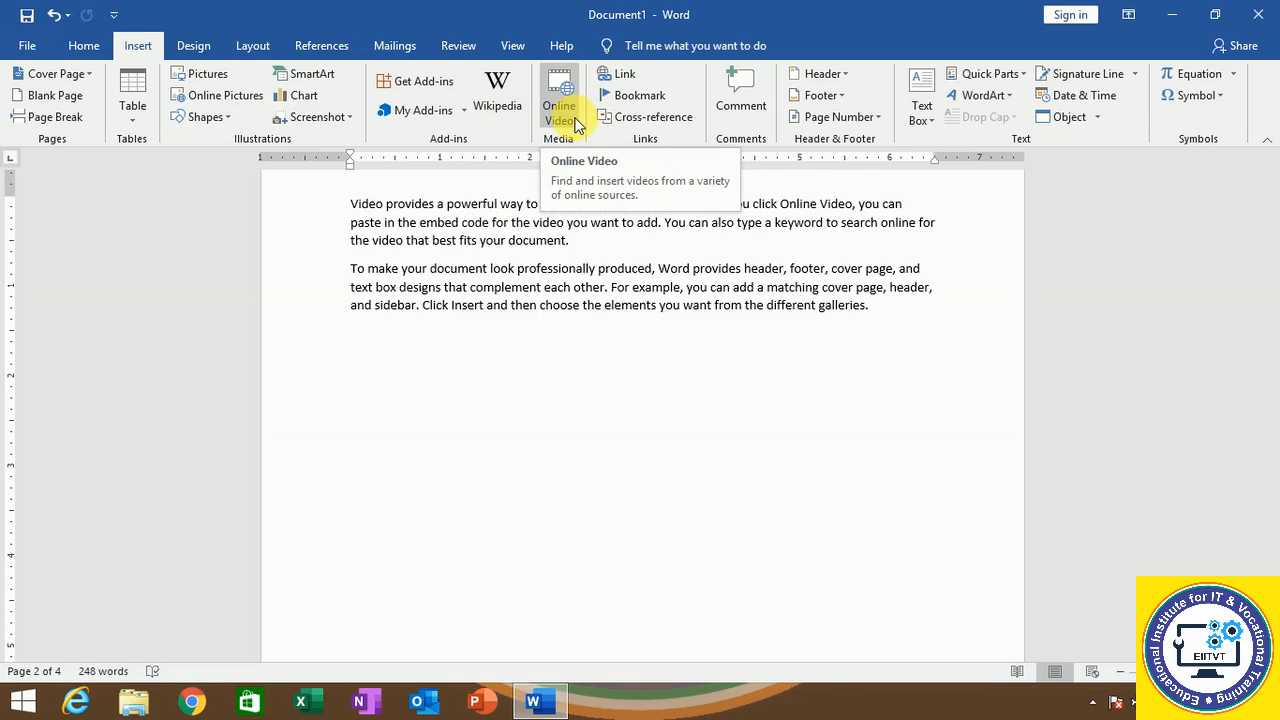
left_click(627, 84)
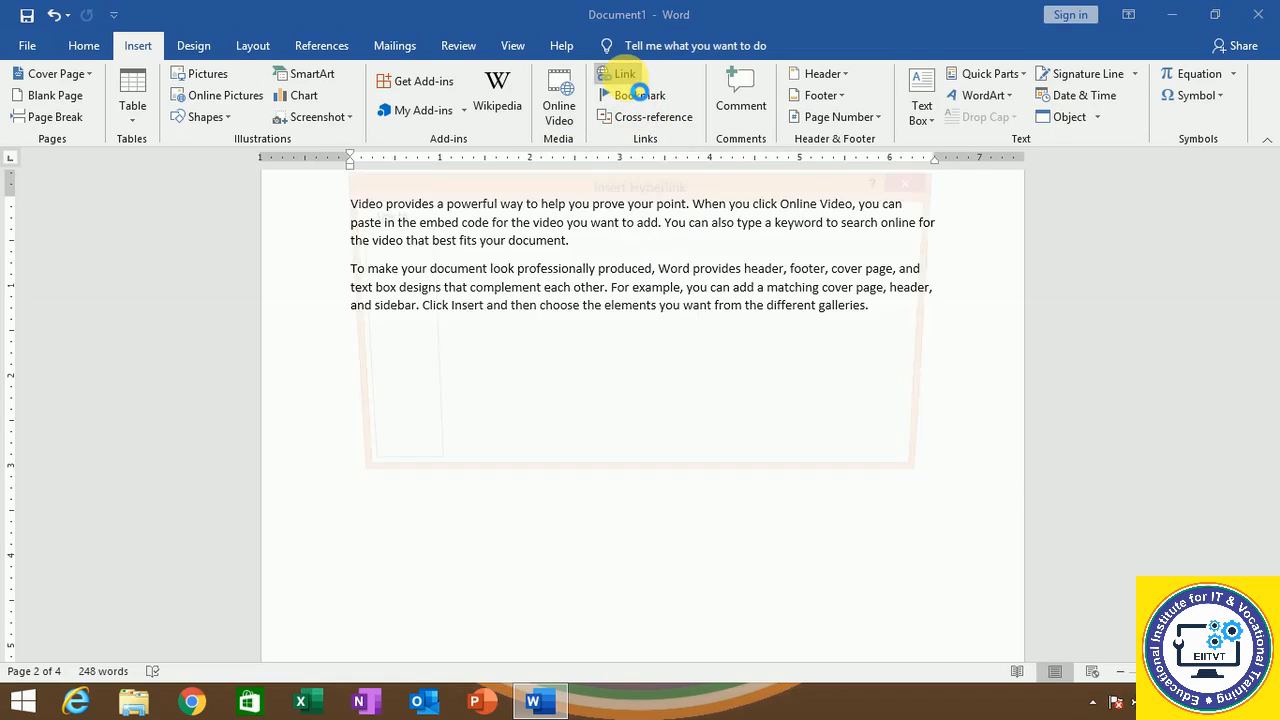
left_click(918, 180)
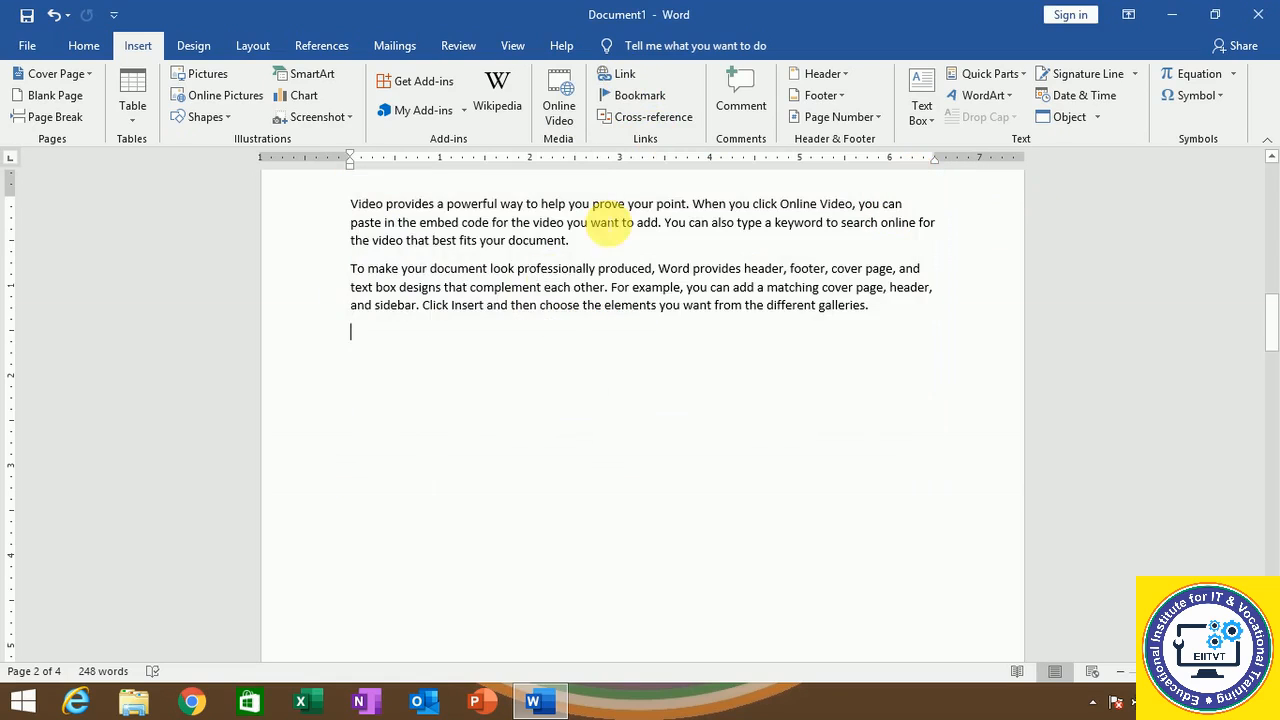
scroll(515, 290, "up", 3)
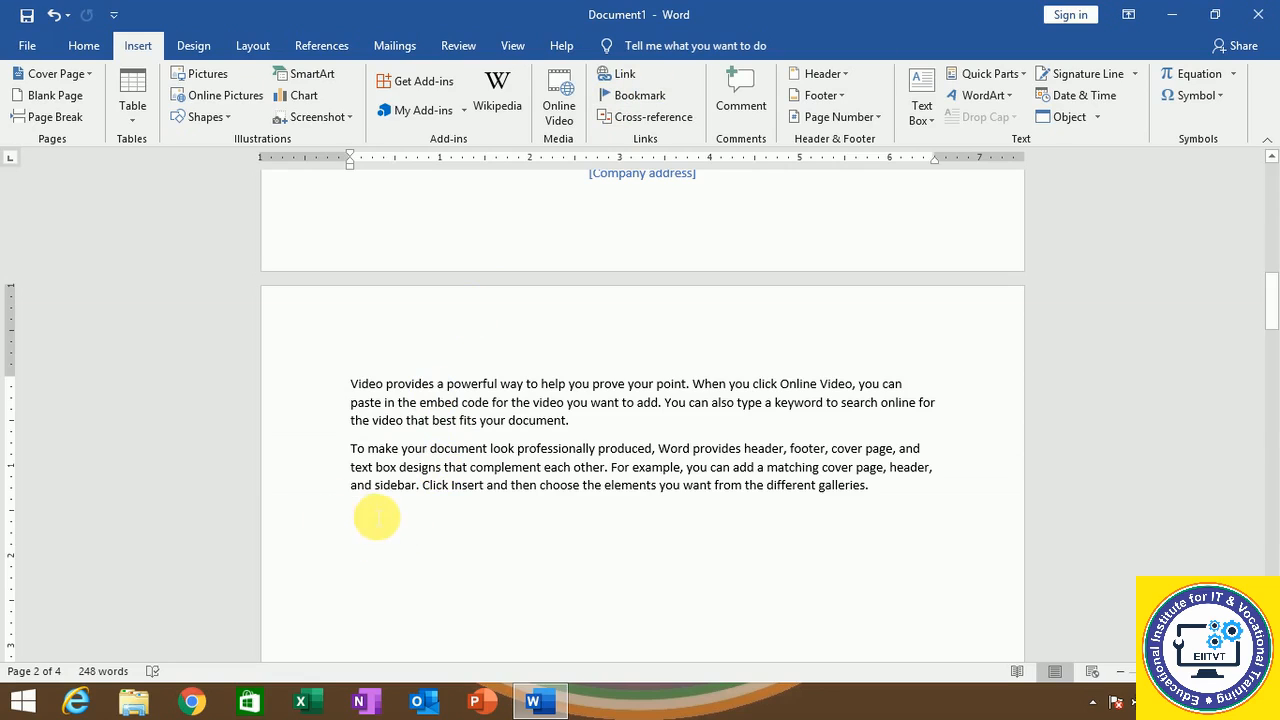
left_click(640, 77)
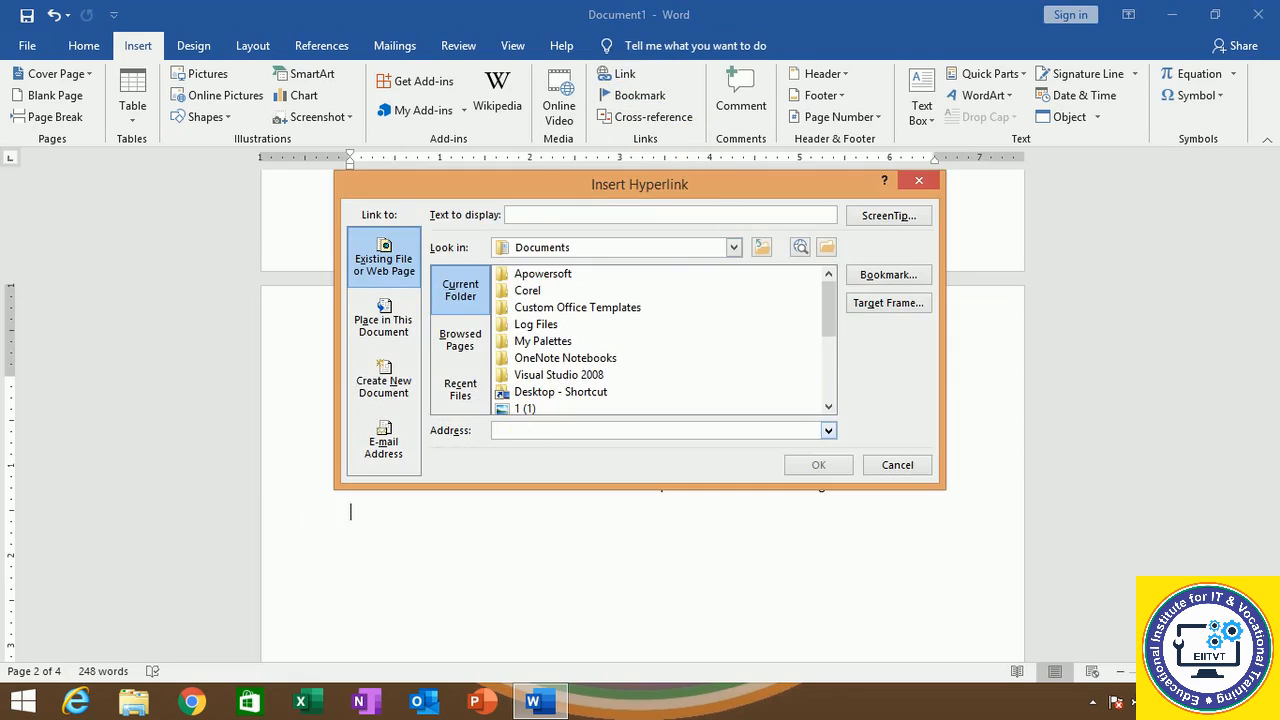
type("www.google.com")
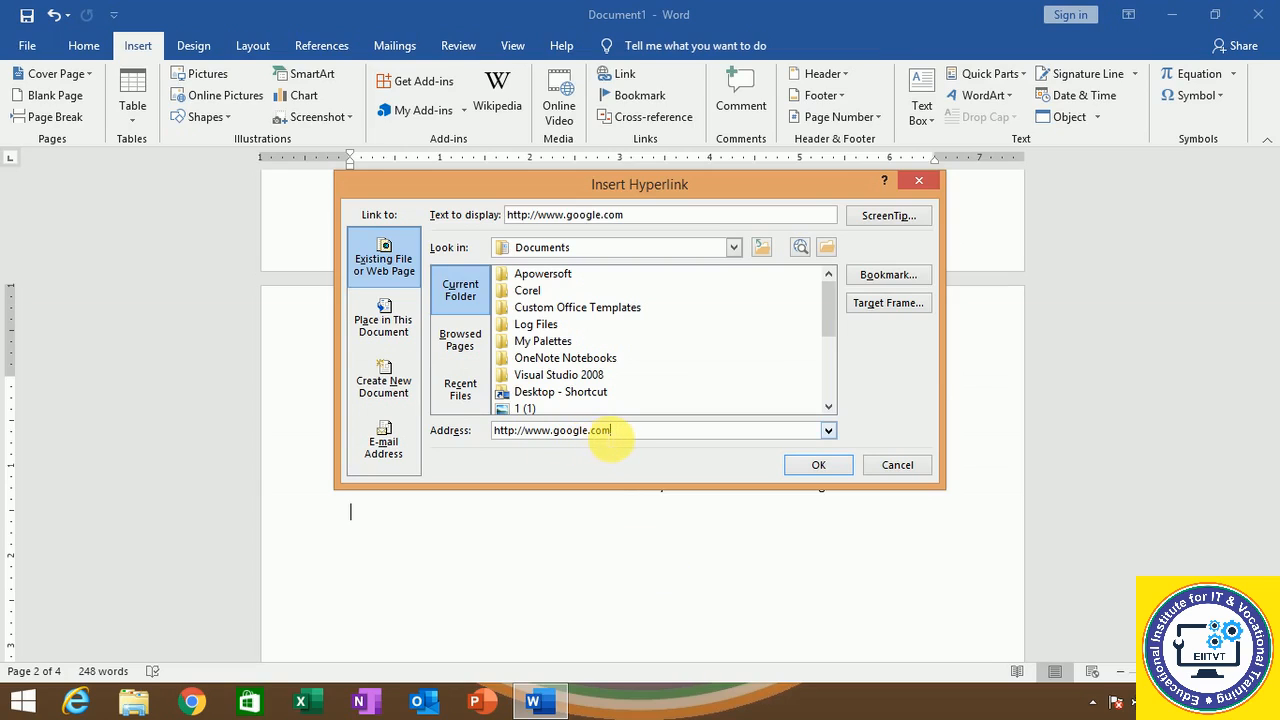
left_click(811, 466)
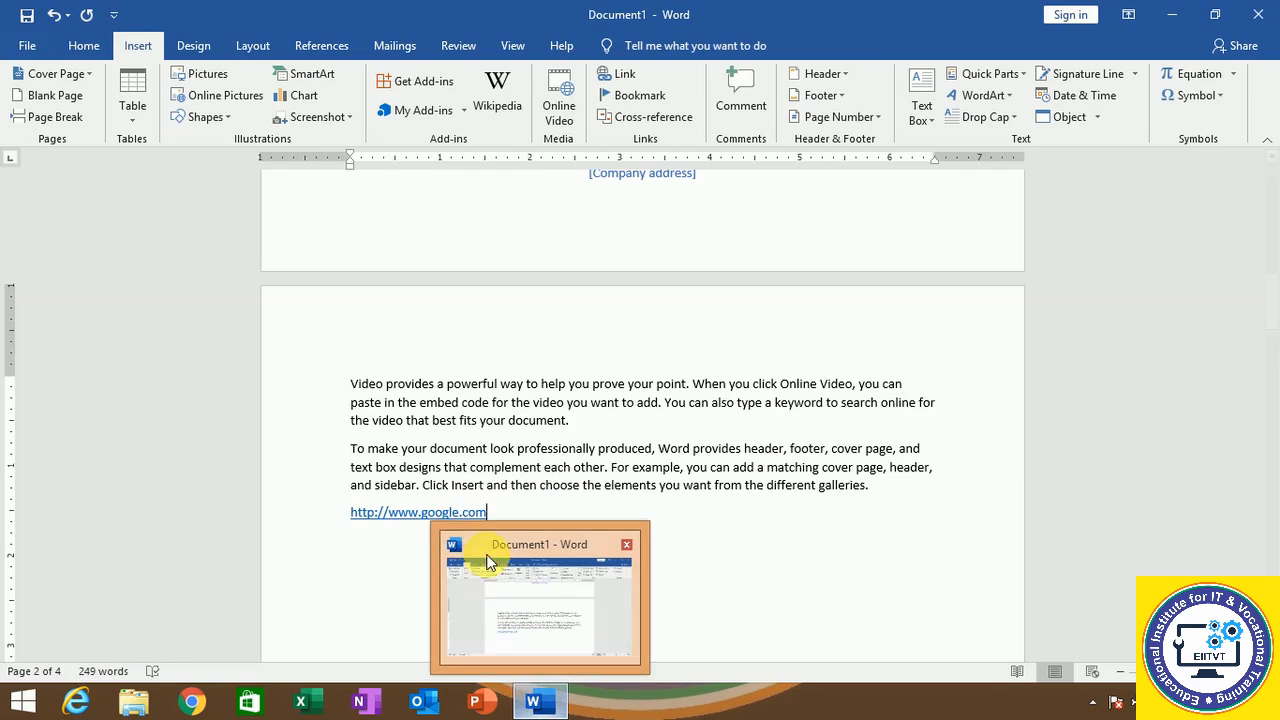
Try to open the google.com hyperlink from the document and dismiss the resulting message.
left_click(384, 539)
left_click(408, 523)
double_click(408, 523)
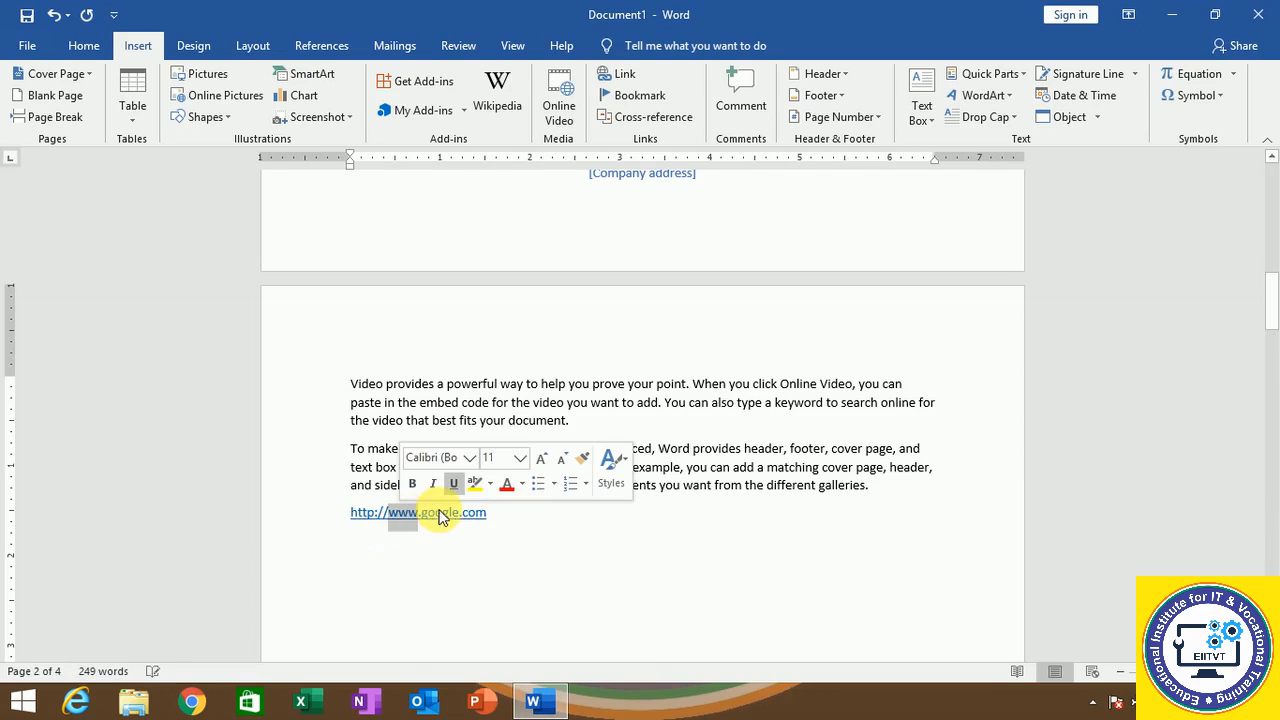
left_click(504, 525)
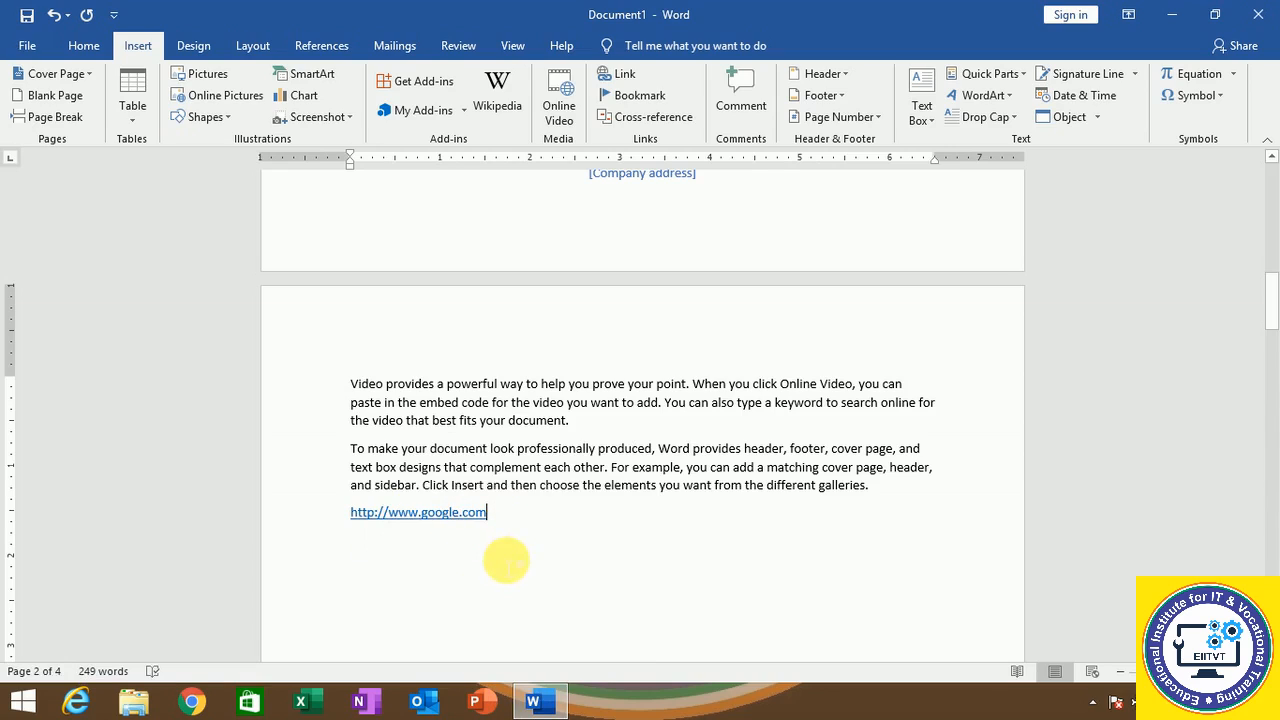
left_click(432, 525, "ctrl")
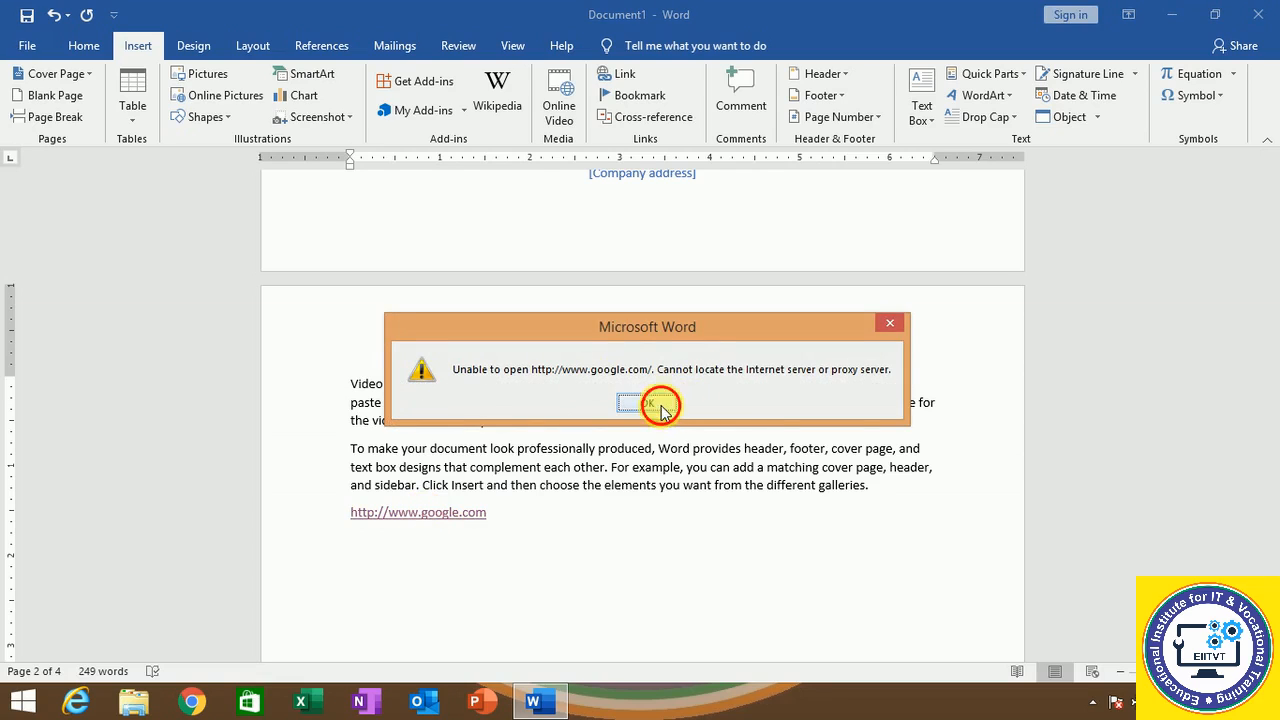
left_click(662, 411)
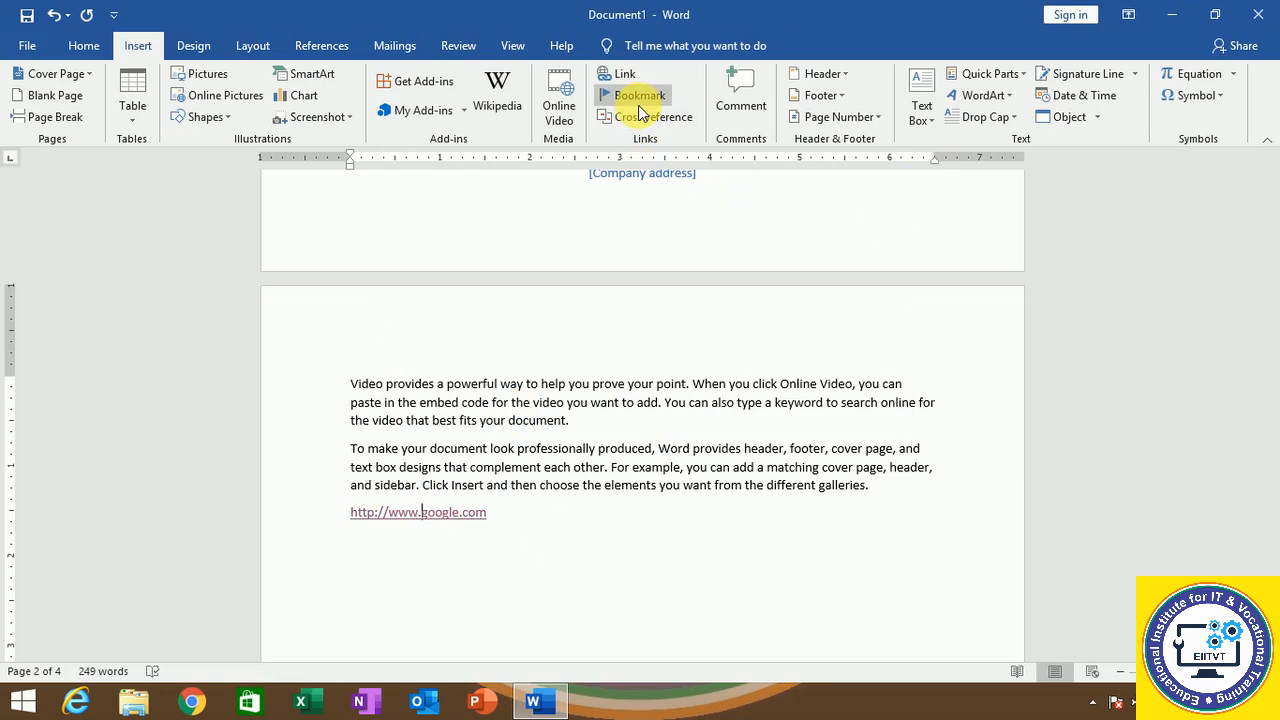
Add a bookmark named "completed" to the words "plus sign." at the end of the paragraph beginning "Save time in Word".
scroll(543, 300, "up", 4)
scroll(543, 300, "down", 6)
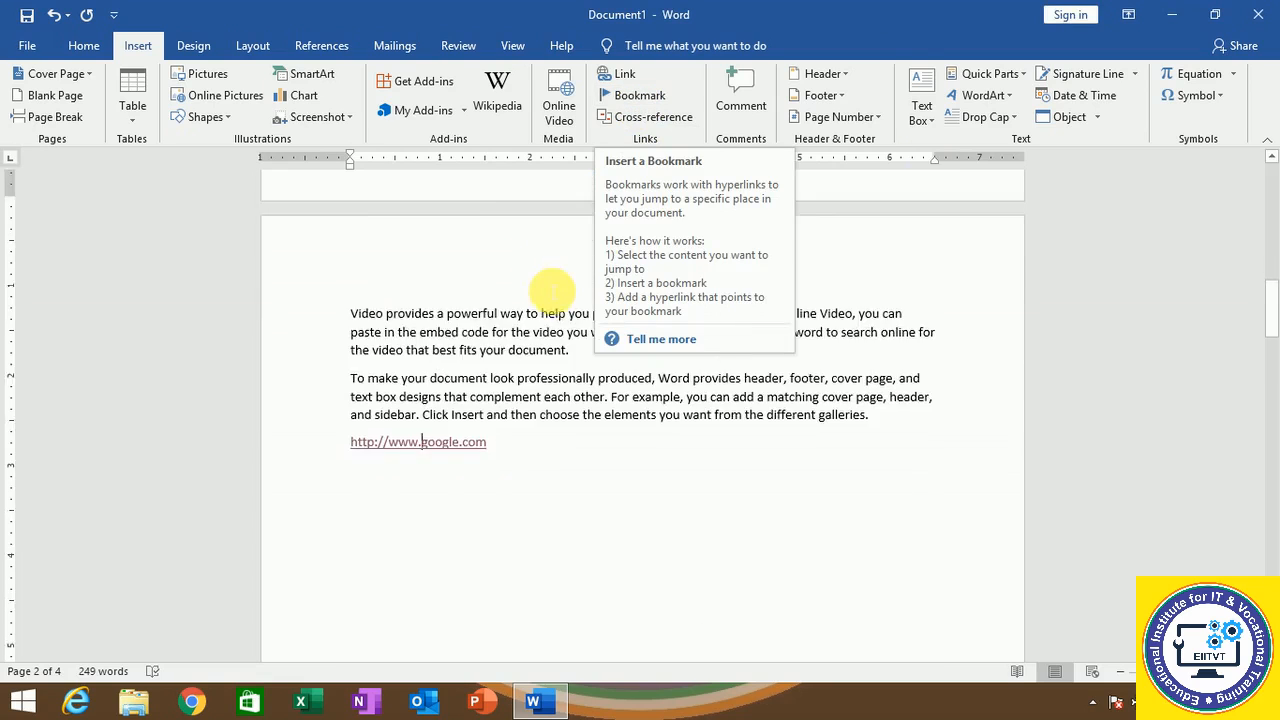
scroll(550, 285, "up", 2)
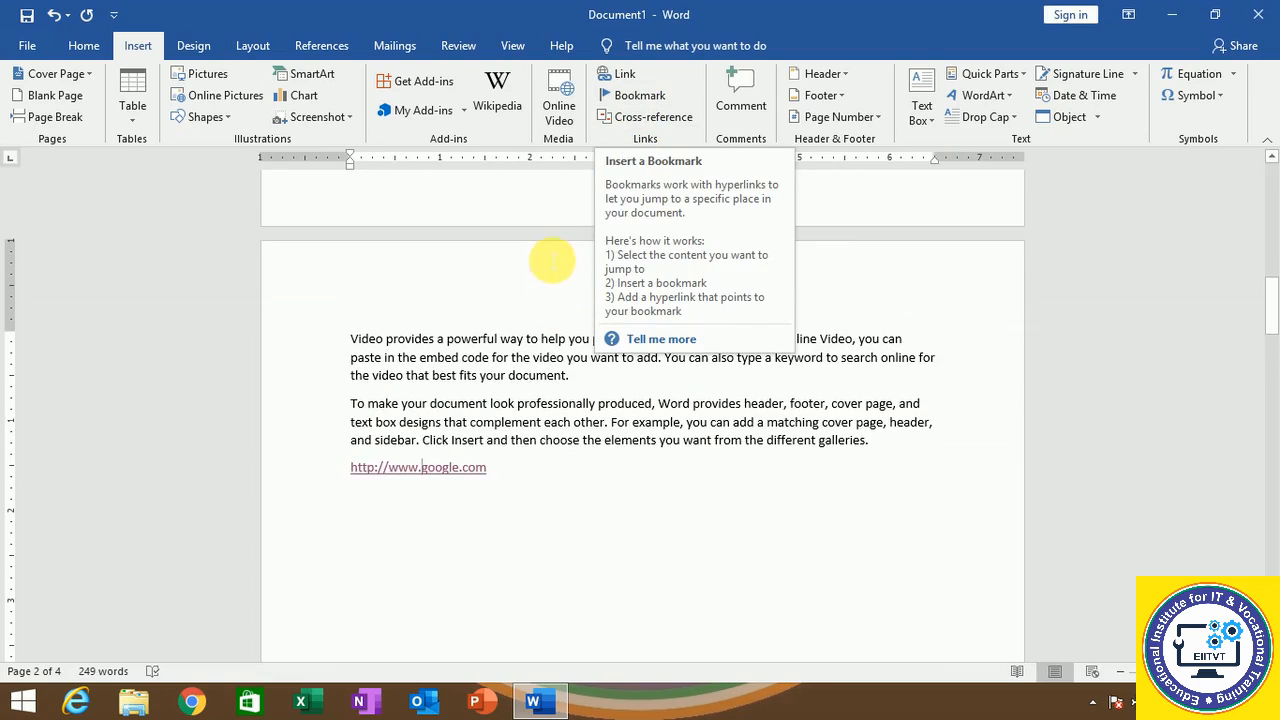
scroll(514, 286, "up", 4)
scroll(523, 322, "down", 7)
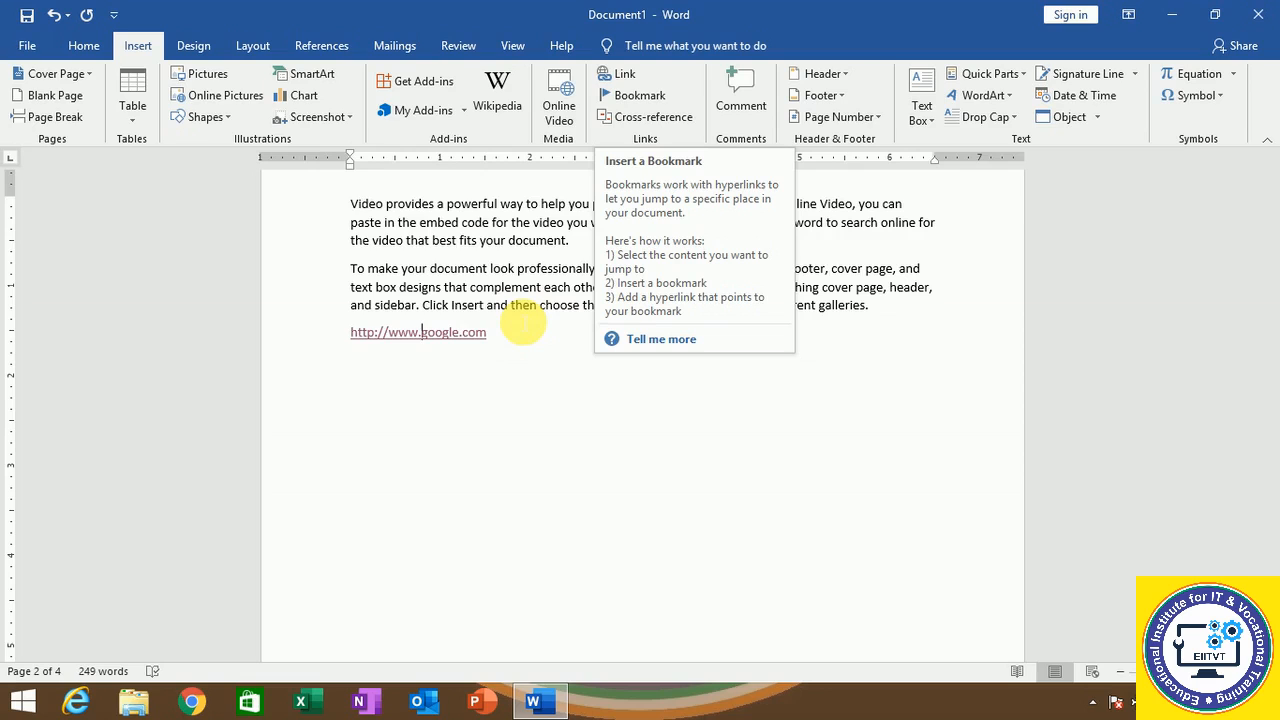
scroll(720, 251, "down", 5)
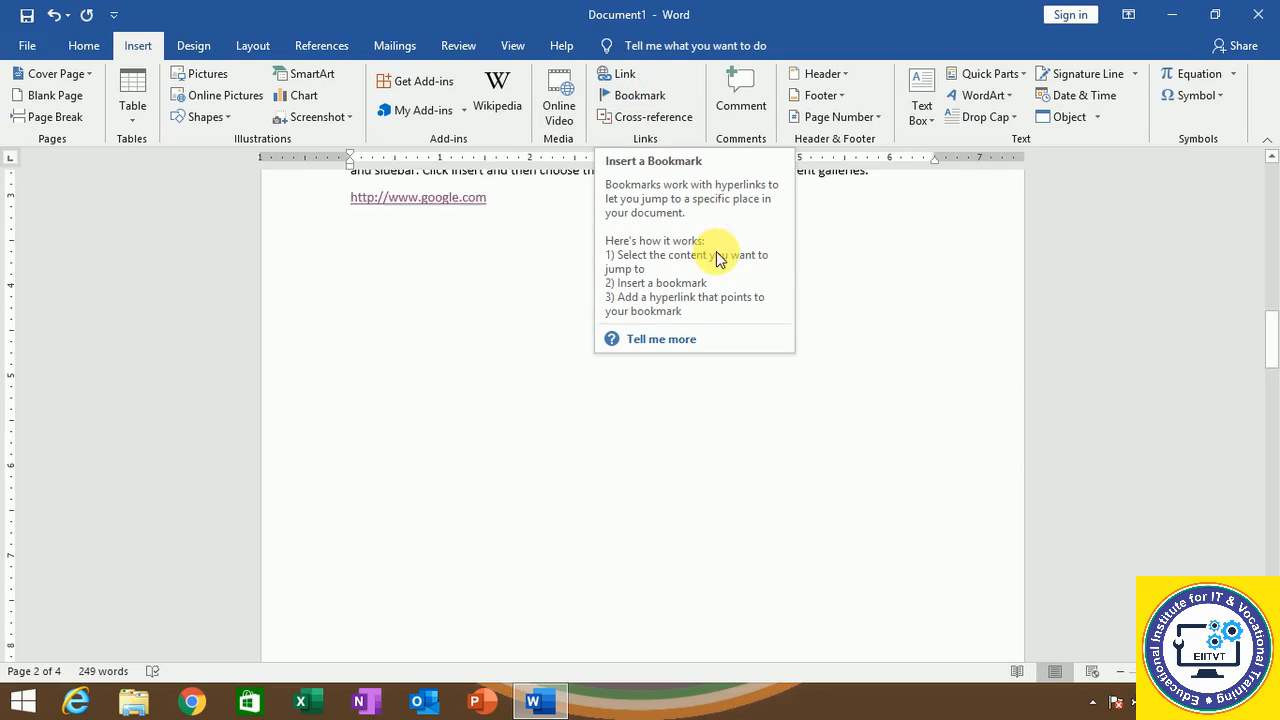
scroll(734, 318, "down", 5)
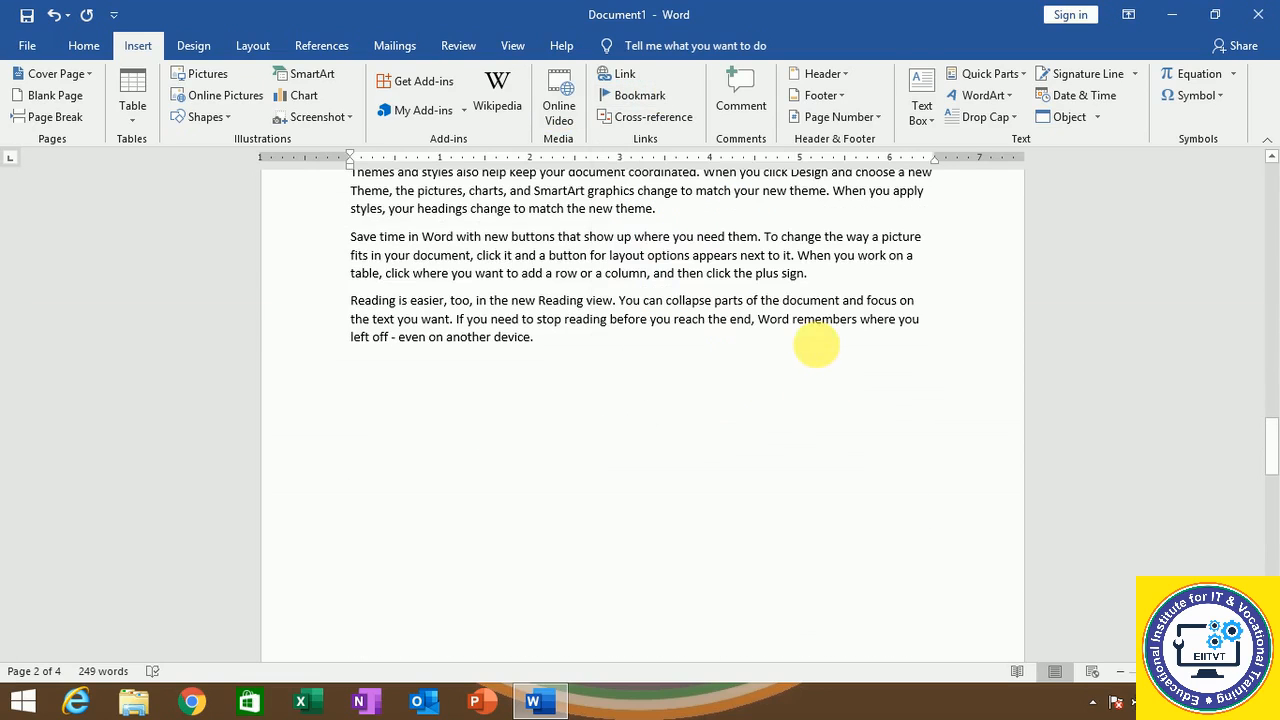
left_click_drag(764, 283, 812, 278)
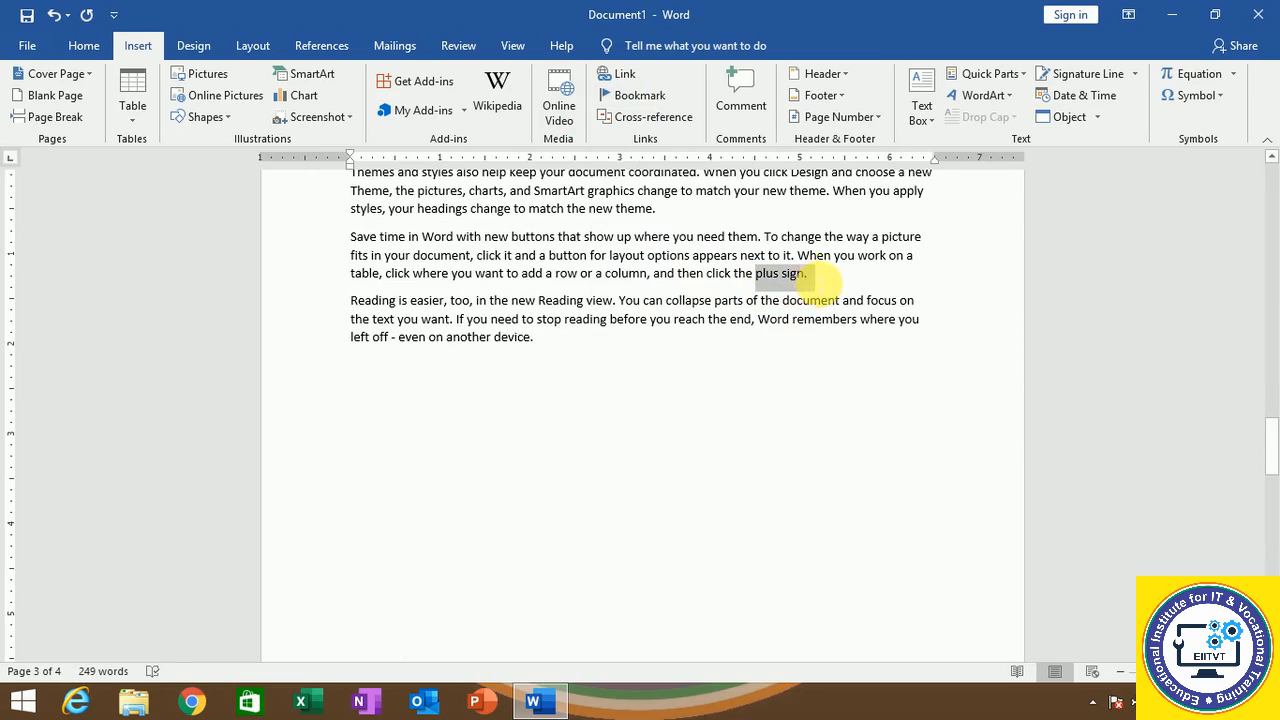
left_click(645, 96)
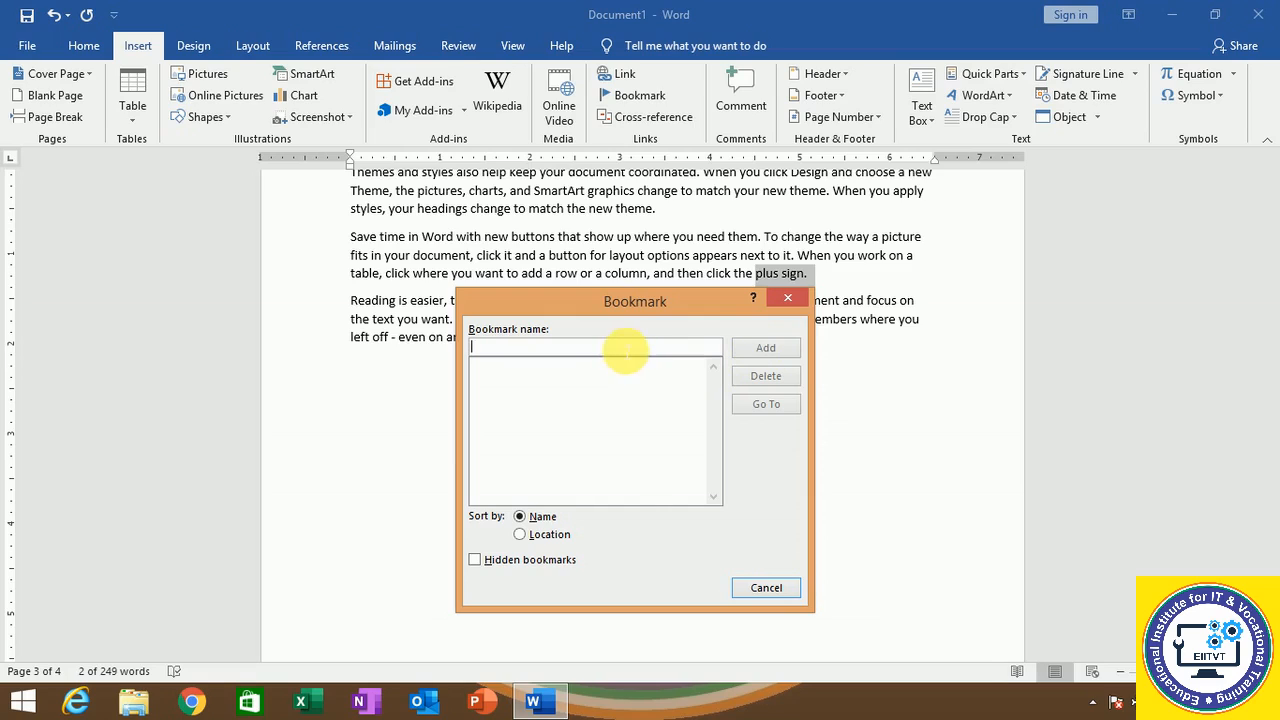
type("completed")
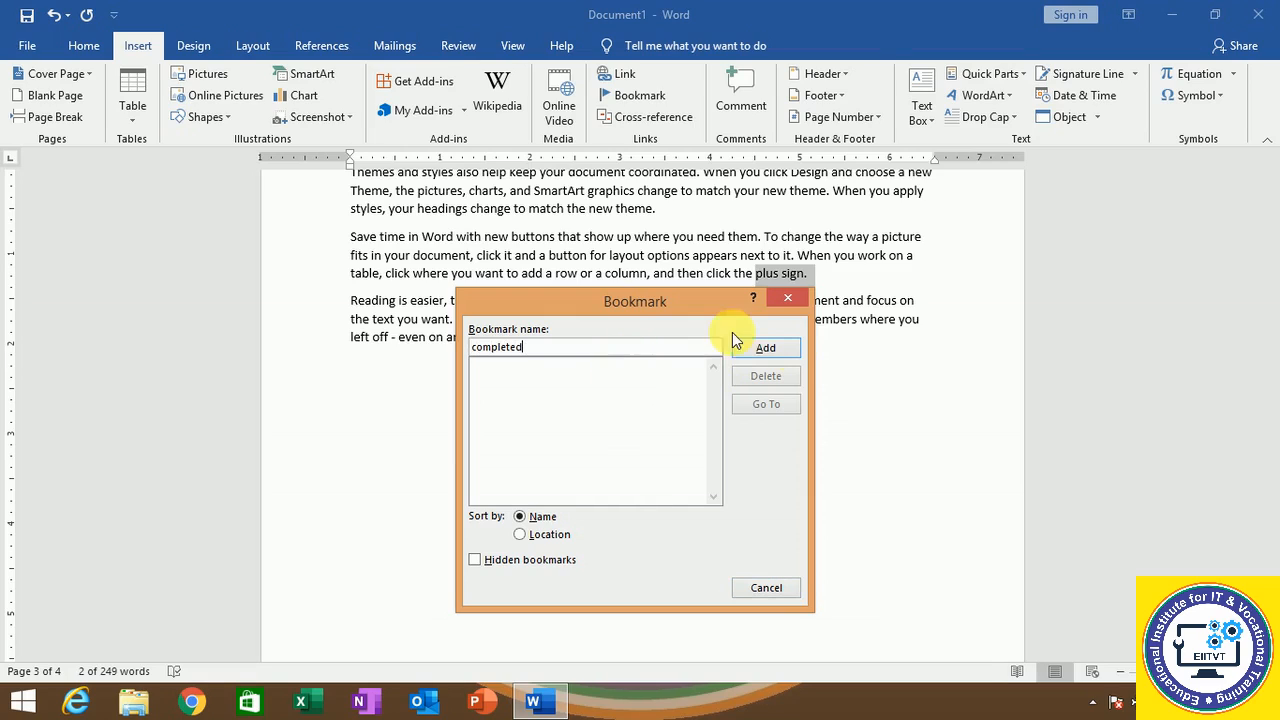
left_click(765, 347)
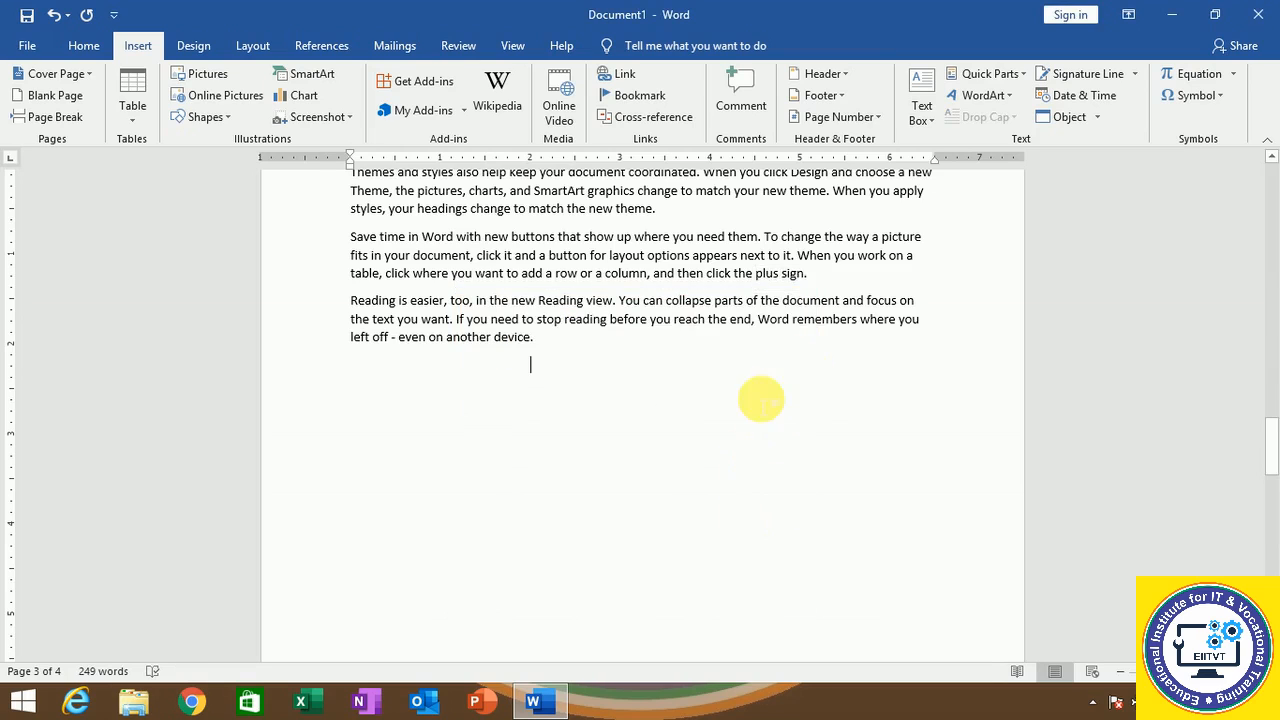
Return to the first paragraph on page 2 and jump from there to the "completed" bookmark.
scroll(730, 385, "up", 10)
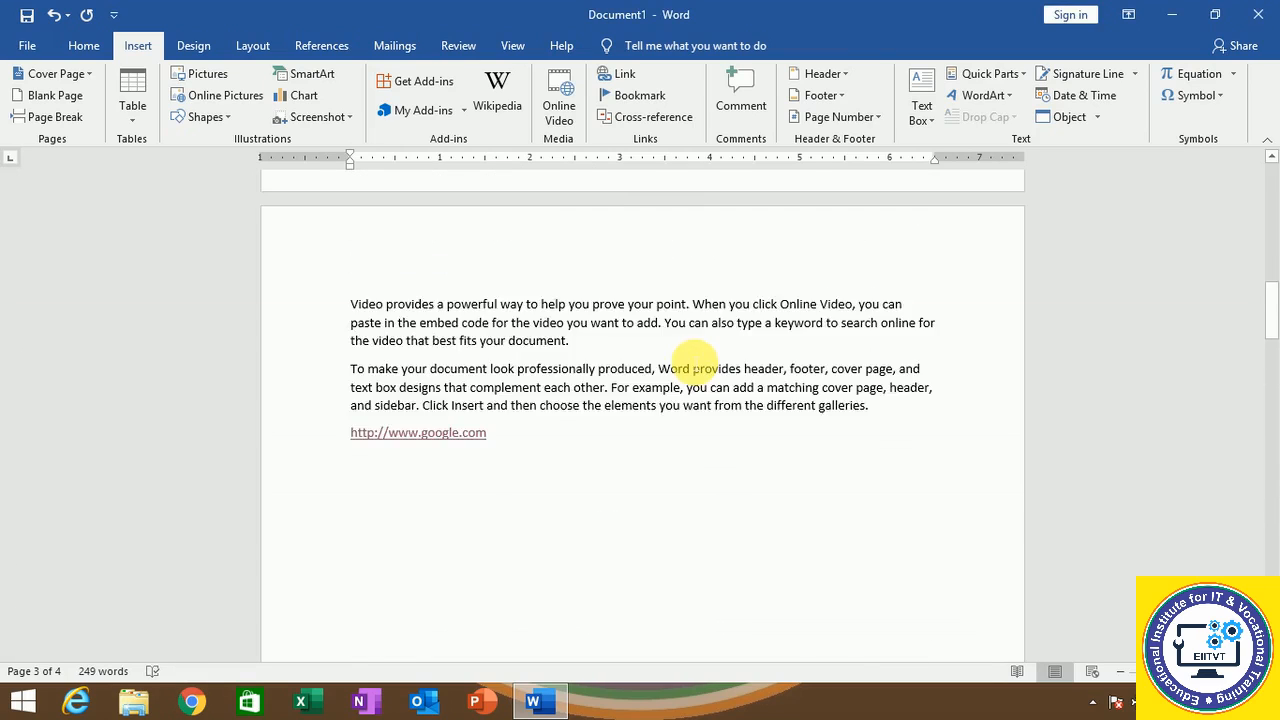
scroll(693, 358, "up", 3)
left_click(590, 428)
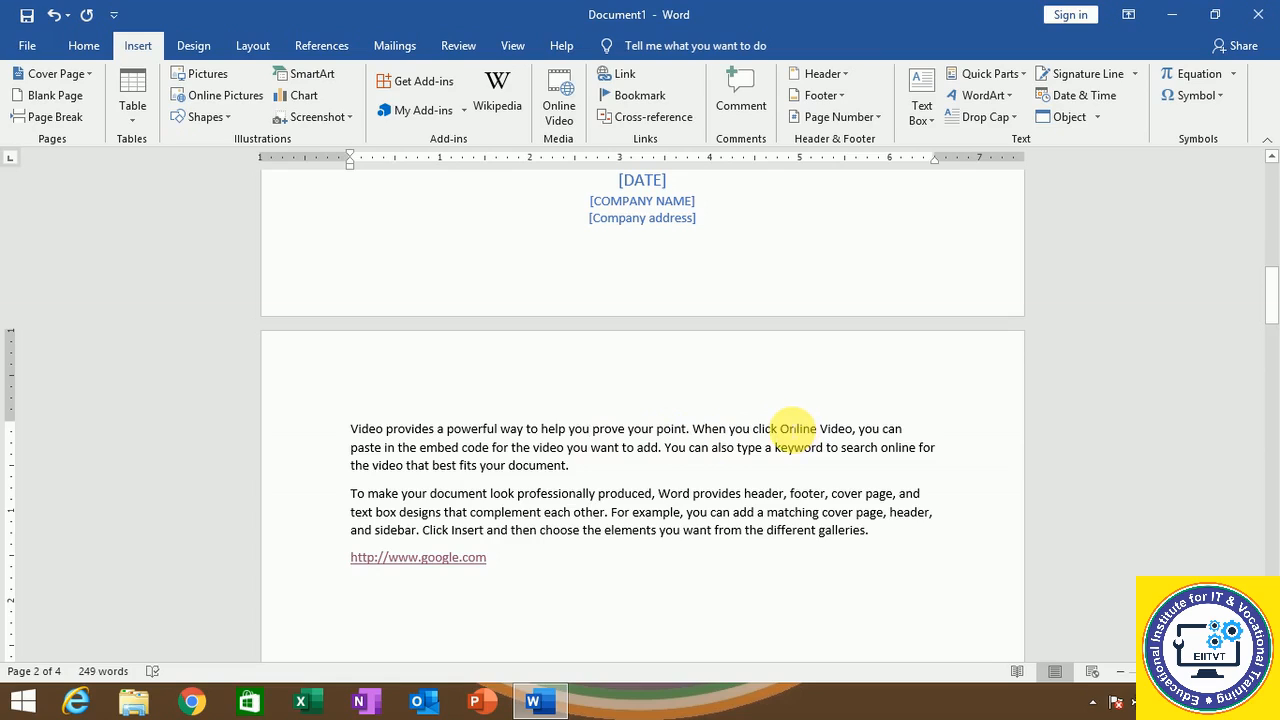
left_click(640, 95)
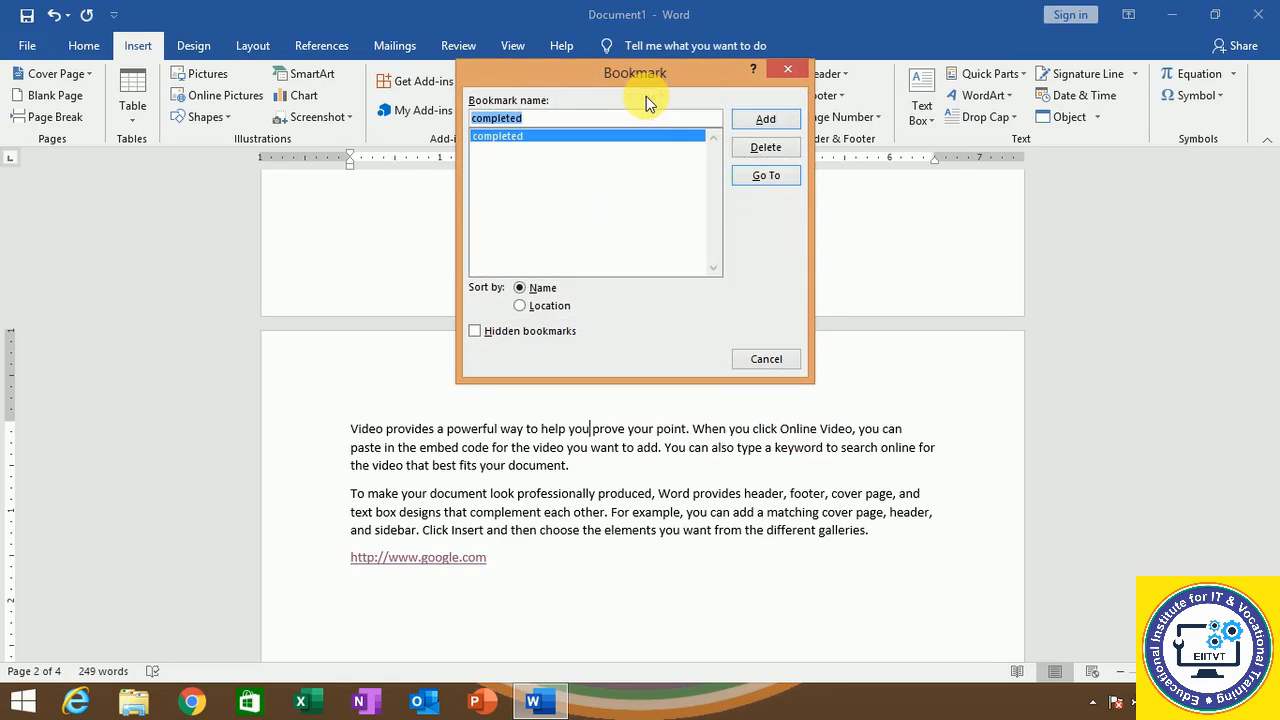
left_click(773, 177)
left_click(768, 360)
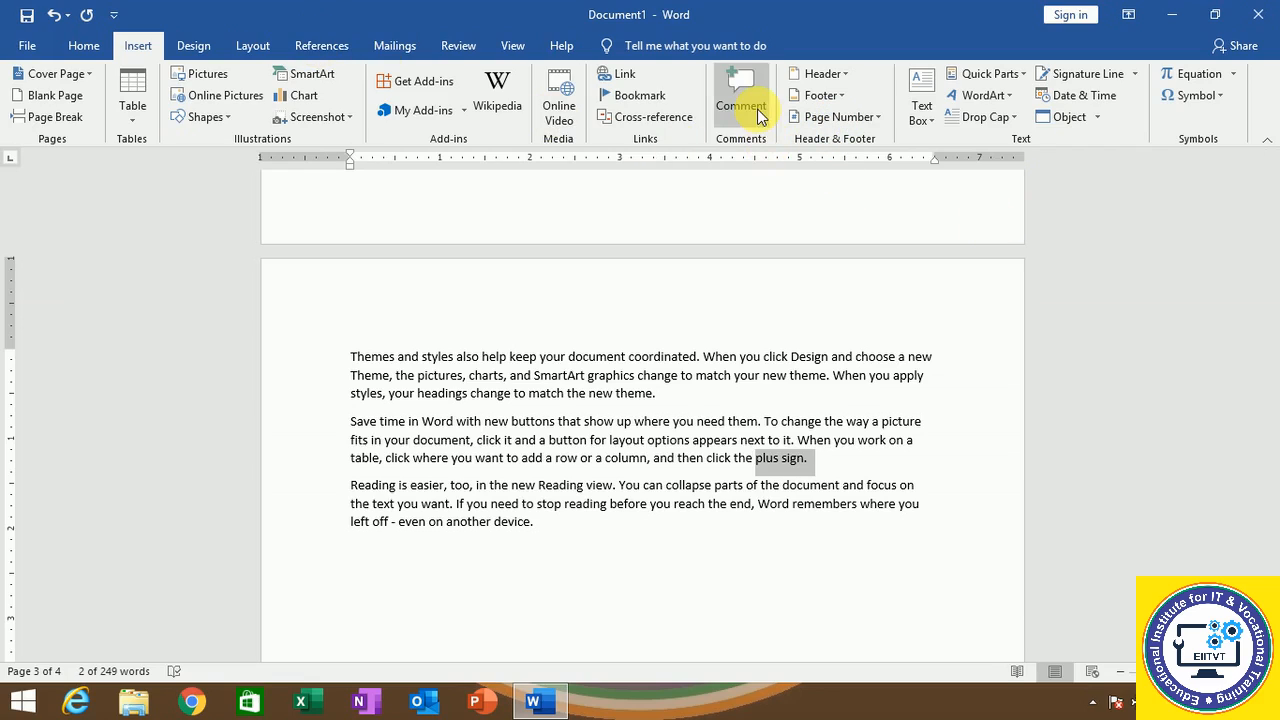
Attach the comment "rgdhgiykoyuk" to the text from "When you click Design" to the end of the first paragraph on page 3.
left_click(733, 398)
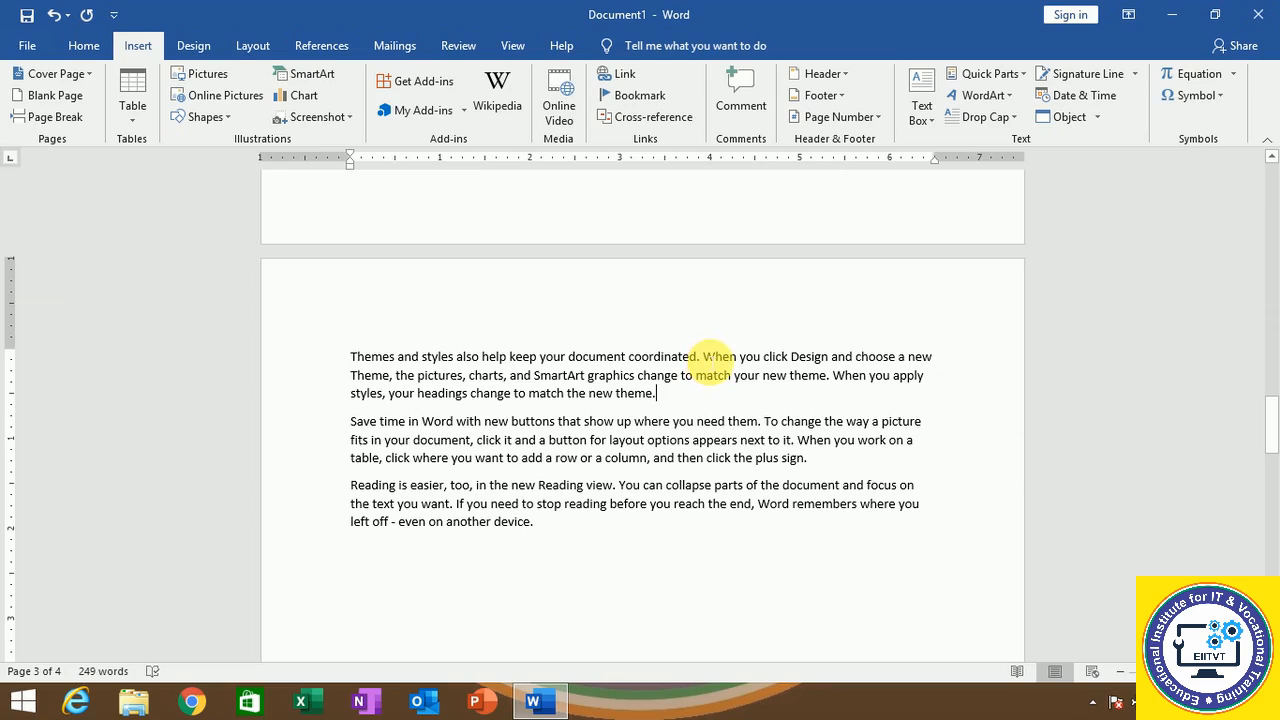
left_click_drag(703, 357, 843, 404)
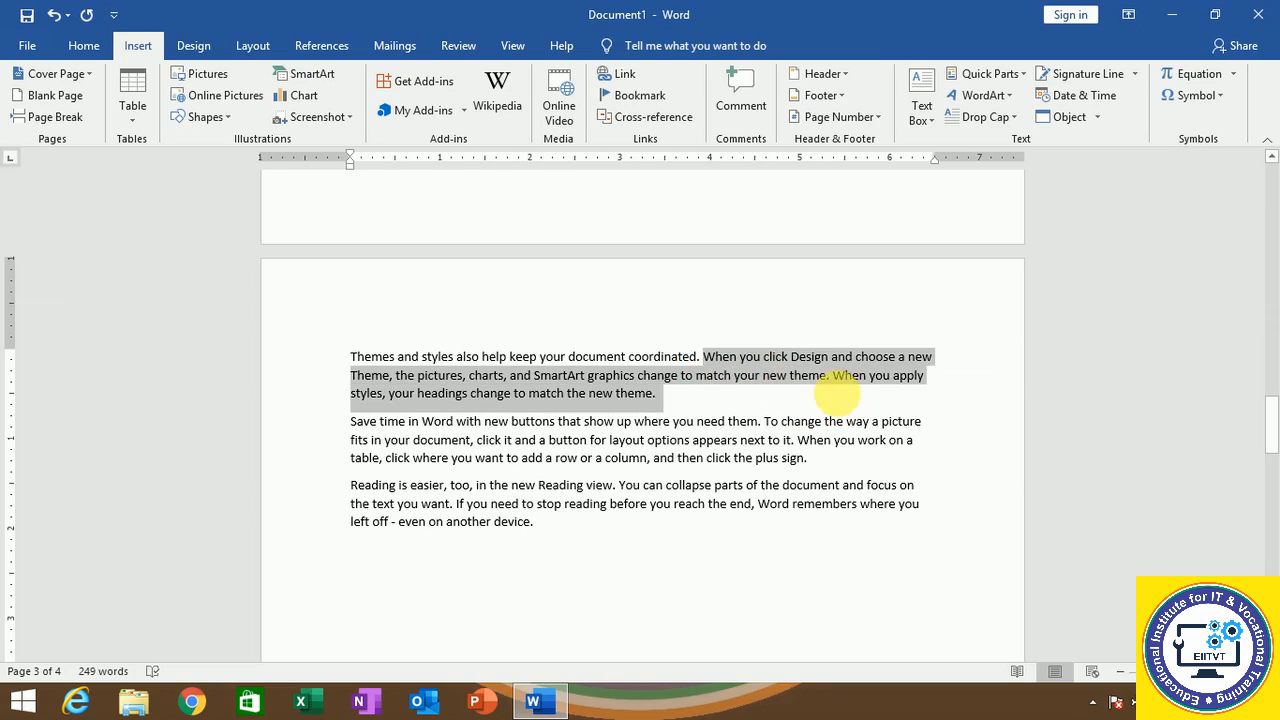
left_click(750, 104)
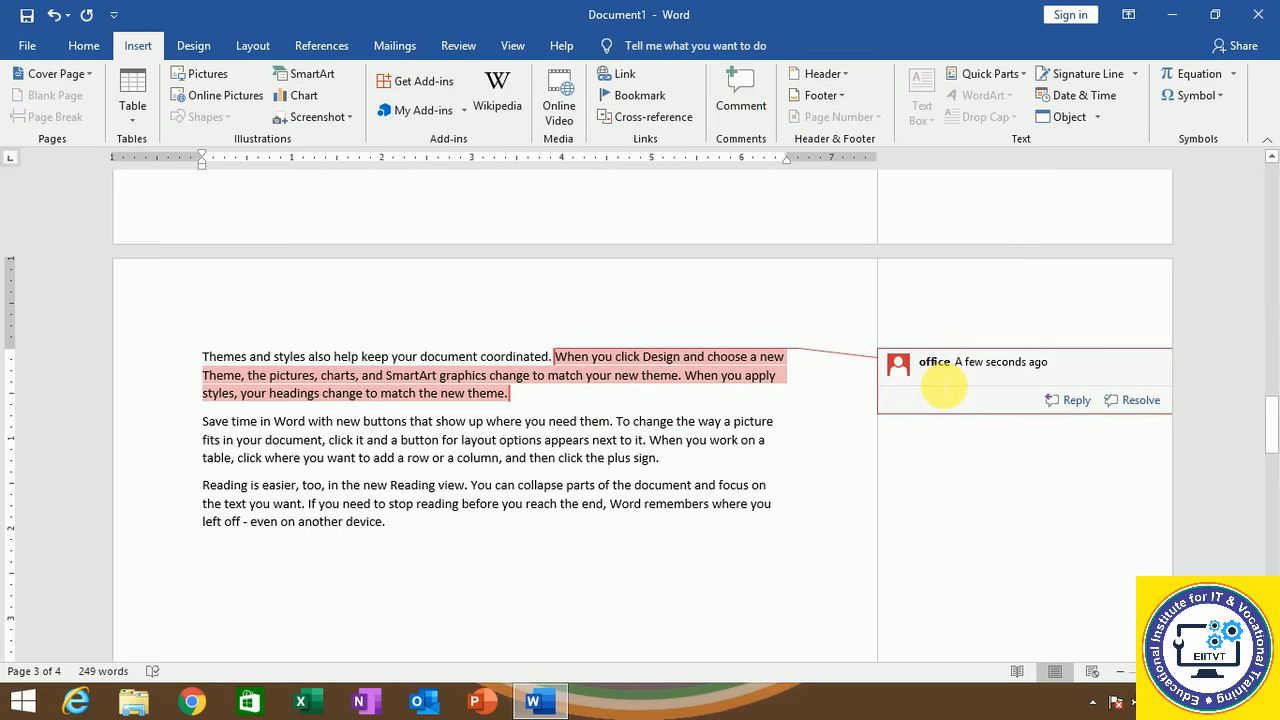
type("rgdhgiykoyuk")
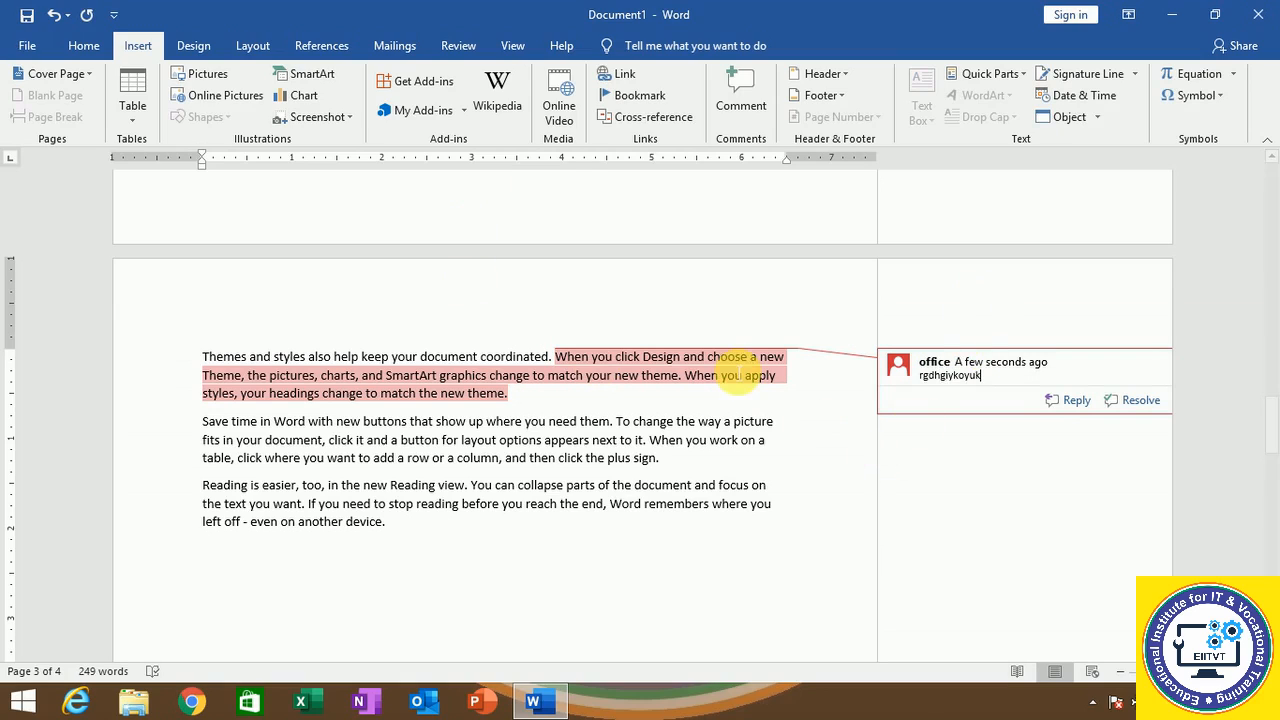
left_click(728, 362)
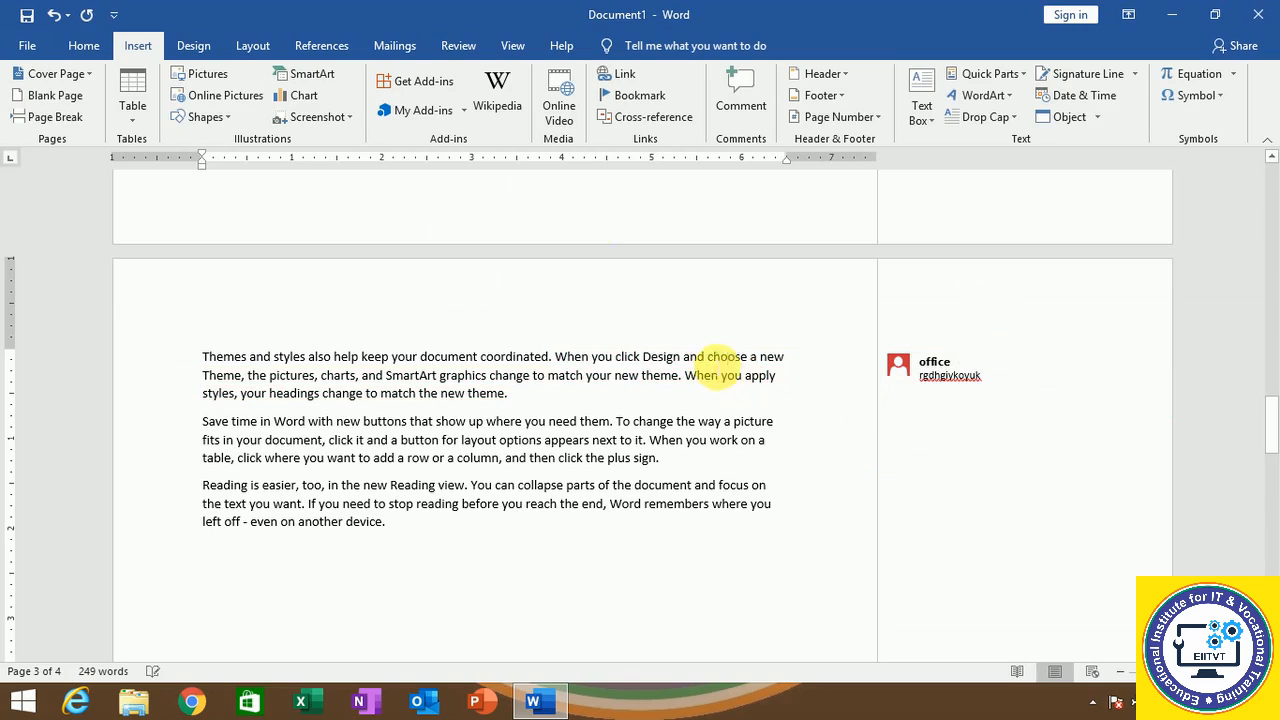
Delete the comment attached to the first paragraph on page 3.
left_click(456, 46)
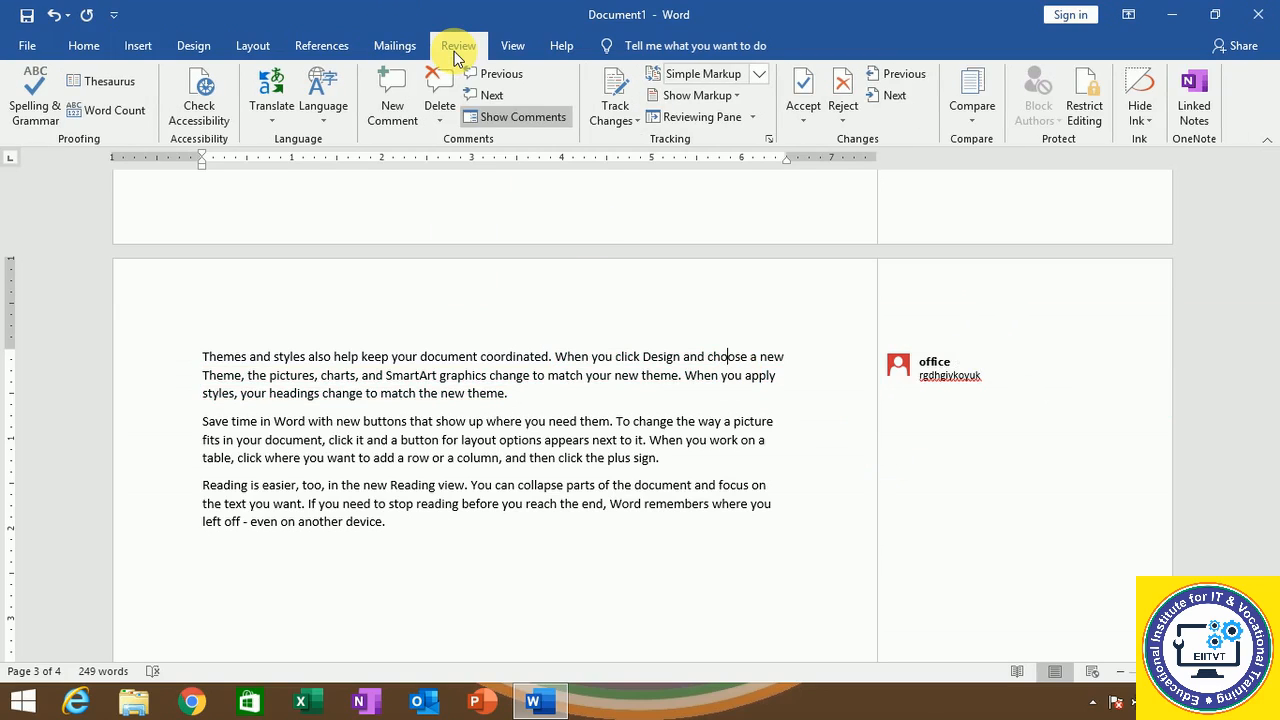
left_click(922, 372)
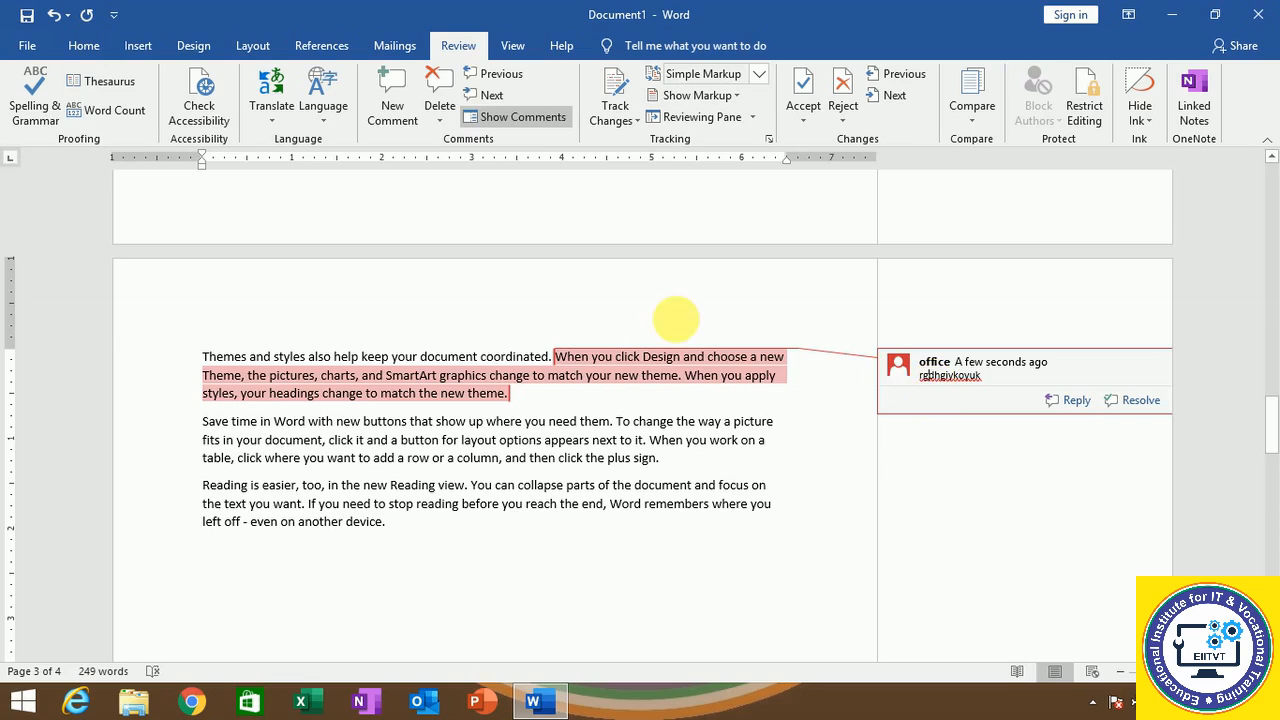
left_click(430, 85)
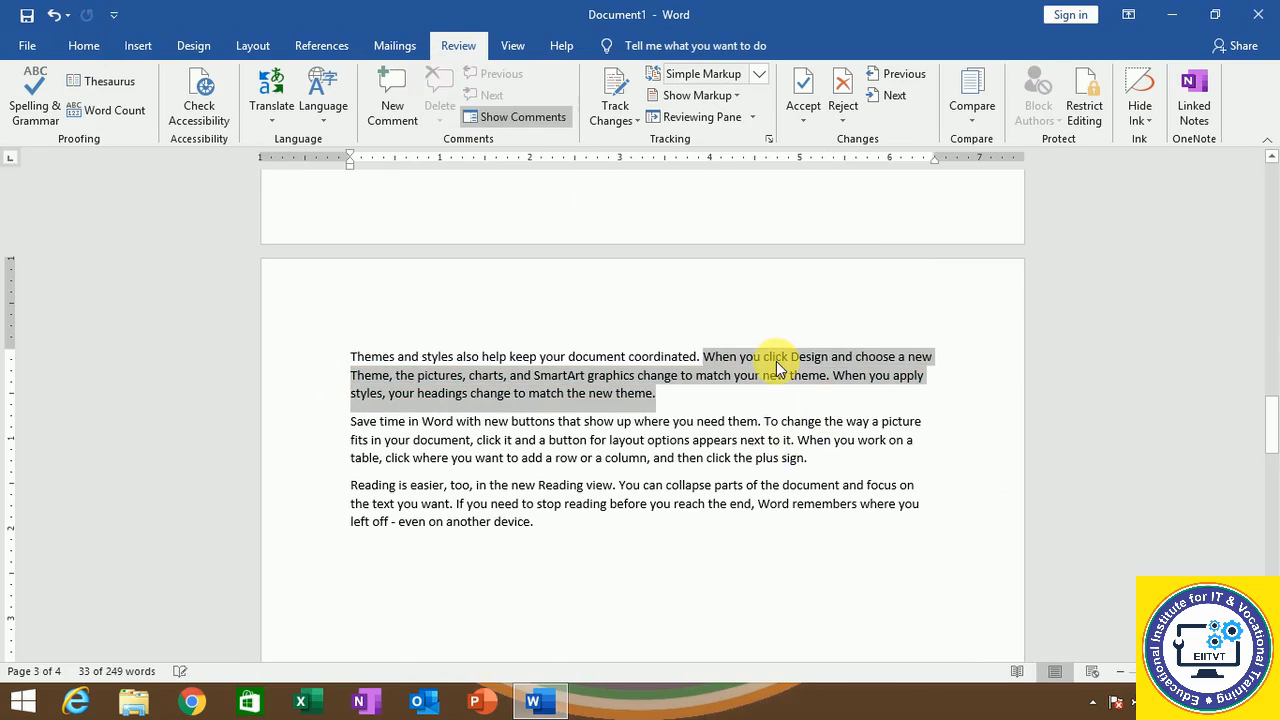
Insert the built-in Blank header into the document.
left_click(140, 47)
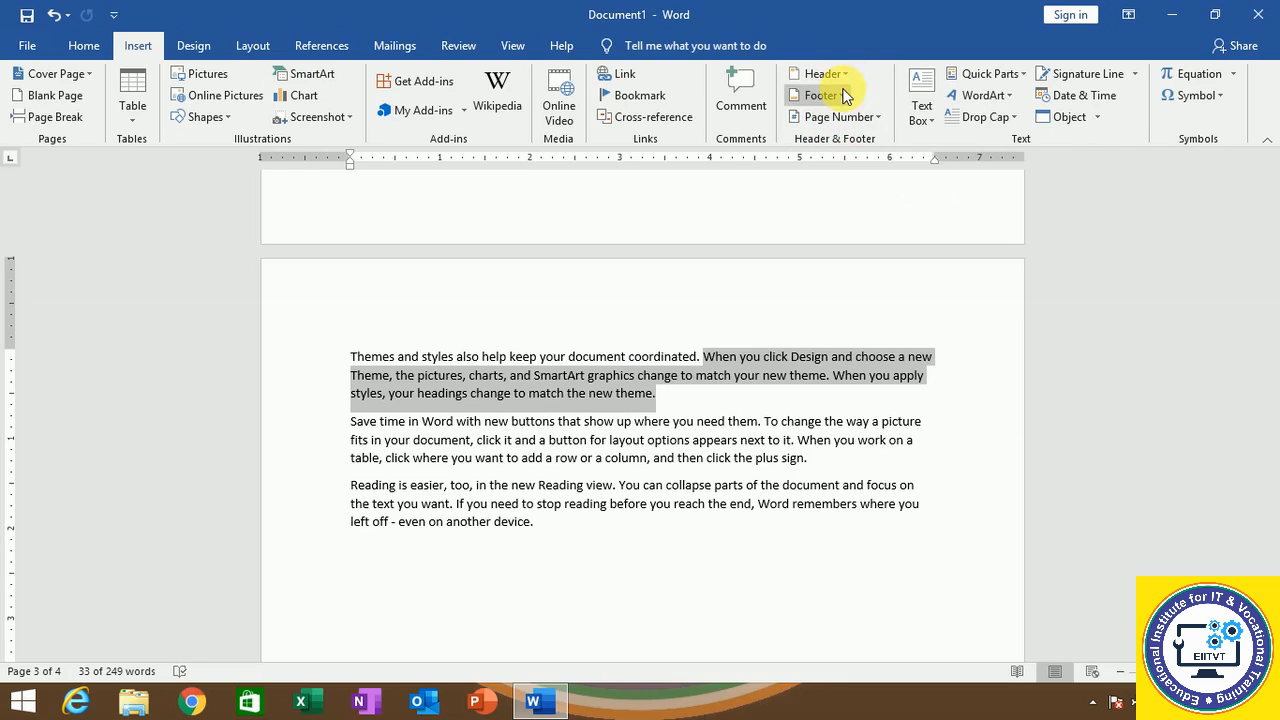
scroll(803, 249, "up", 5)
scroll(797, 232, "up", 5)
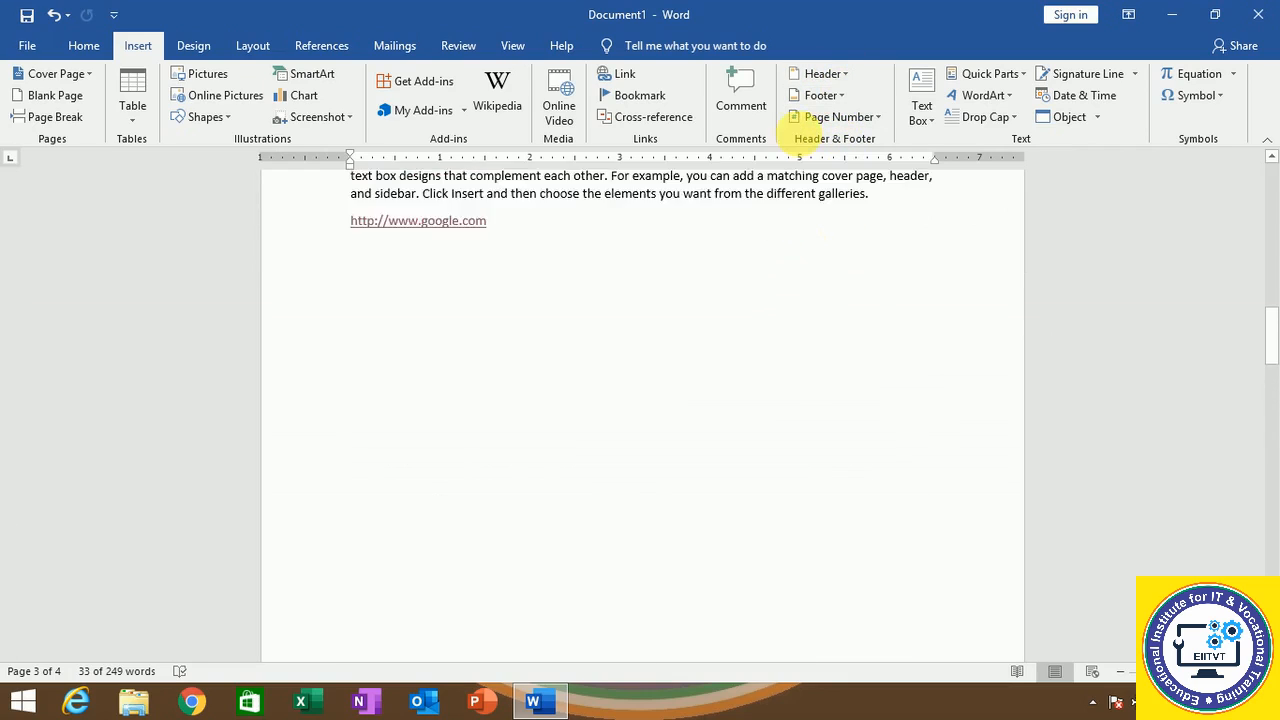
left_click(818, 73)
scroll(710, 320, "up", 10)
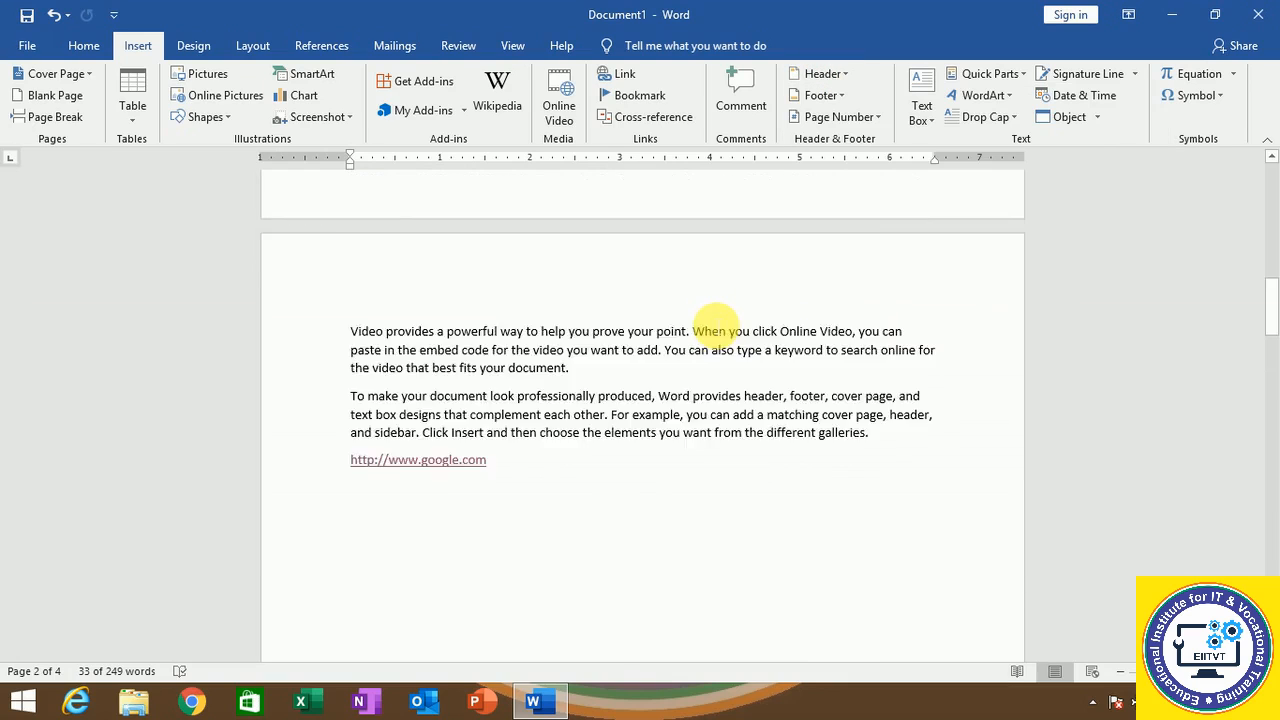
scroll(705, 318, "up", 5)
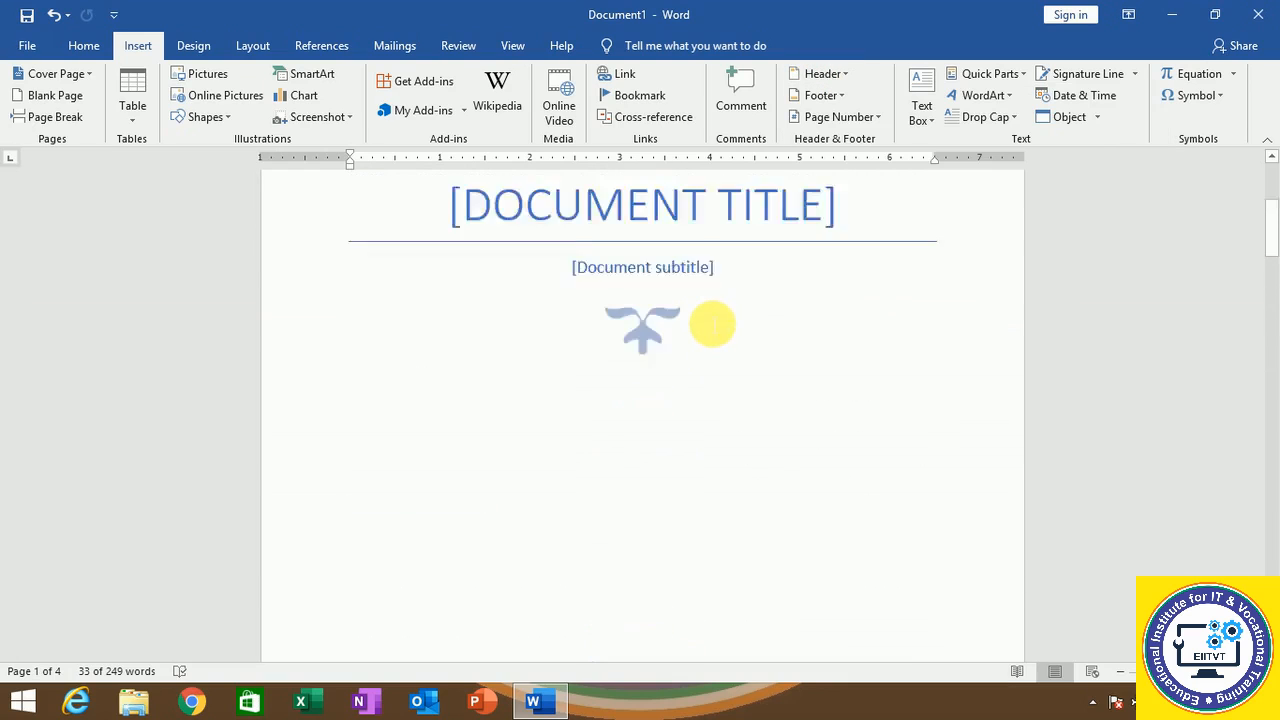
scroll(710, 318, "down", 5)
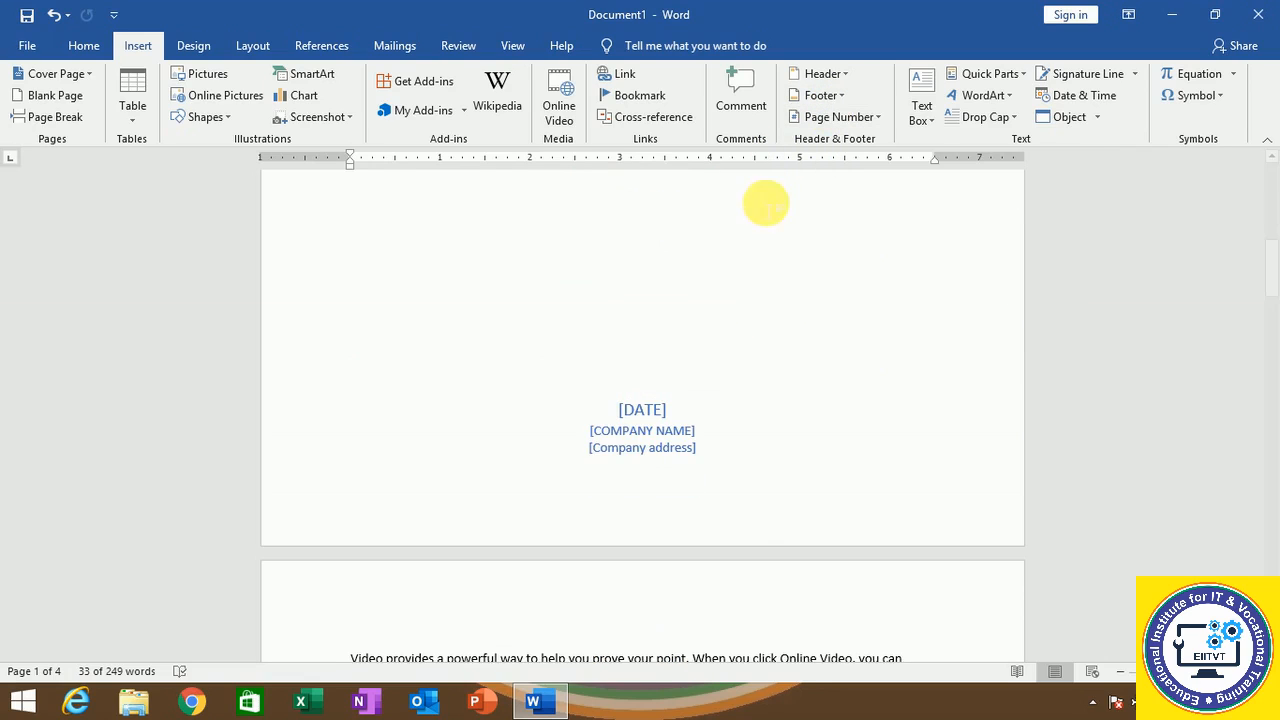
scroll(700, 458, "down", 4)
scroll(695, 452, "down", 5)
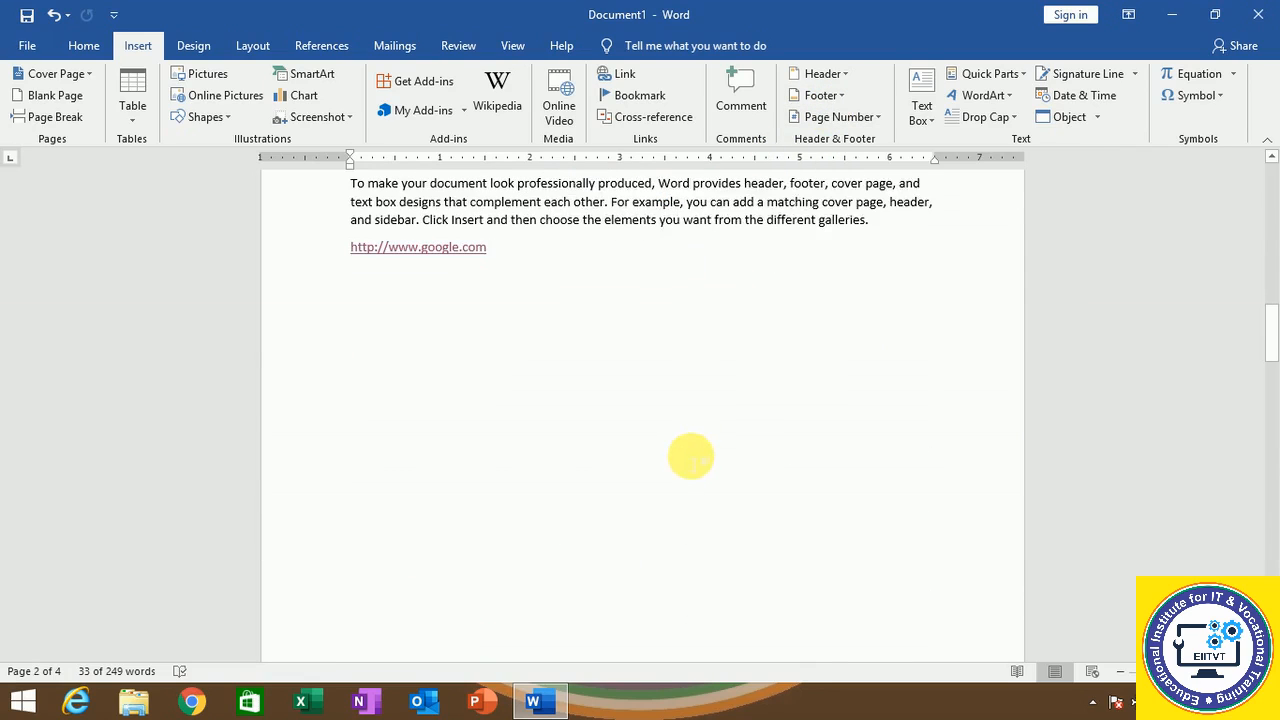
scroll(691, 457, "down", 5)
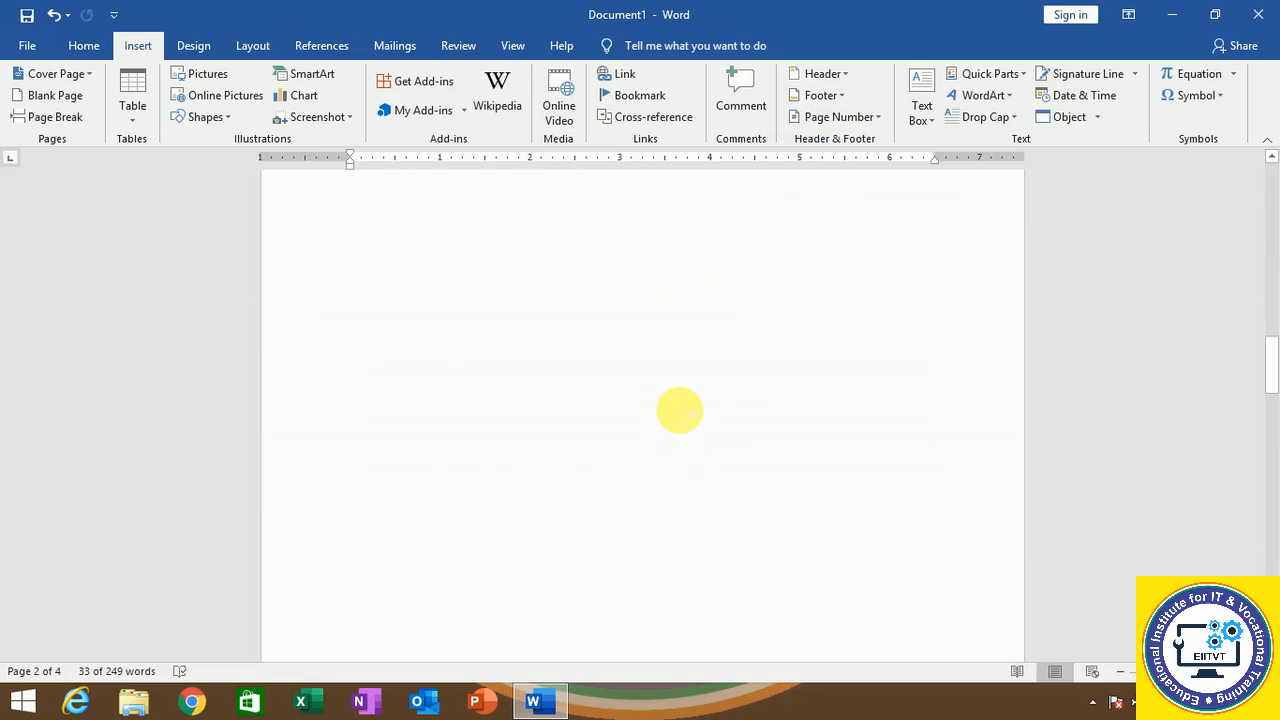
left_click(833, 71)
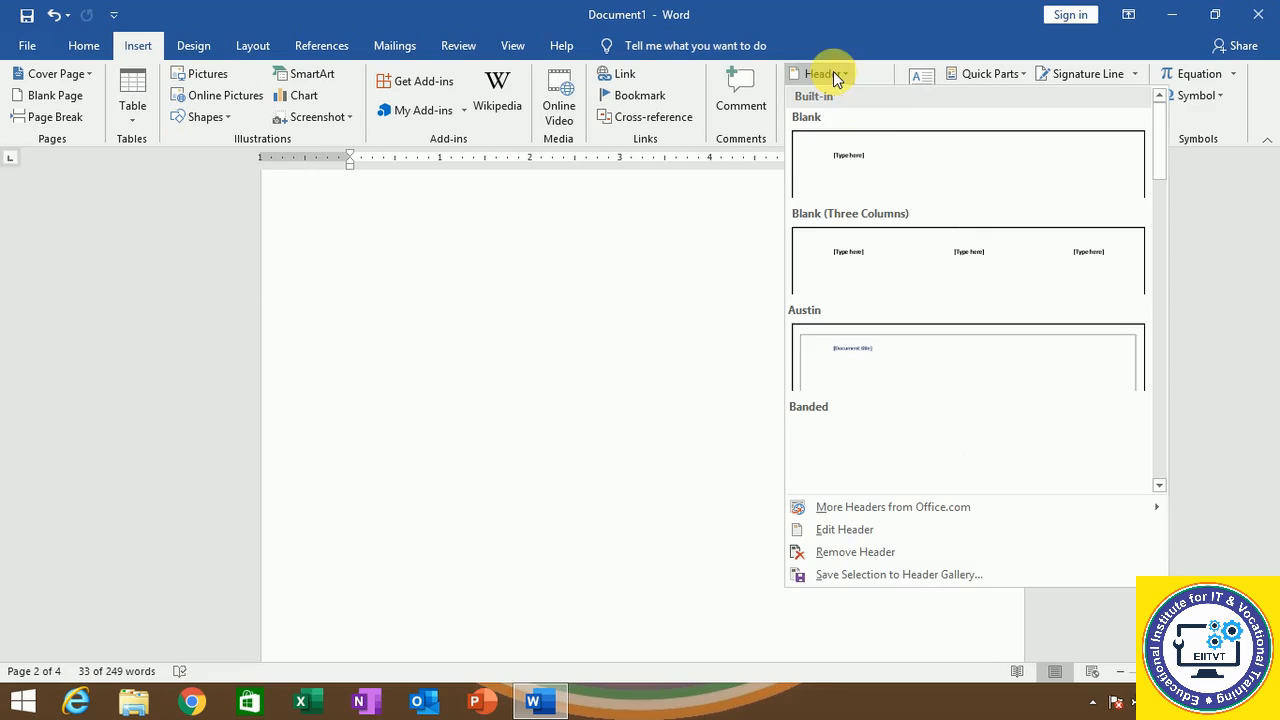
left_click(894, 193)
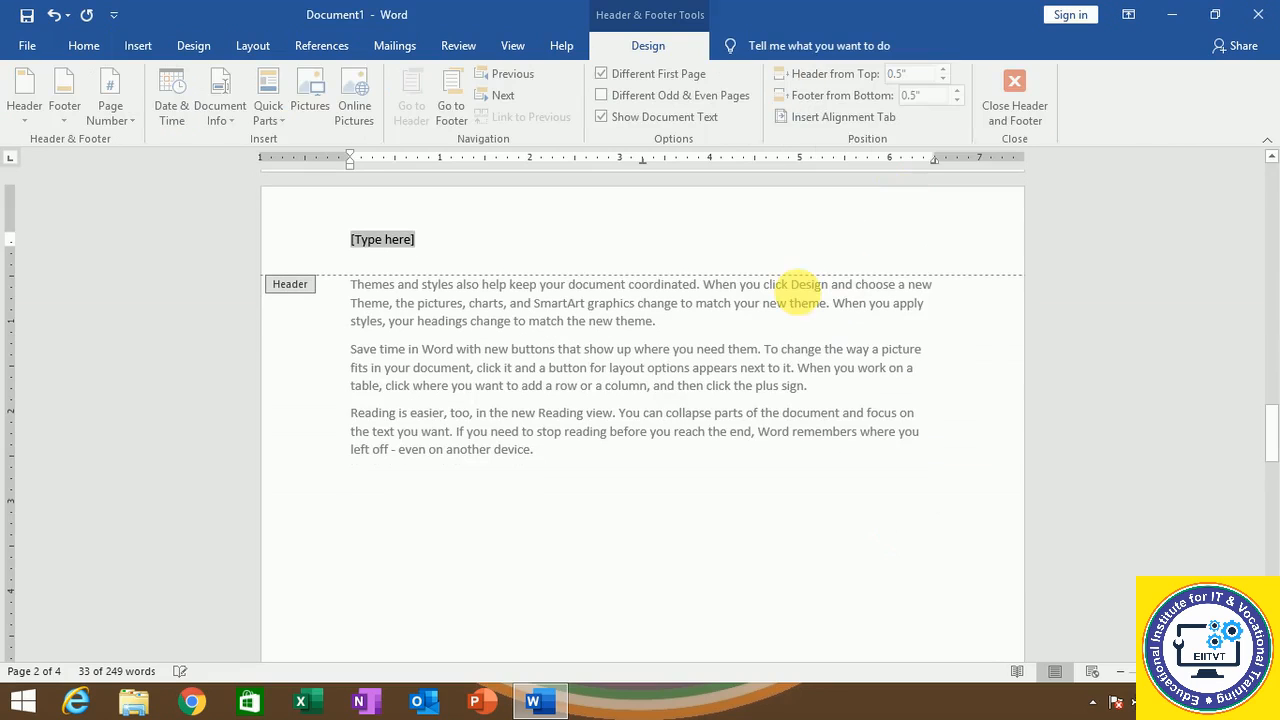
Replace the header placeholder on page 2 with "Rtrytyryutiui6u" and leave header editing.
scroll(545, 318, "up", 3)
scroll(550, 316, "up", 10)
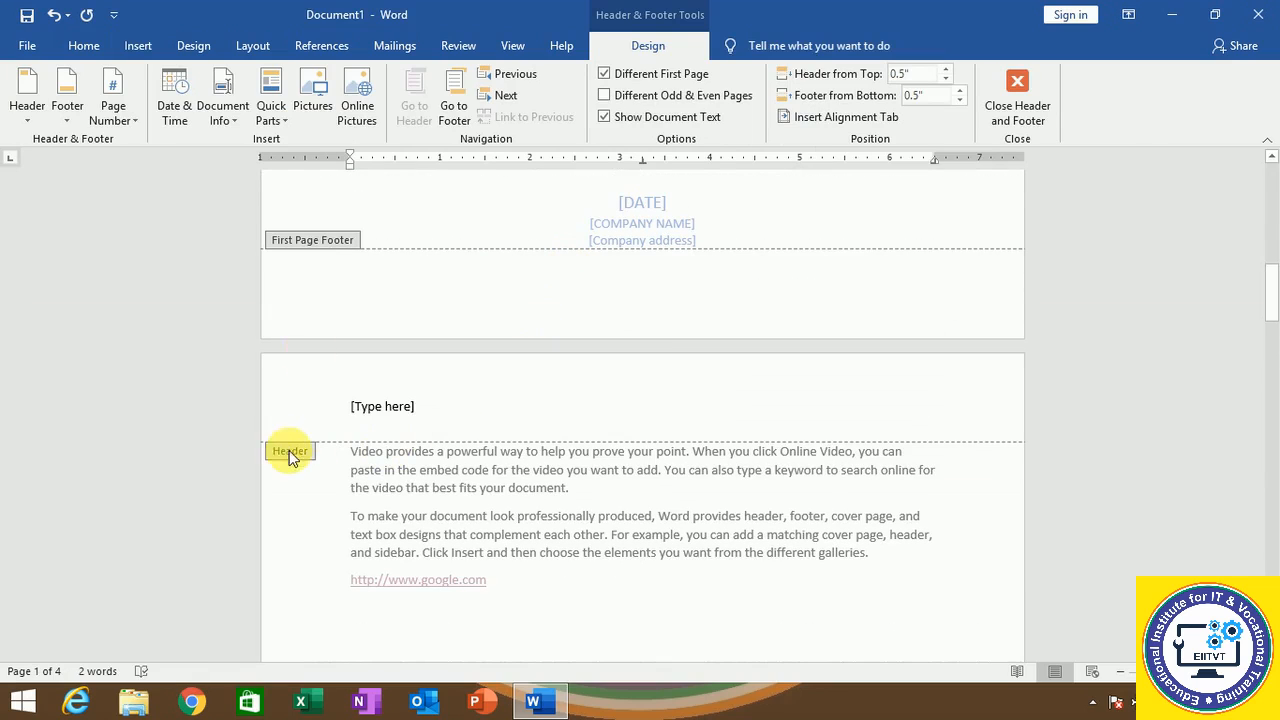
left_click(411, 406)
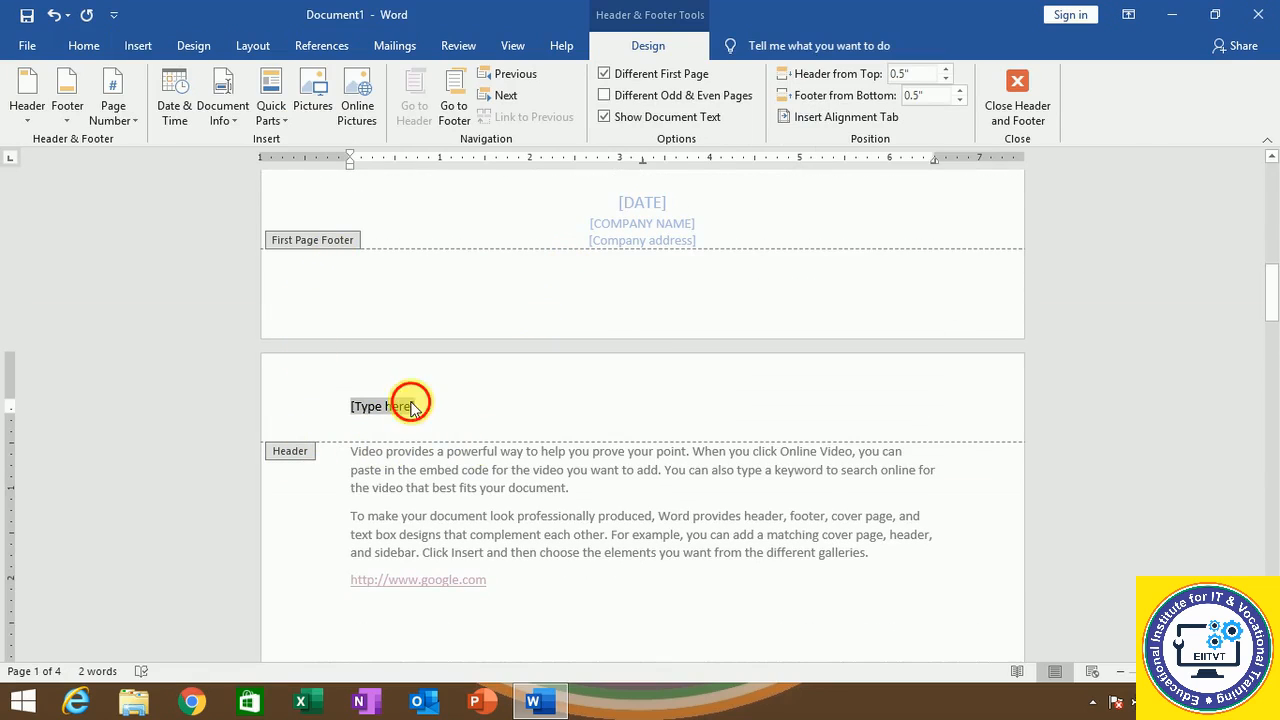
type("rtrytyryutiui6u")
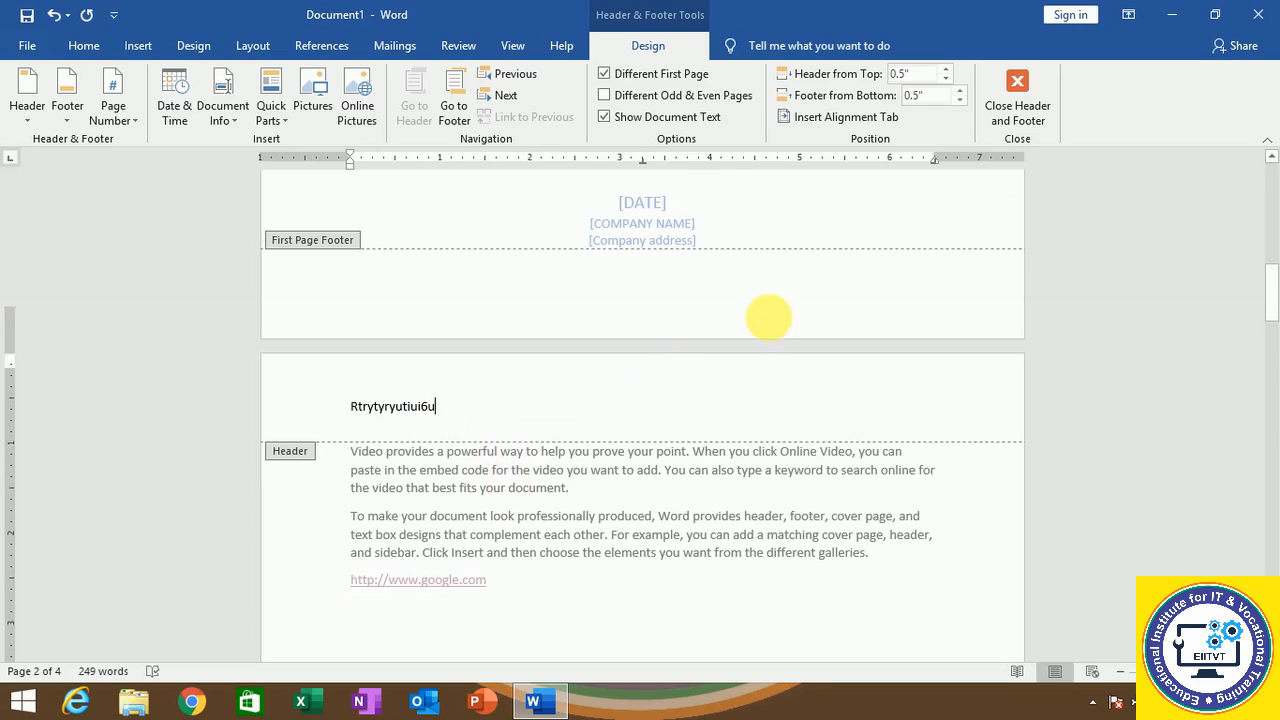
scroll(766, 320, "down", 3)
left_click(1022, 99)
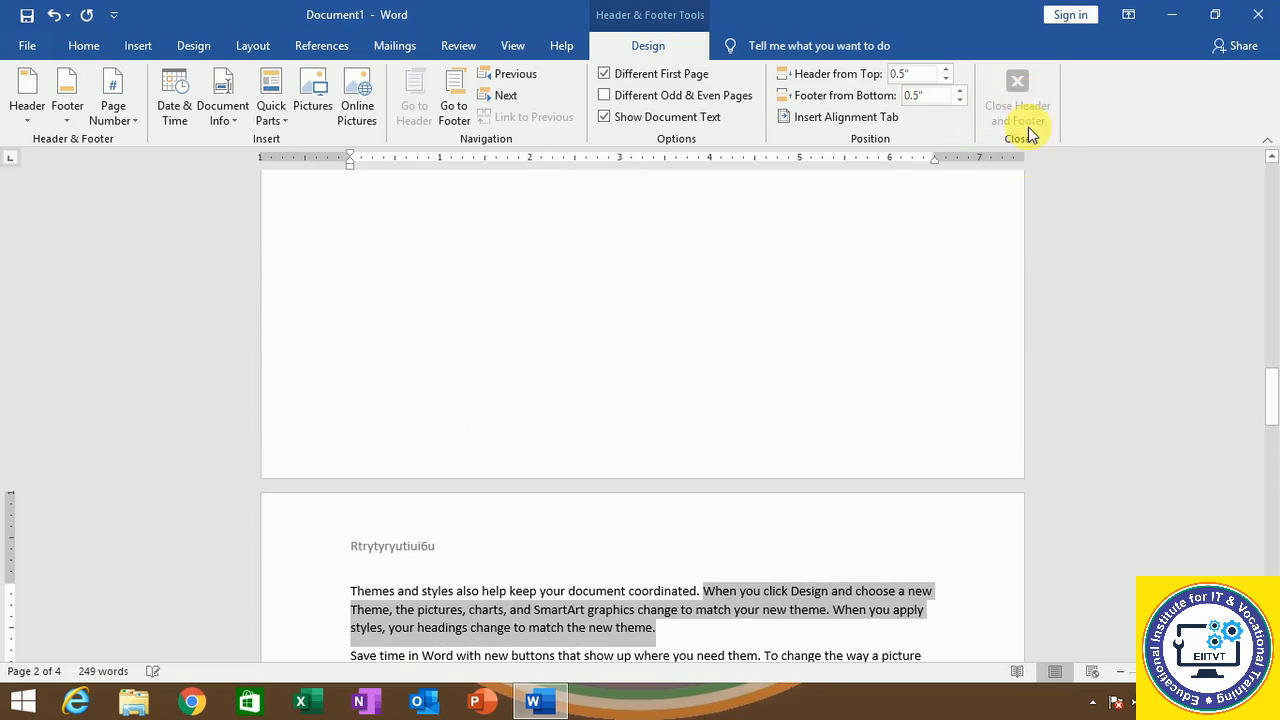
Check how the header repeats across pages 2 to 4.
scroll(643, 368, "down", 4)
scroll(648, 355, "up", 1)
scroll(655, 340, "up", 11)
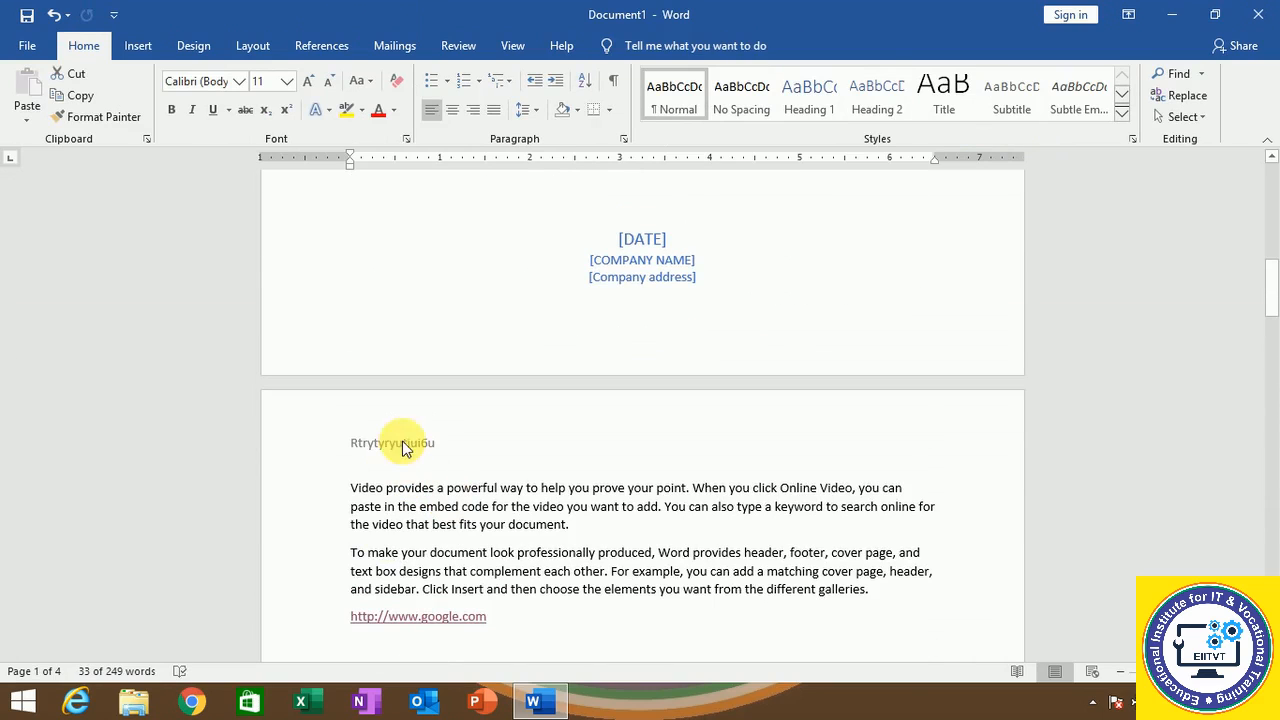
scroll(411, 451, "down", 11)
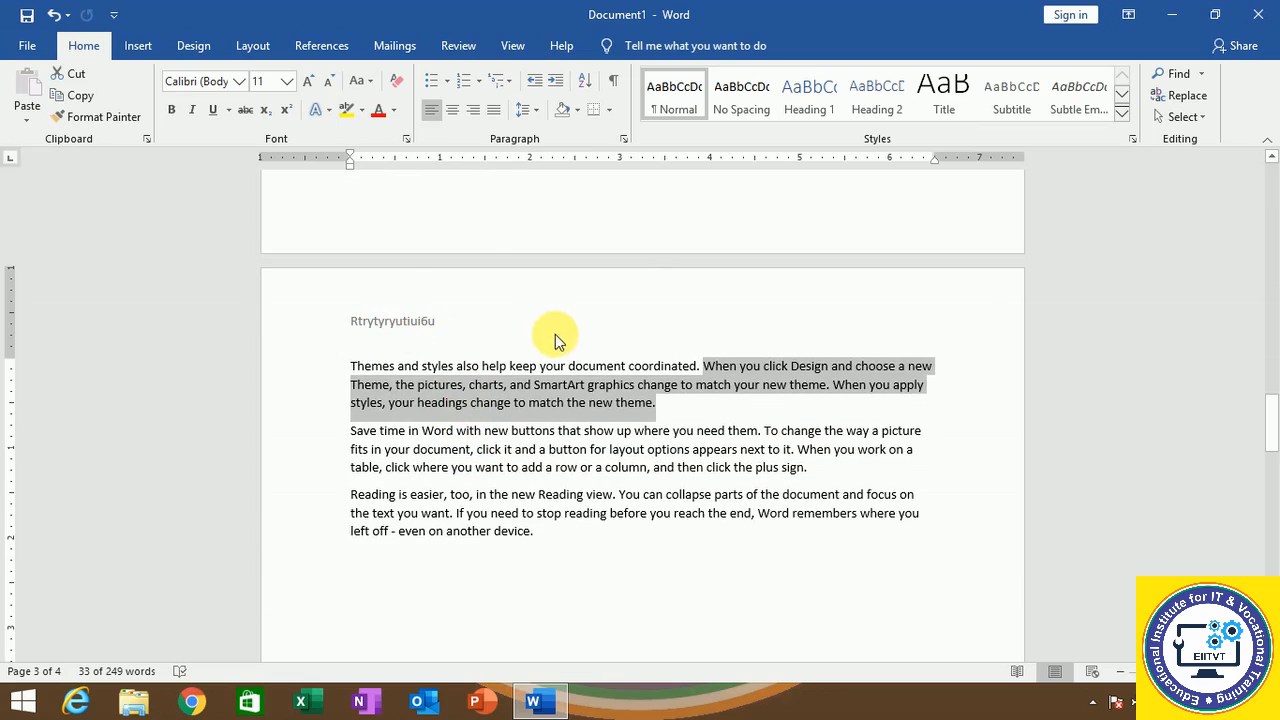
scroll(560, 337, "down", 3)
scroll(568, 328, "down", 5)
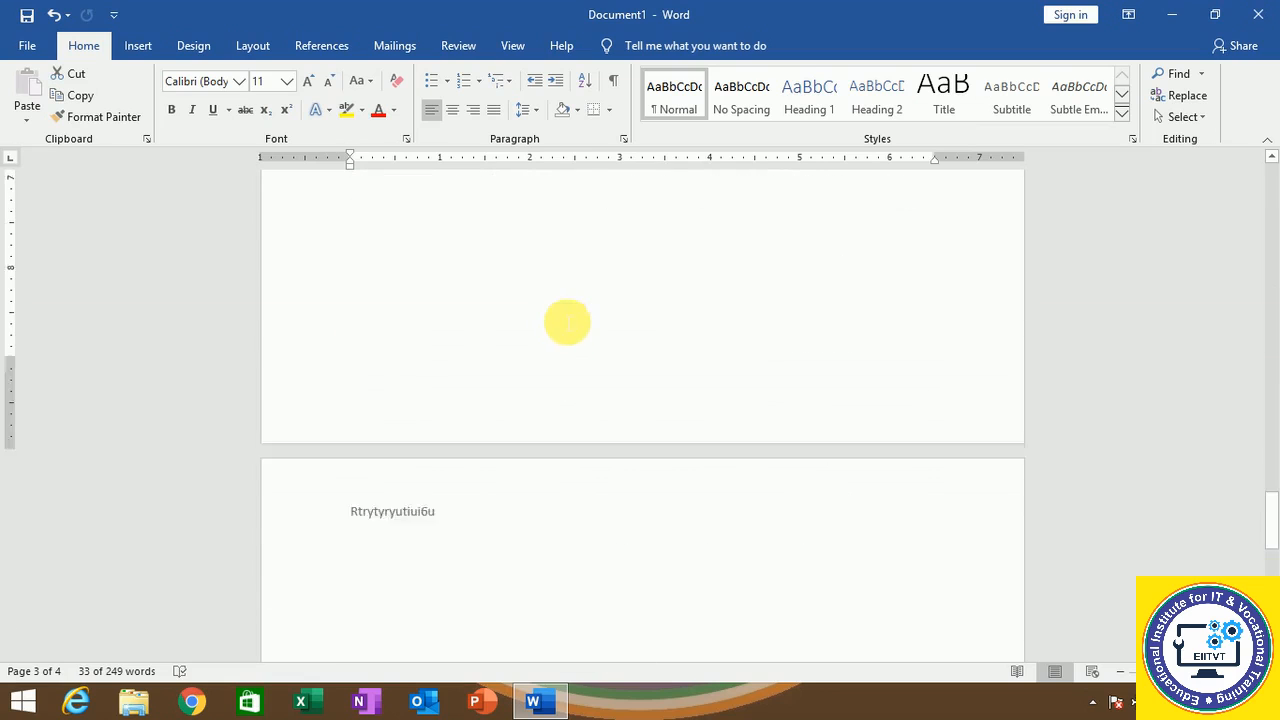
Browse the page number designs for the top of page, bottom of page and page margins without inserting one.
left_click(136, 46)
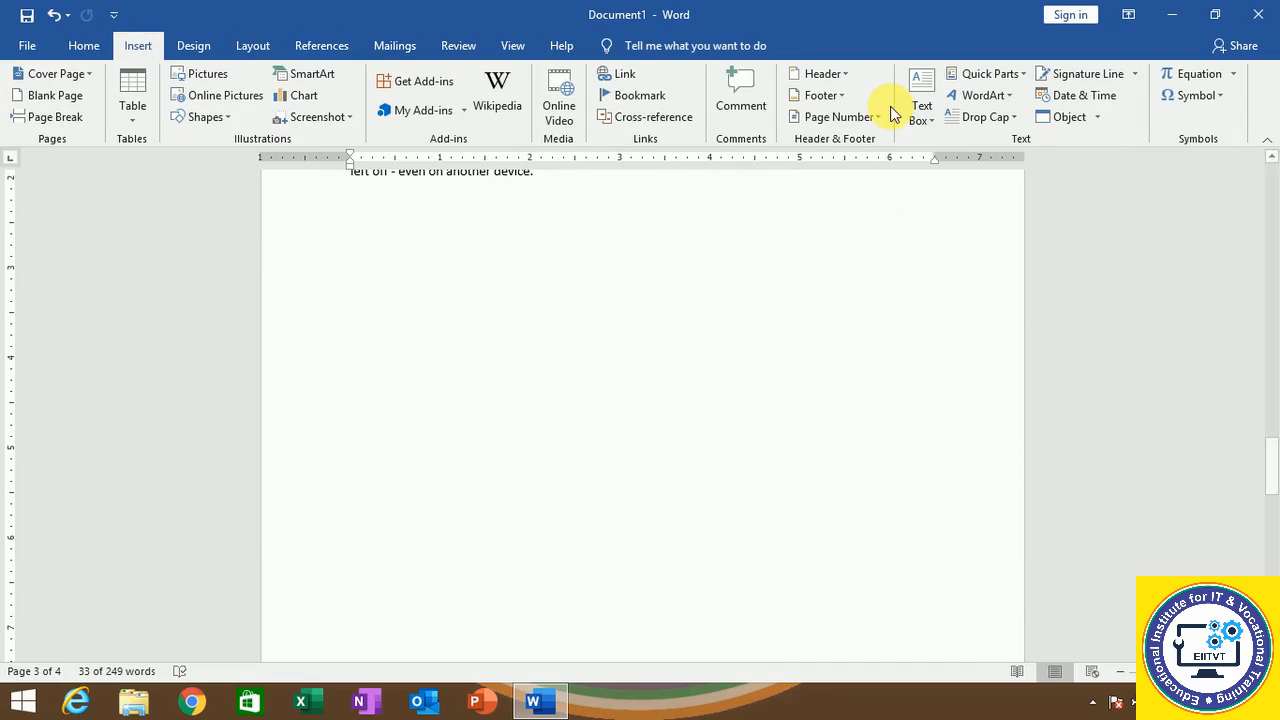
left_click(872, 118)
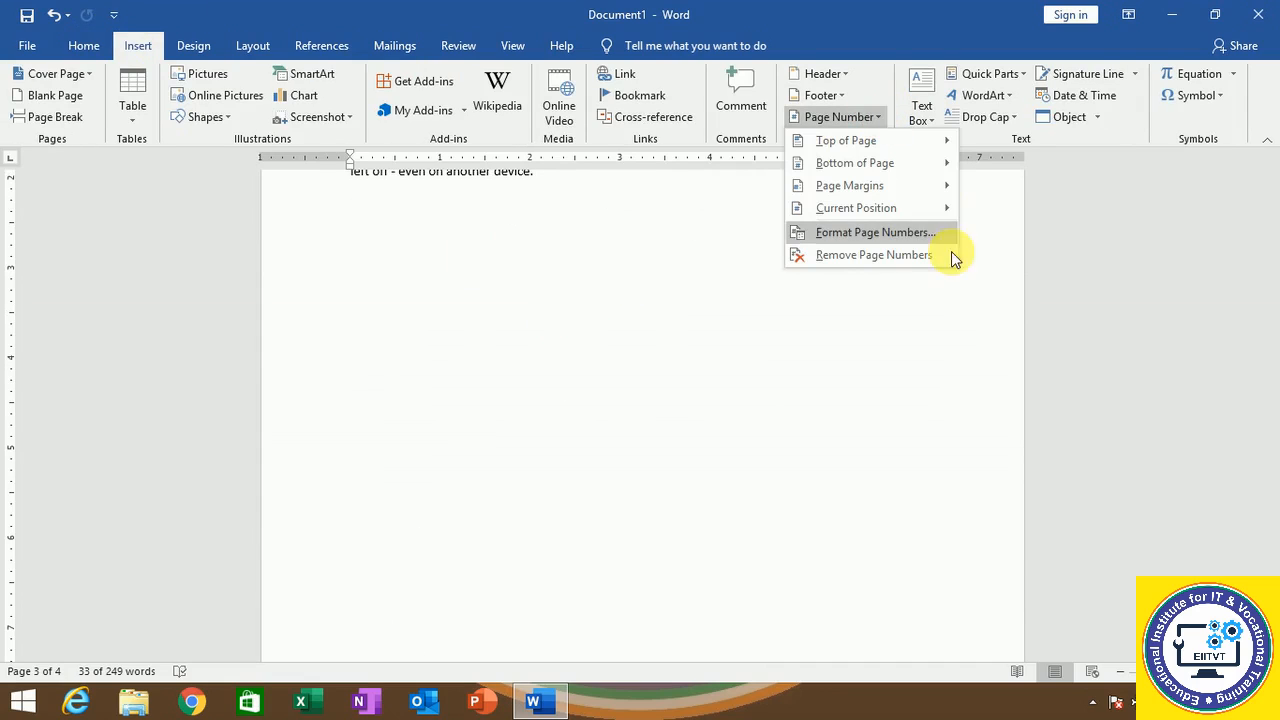
mouse_move(864, 140)
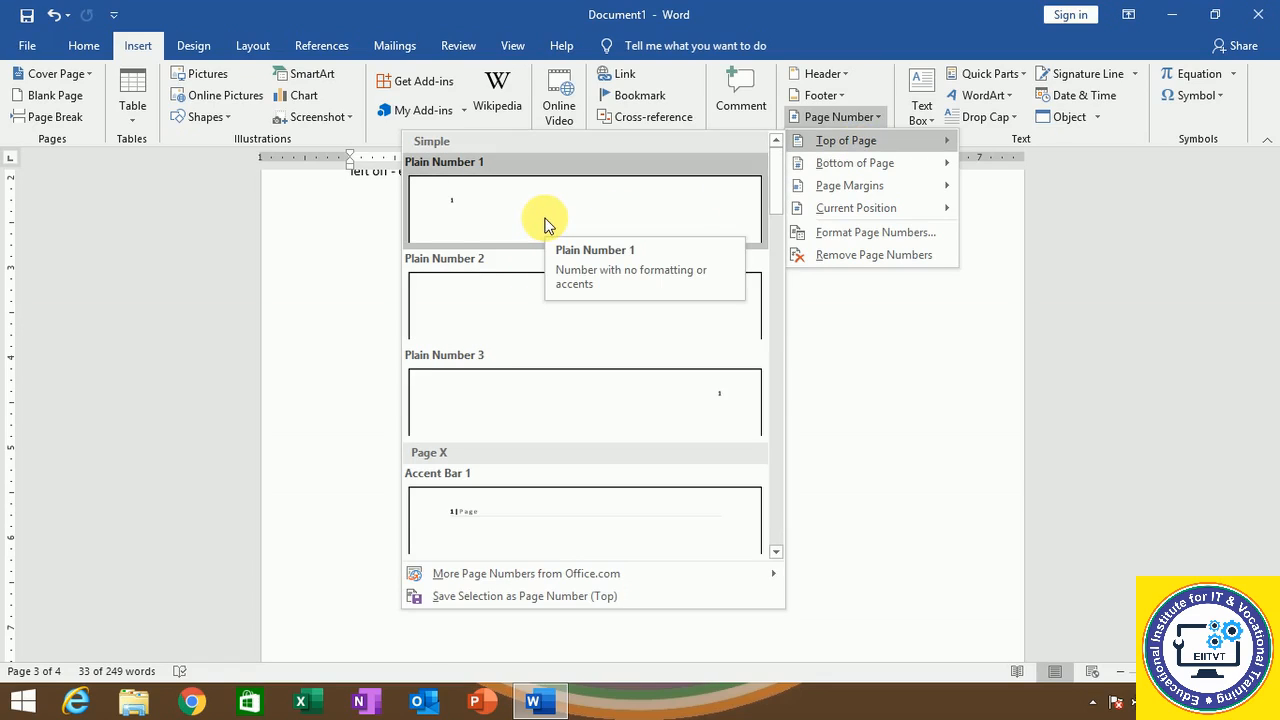
mouse_move(903, 167)
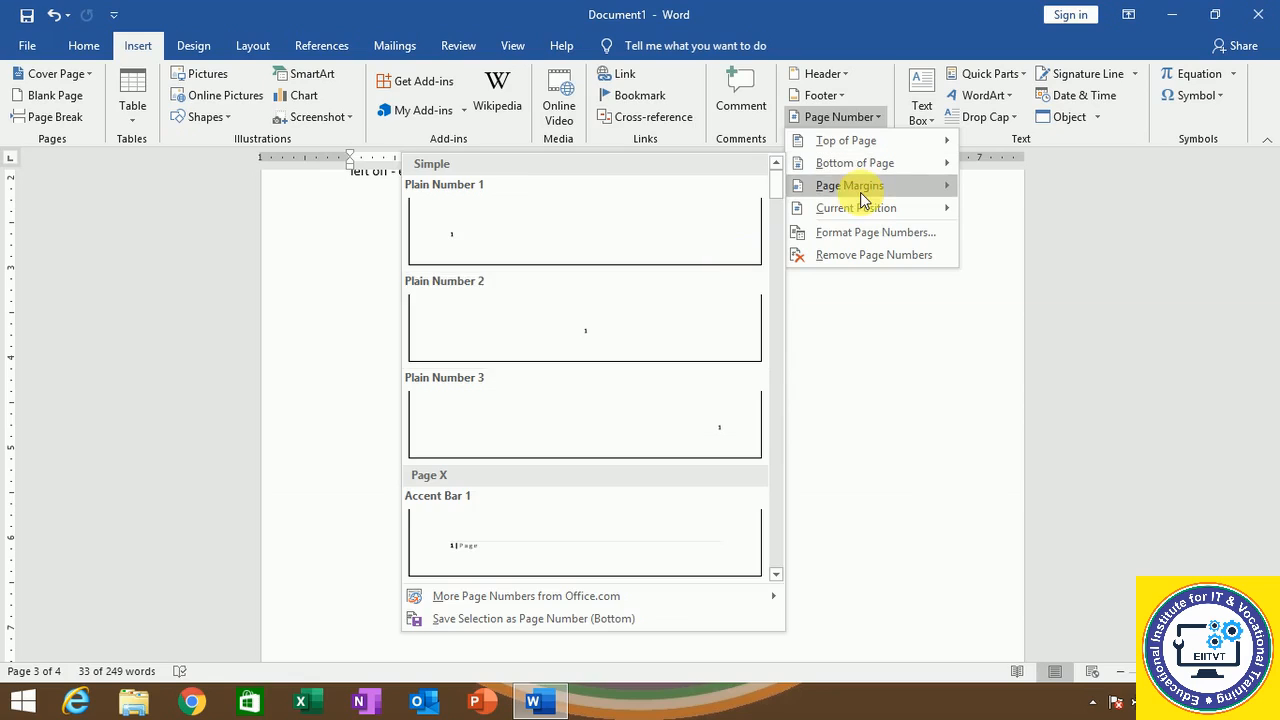
mouse_move(857, 186)
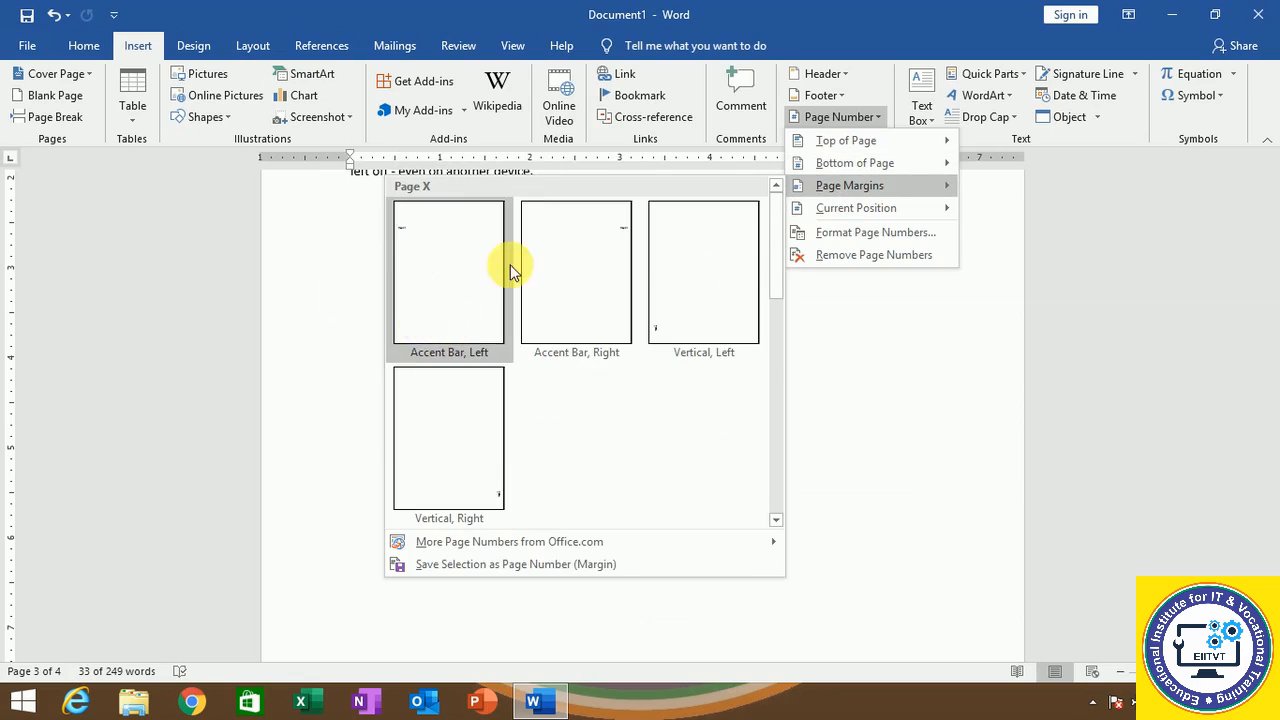
left_click(971, 380)
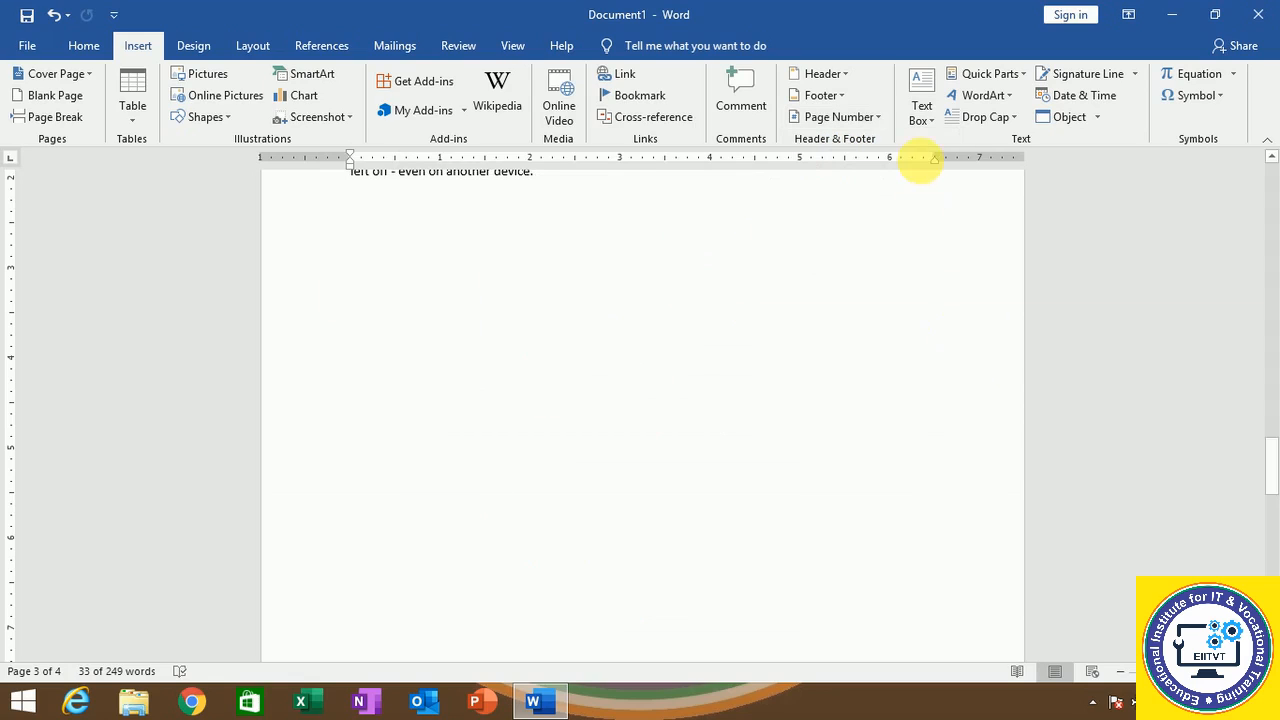
Insert a Simple Text Box below the last paragraph on page 3.
left_click(926, 110)
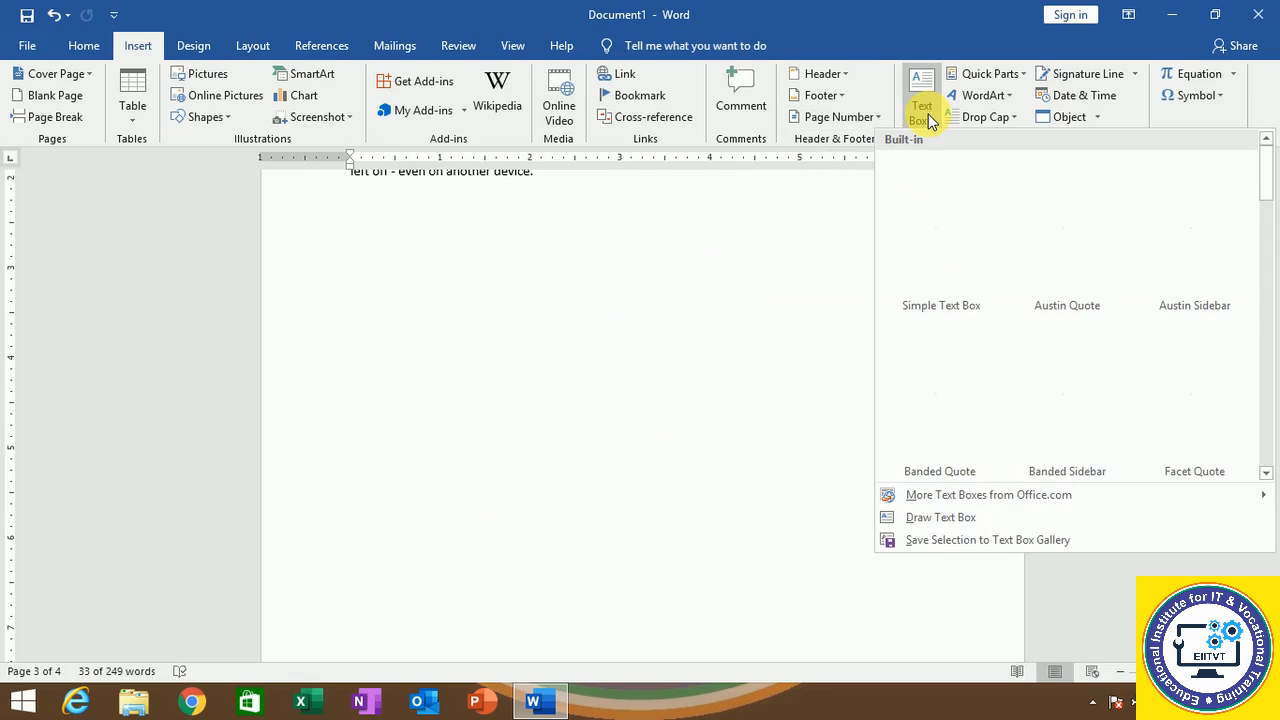
left_click(666, 383)
scroll(668, 386, "up", 6)
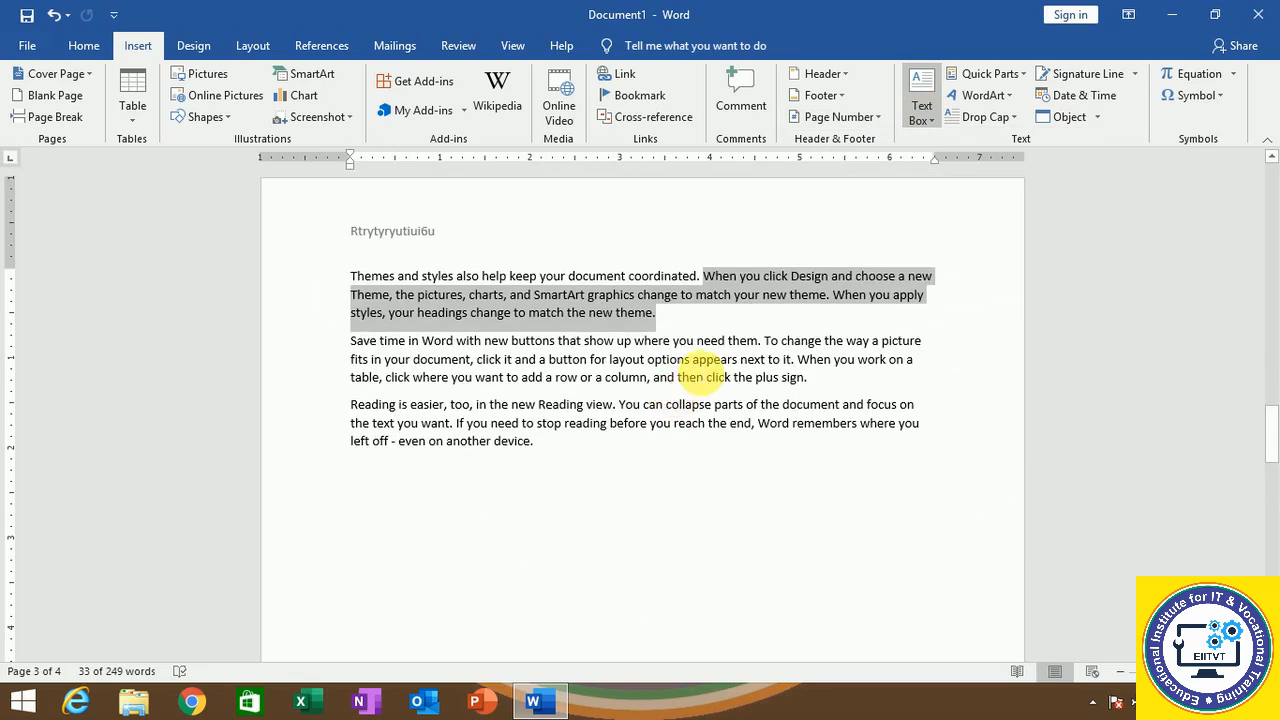
scroll(680, 396, "down", 2)
left_click(629, 405)
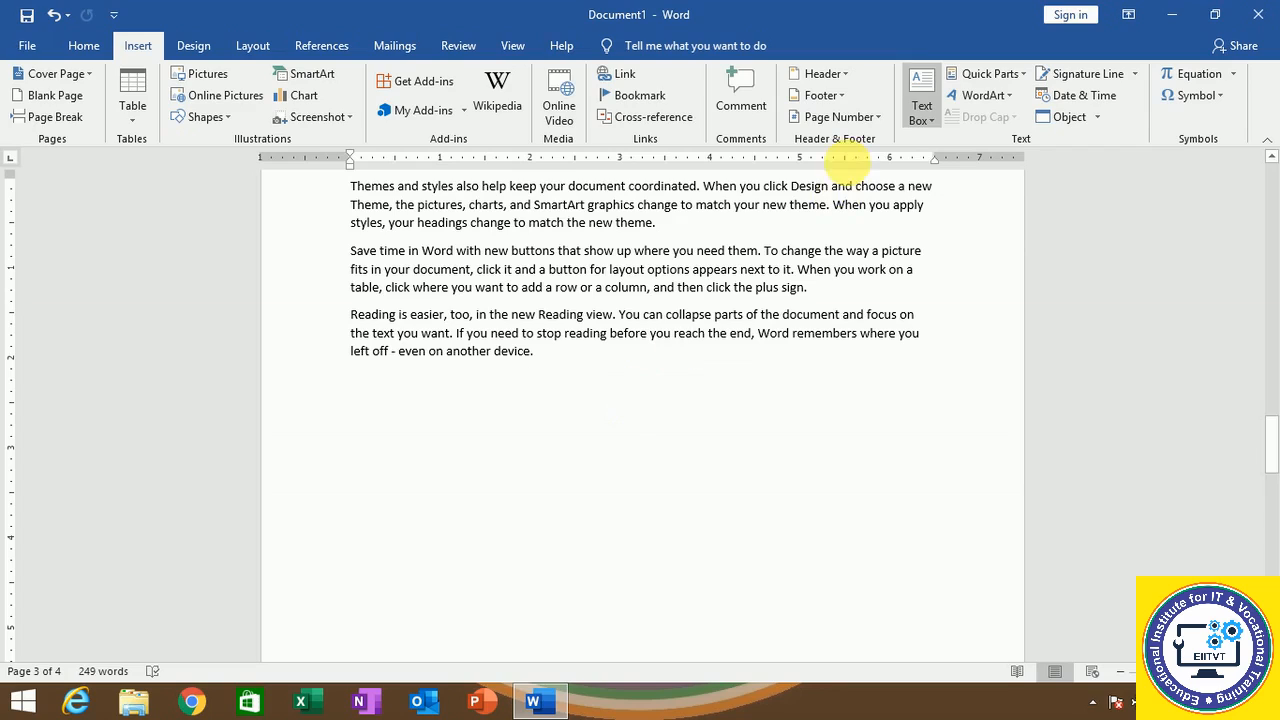
left_click(921, 118)
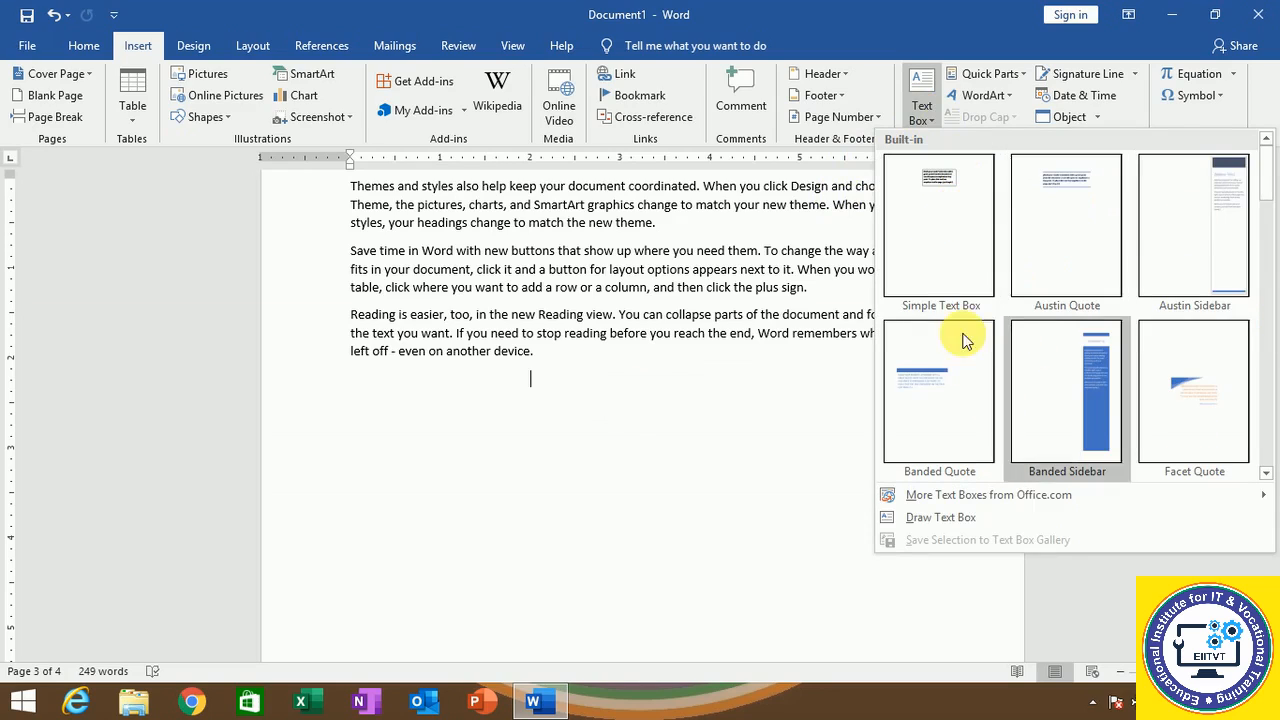
left_click(952, 236)
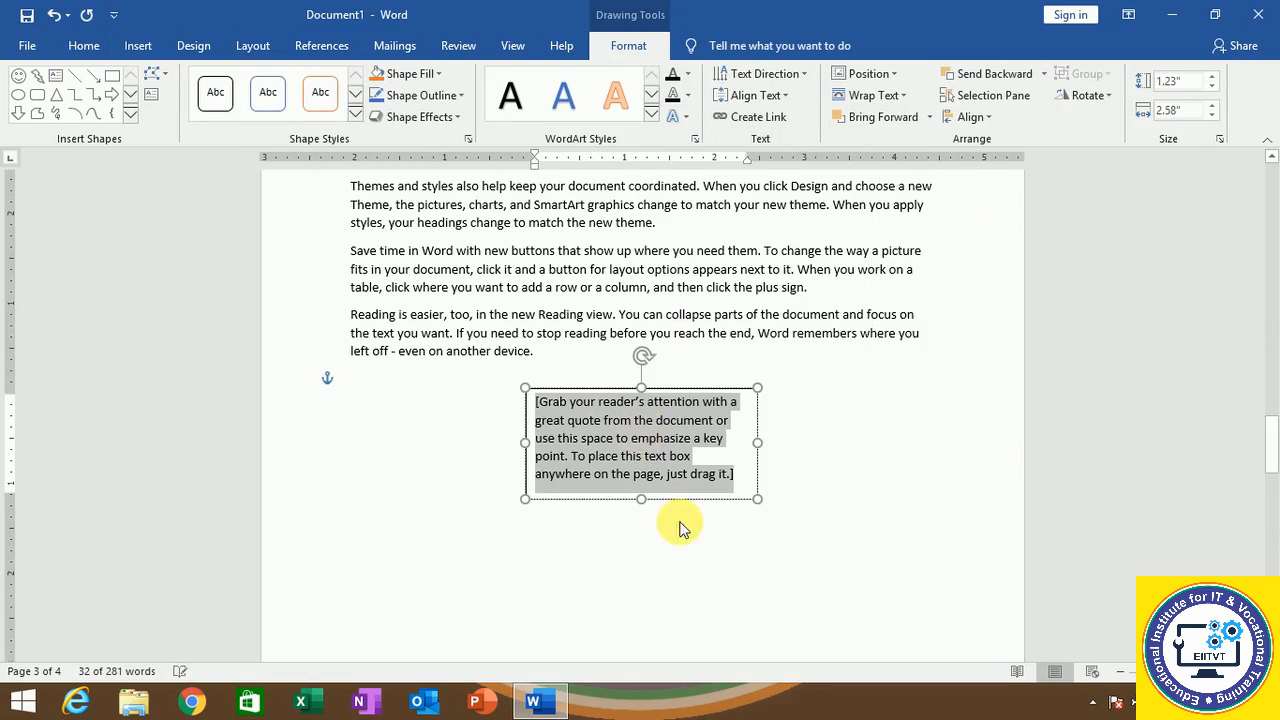
Fill the text box with the lines "Adggrgrggggrwgf" and "Rgrgfgerg", and delete the whole box.
type("adg")
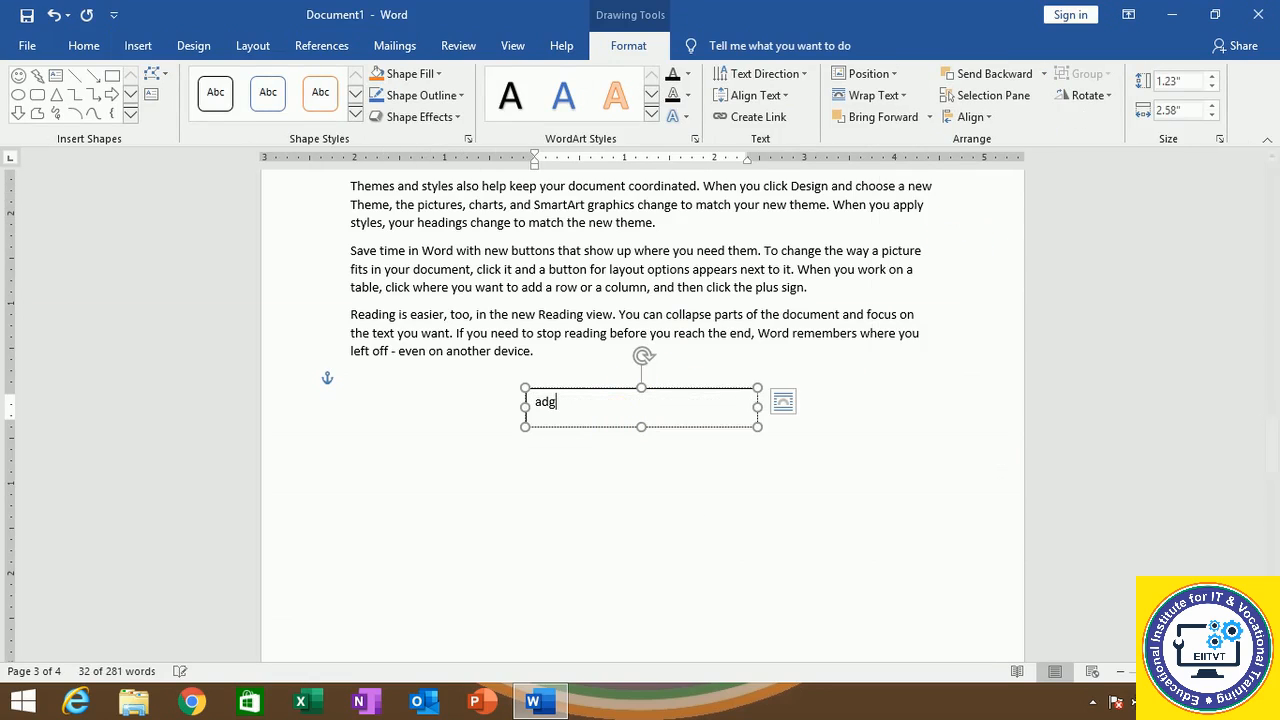
type("grgrggggrwgf")
key("Return")
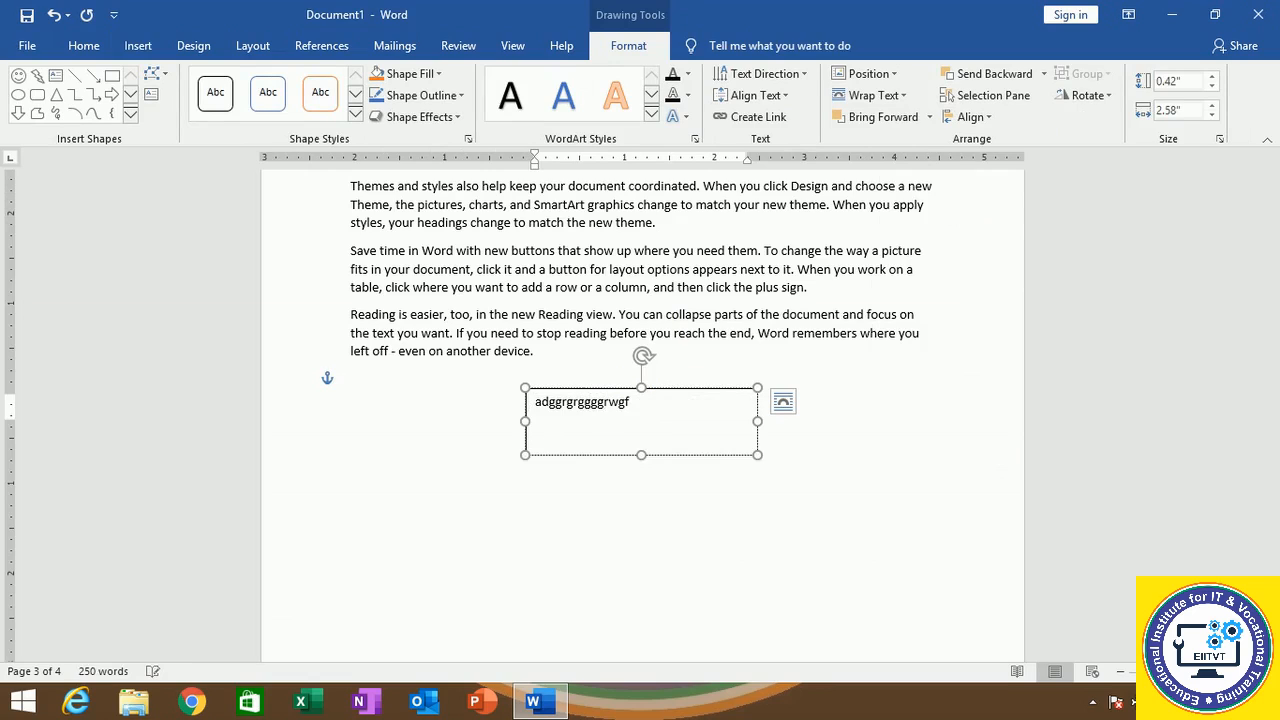
type("rgrgfgerg")
key("Return")
key("BackSpace")
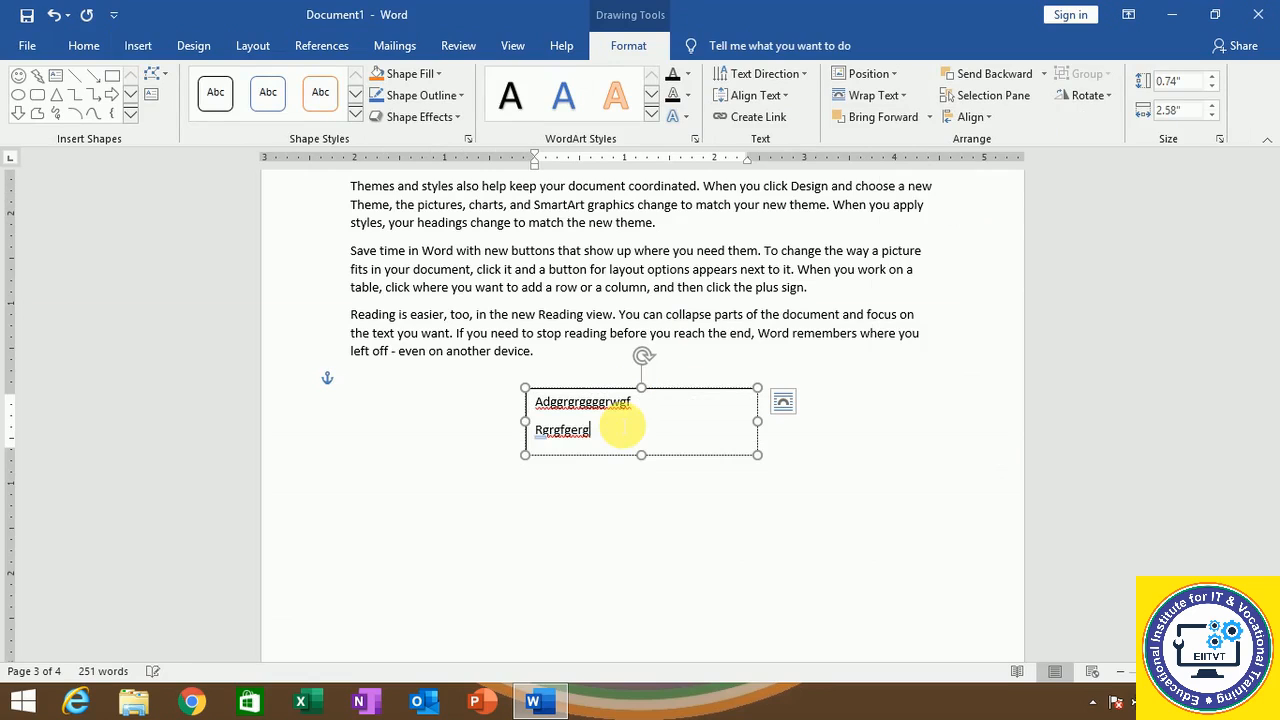
left_click(671, 389)
key("Delete")
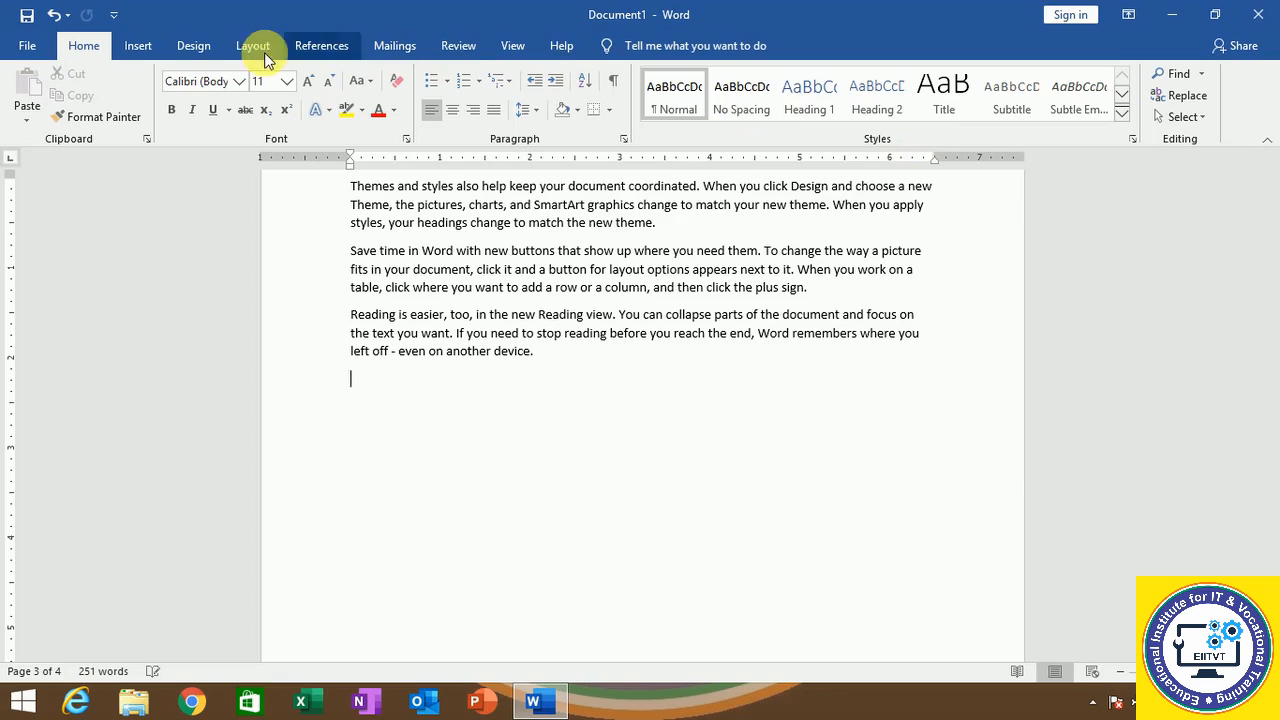
Look at the Quick Parts options and add the lines "Kihgfesrtrerg", "Fgdhfgjfhjfh" and "Thdhhy" below the last paragraph on page 3.
left_click(136, 45)
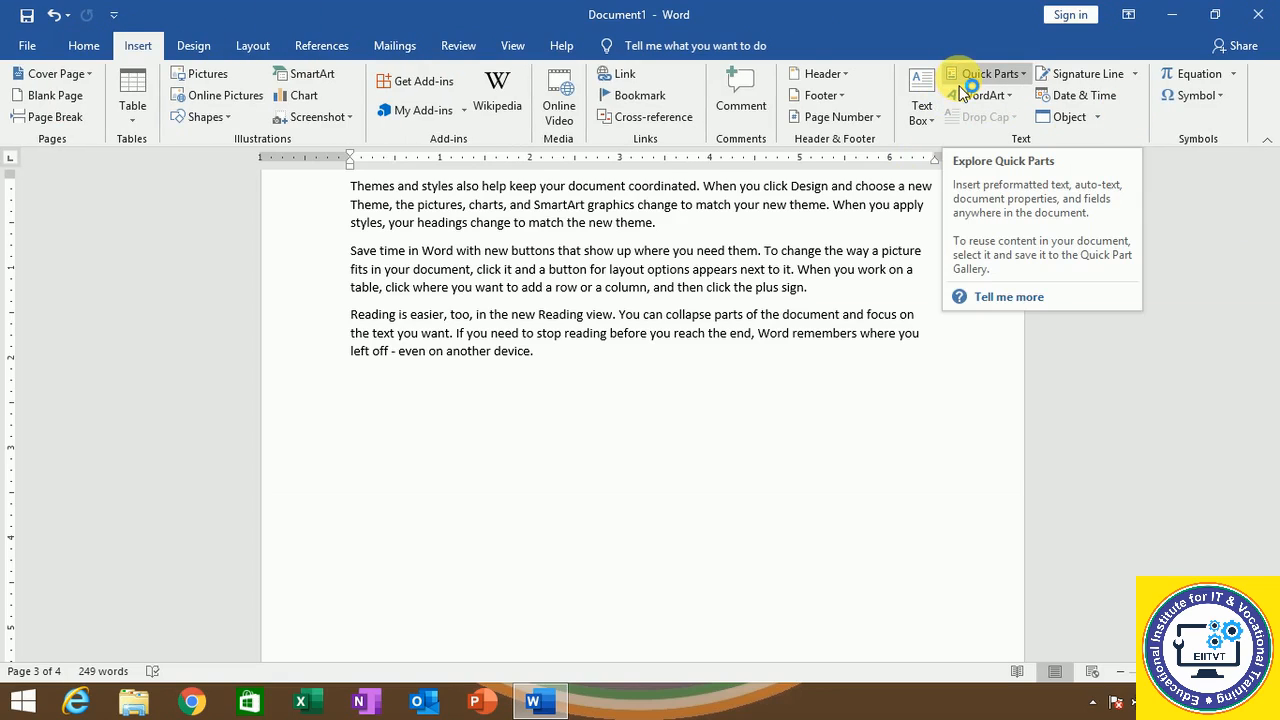
left_click(990, 80)
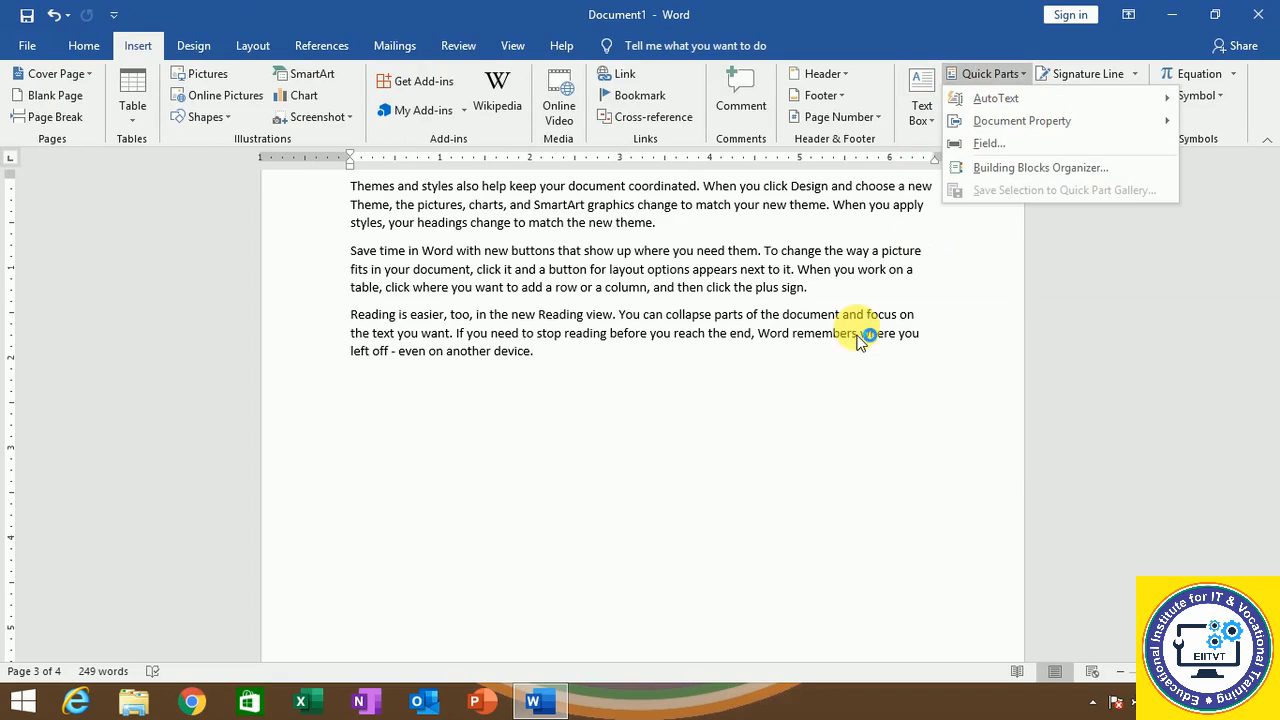
left_click(580, 350)
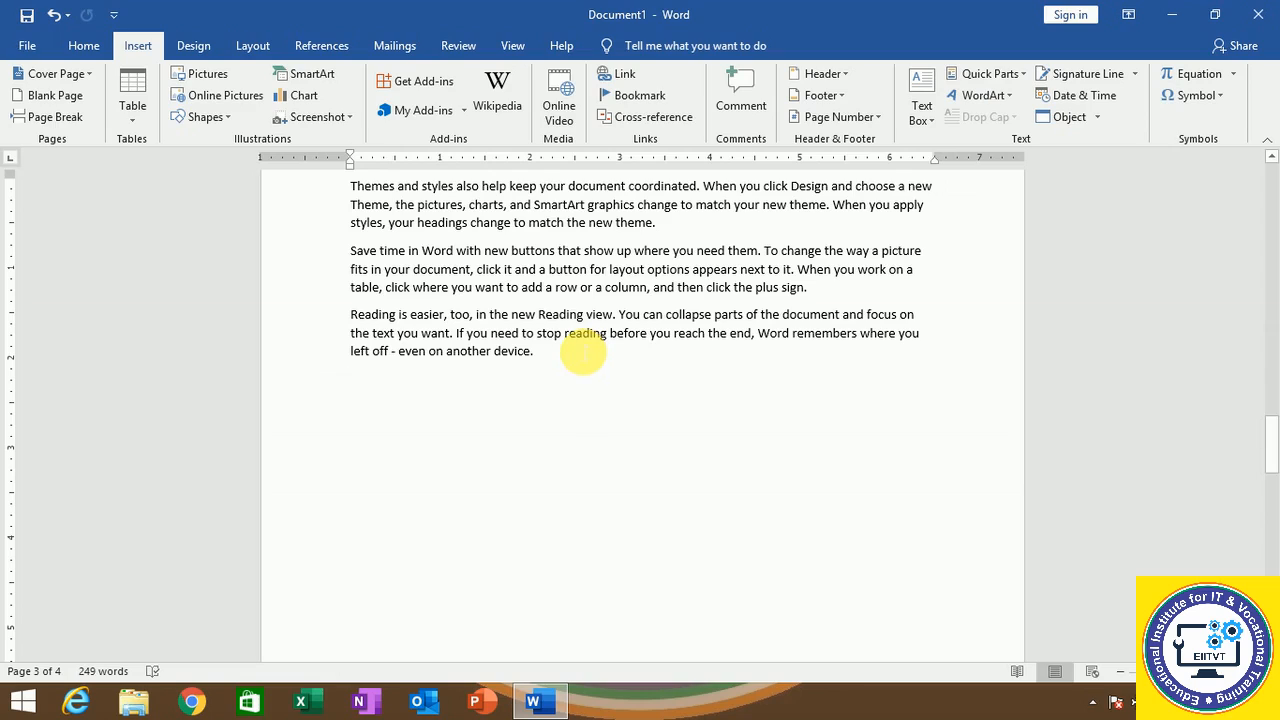
type("kihgfesrt")
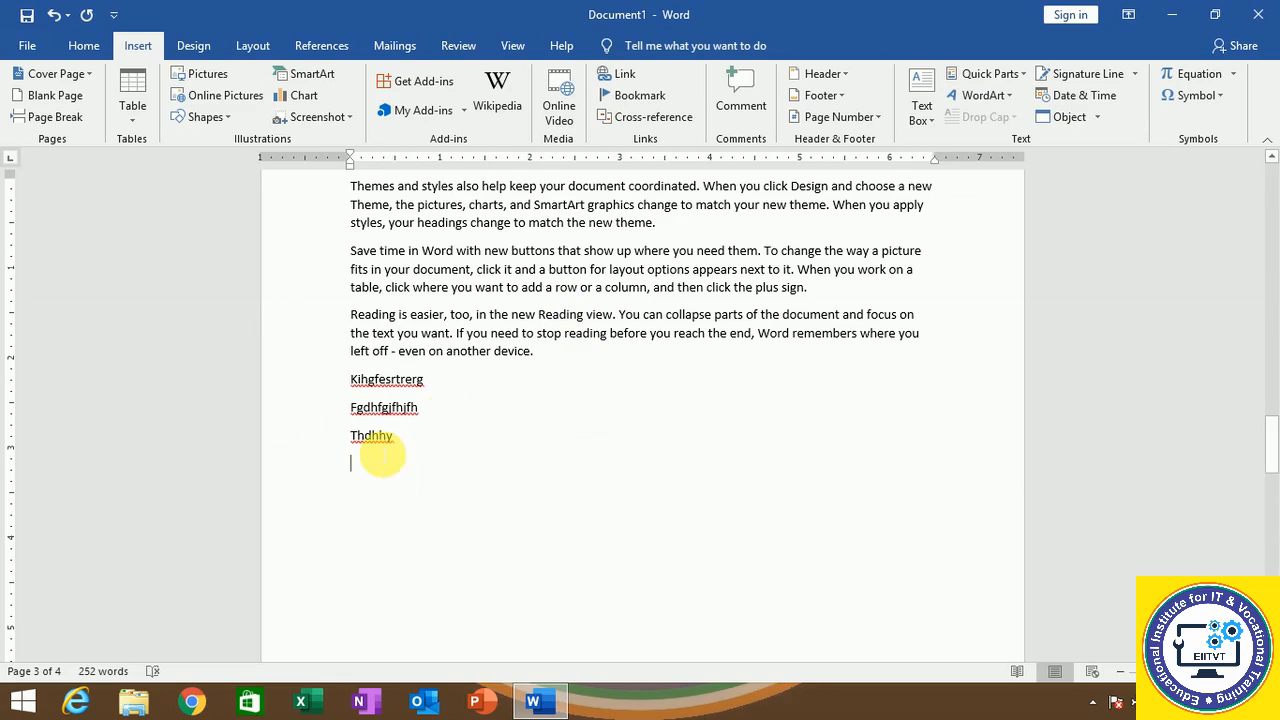
Delete the three lines "Kihgfesrtrerg", "Fgdhfgjfhjfh" and "Thdhhy" below the last paragraph on page 3.
scroll(620, 340, "up", 3)
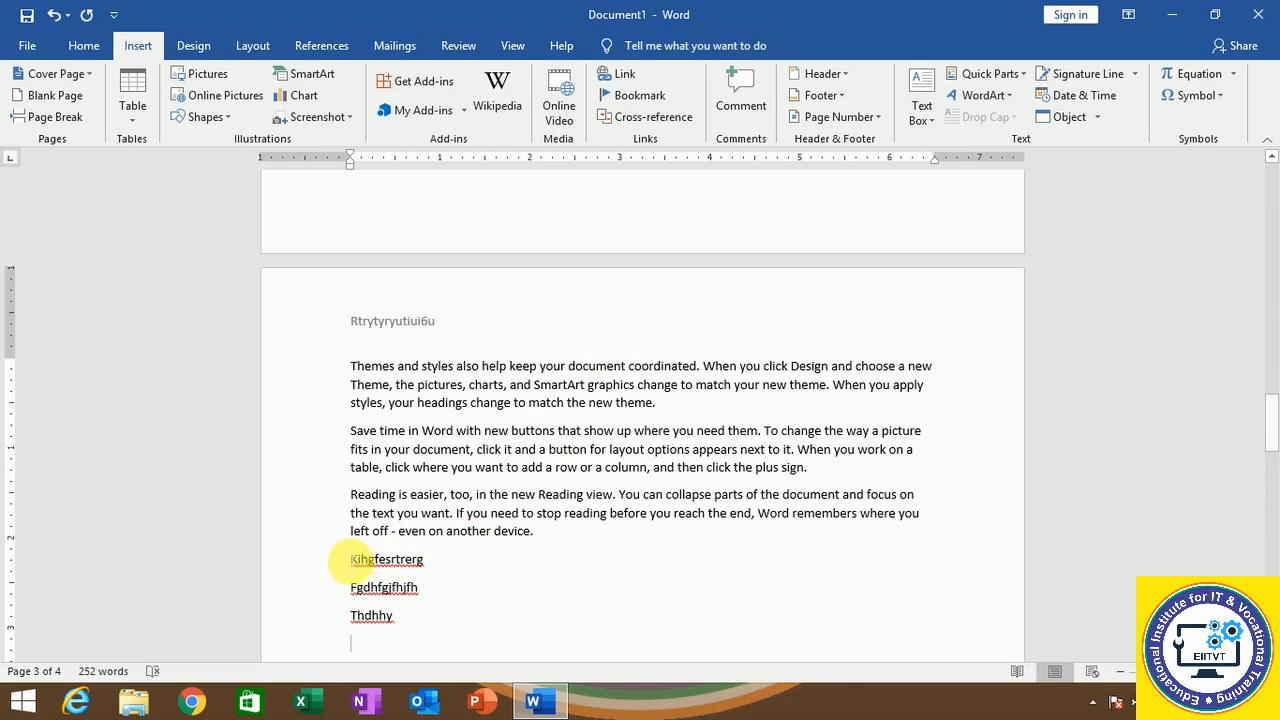
left_click_drag(350, 562, 423, 634)
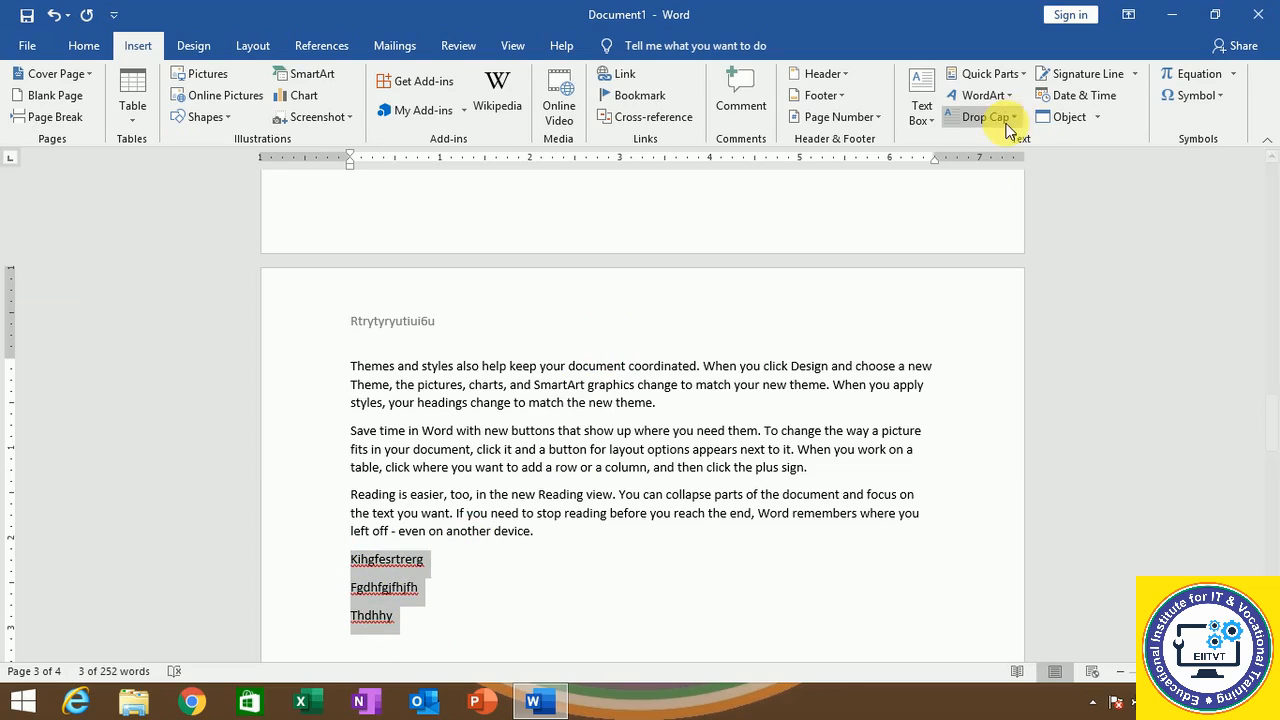
key("Delete")
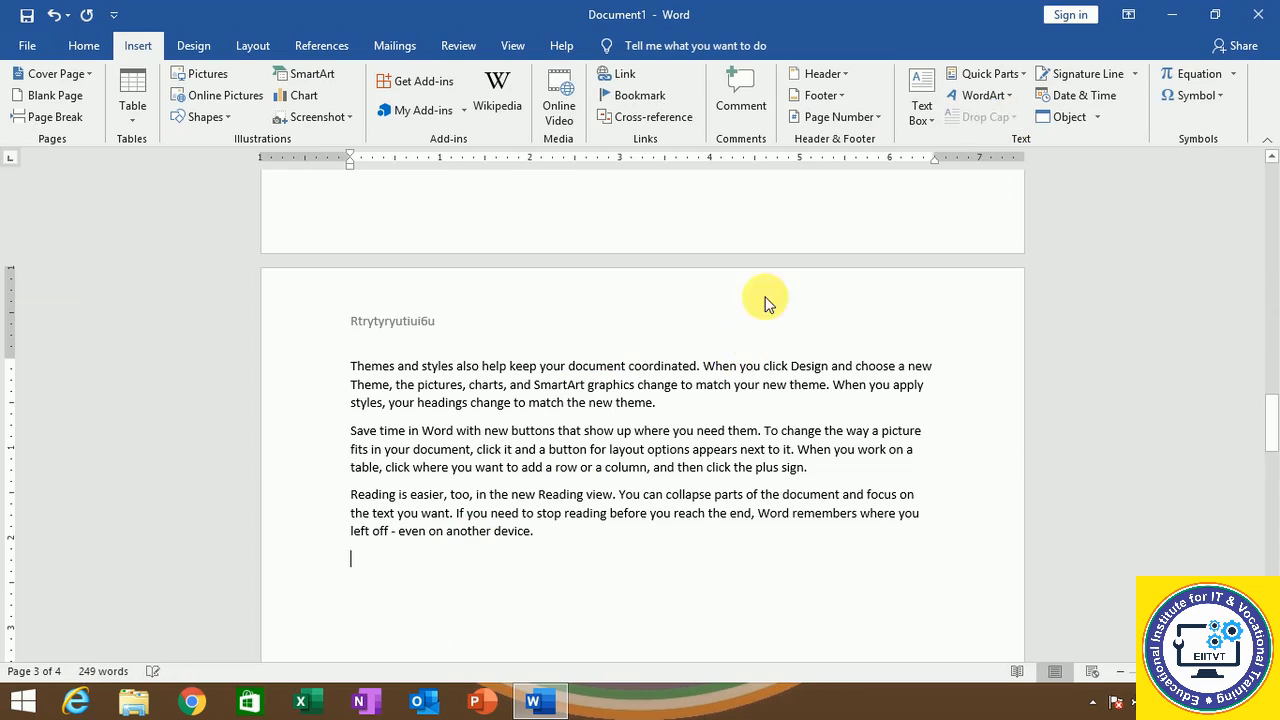
Insert the Company Address document property below the last paragraph on page 3 and fill it with "dtrgtuyjtuktukiyjuryjtyjgtjthtrhrhrhyrhyh".
left_click(985, 73)
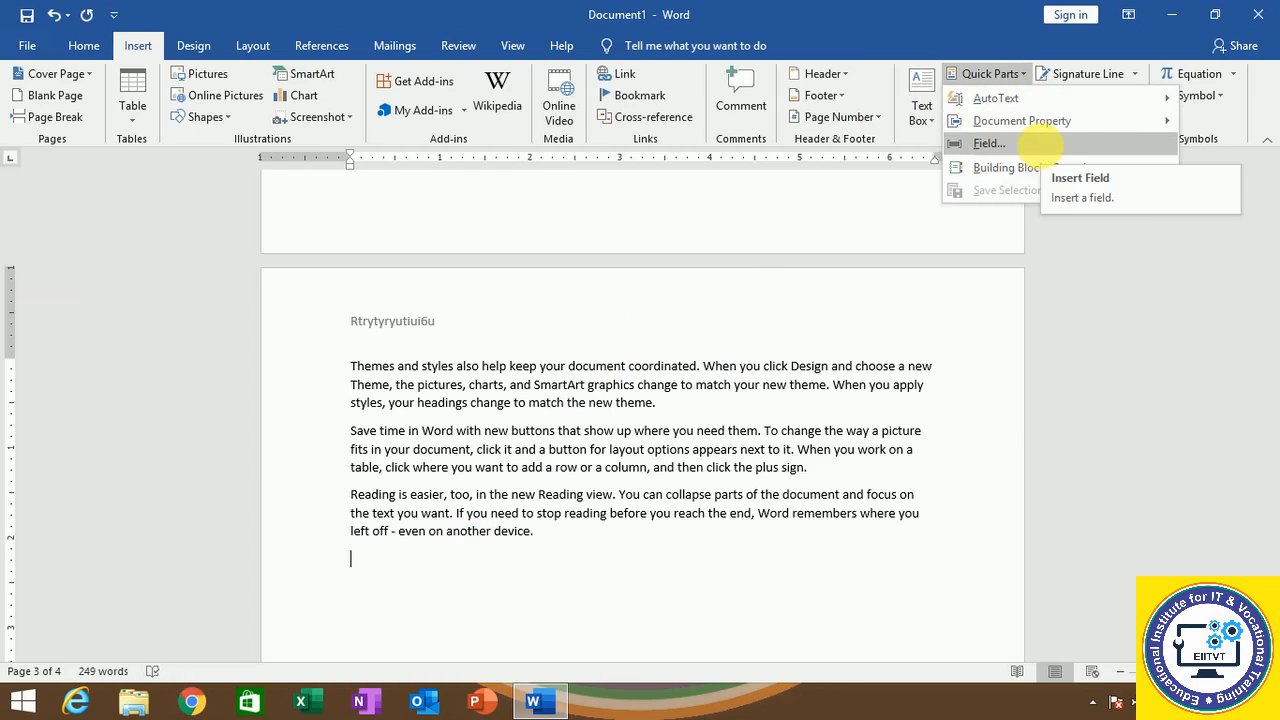
mouse_move(1036, 128)
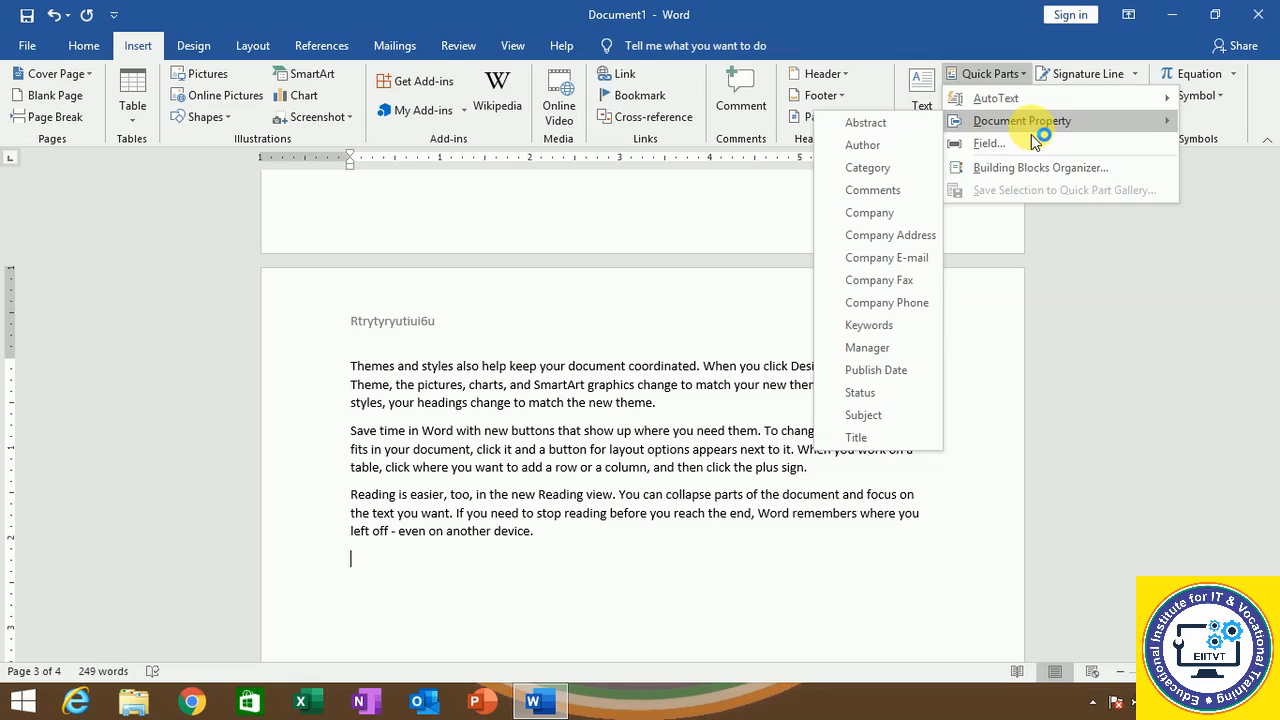
left_click(911, 235)
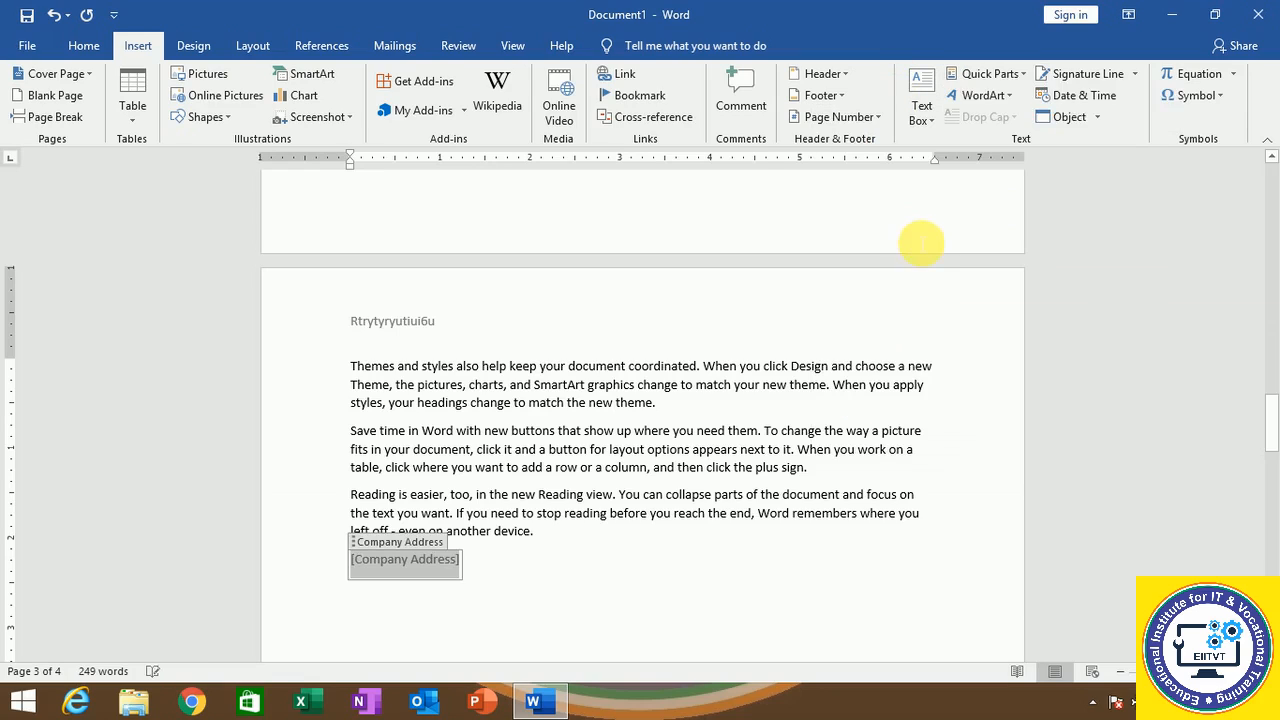
left_click(372, 567)
type("dtrgtuyjtukukiyju")
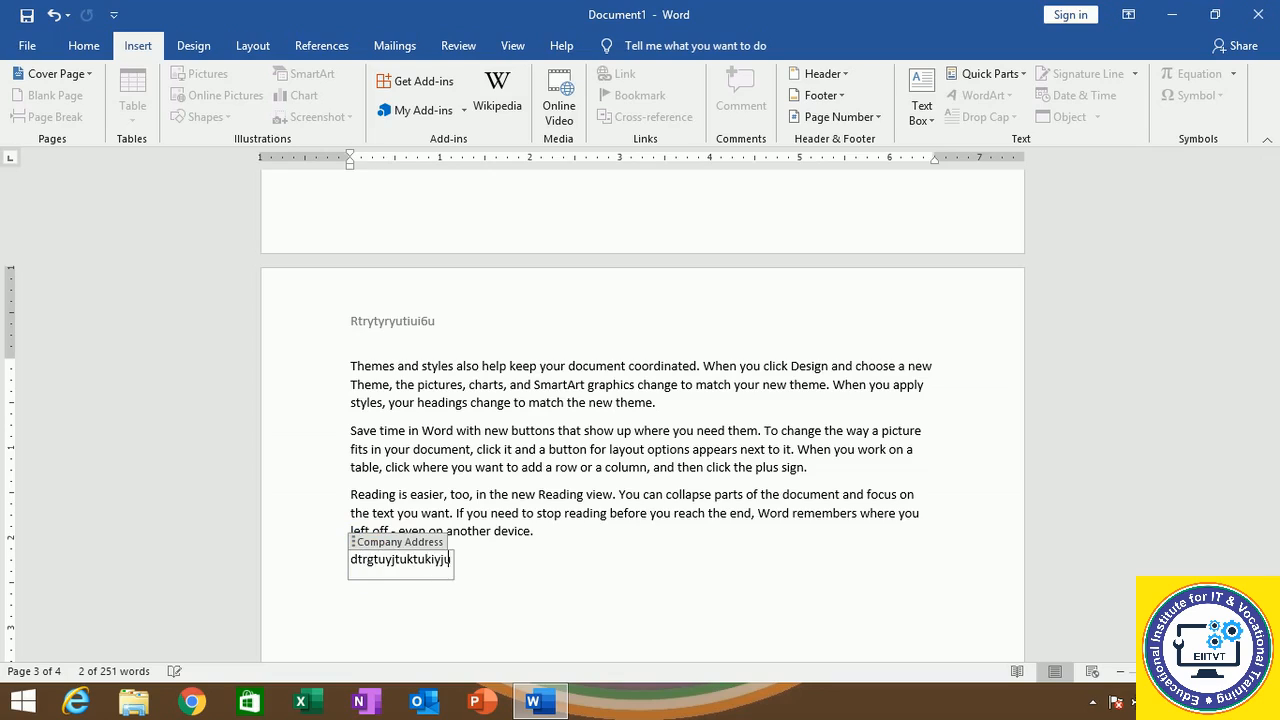
type("ryjtyjgtjthtrhrhr")
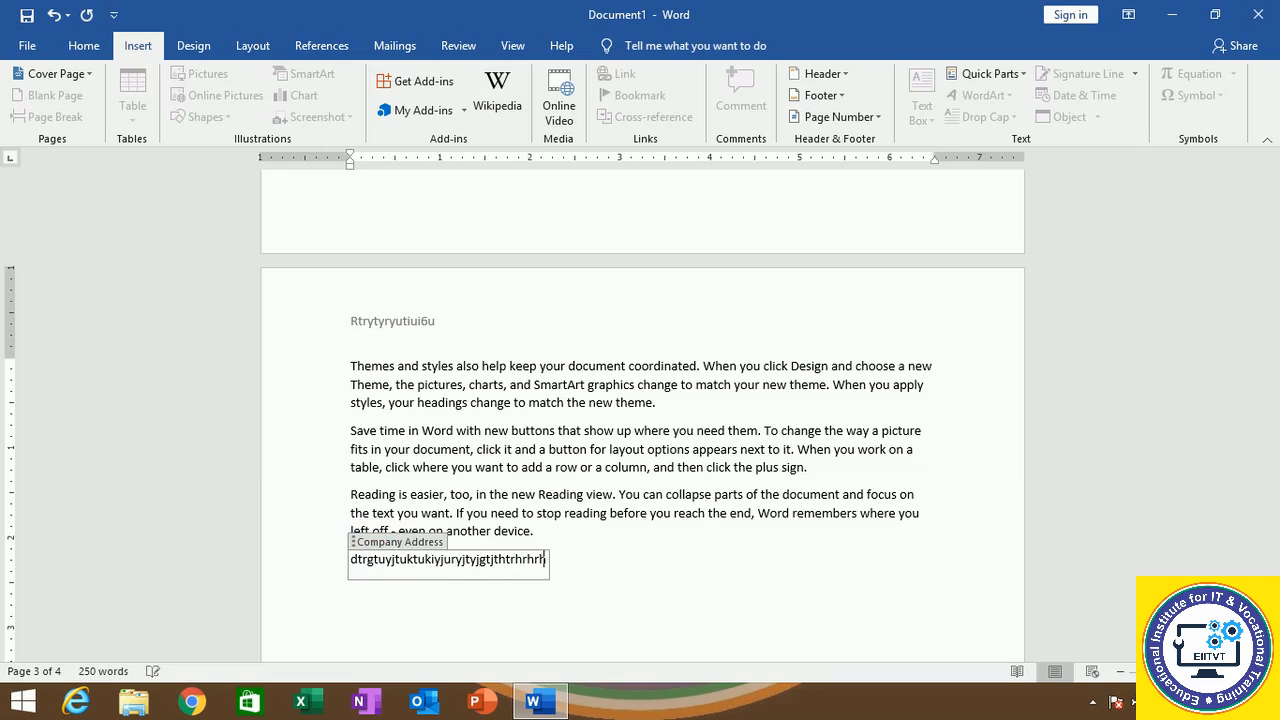
type("yhyh")
left_click(515, 402)
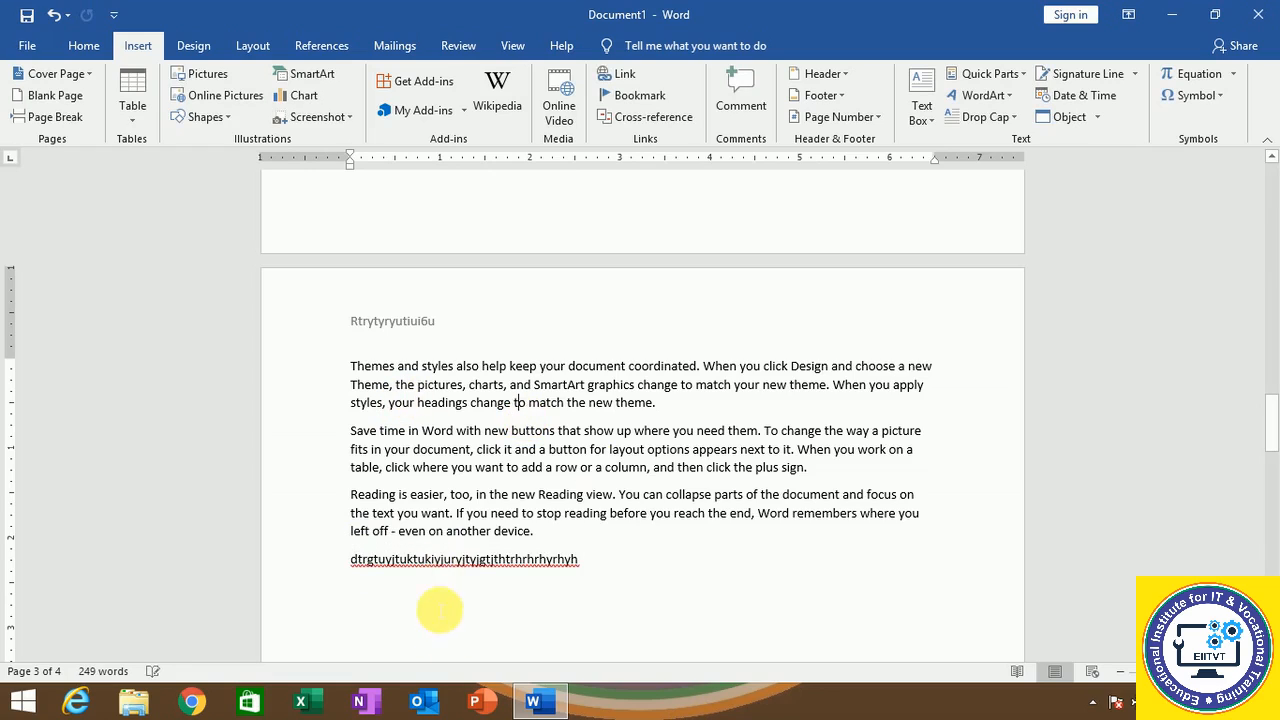
left_click(428, 562)
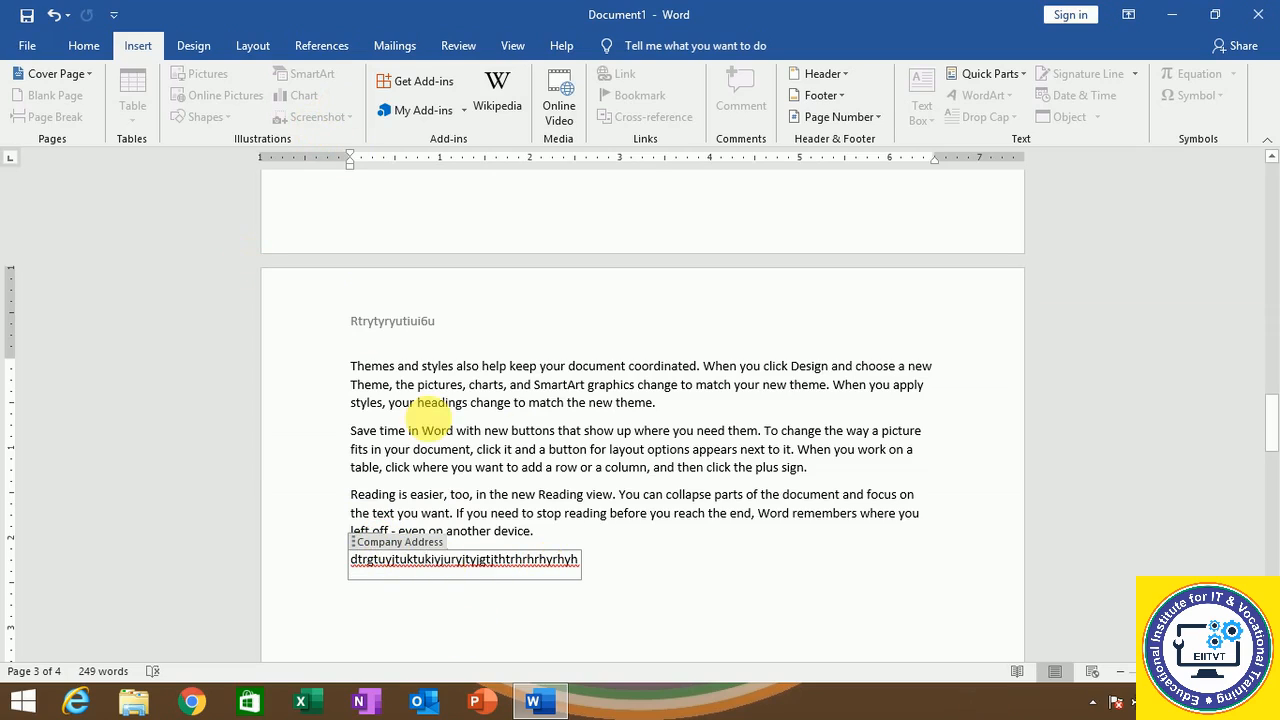
left_click(512, 432)
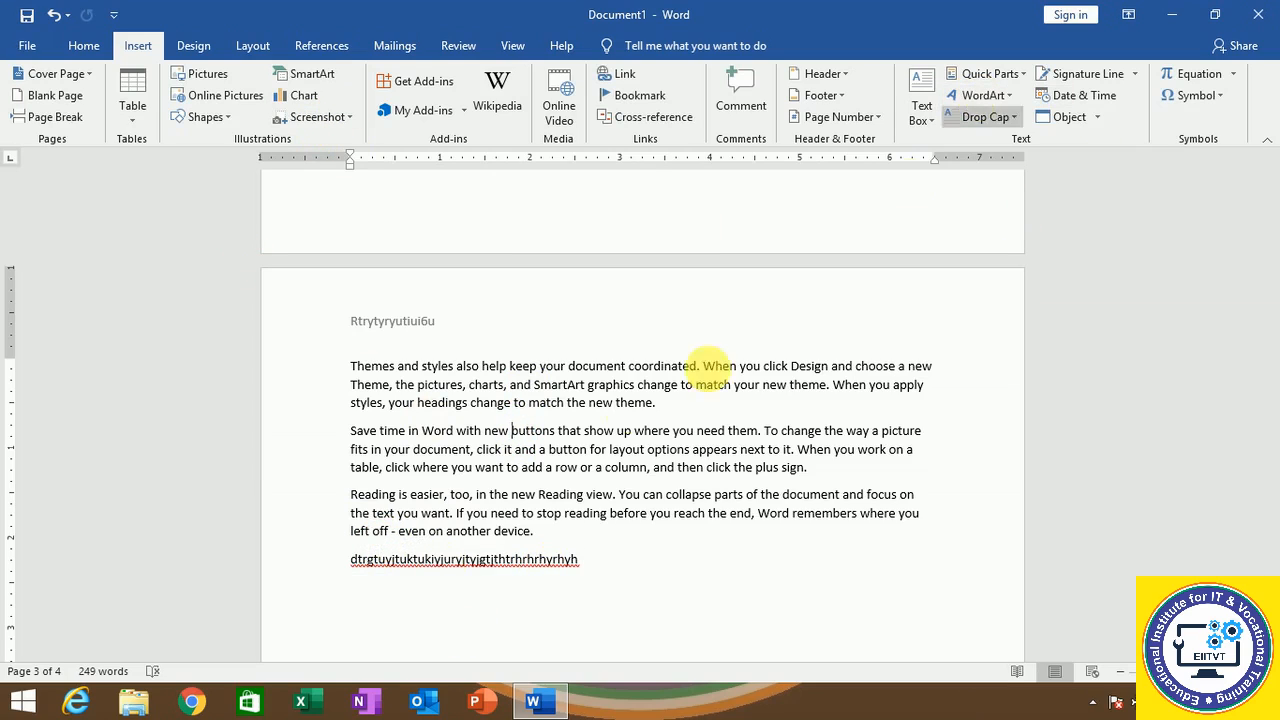
Try converting the first two paragraphs on page 3 to WordArt in the first black style, and undo the conversion.
left_click_drag(349, 366, 583, 432)
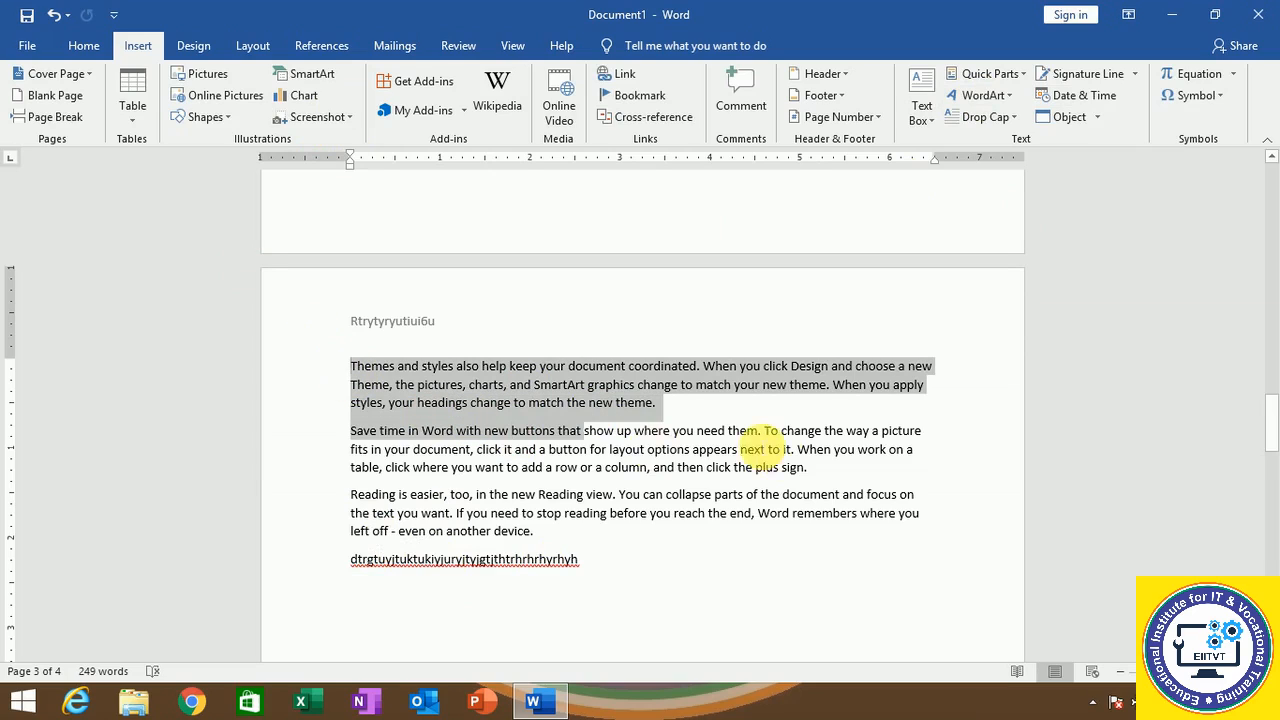
left_click_drag(757, 455, 808, 467)
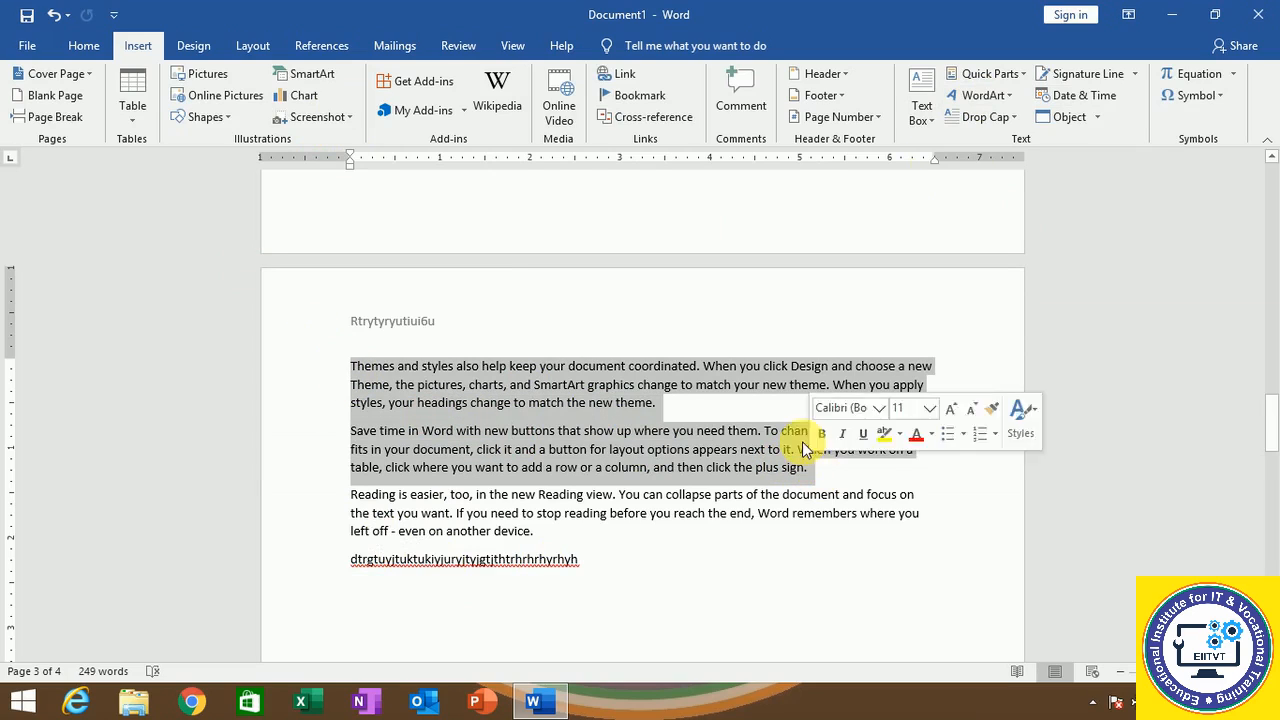
left_click(992, 106)
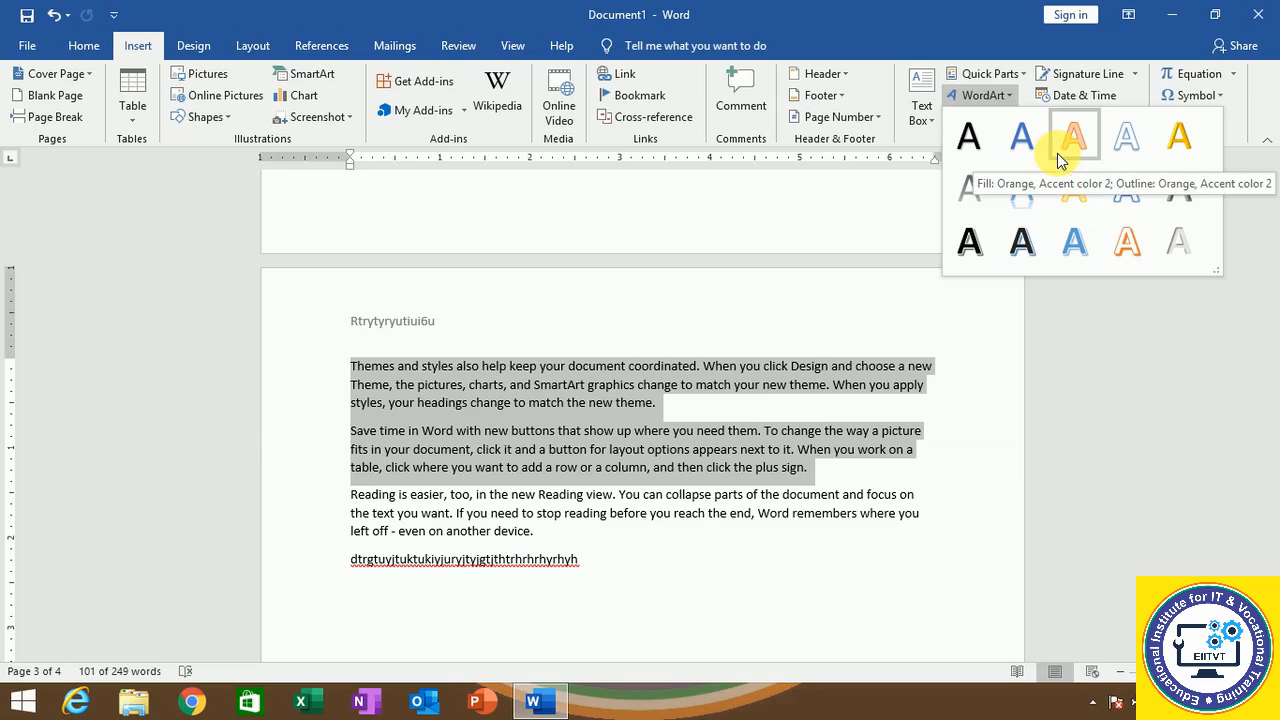
left_click(978, 148)
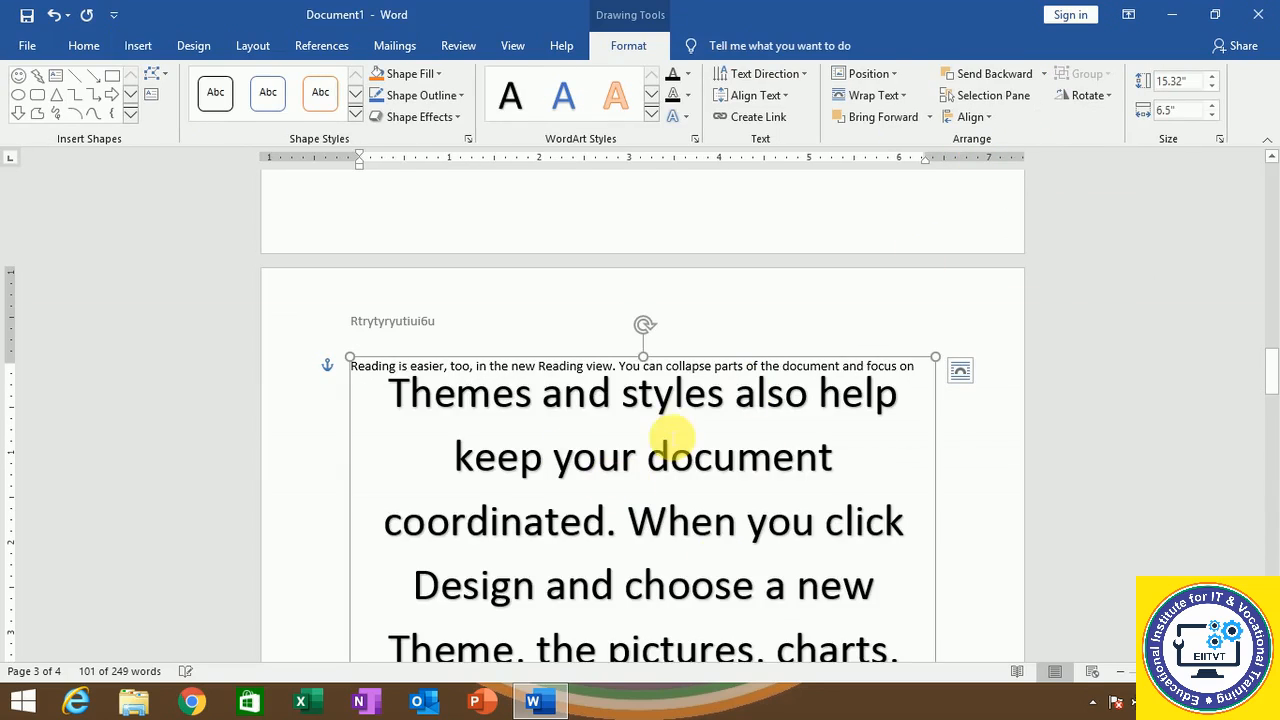
scroll(665, 440, "down", 5)
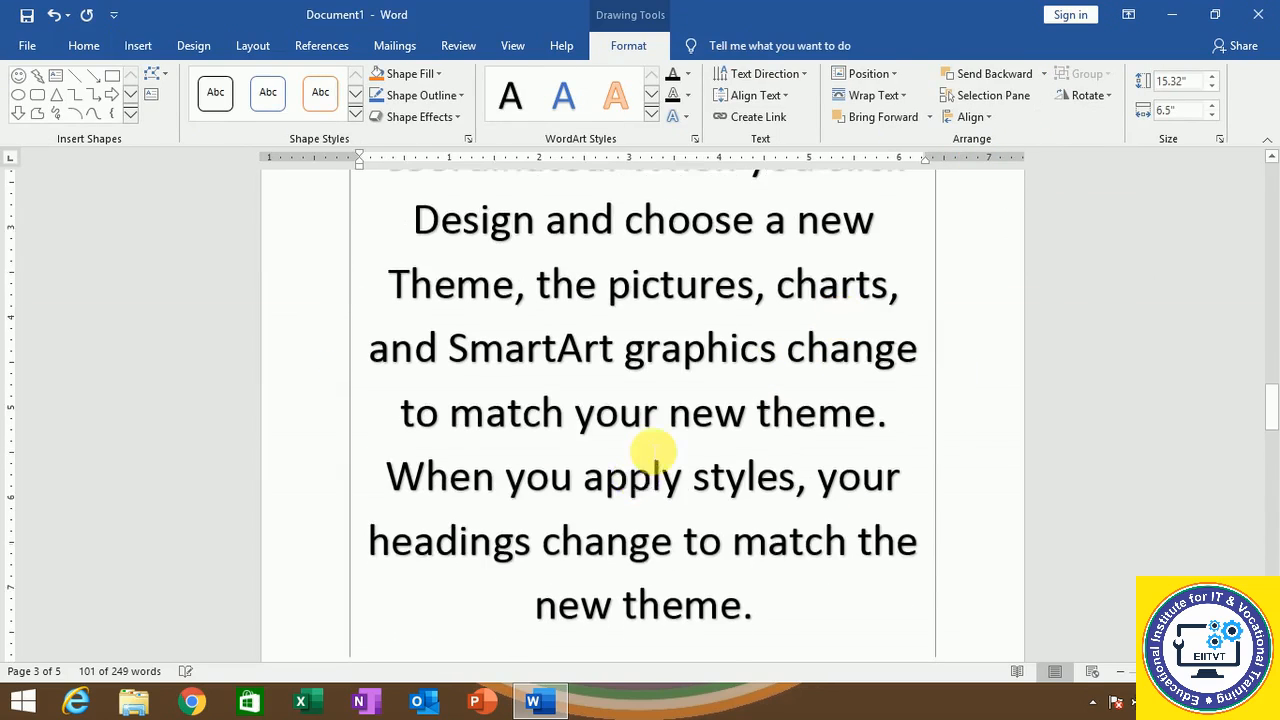
scroll(655, 455, "down", 3)
scroll(665, 430, "up", 8)
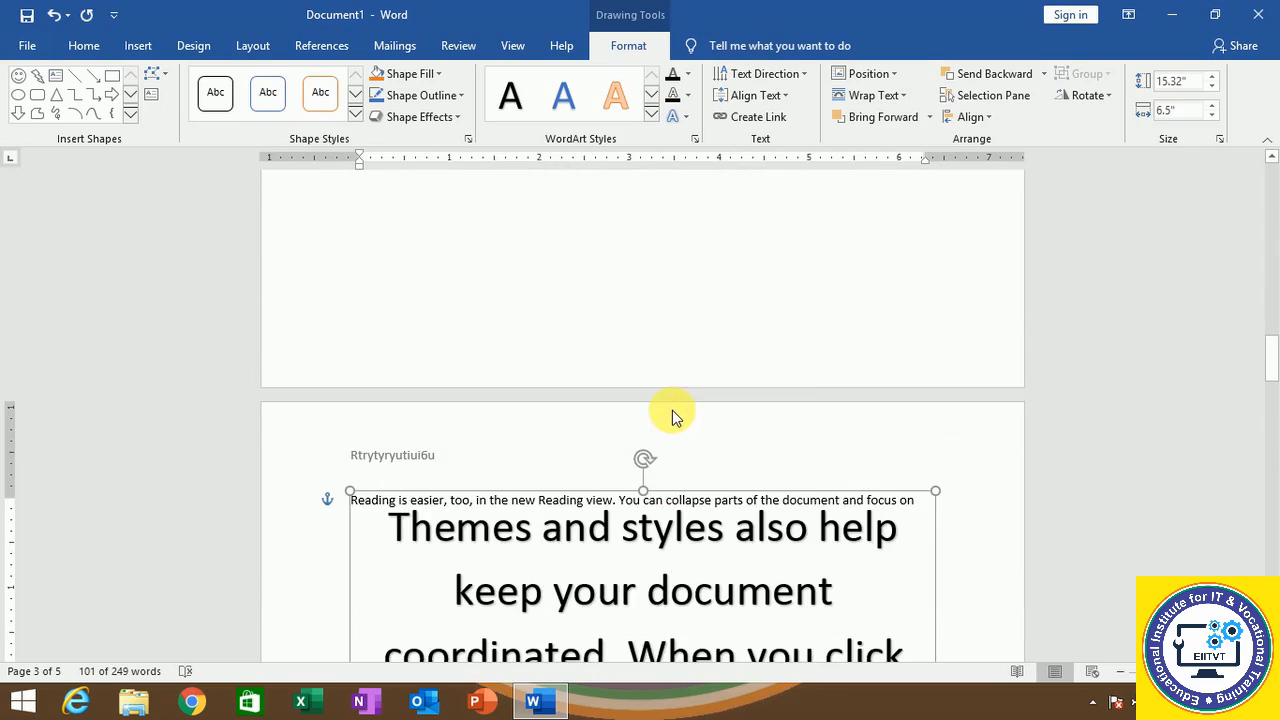
key("ctrl+z")
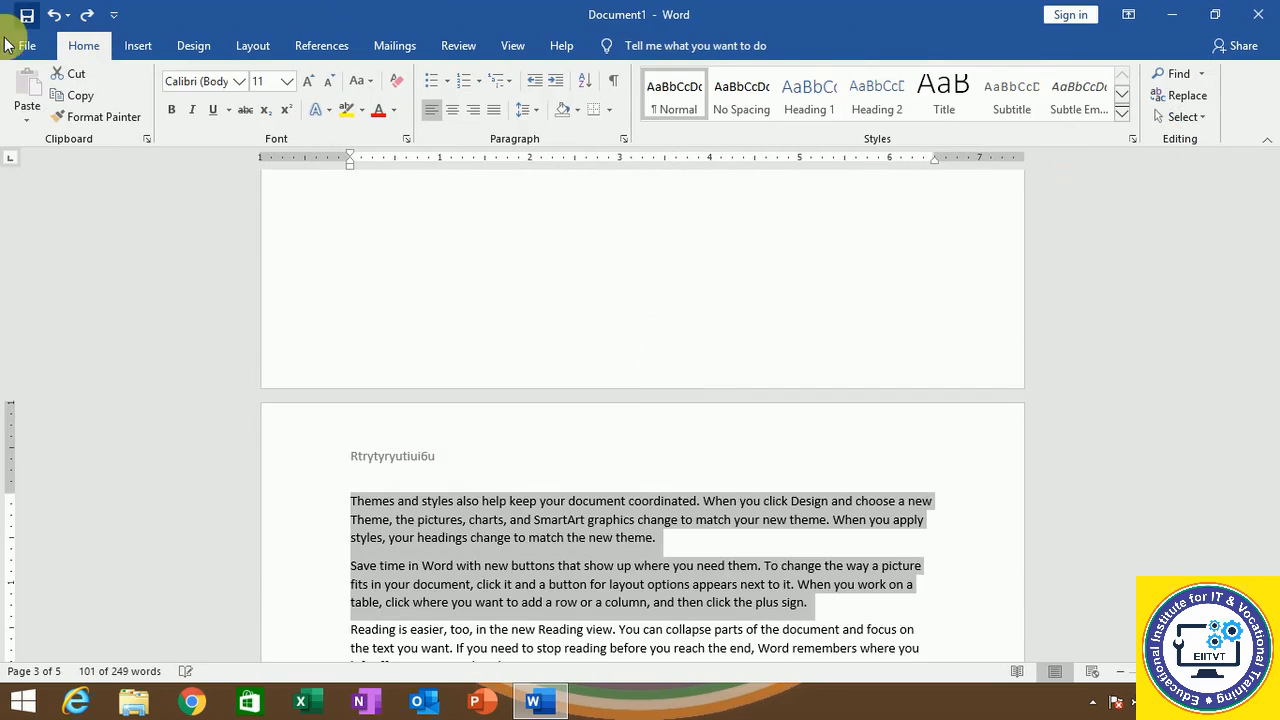
Preview the drop cap styles on the first paragraph of page 3 without applying one.
left_click(138, 46)
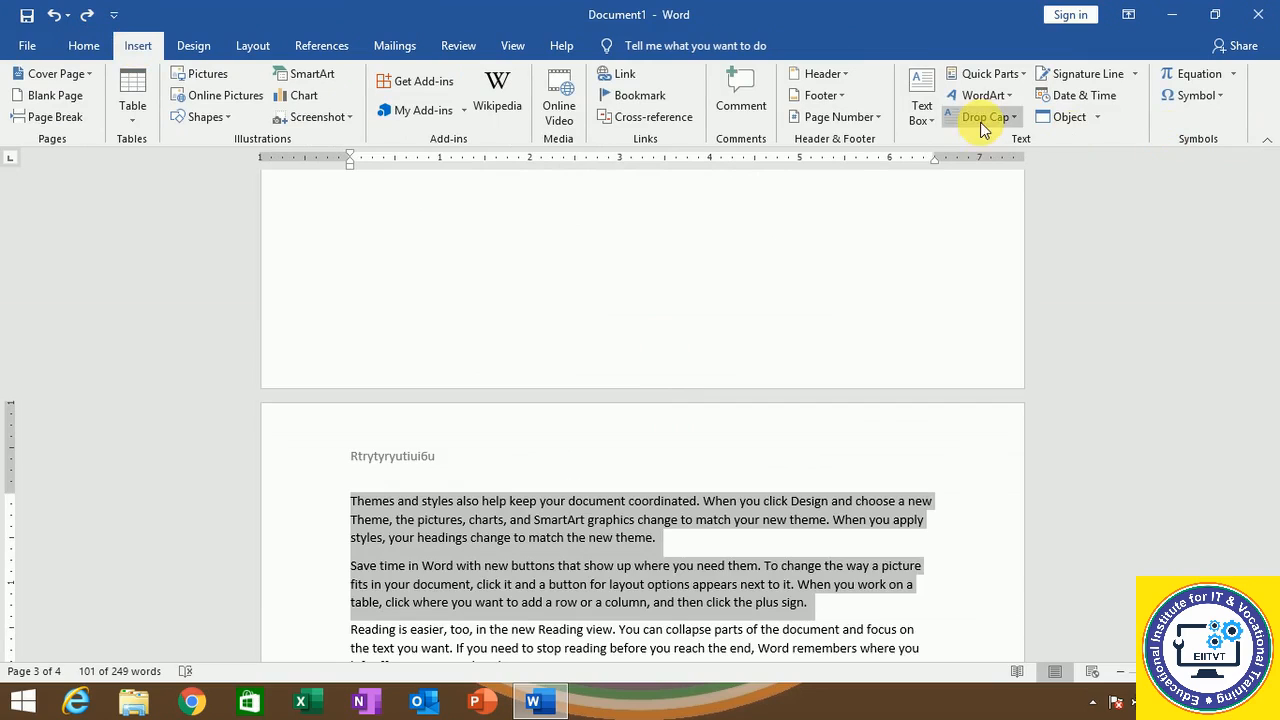
left_click(466, 500)
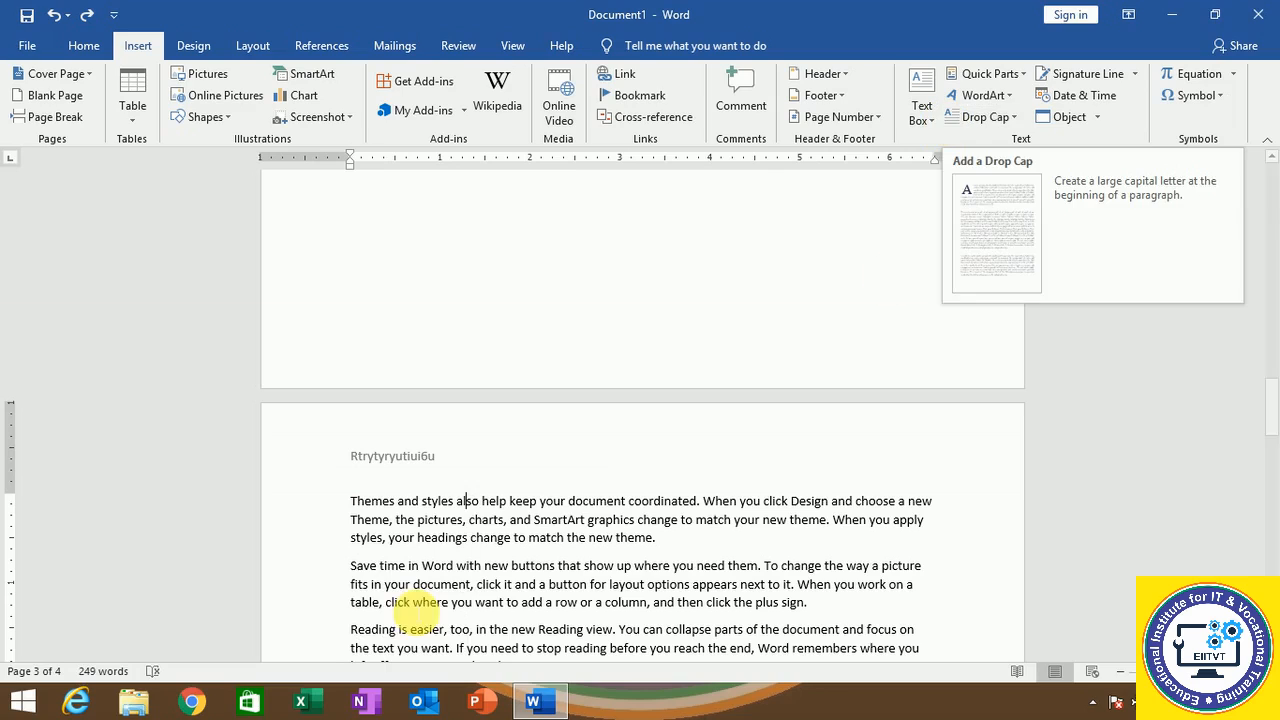
left_click_drag(358, 506, 655, 540)
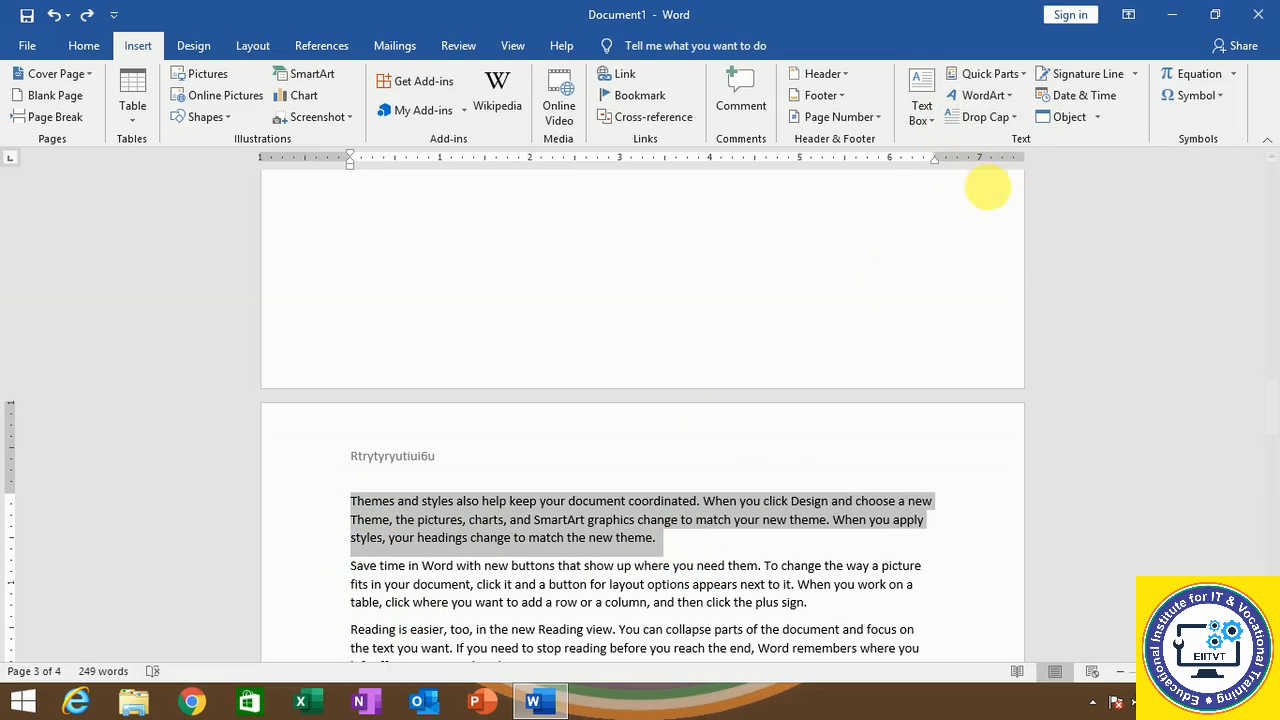
left_click(996, 120)
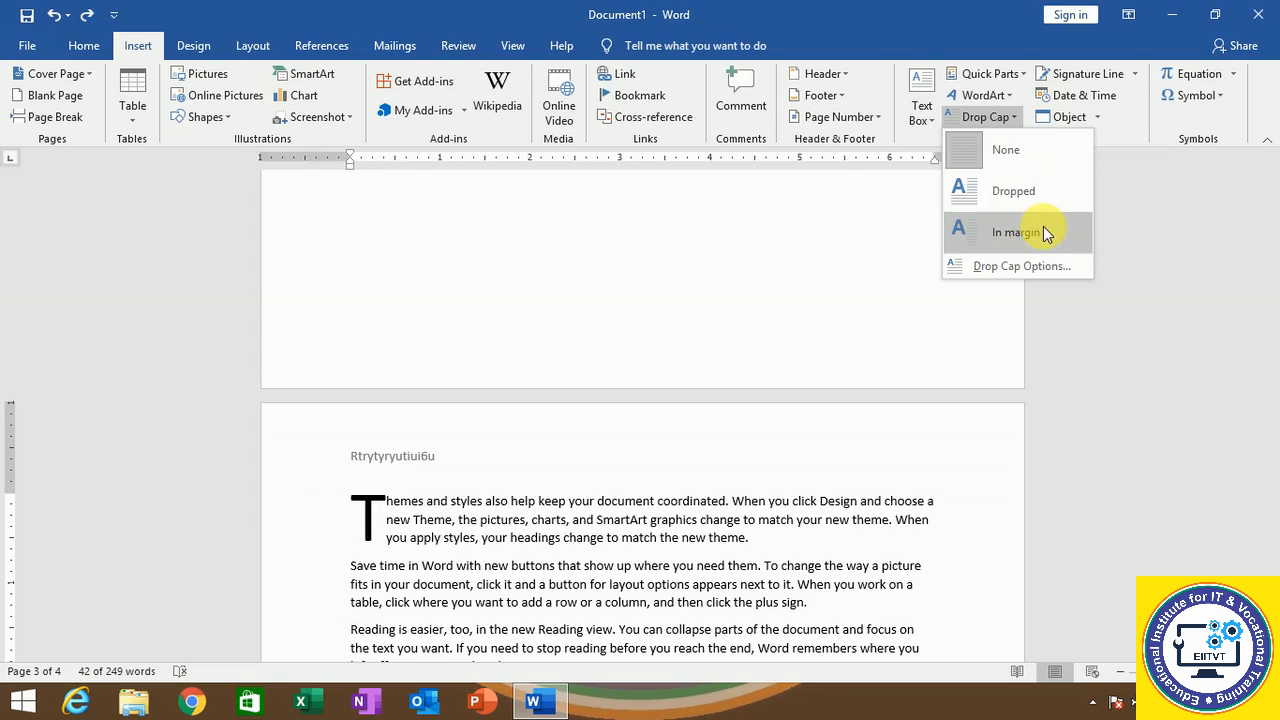
key("Escape")
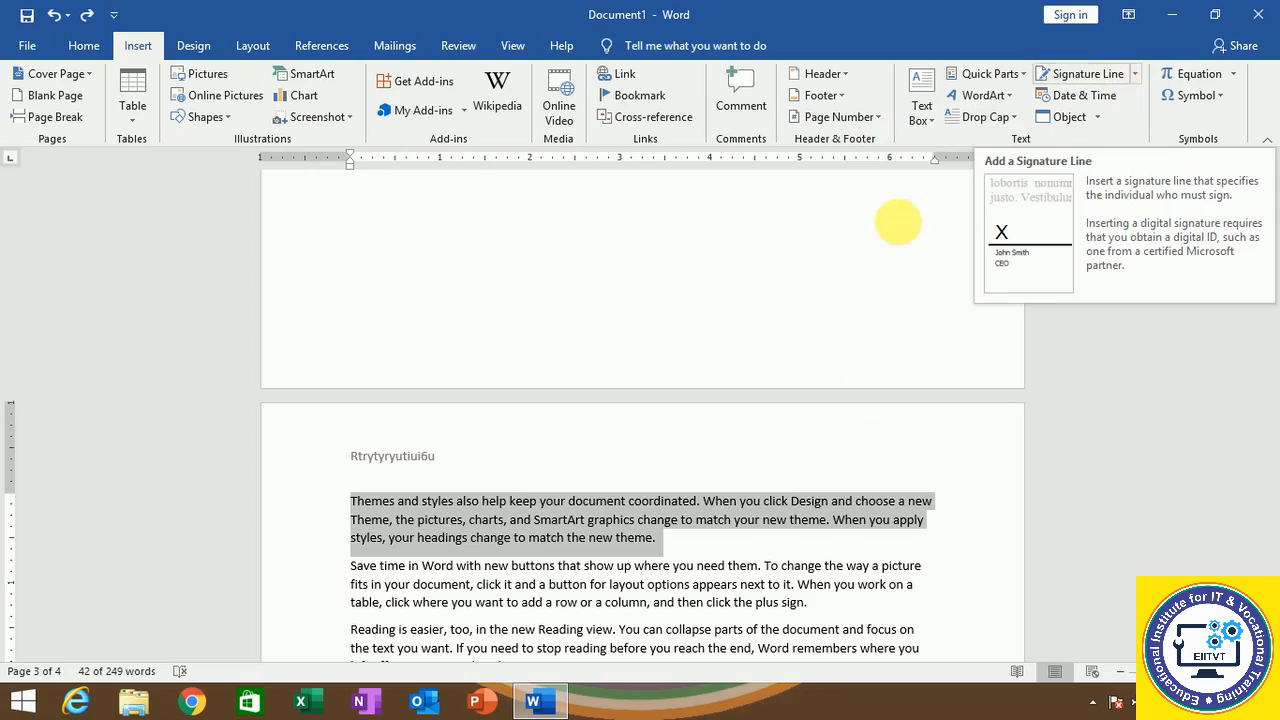
scroll(838, 283, "down", 1)
scroll(845, 240, "down", 10)
left_click(605, 220)
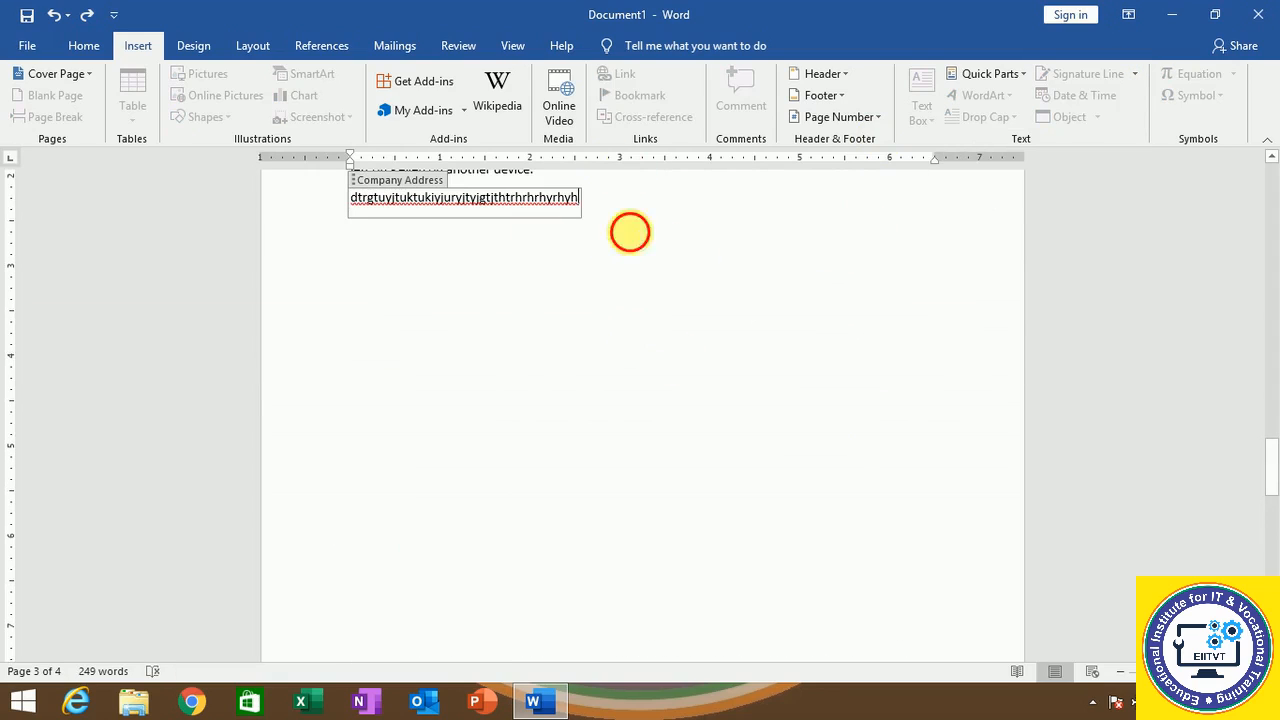
double_click(377, 285)
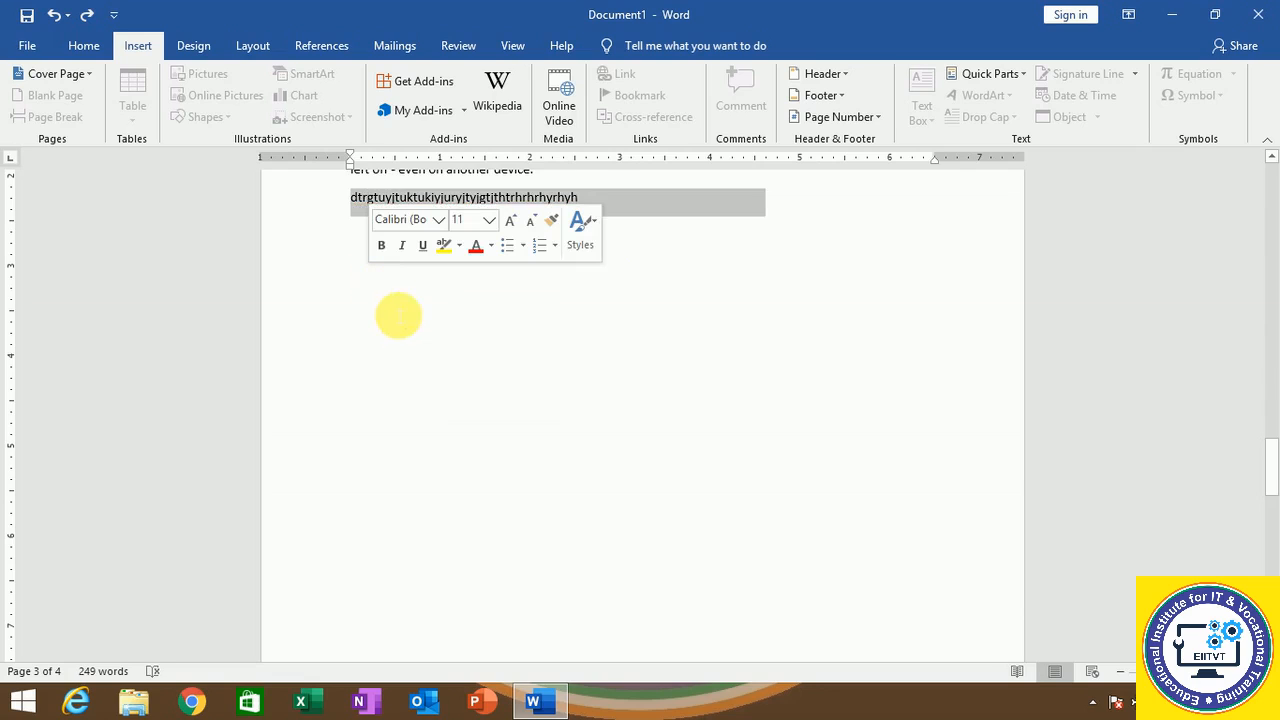
left_click(396, 344)
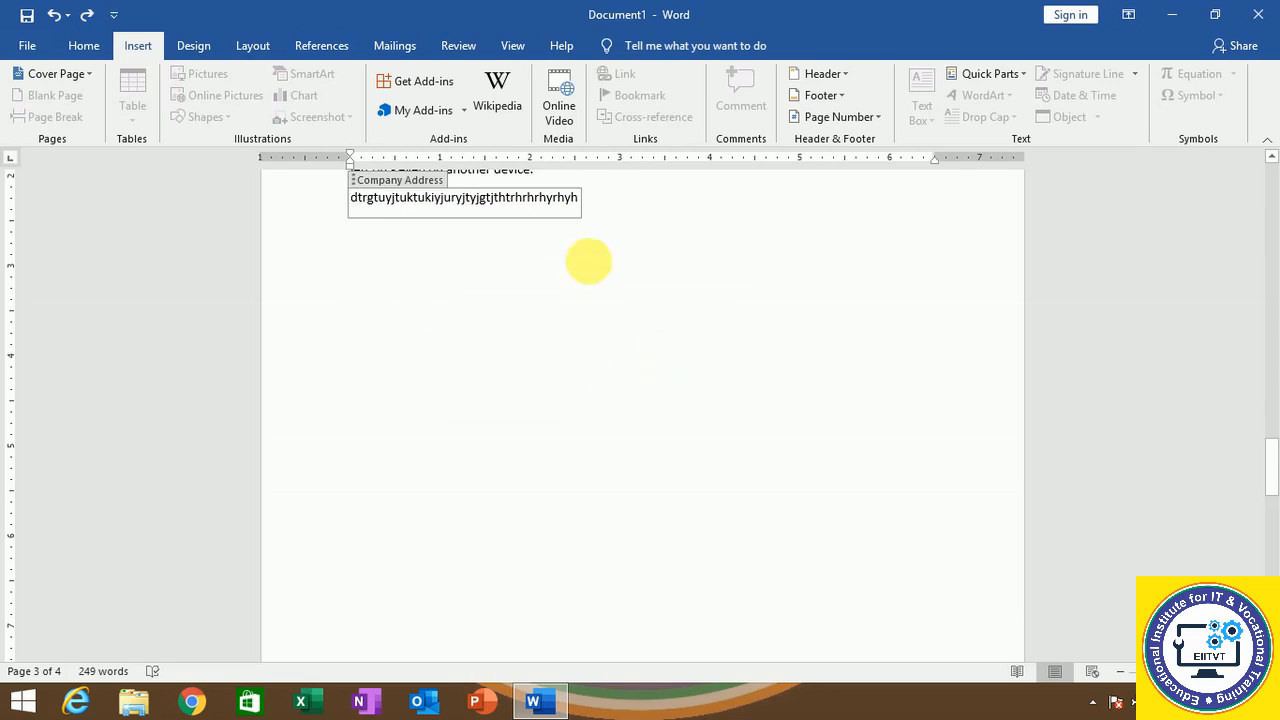
scroll(520, 345, "up", 2)
left_click(440, 330)
scroll(666, 414, "down", 9)
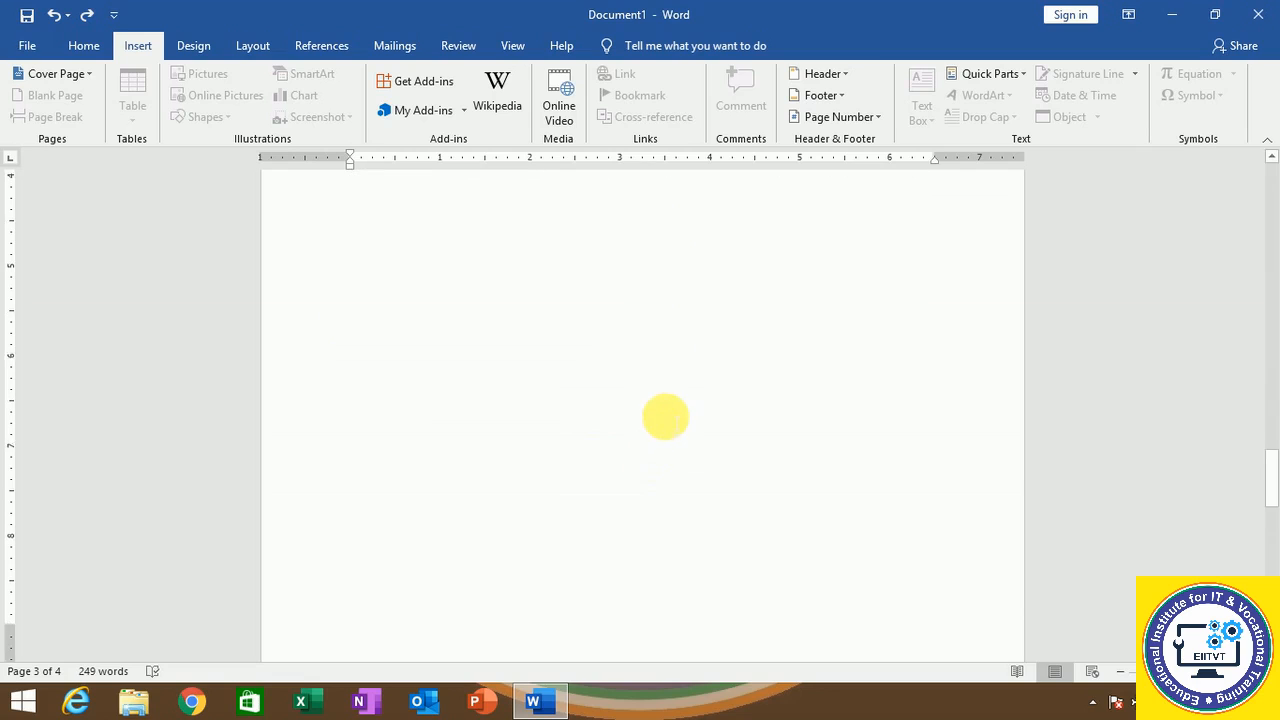
scroll(686, 396, "down", 2)
scroll(686, 388, "up", 3)
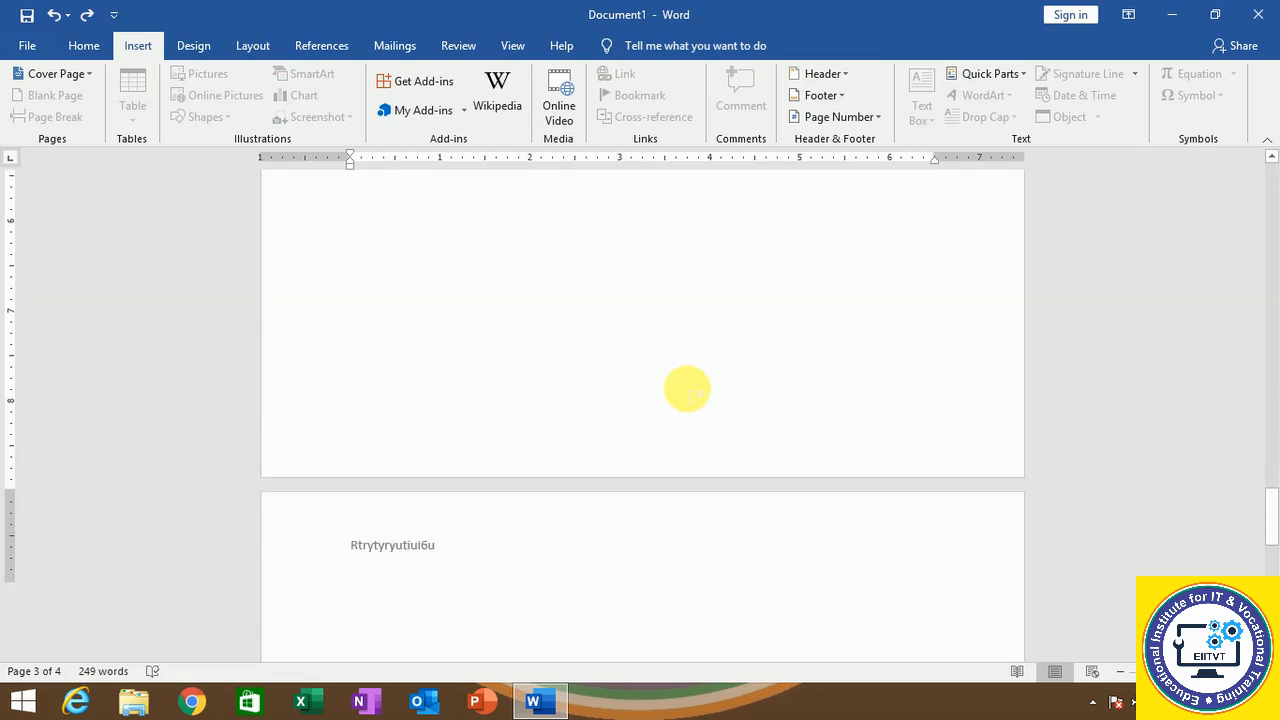
scroll(686, 388, "down", 6)
scroll(687, 389, "up", 10)
scroll(687, 389, "down", 10)
scroll(686, 388, "up", 4)
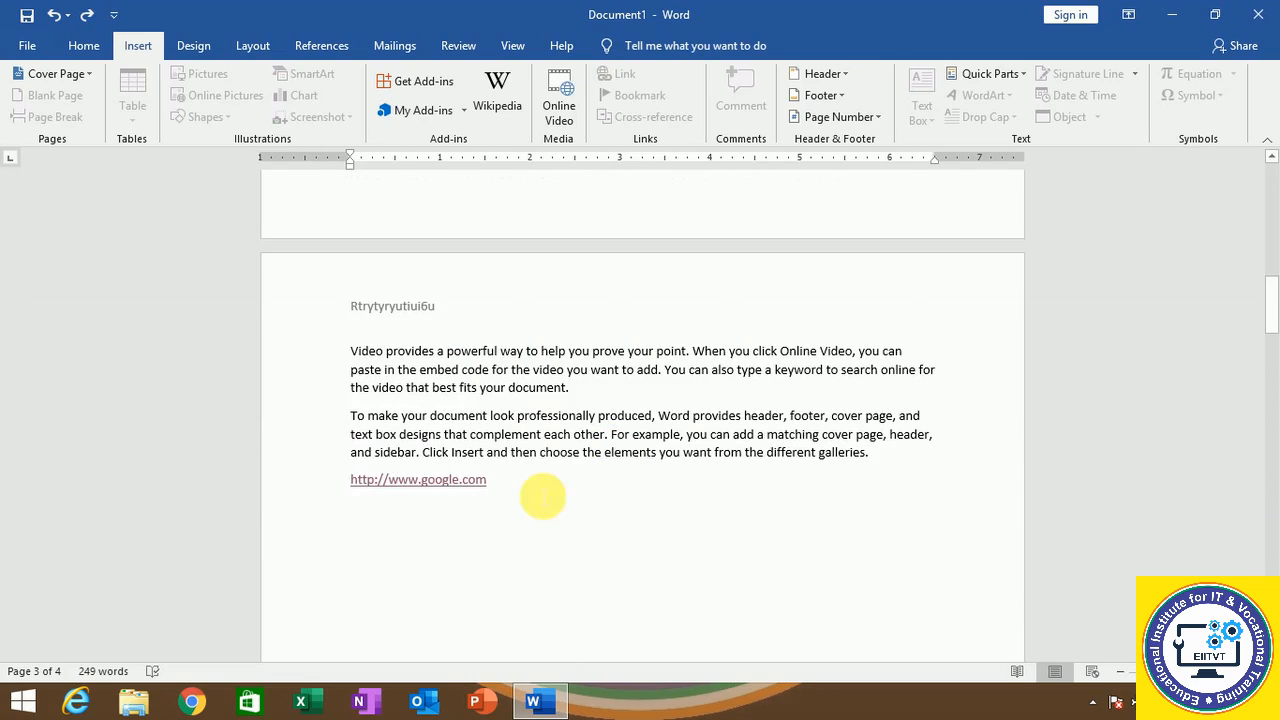
key("Return")
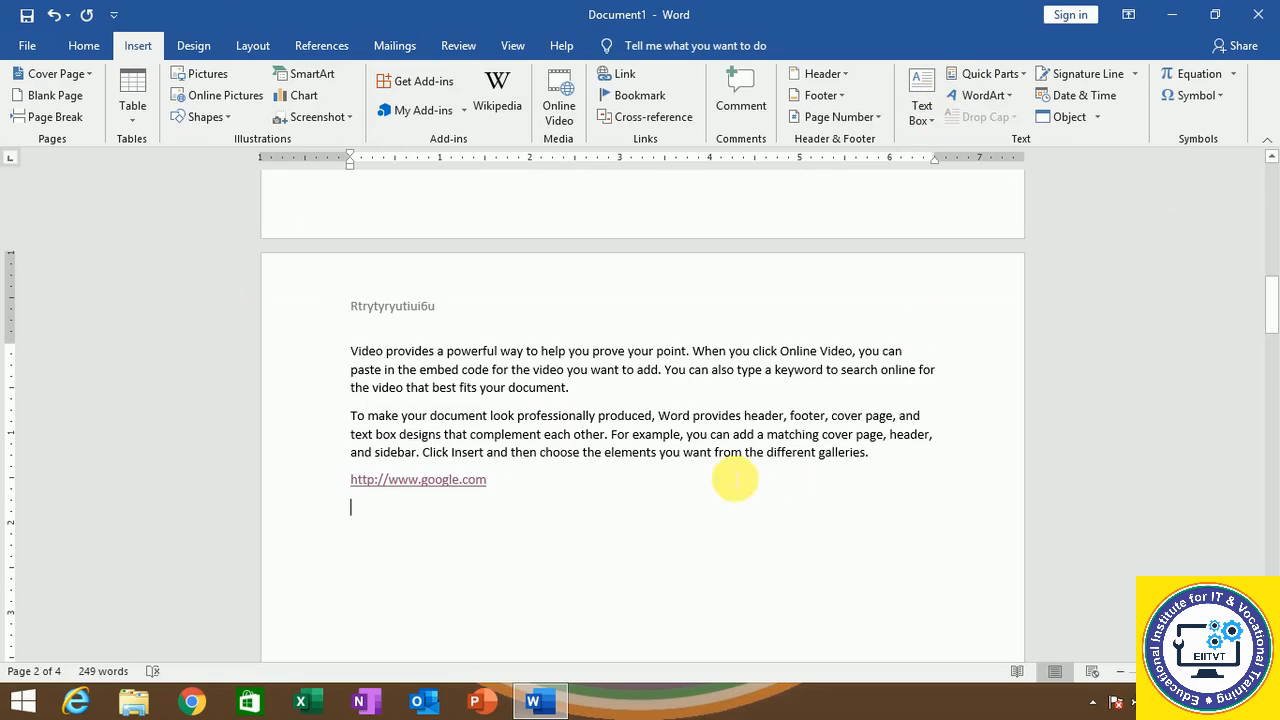
Insert a signature line below the link with the signer's name, the title "manager" and the signer's e-mail, keeping the sign date option on.
left_click(1104, 84)
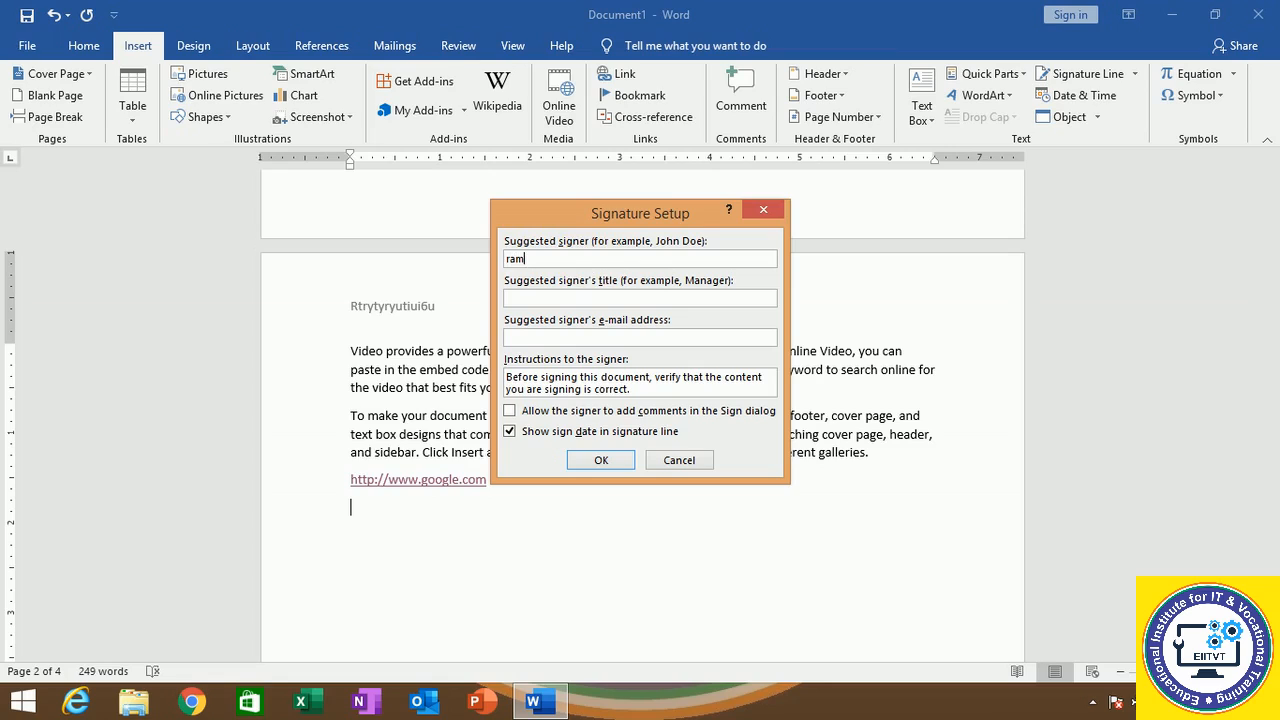
left_click(548, 302)
left_click(512, 337)
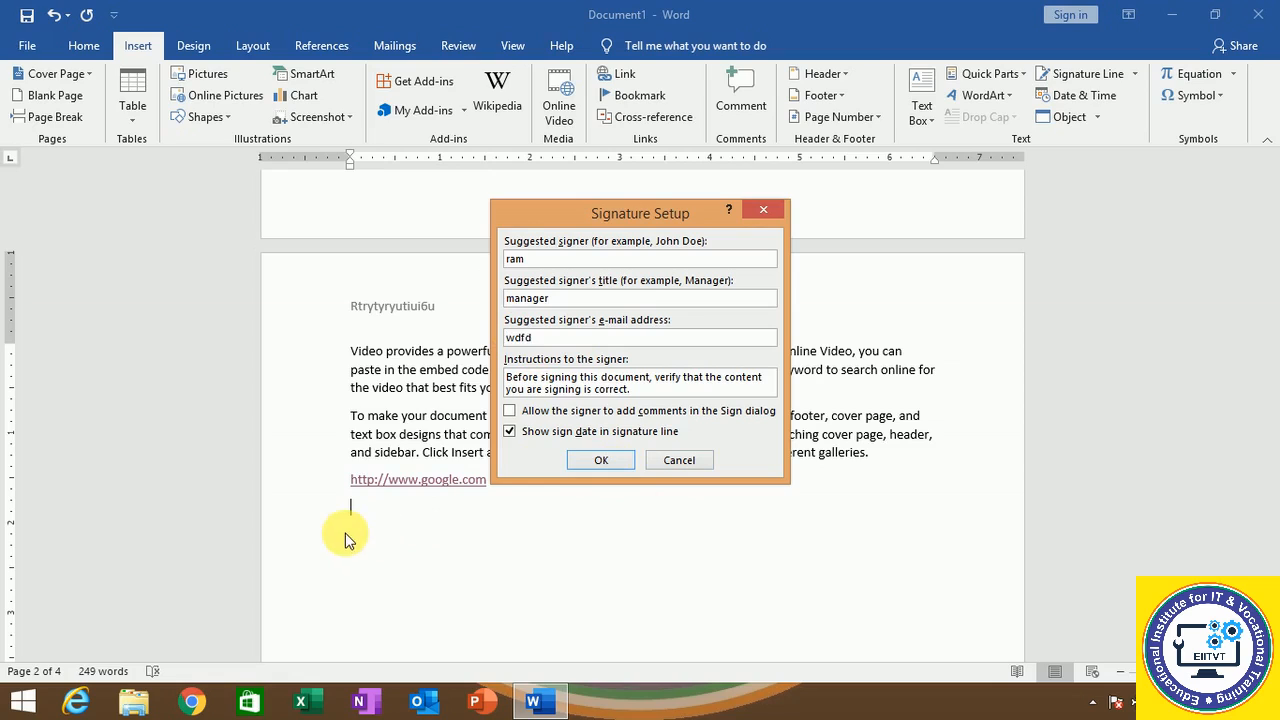
left_click(614, 464)
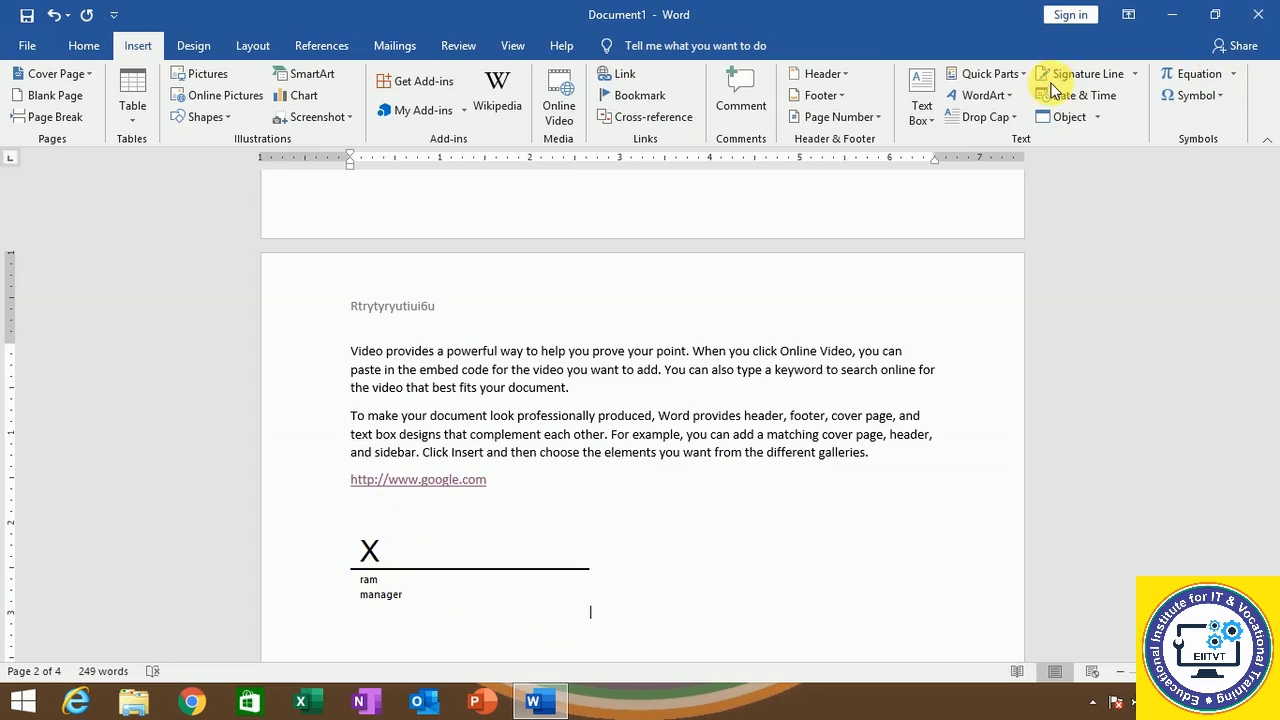
Insert the date beside the signature line in the "2 May 2020" format.
left_click(1092, 117)
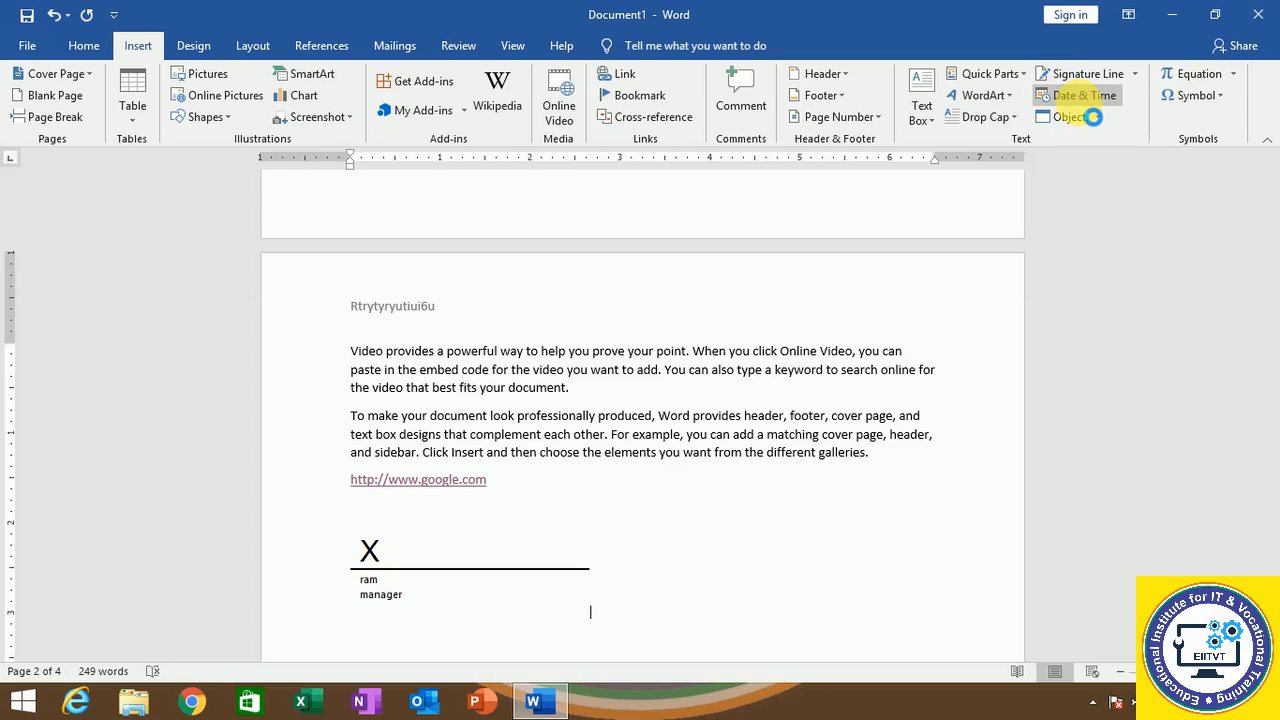
left_click(1088, 98)
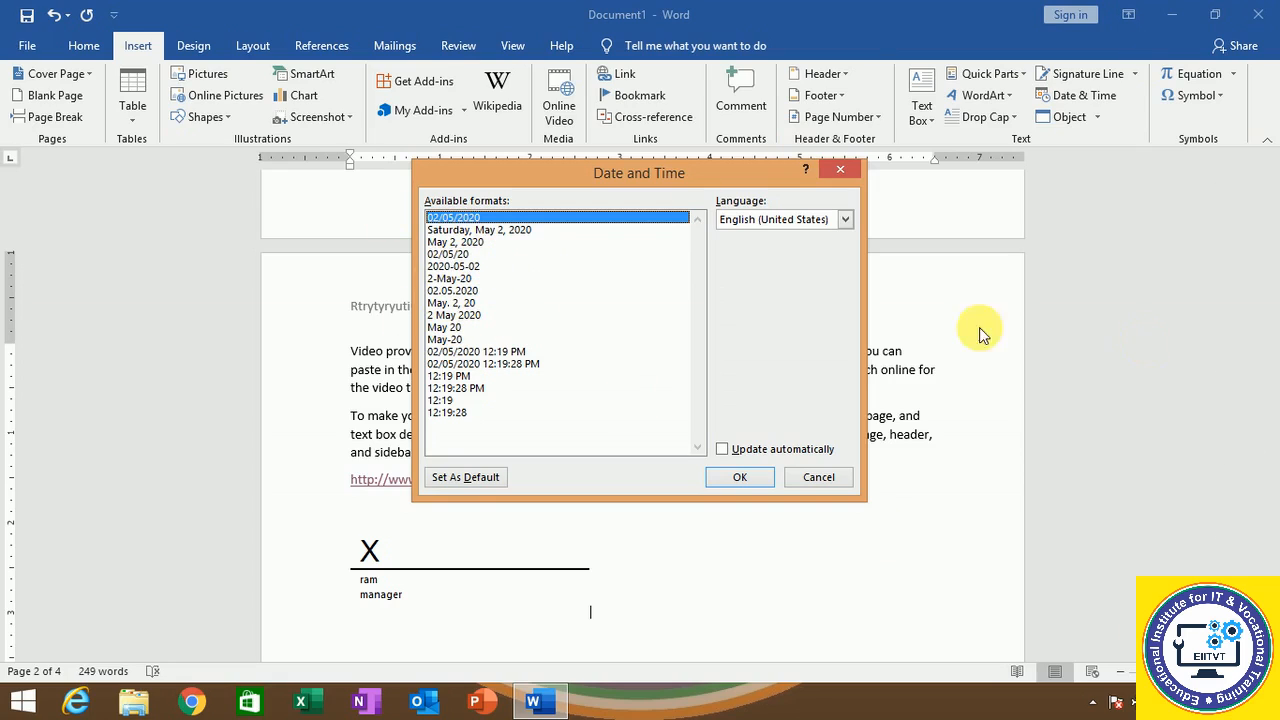
left_click(445, 314)
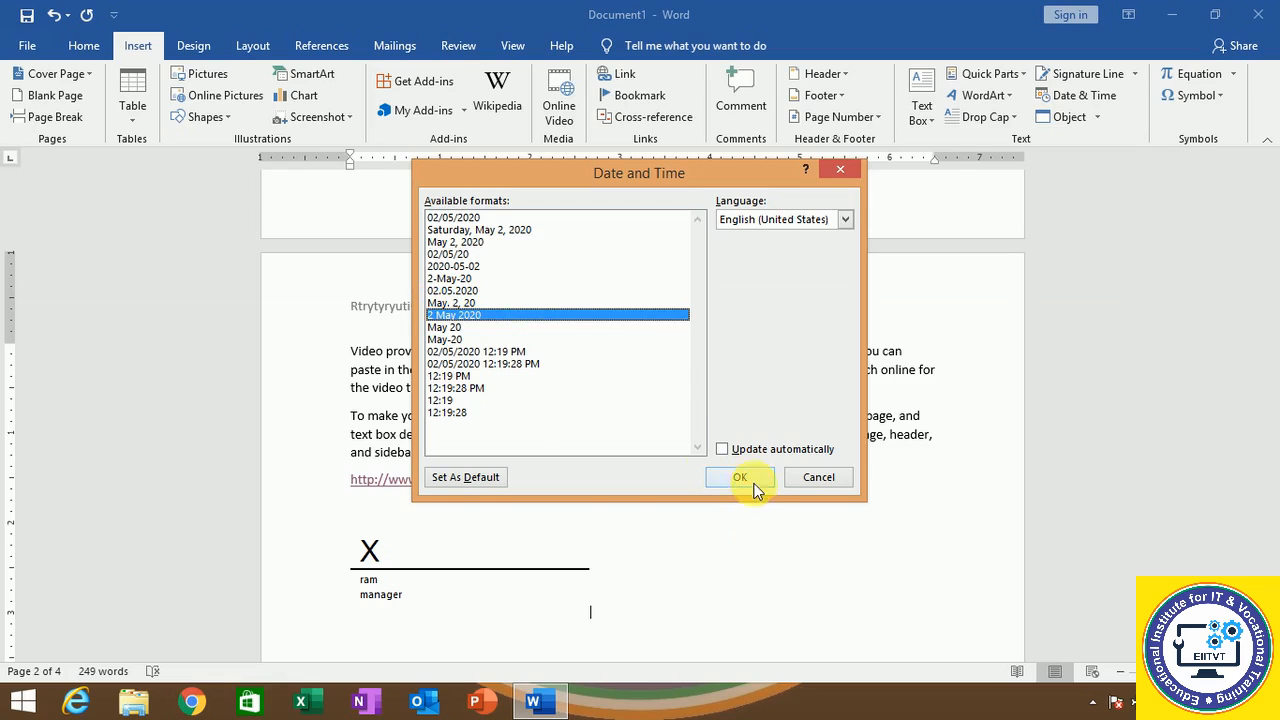
left_click(748, 477)
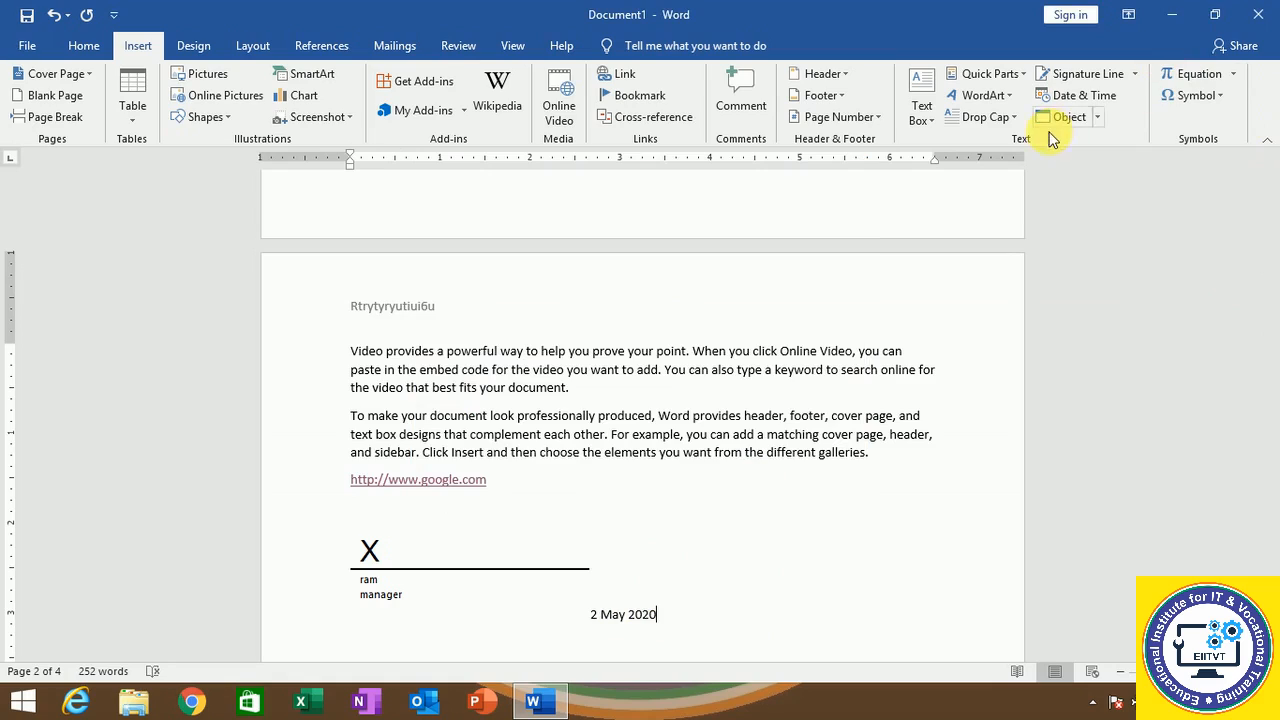
Insert a new Bitmap Image object on an empty line below the date.
left_click(1096, 119)
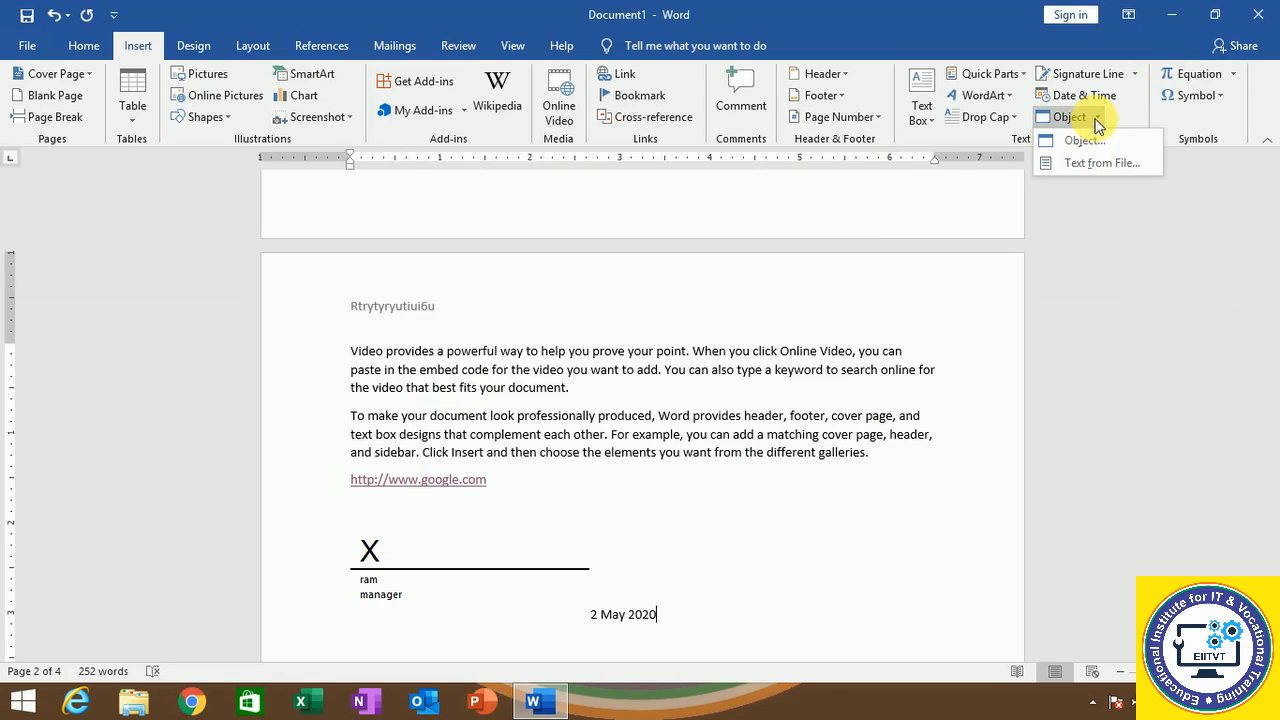
left_click(707, 277)
scroll(710, 280, "down", 5)
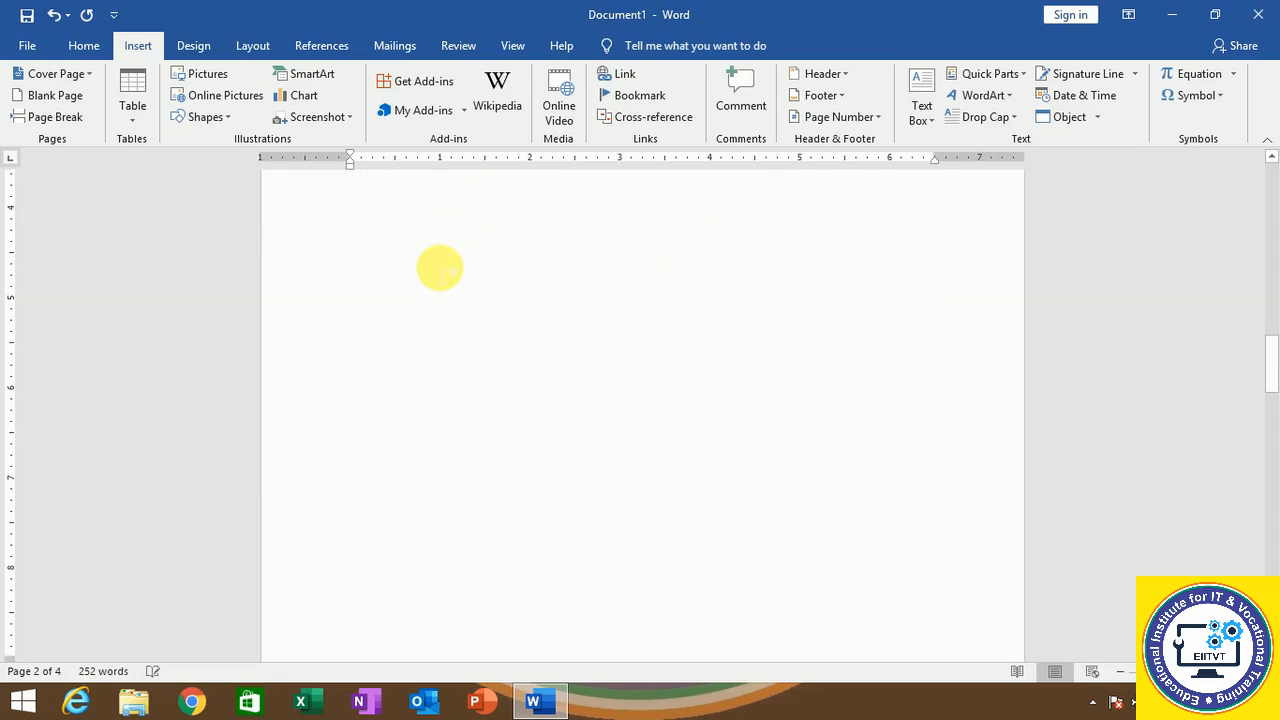
left_click(683, 311)
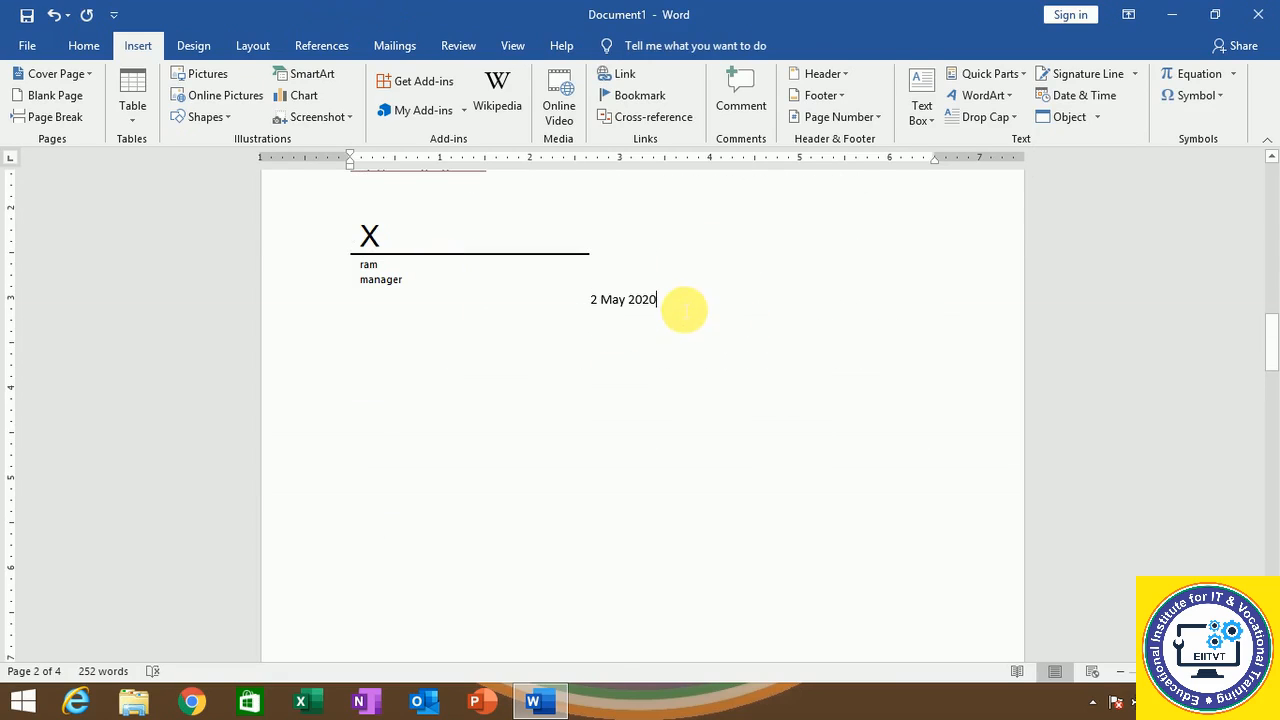
key("Return")
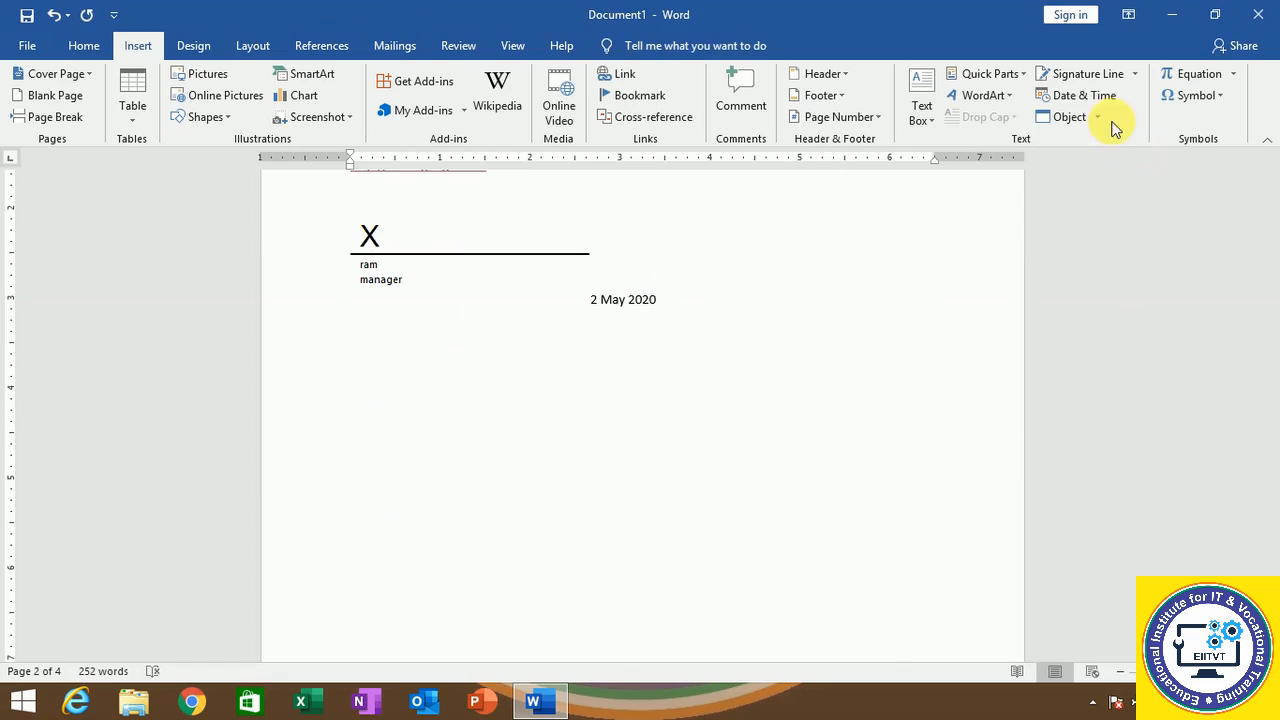
left_click(1098, 117)
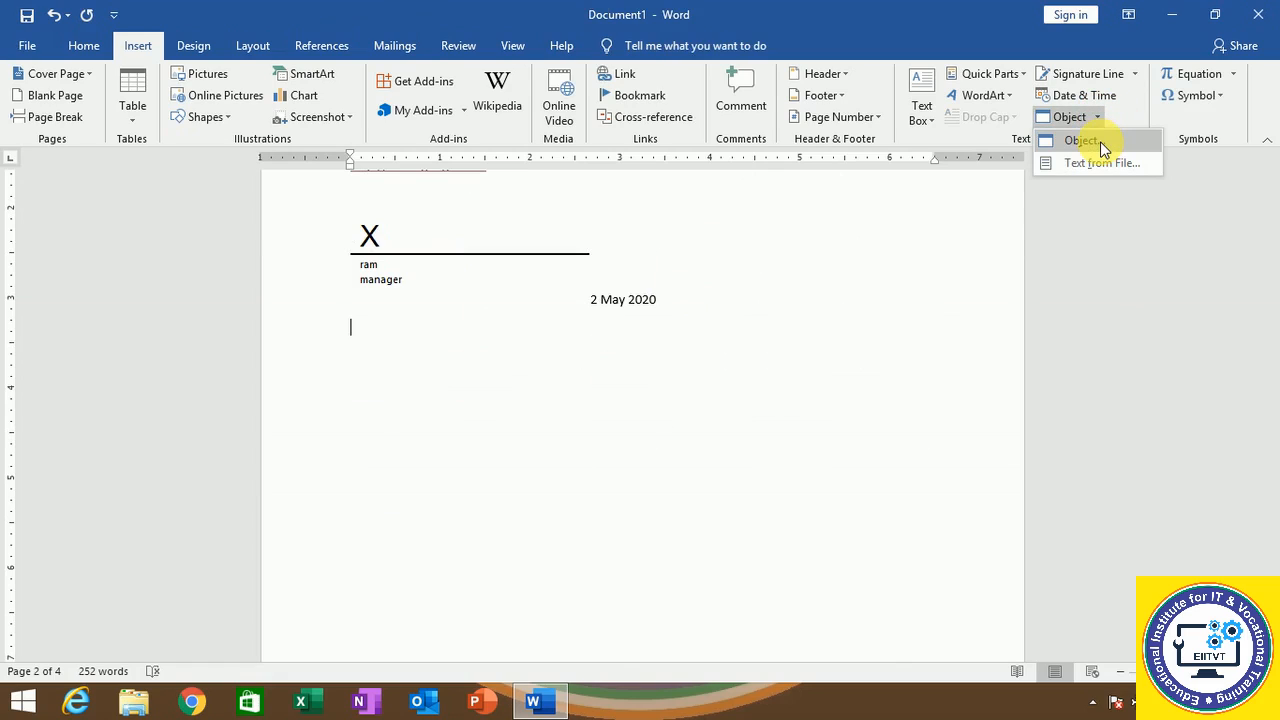
left_click(1107, 142)
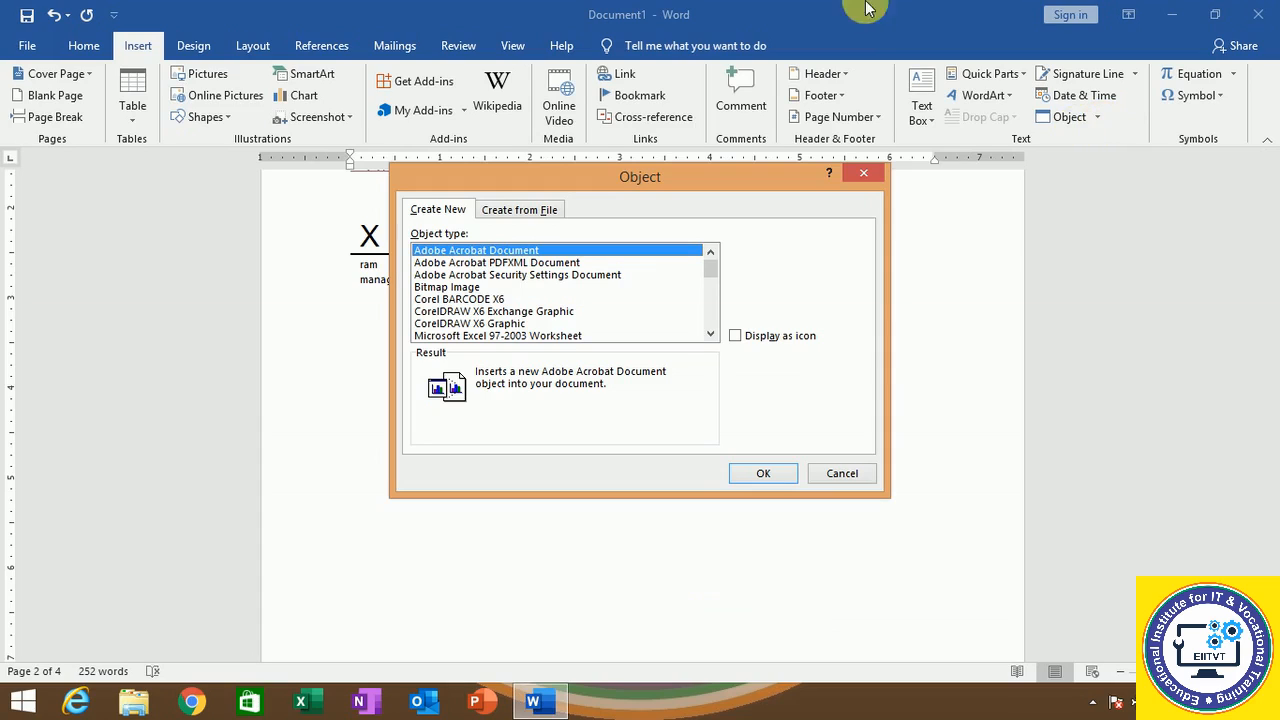
left_click(455, 288)
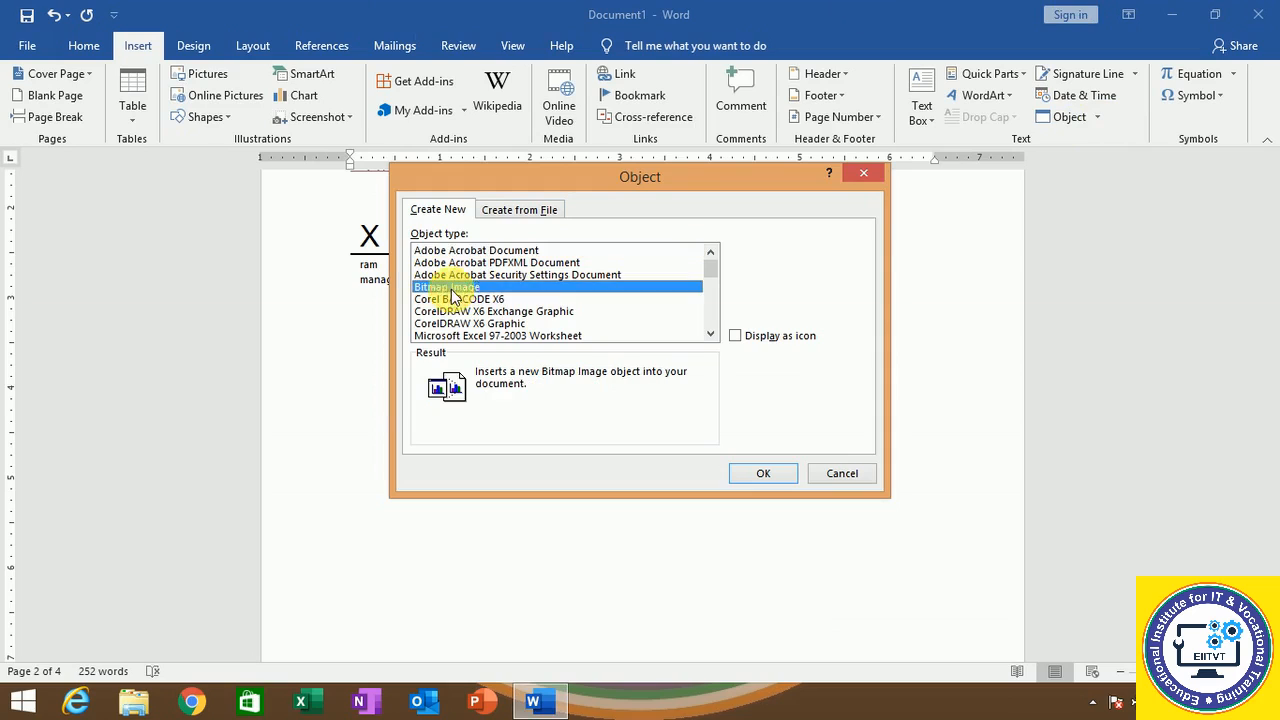
left_click(760, 474)
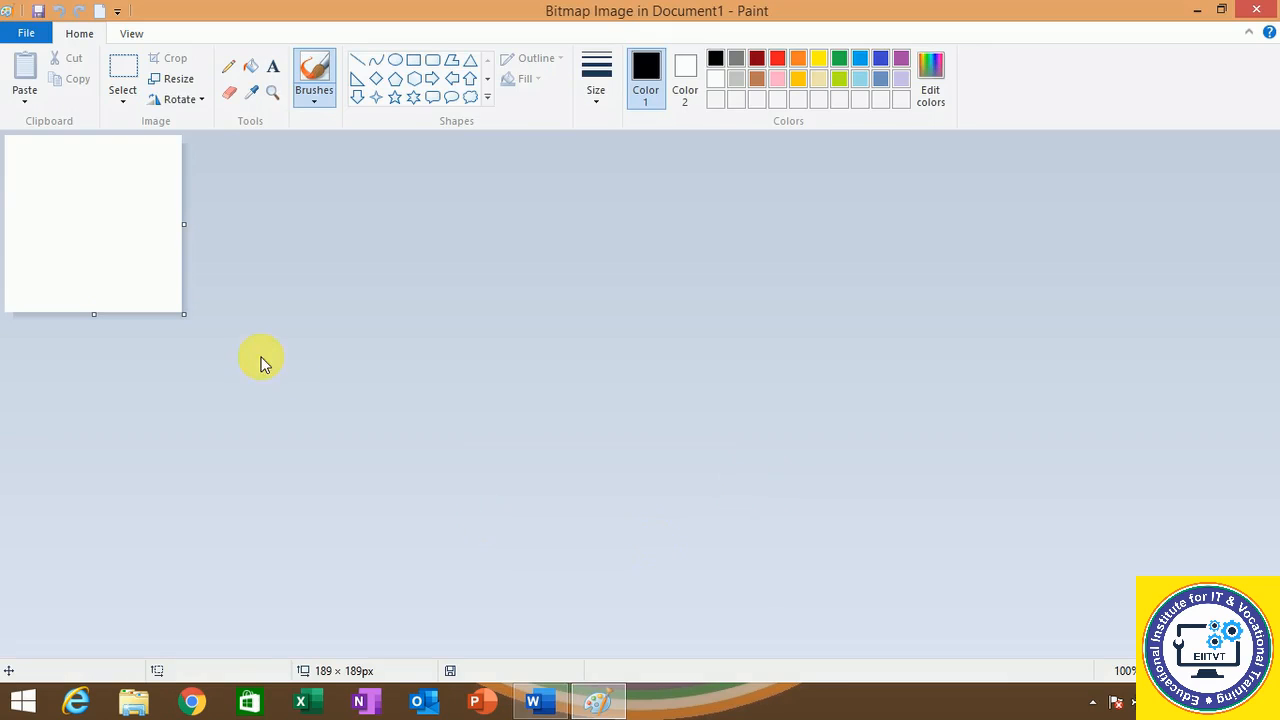
Enlarge the bitmap canvas to about 1087 × 466 px and draw a five-point star about 192 × 166 px on it.
left_click_drag(184, 314, 1025, 573)
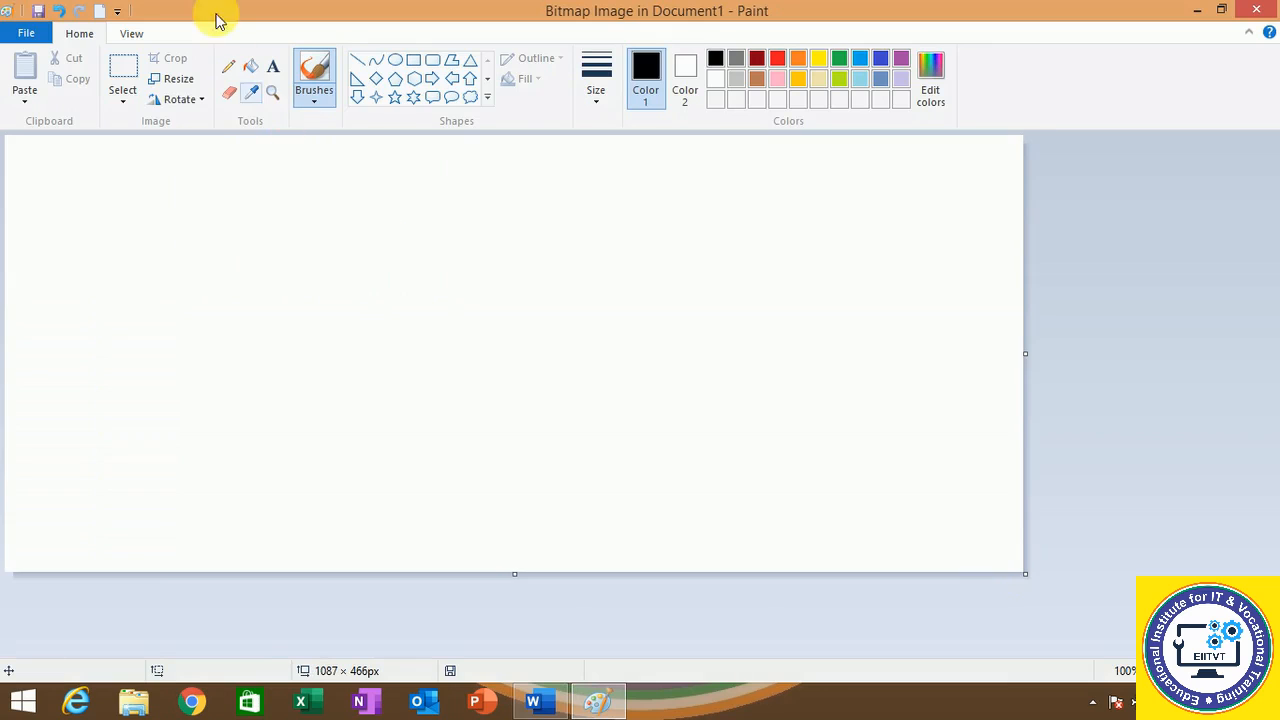
left_click(394, 97)
left_click_drag(233, 218, 416, 378)
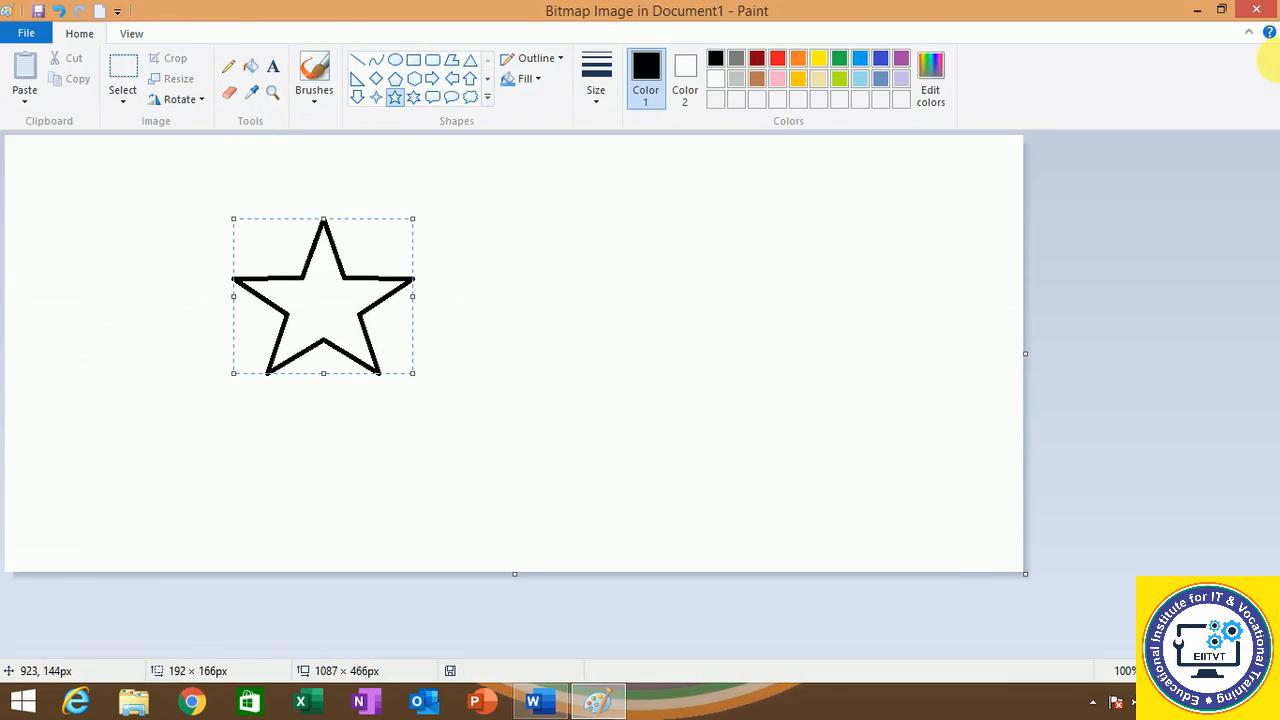
left_click(1268, 8)
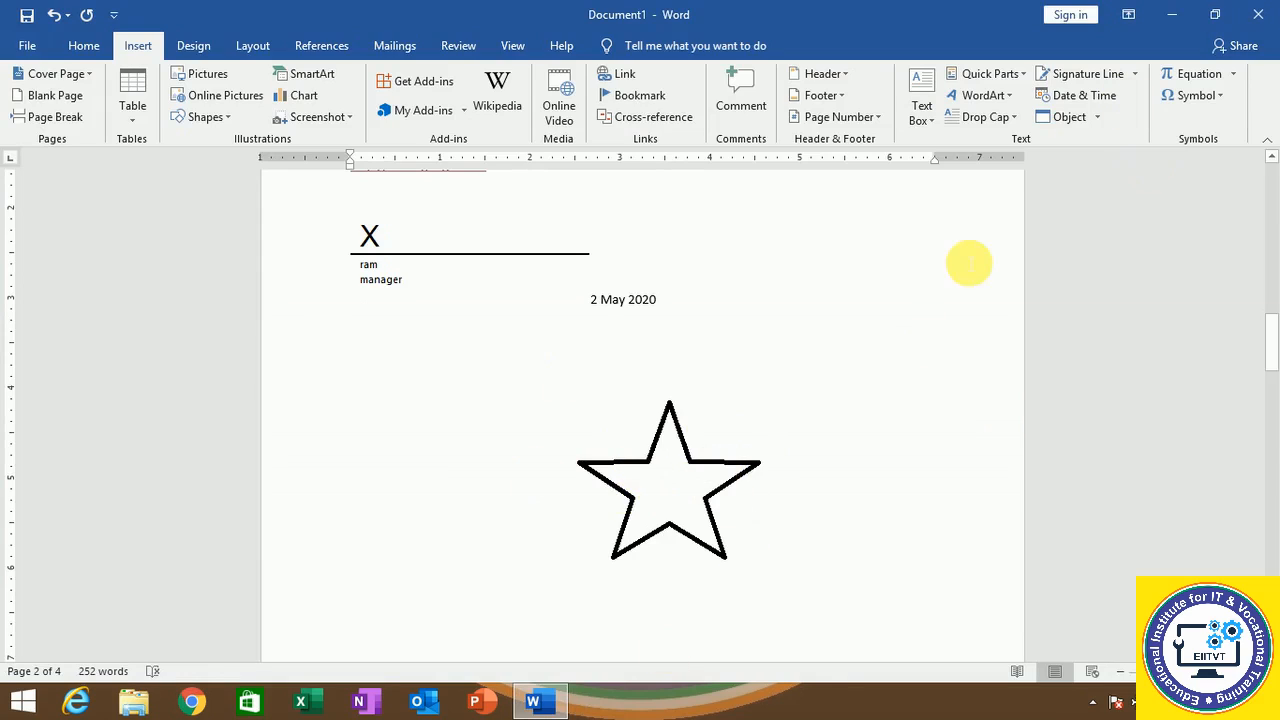
Delete the star bitmap object below the date.
left_click(1236, 76)
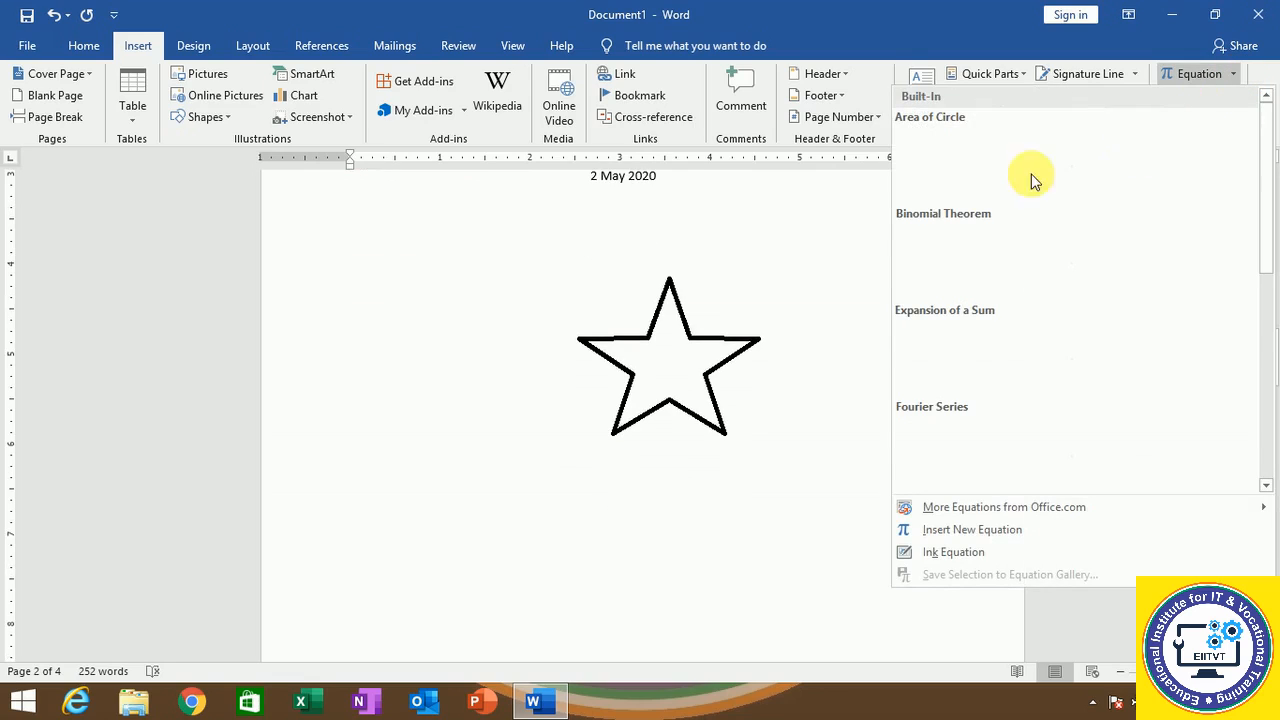
left_click(750, 337)
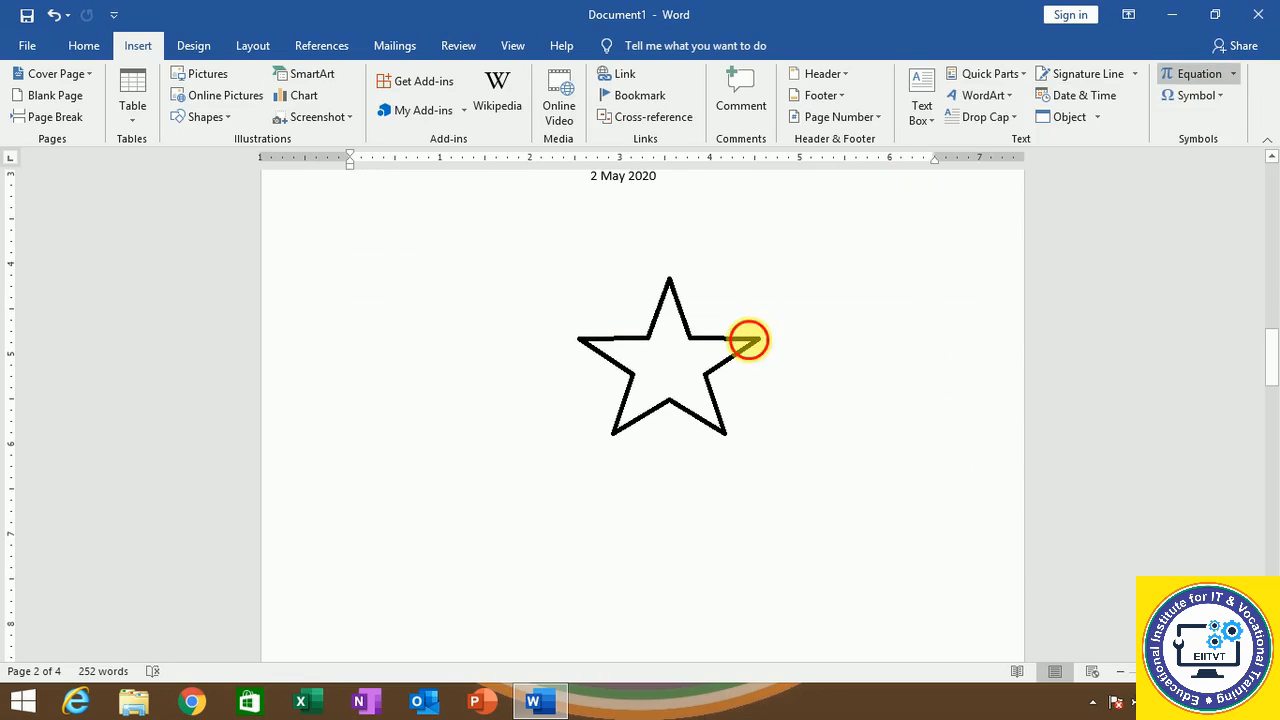
left_click(358, 502)
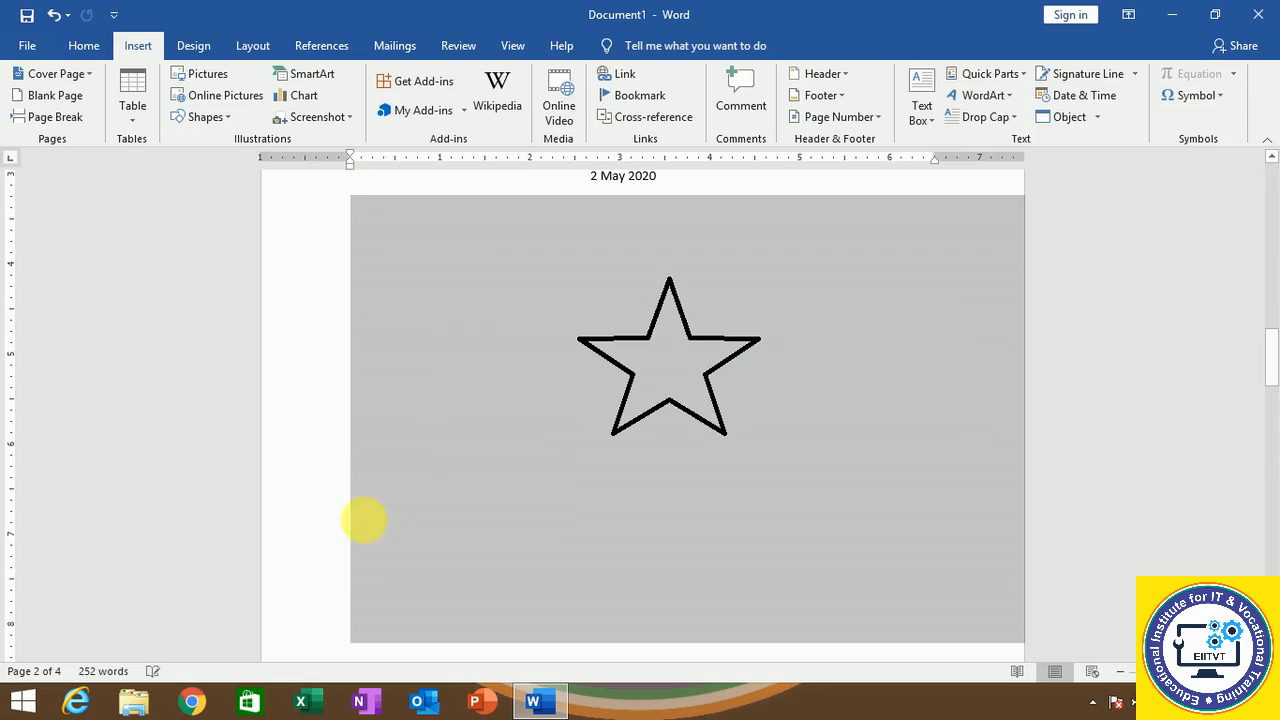
key("Delete")
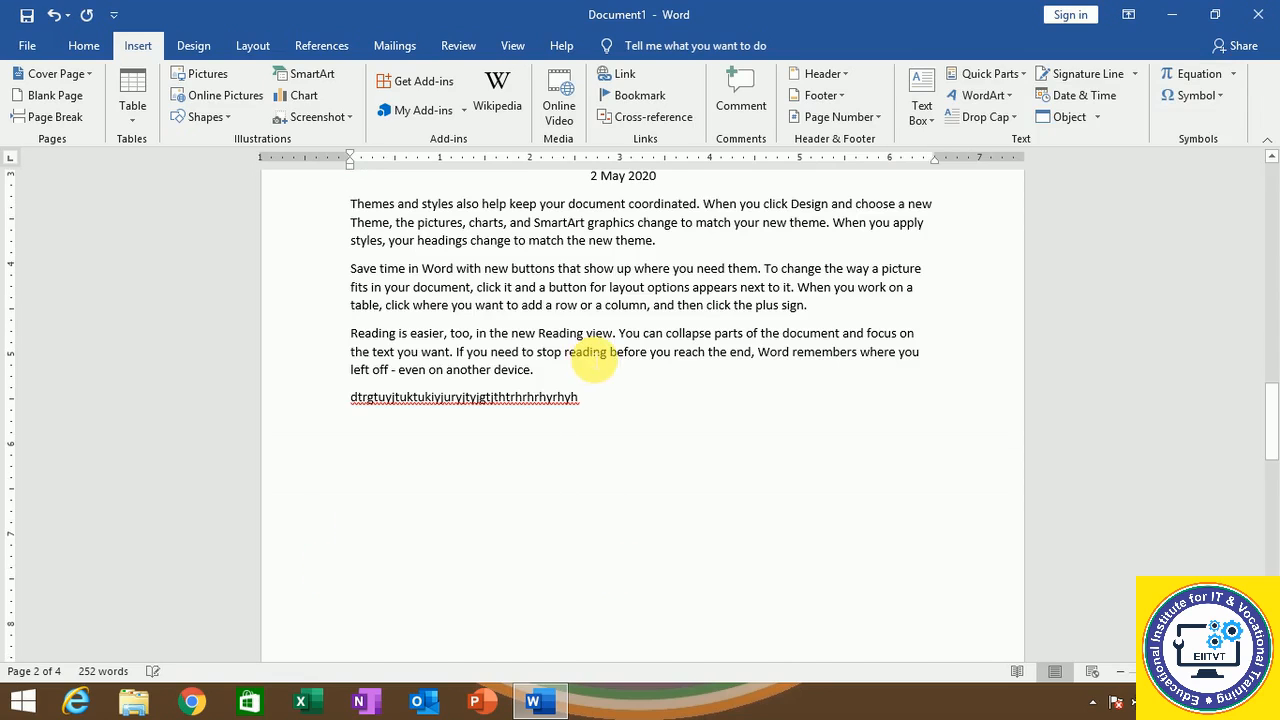
Delete the Company Address field below the last paragraph, along with the final characters of that paragraph back to "devi".
left_click(640, 405)
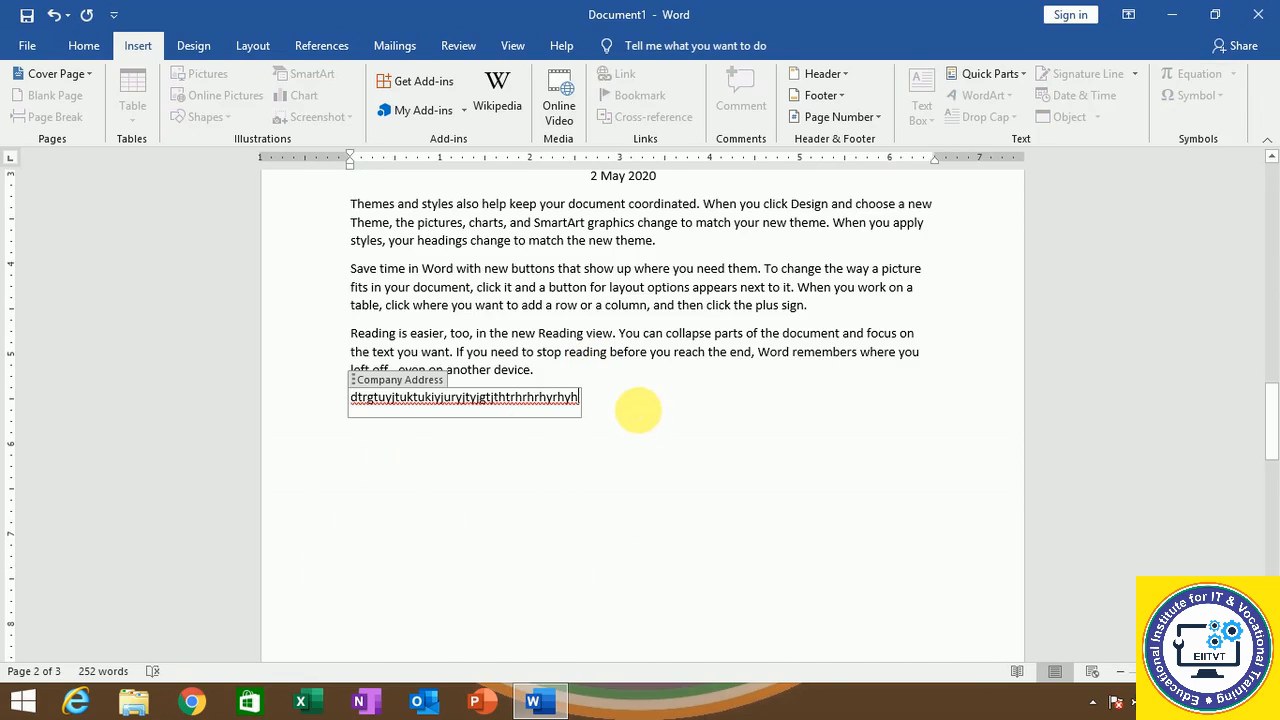
key("BackSpace")
key("BackSpace")
key("BackSpace")
key("BackSpace")
key("BackSpace")
key("BackSpace")
key("BackSpace")
key("BackSpace")
key("BackSpace")
key("BackSpace")
key("BackSpace")
key("BackSpace")
key("BackSpace")
key("BackSpace")
key("BackSpace")
key("BackSpace")
key("BackSpace")
key("BackSpace")
key("BackSpace")
key("BackSpace")
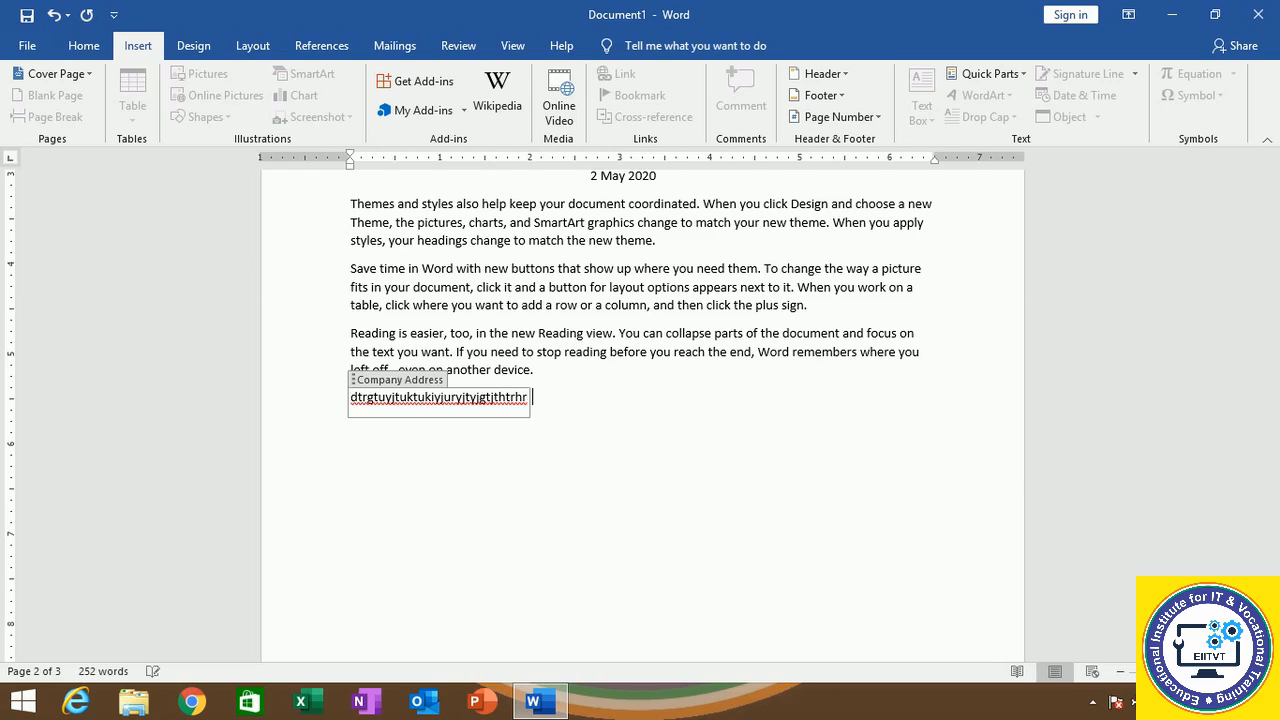
key("BackSpace")
key("BackSpace")
key("BackSpace")
key("BackSpace")
key("BackSpace")
key("BackSpace")
key("BackSpace")
key("BackSpace")
key("BackSpace")
key("BackSpace")
key("BackSpace")
key("BackSpace")
key("BackSpace")
key("BackSpace")
key("BackSpace")
key("BackSpace")
key("BackSpace")
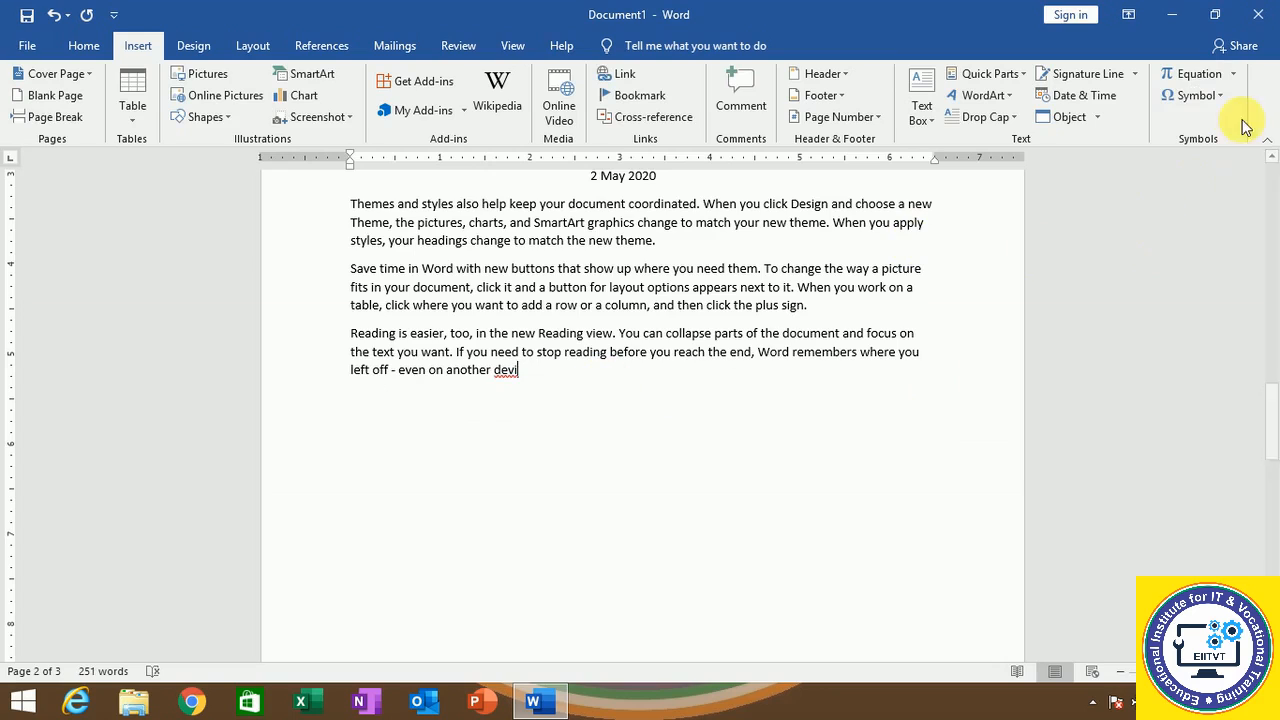
Try inserting a blank equation at the end of the last paragraph, and delete it.
left_click(1205, 76)
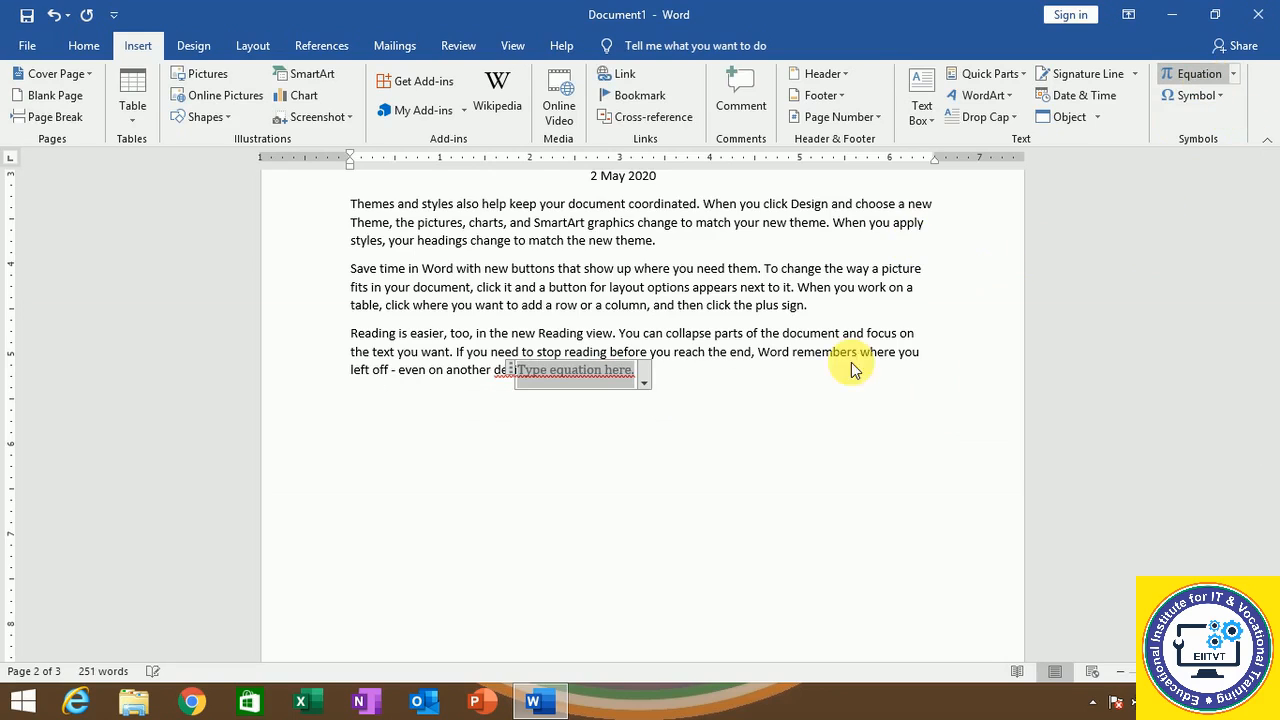
key("BackSpace")
key("BackSpace")
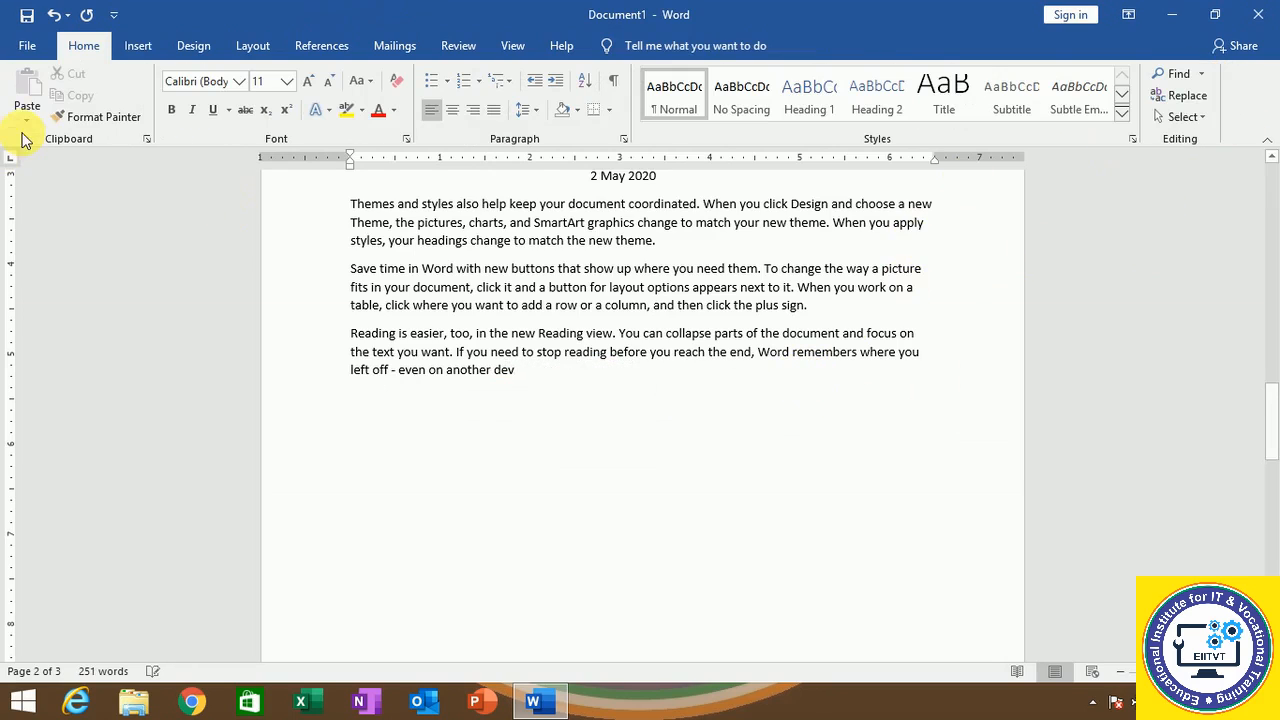
Insert the built-in Area of Circle equation on a new line below the last paragraph and replace its A with 12.
key("Return")
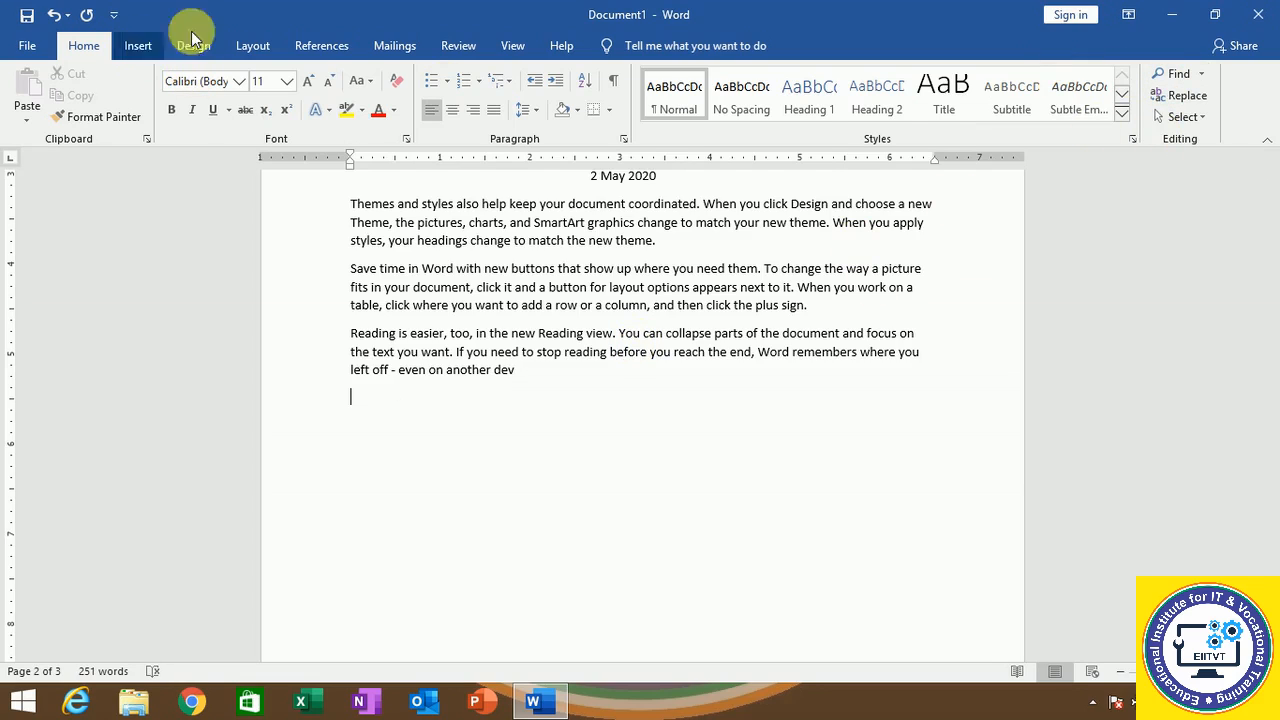
left_click(138, 45)
left_click(1233, 74)
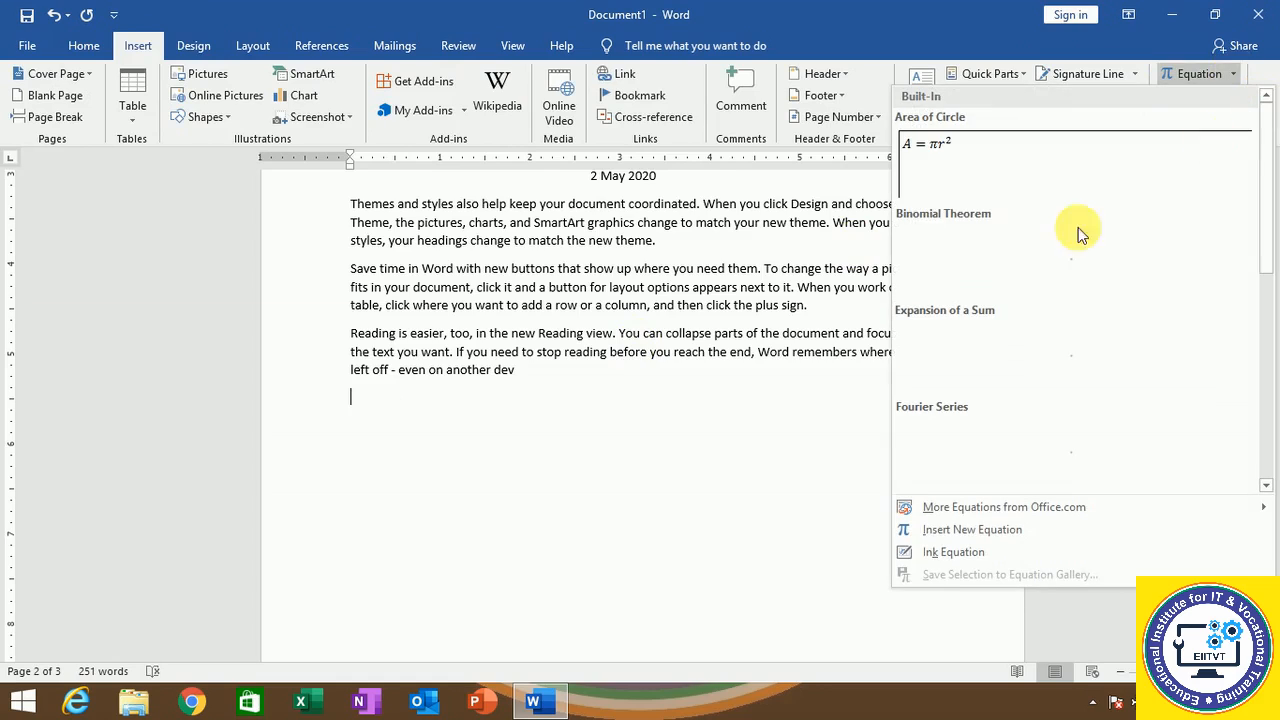
left_click(993, 160)
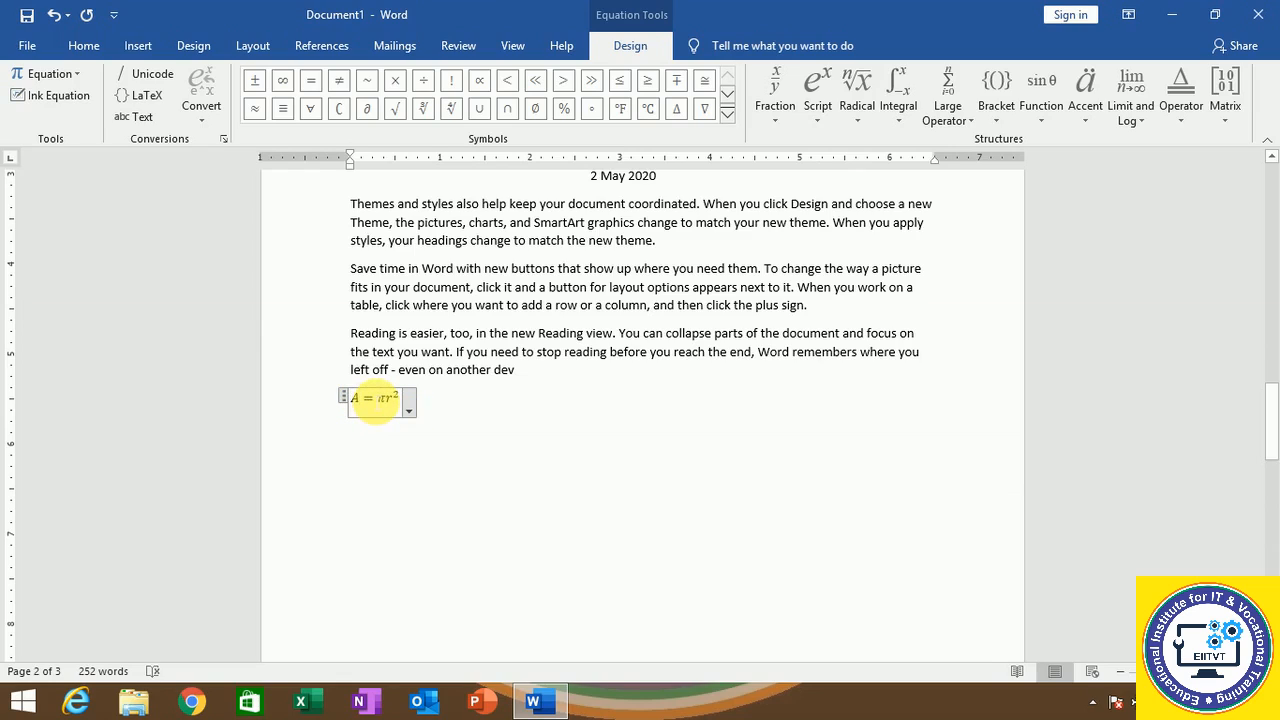
key("BackSpace")
type("12")
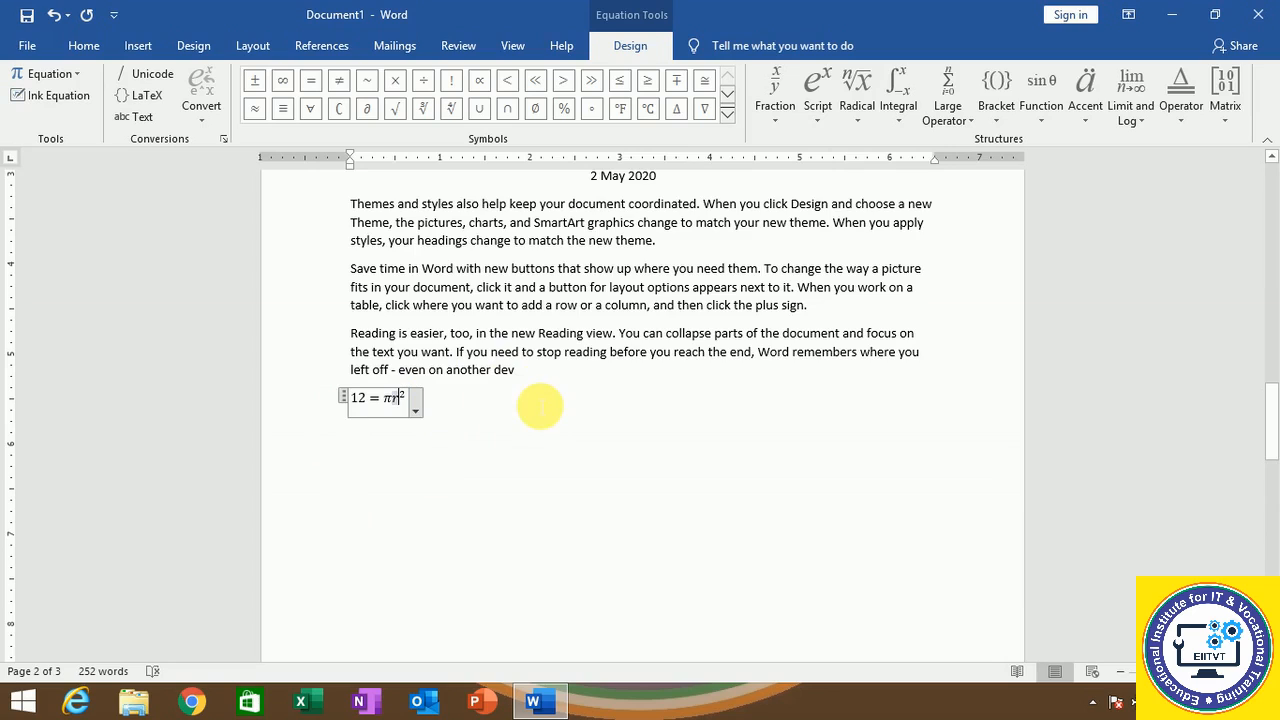
Delete the circle area equation together with its line below the last paragraph.
key("BackSpace")
key("BackSpace")
key("BackSpace")
key("BackSpace")
key("BackSpace")
key("BackSpace")
key("BackSpace")
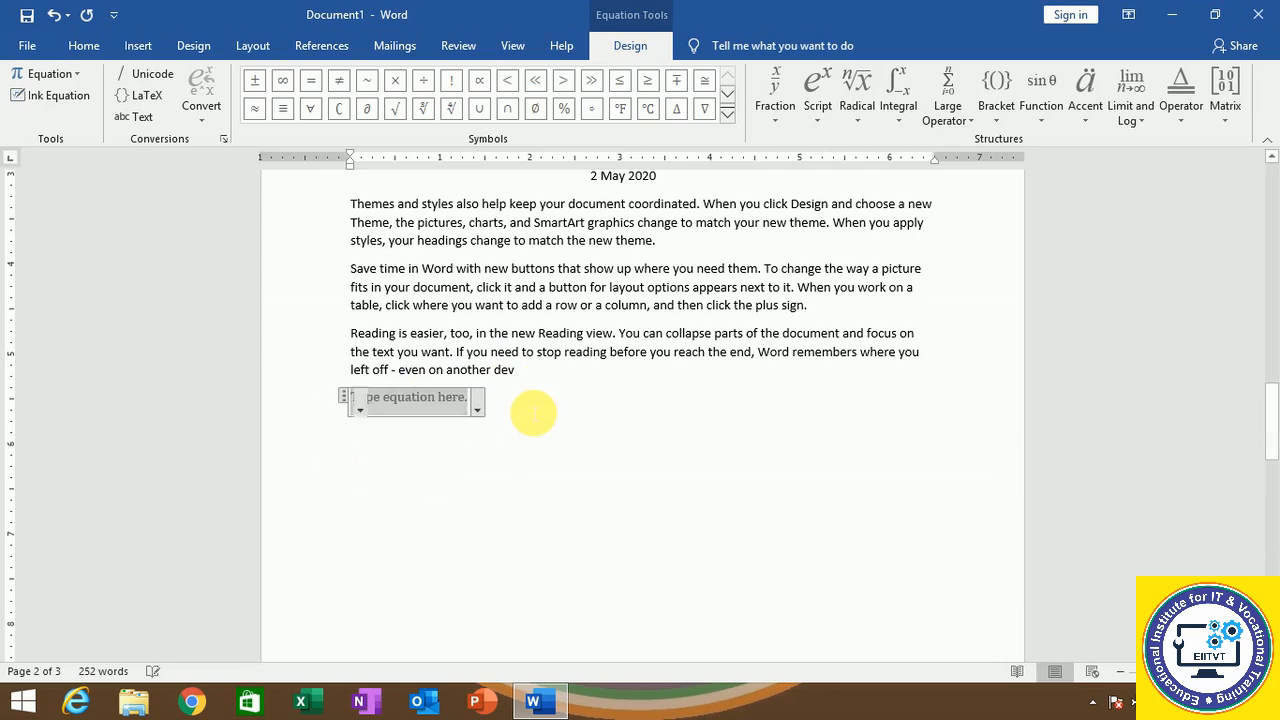
key("BackSpace")
Try inserting the copyright symbol © at the end of the last paragraph, and delete it.
left_click(139, 47)
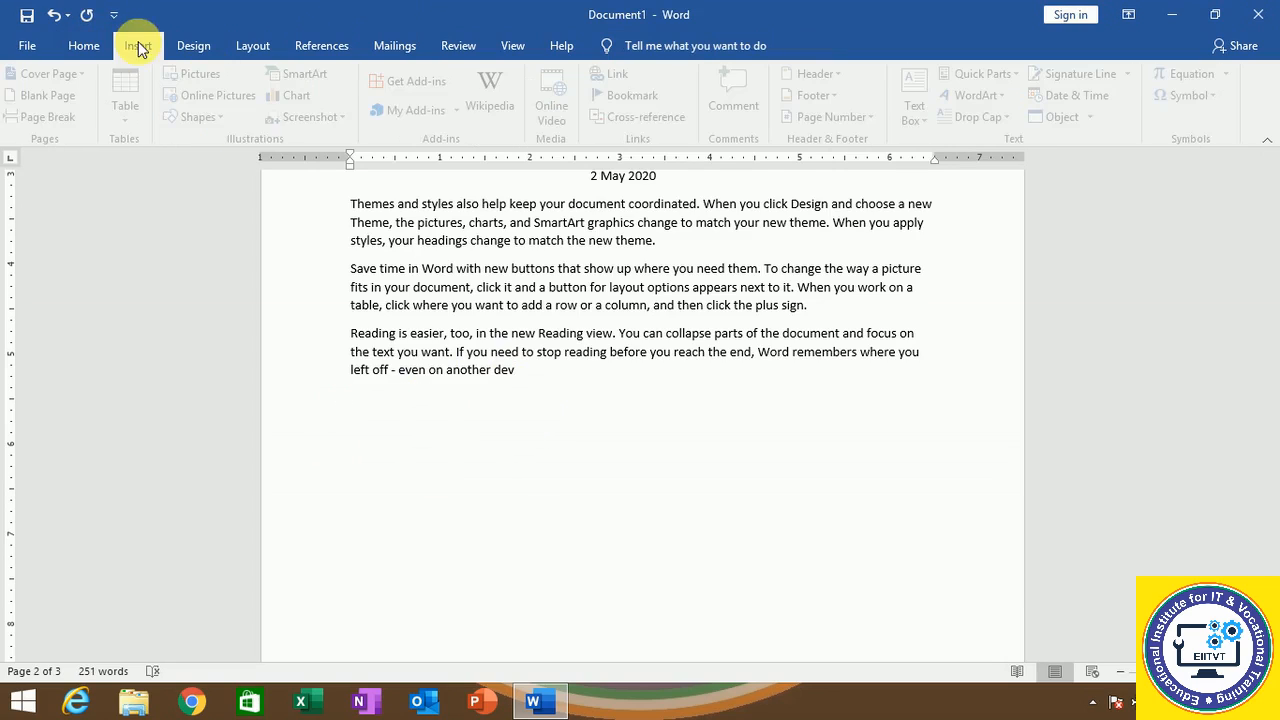
left_click(1218, 95)
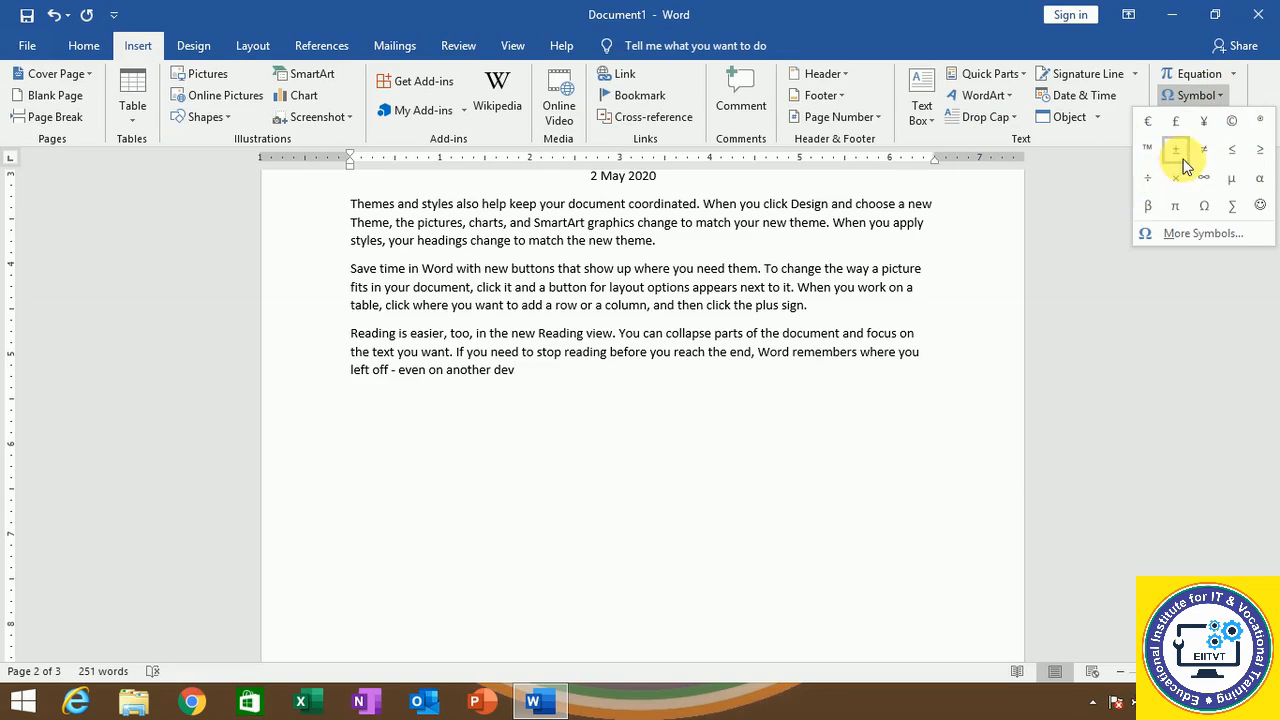
left_click(1231, 121)
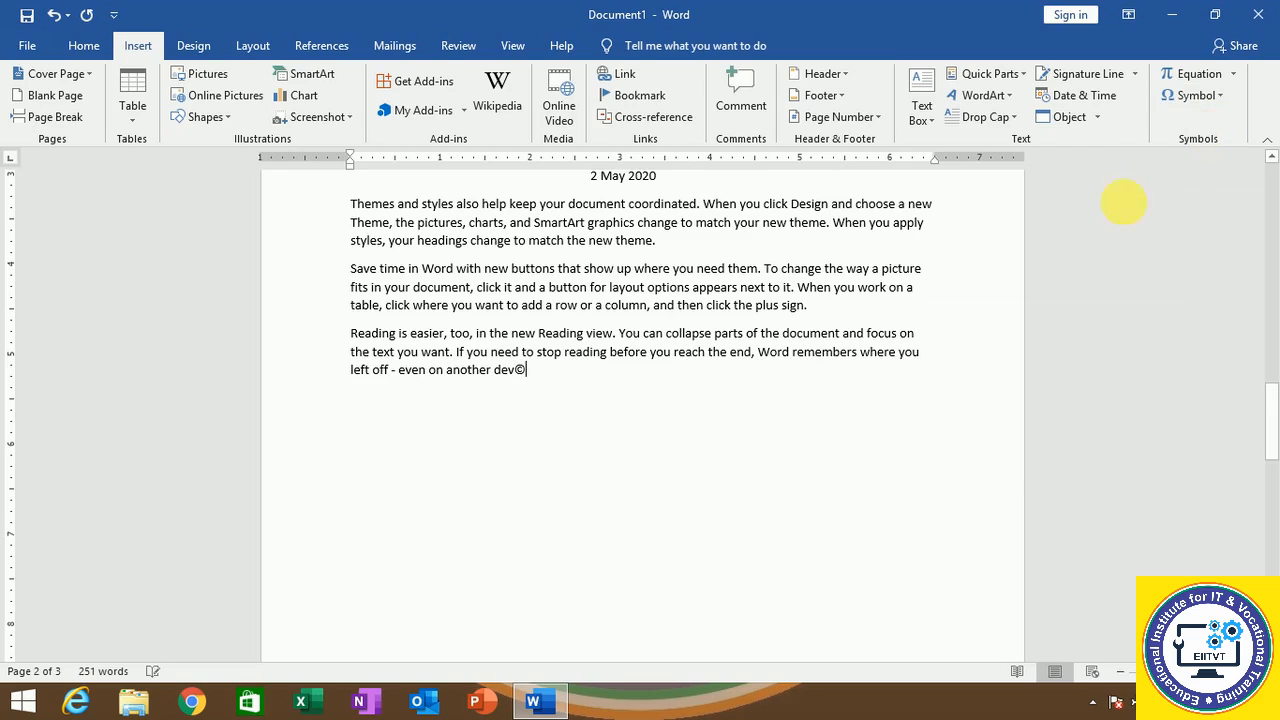
key("BackSpace")
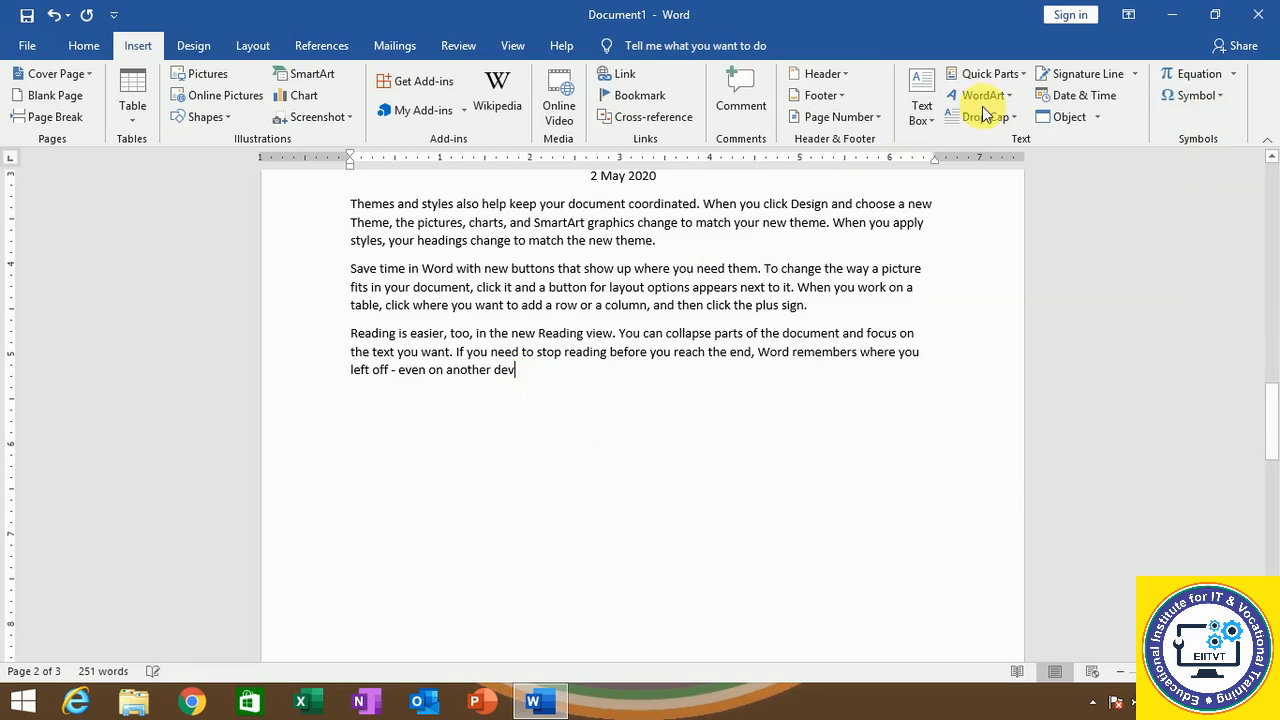
Try inserting the yen symbol ¥ at the end of the last paragraph, and delete it.
left_click(1217, 97)
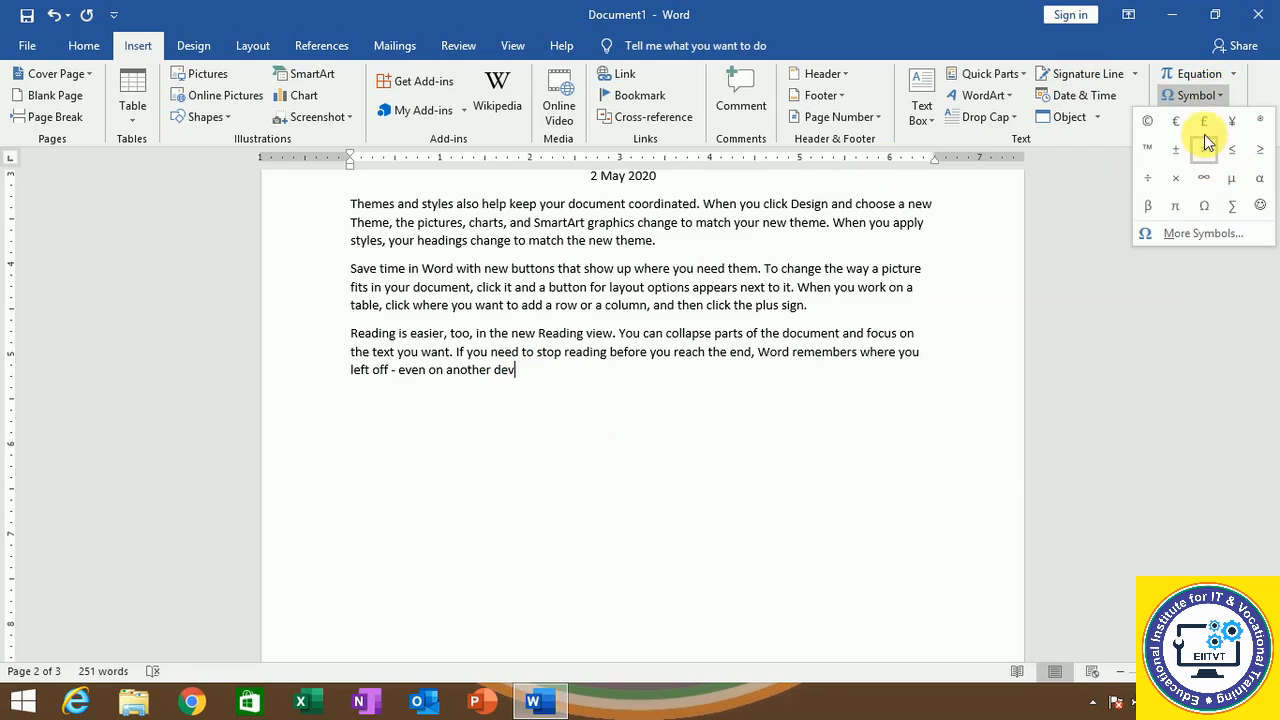
left_click(1232, 122)
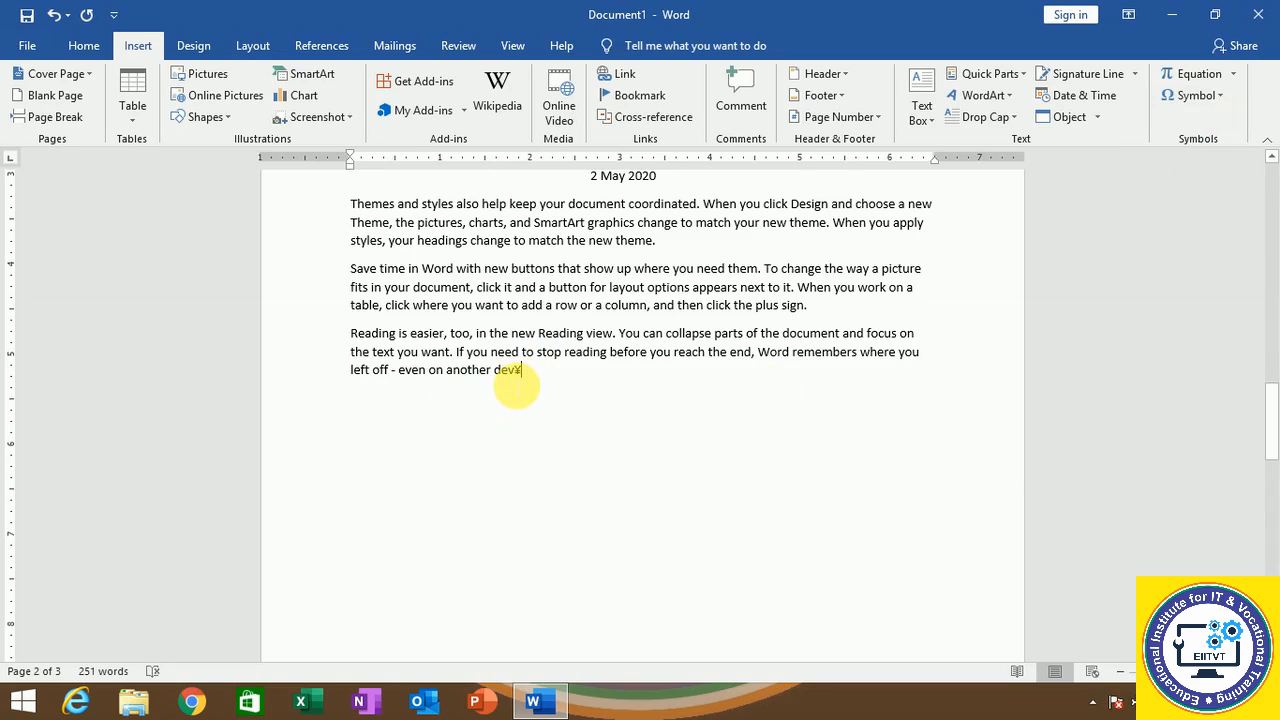
key("BackSpace")
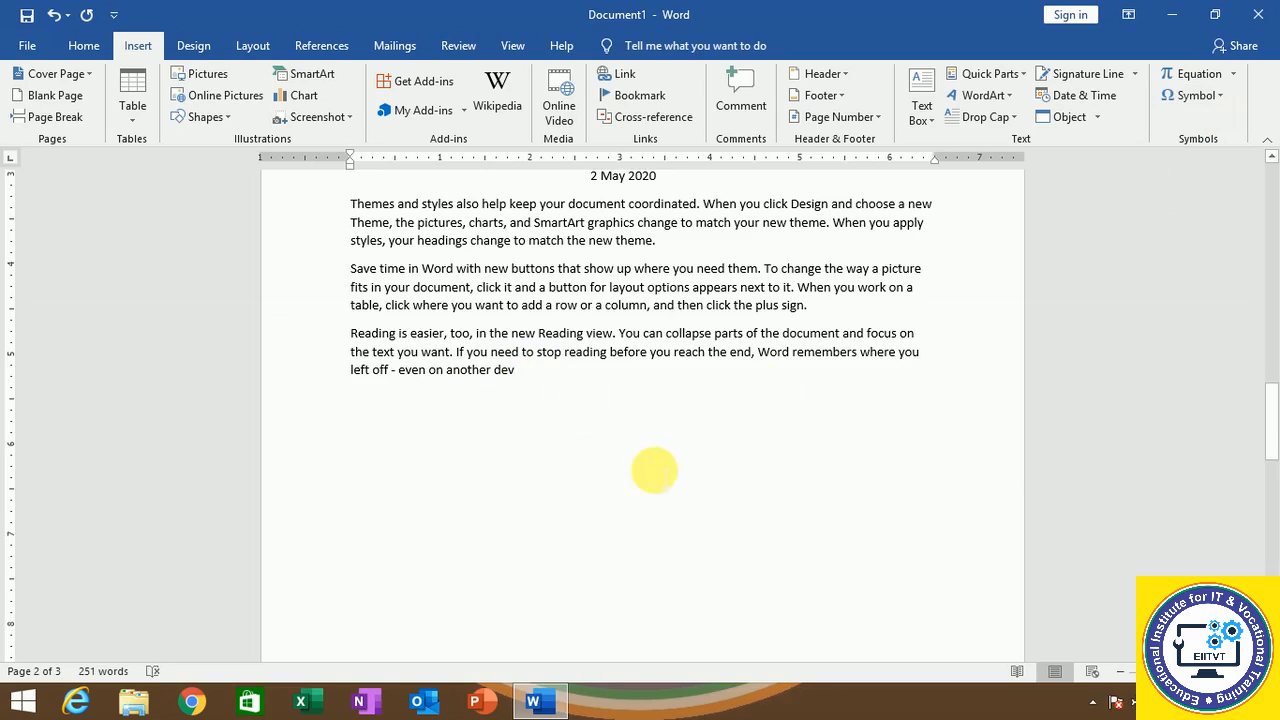